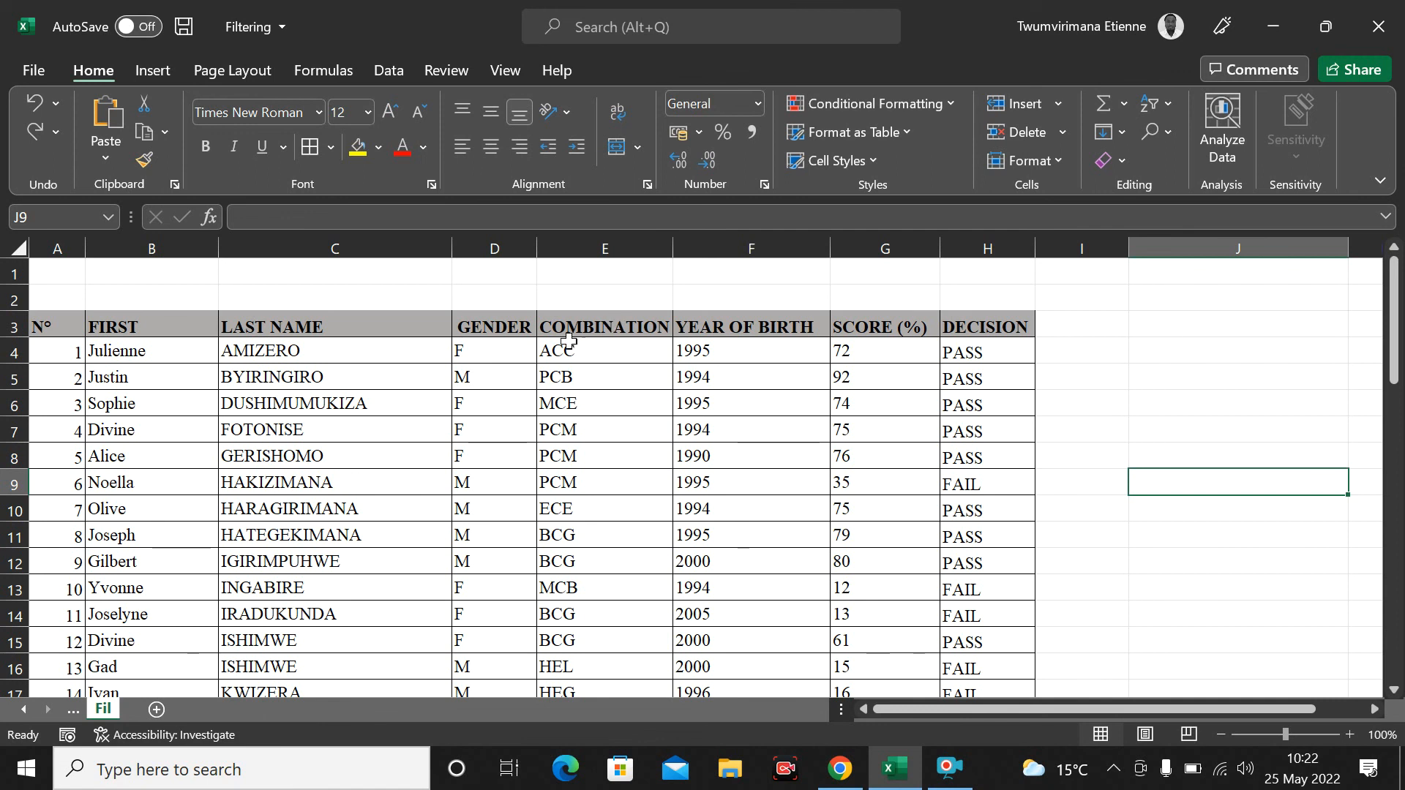
click(750, 408)
click(1010, 419)
click(1109, 405)
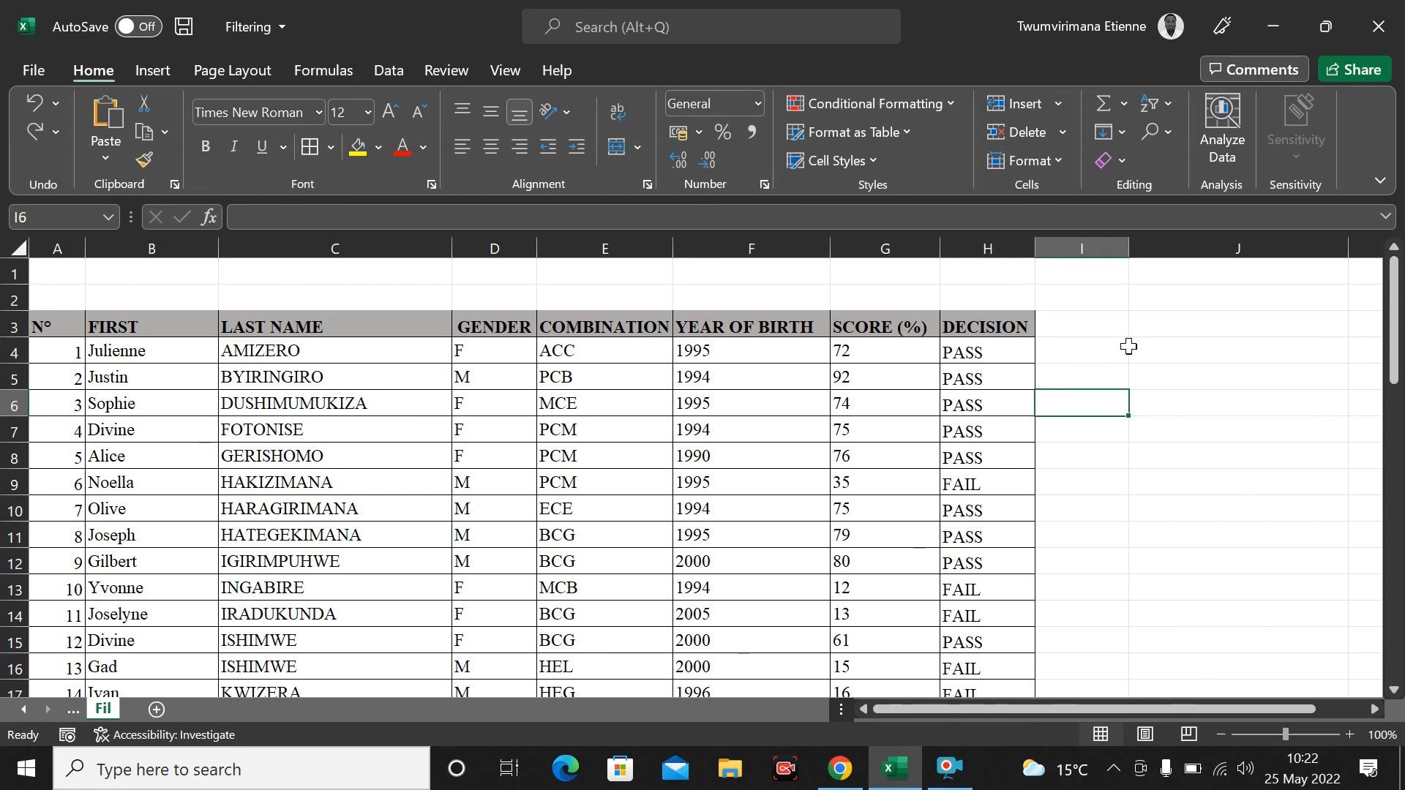
click(813, 475)
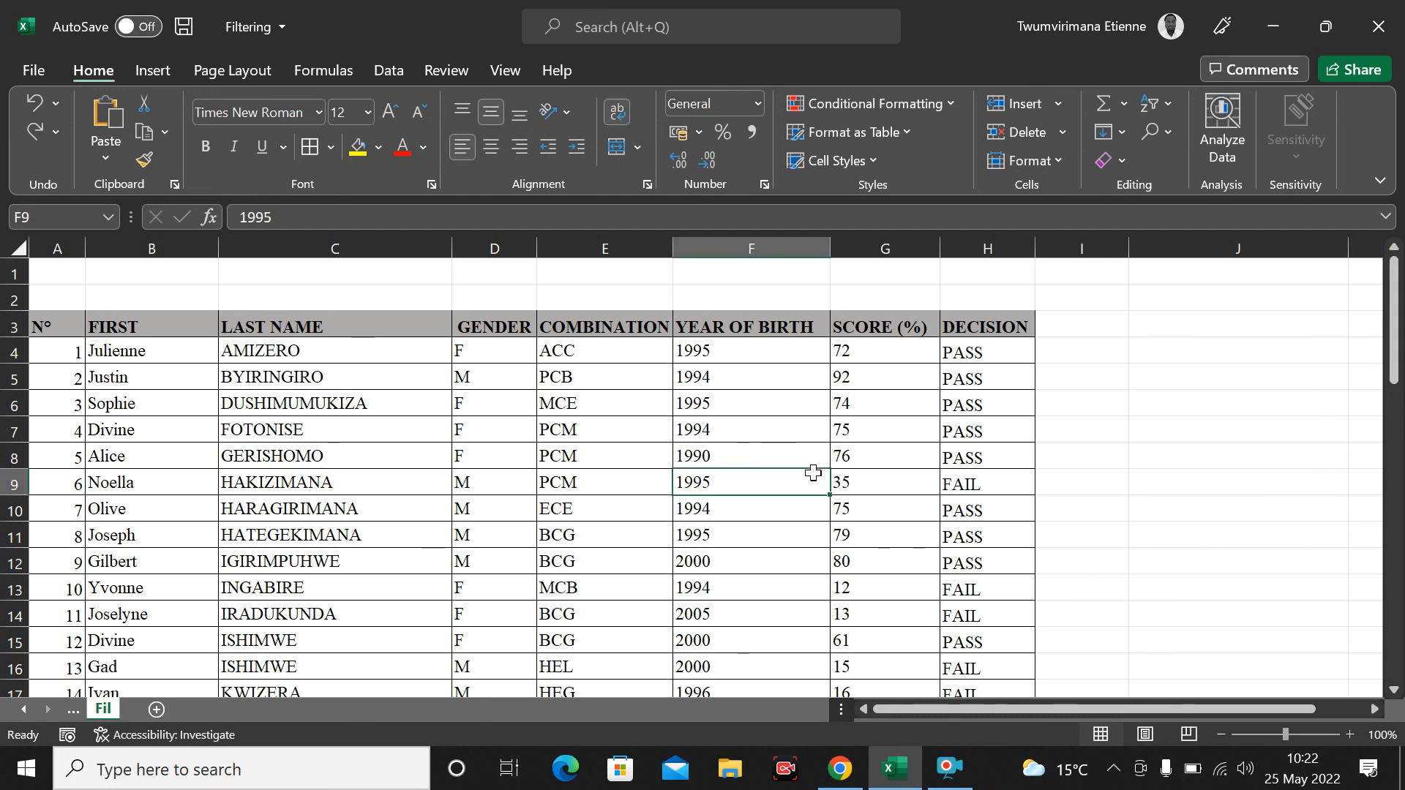
click(944, 452)
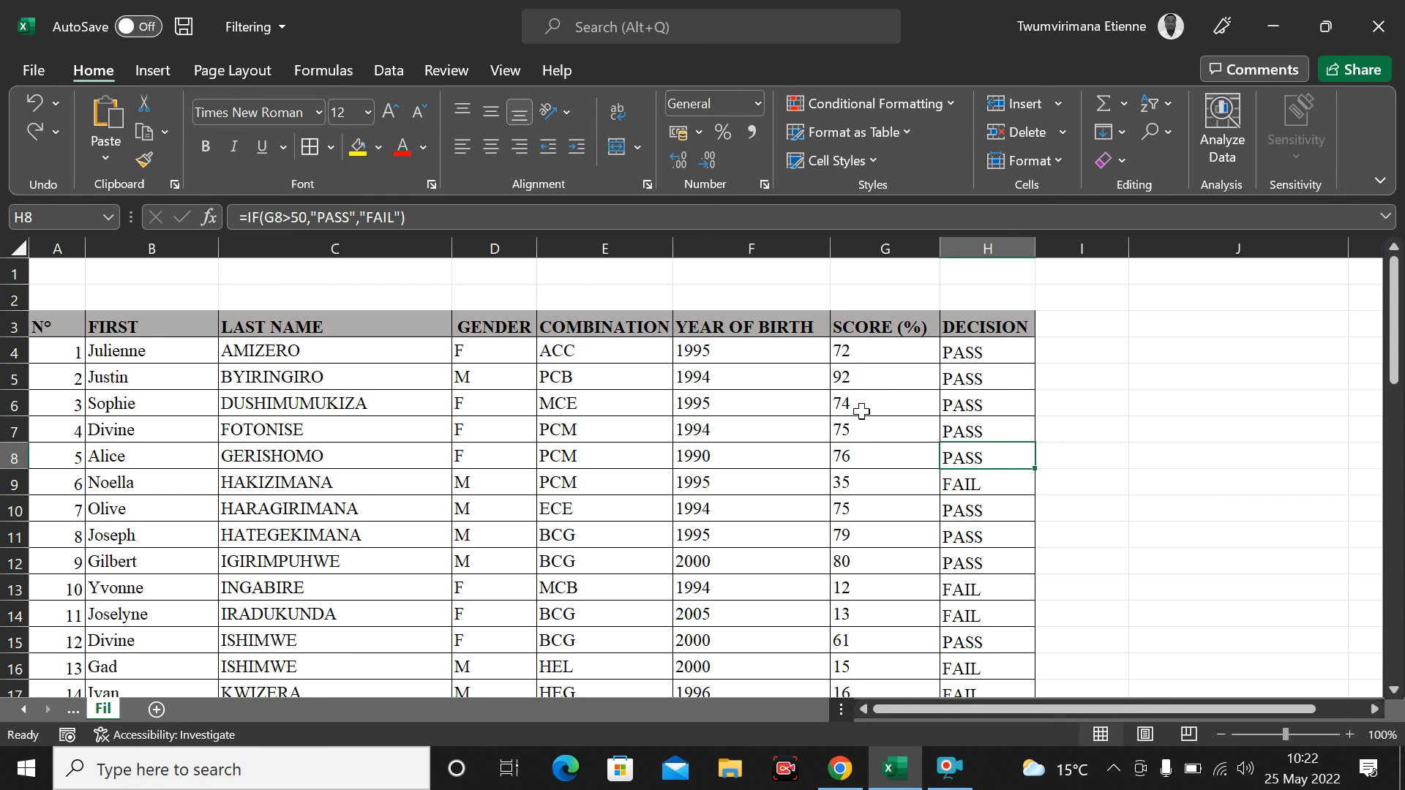
click(1076, 449)
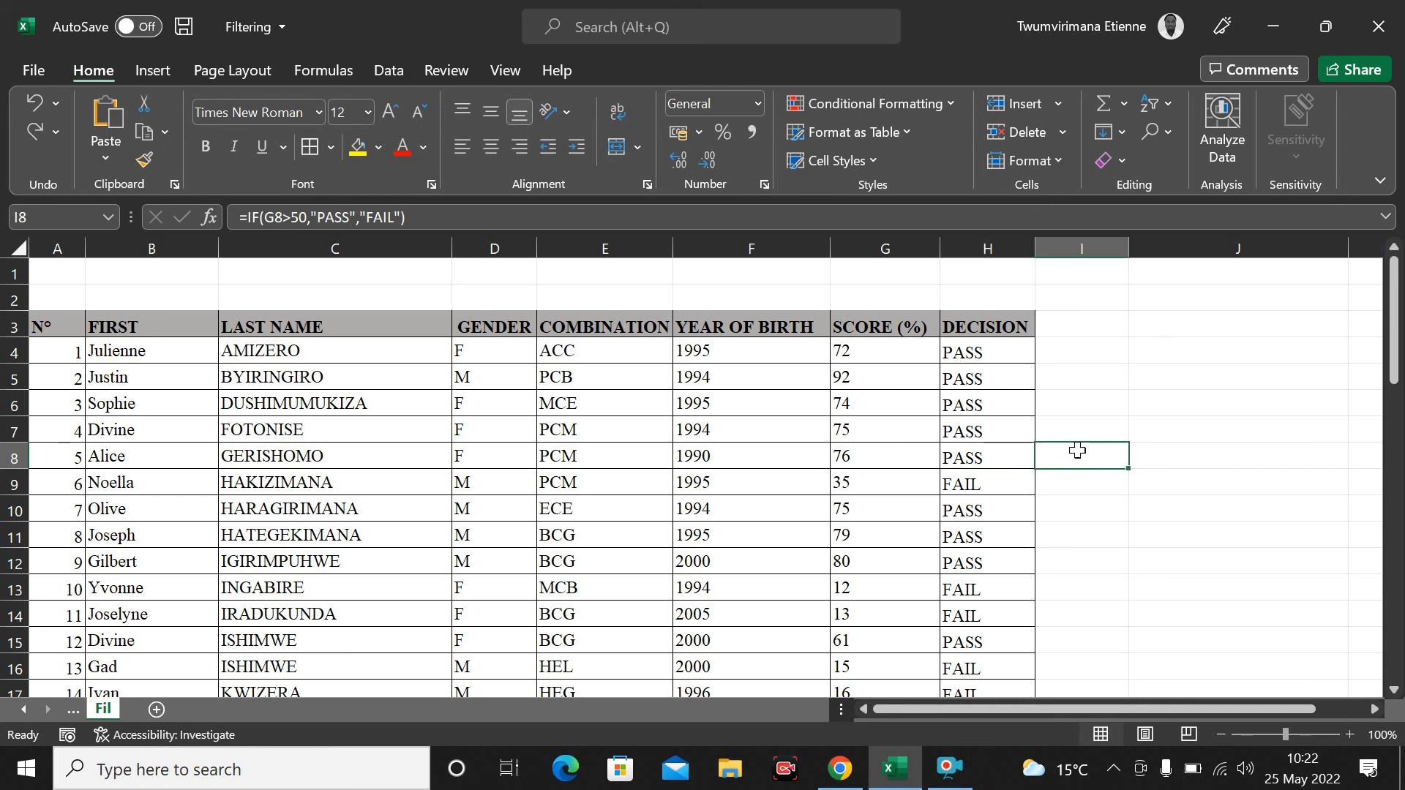
click(1223, 447)
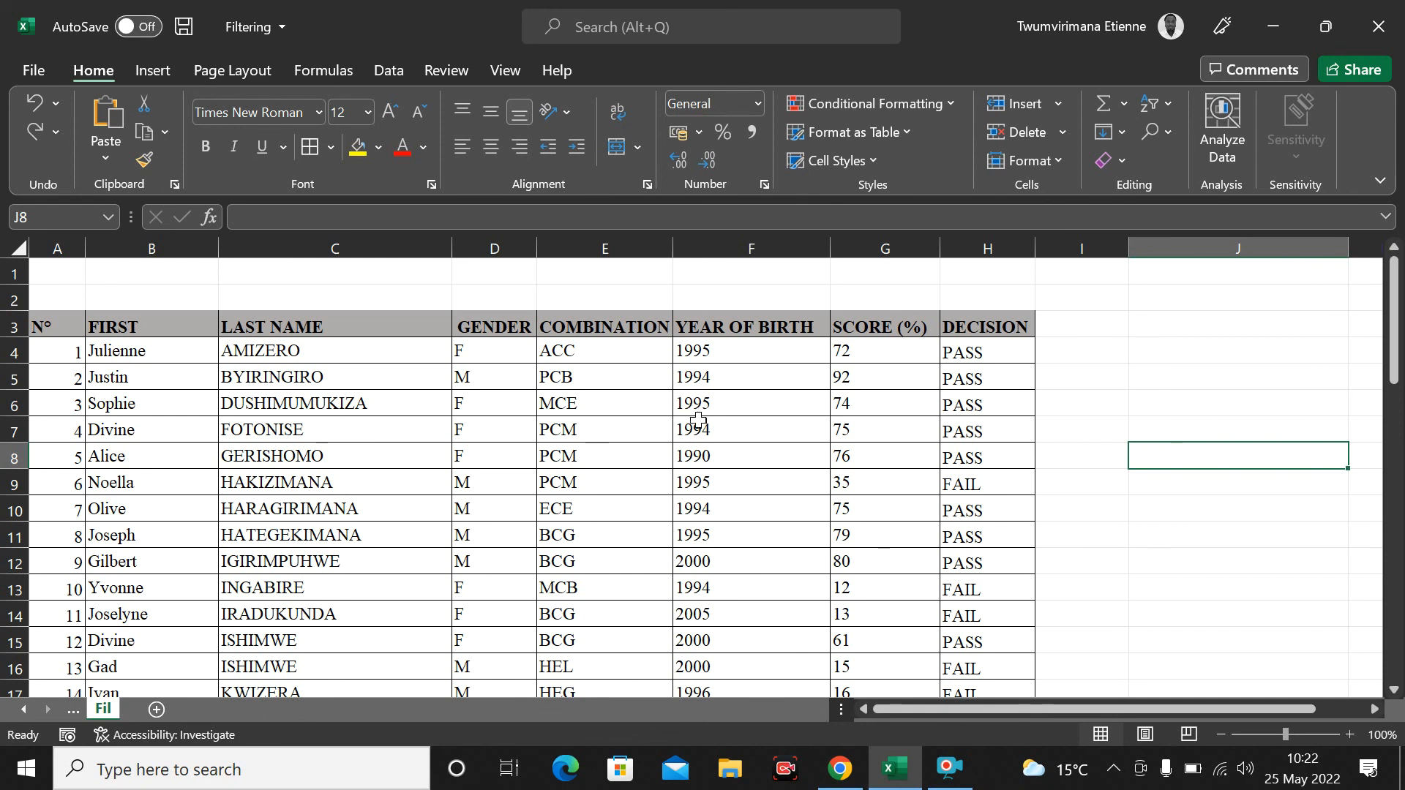
click(1164, 493)
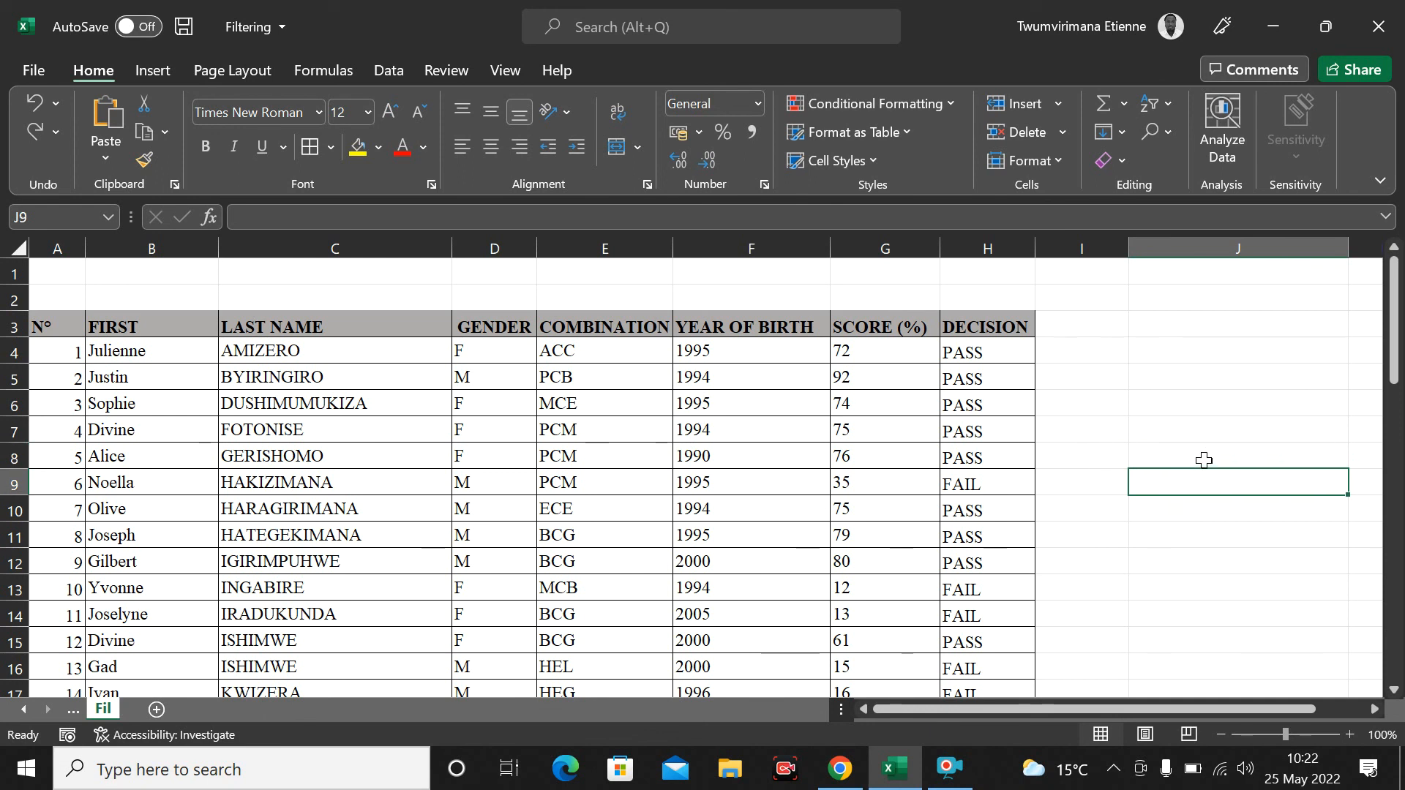
click(1204, 459)
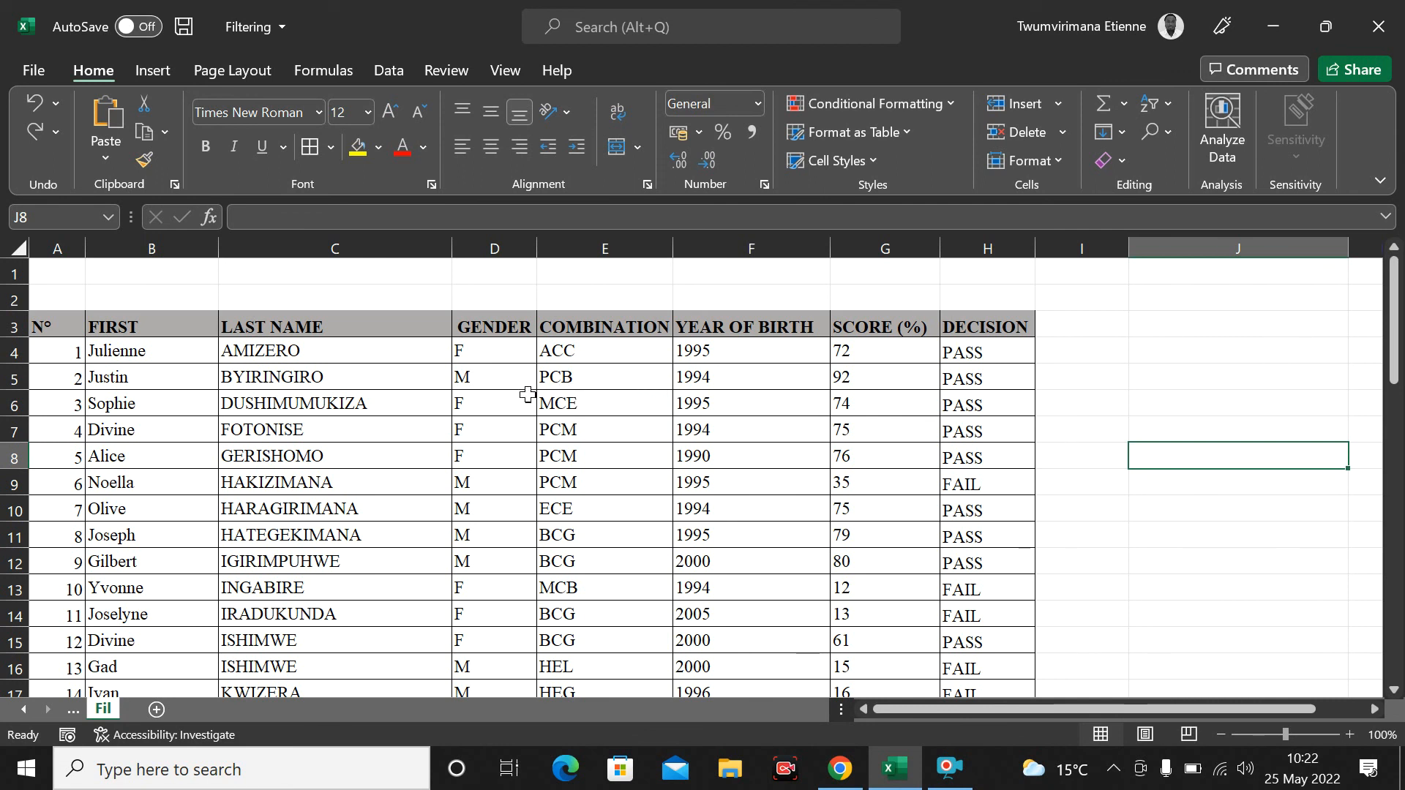
Step: Add filter buttons to the header row of the student list, and remove them again
click(996, 409)
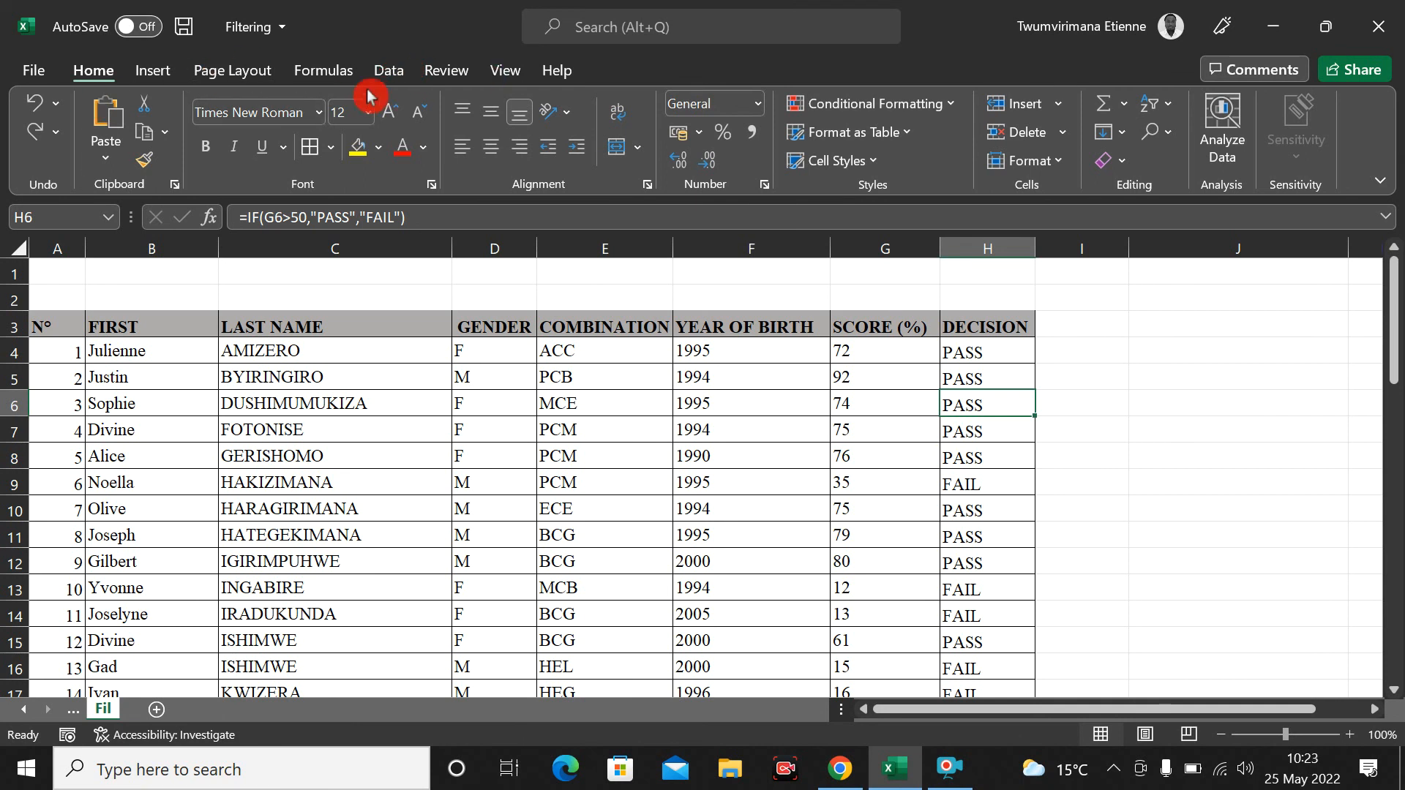
click(388, 70)
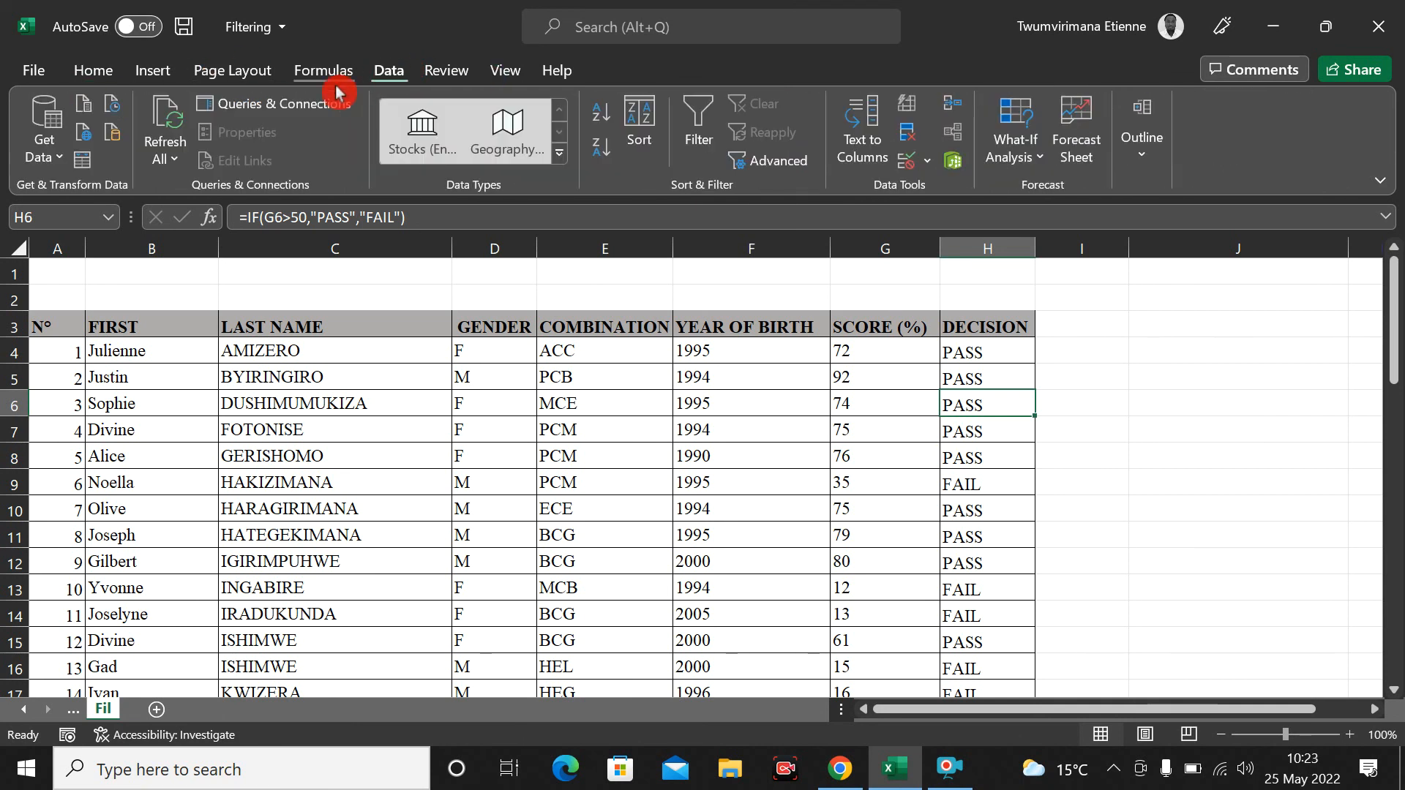
click(702, 126)
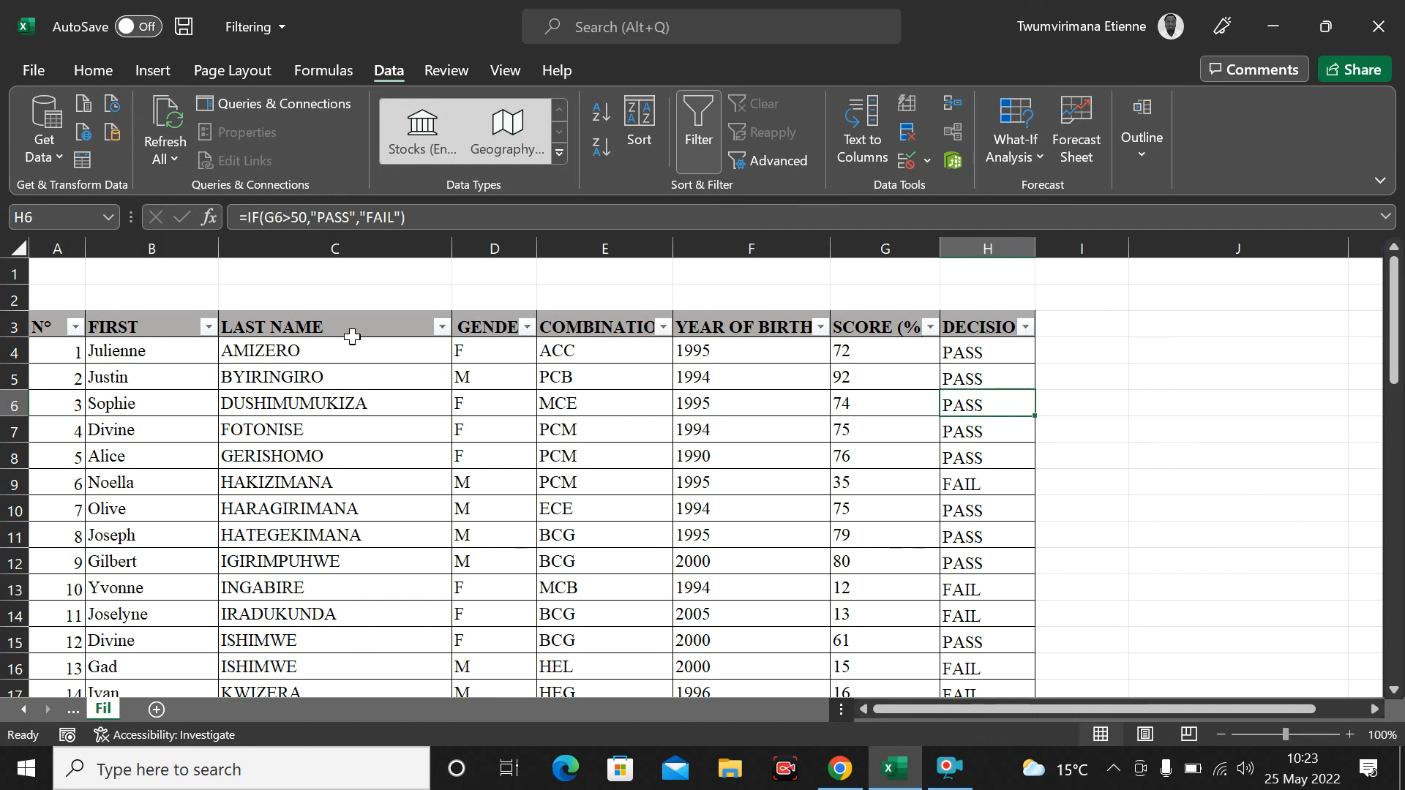
key(ctrl+shift+l)
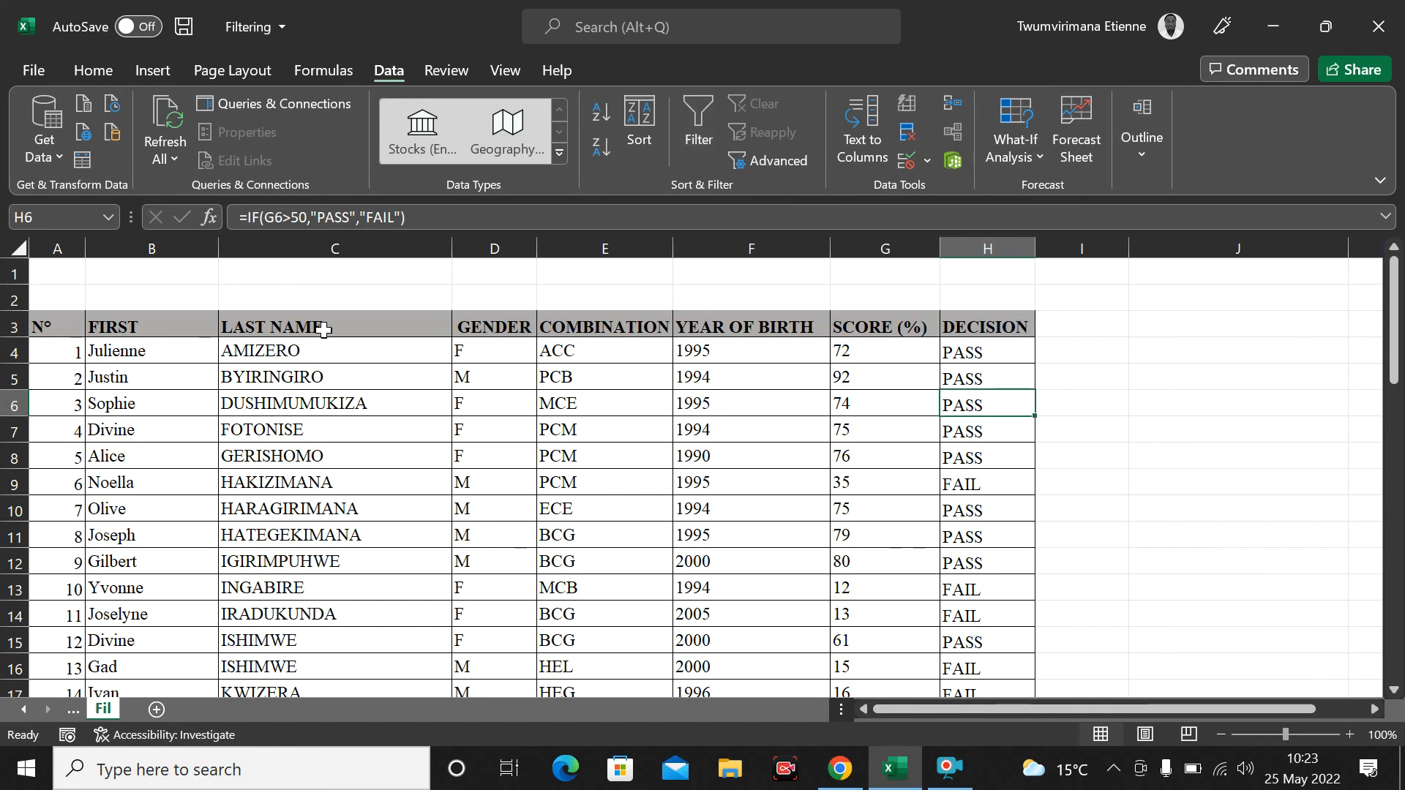
Step: Convert the student list in A3:H53 into a table with headers
click(1000, 450)
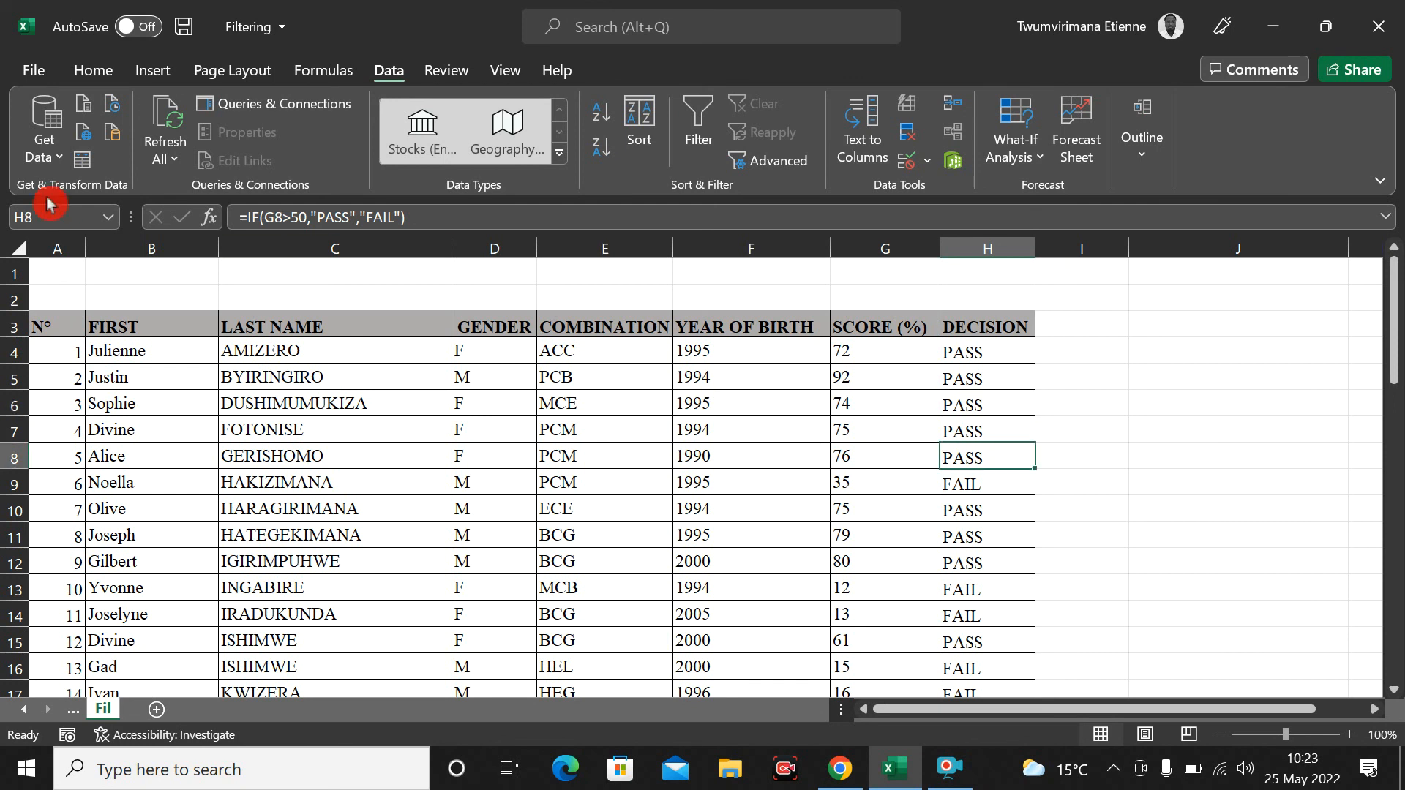
click(165, 72)
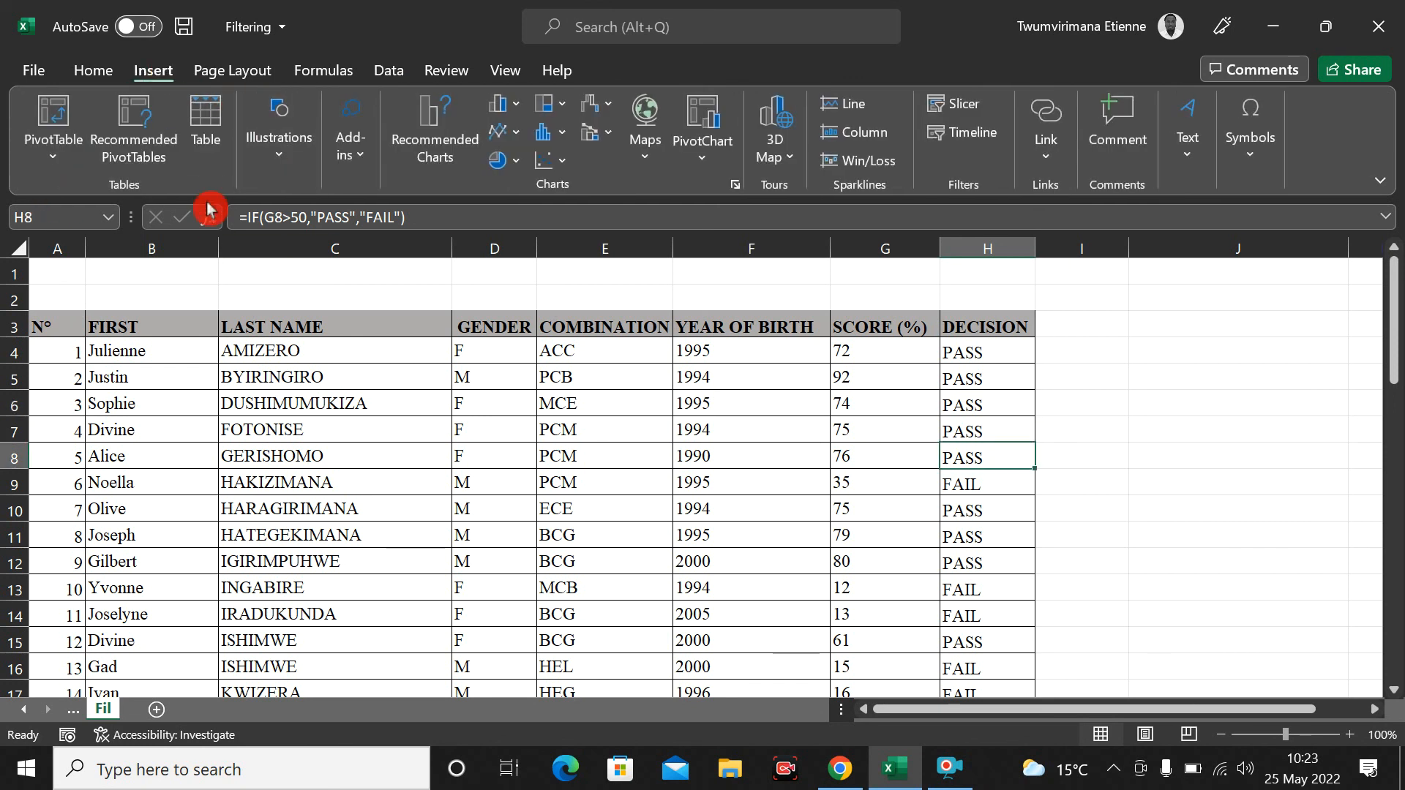
click(207, 121)
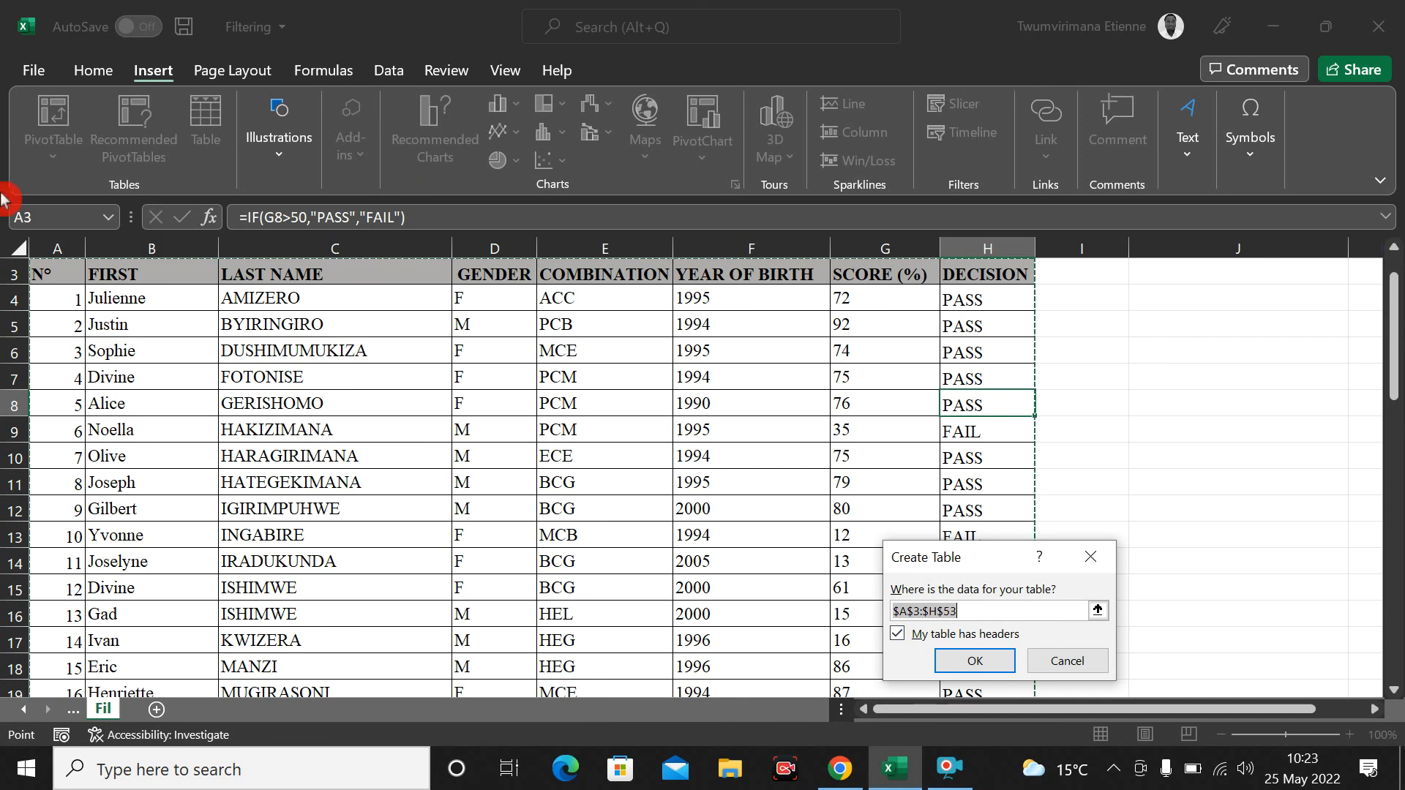
click(975, 661)
scroll(906, 472, up, 1)
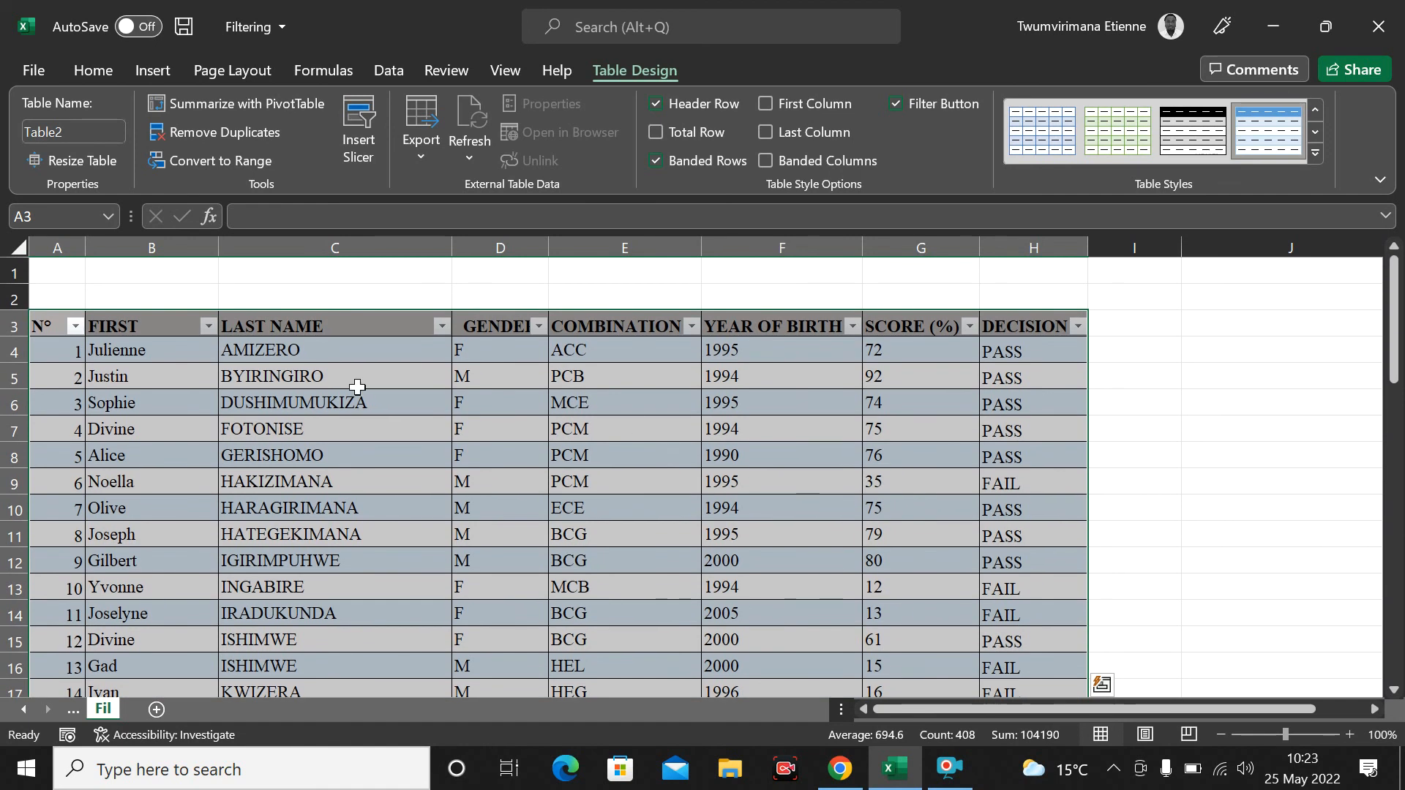
click(659, 481)
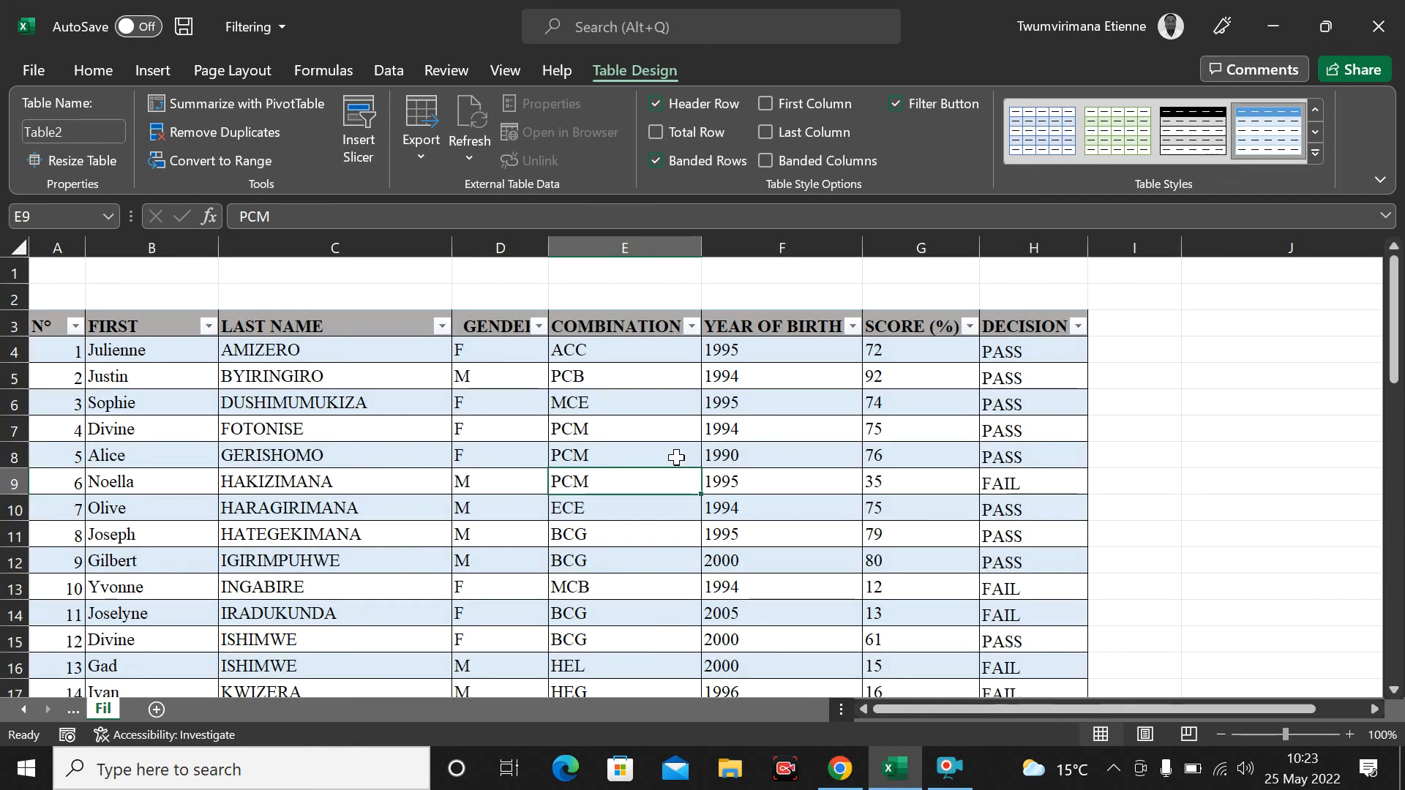
Step: Examine the filter options of the GENDER column and close them without applying a filter
click(539, 326)
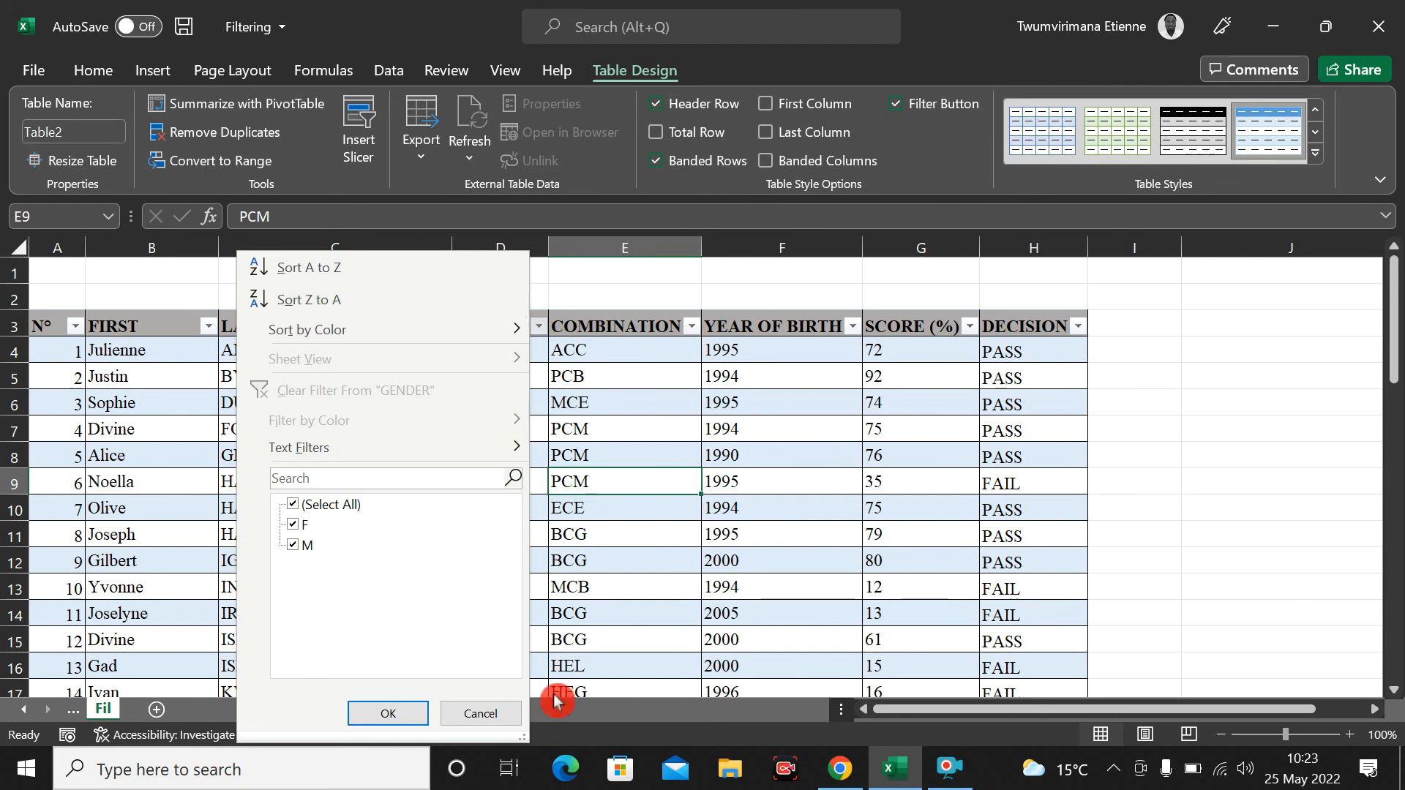
click(492, 720)
click(973, 527)
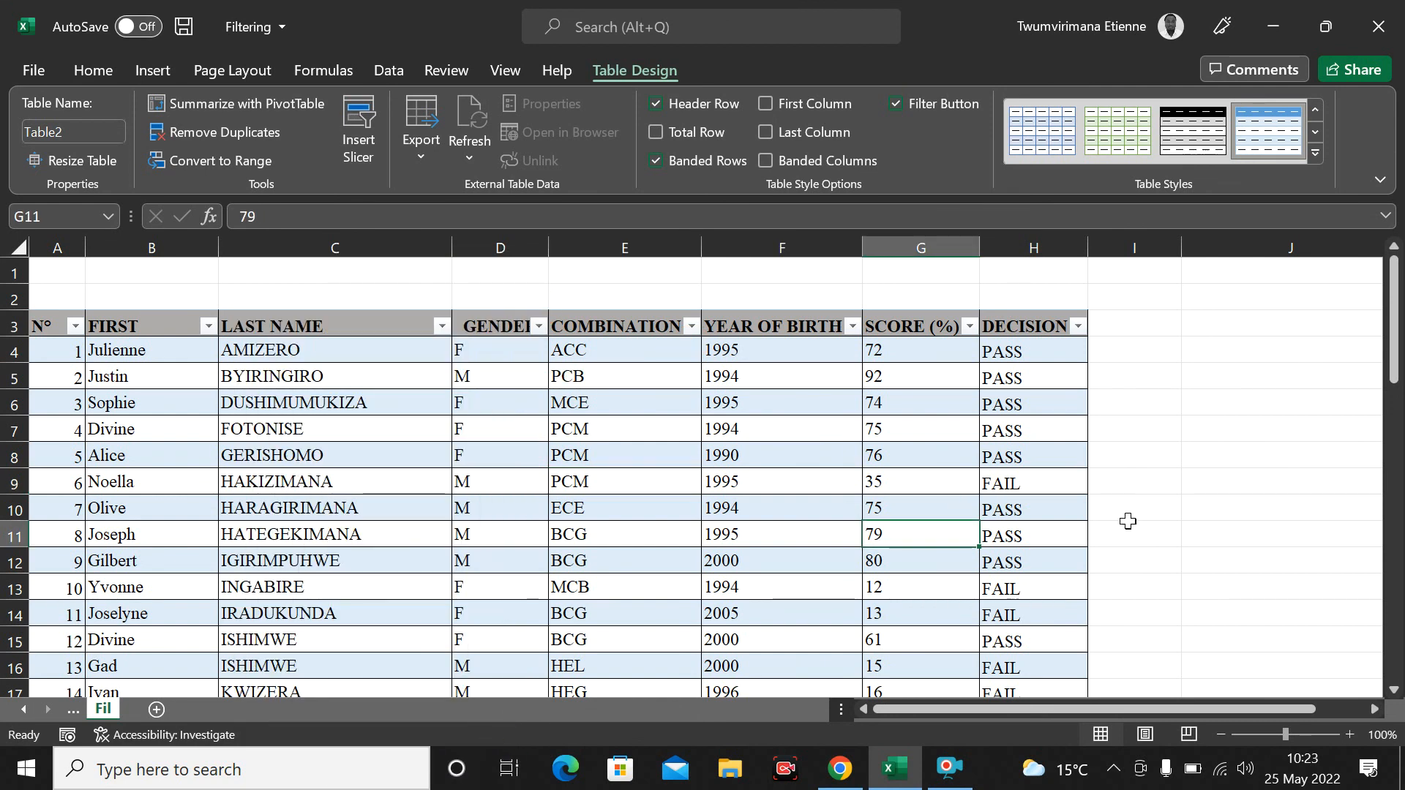
click(1131, 508)
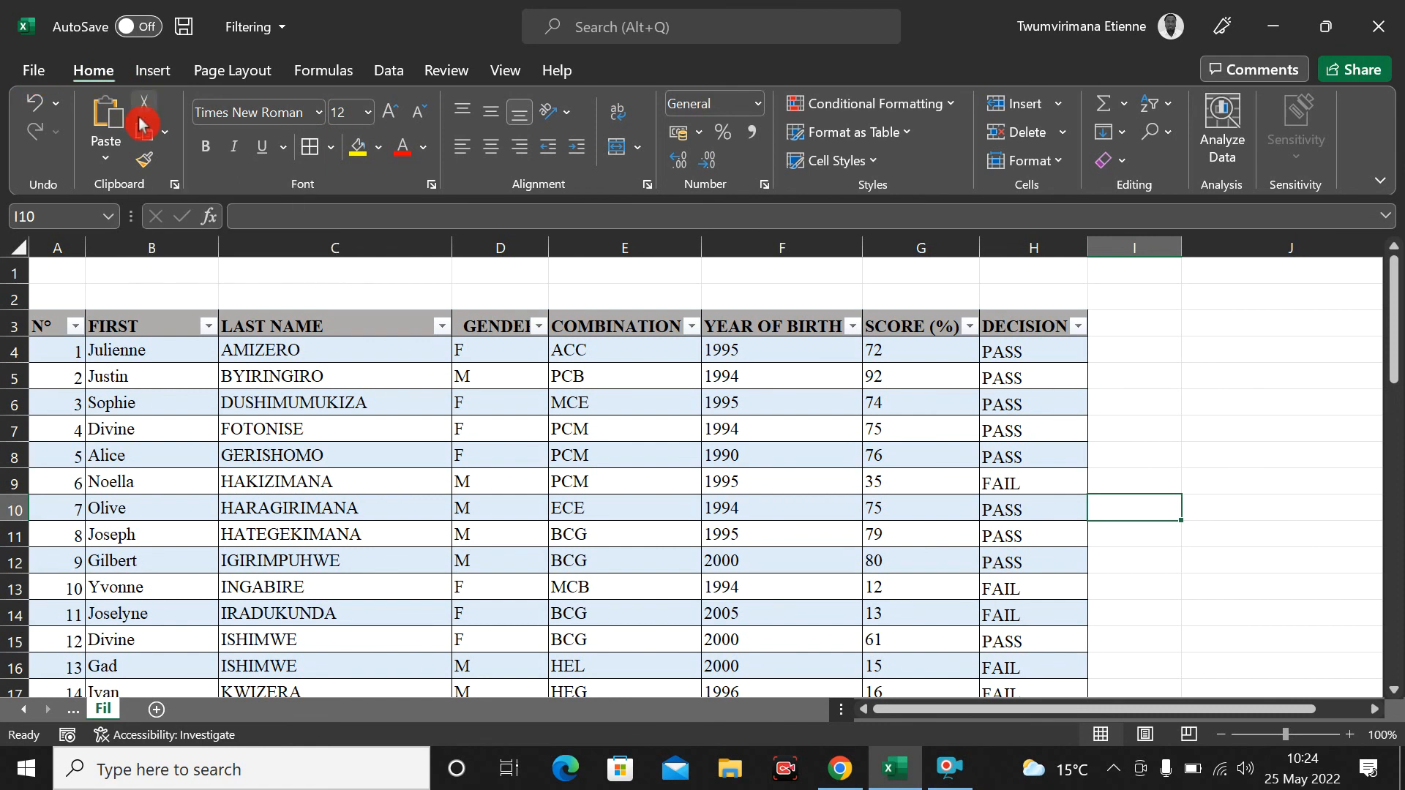
Step: Undo the table conversion, then open the table creation settings for the student list and cancel them
key(ctrl+z)
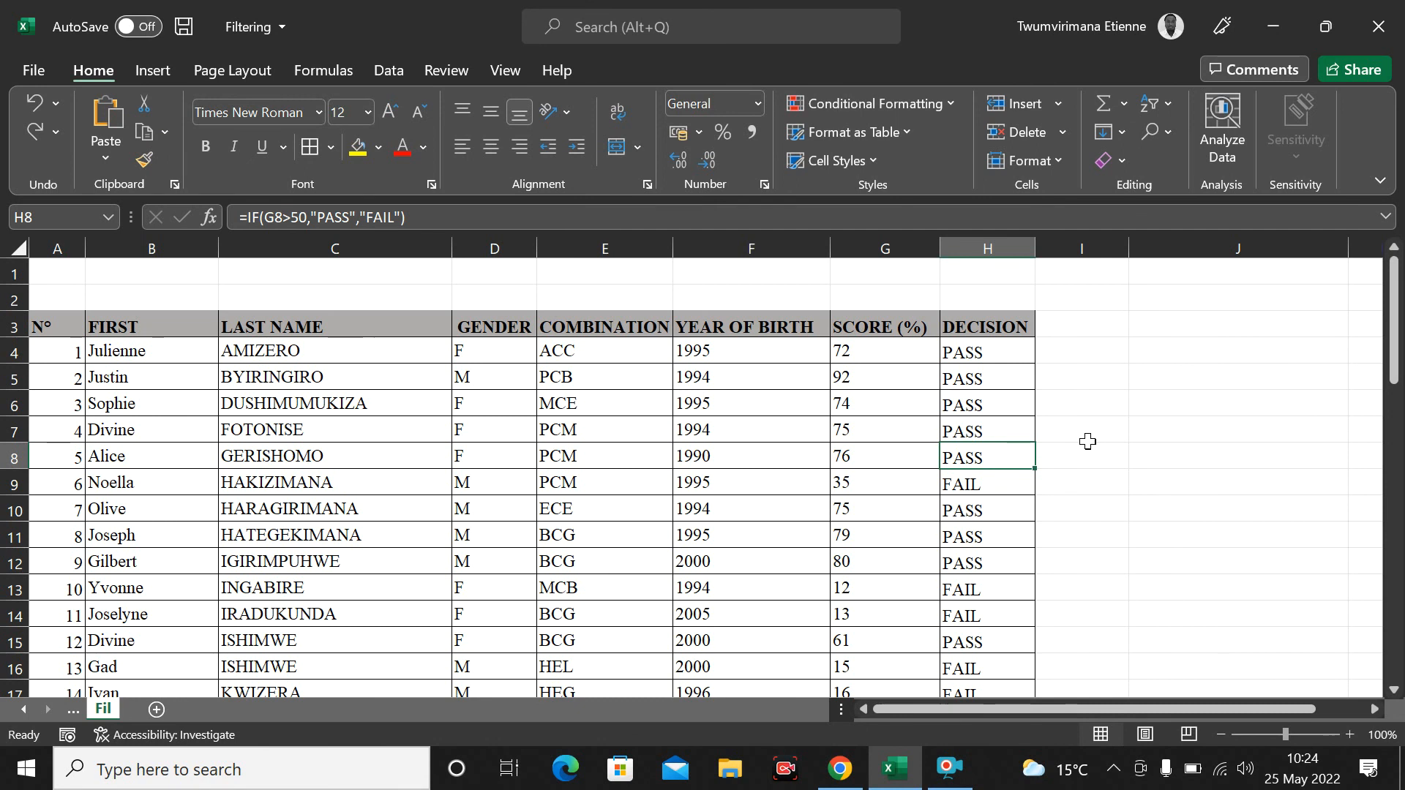
key(ctrl+t)
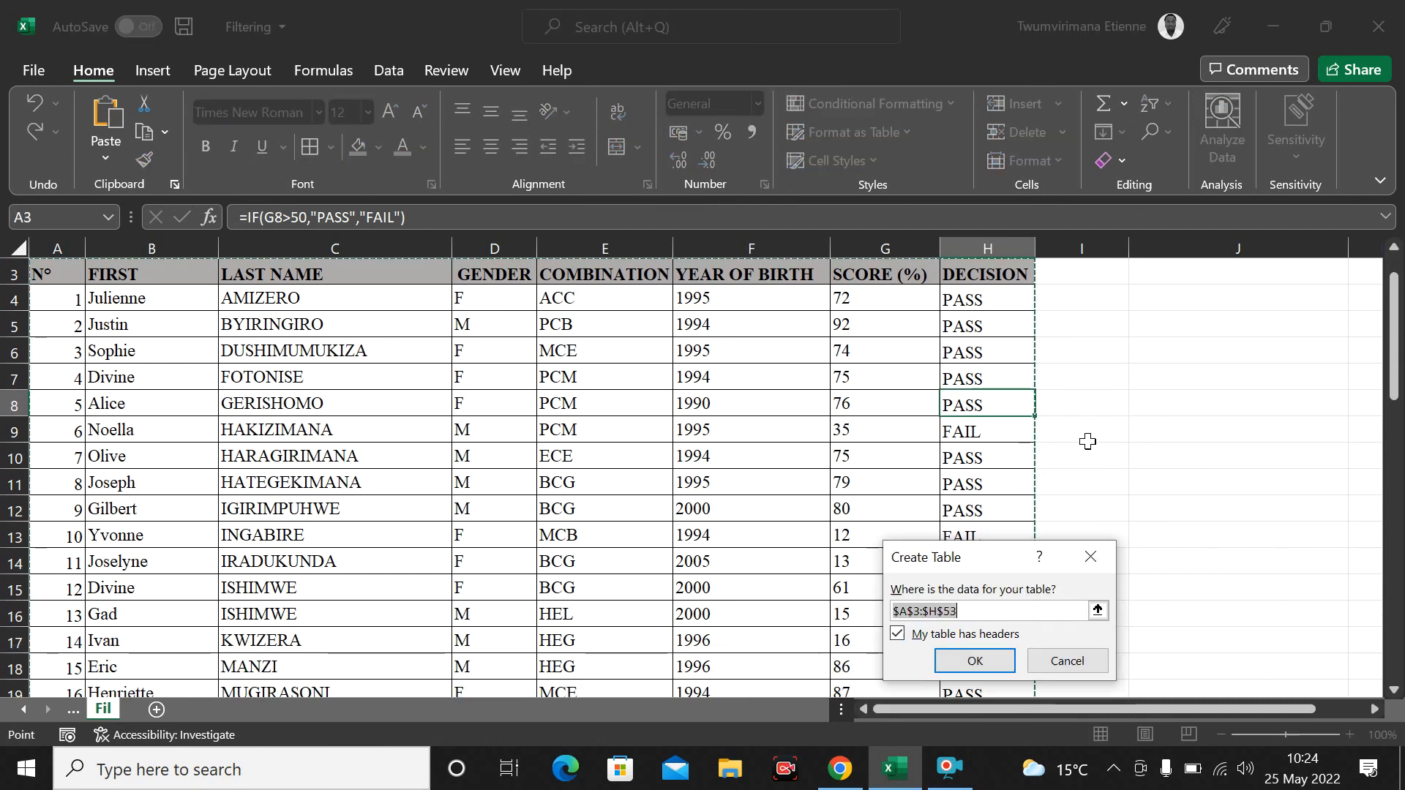
click(1073, 662)
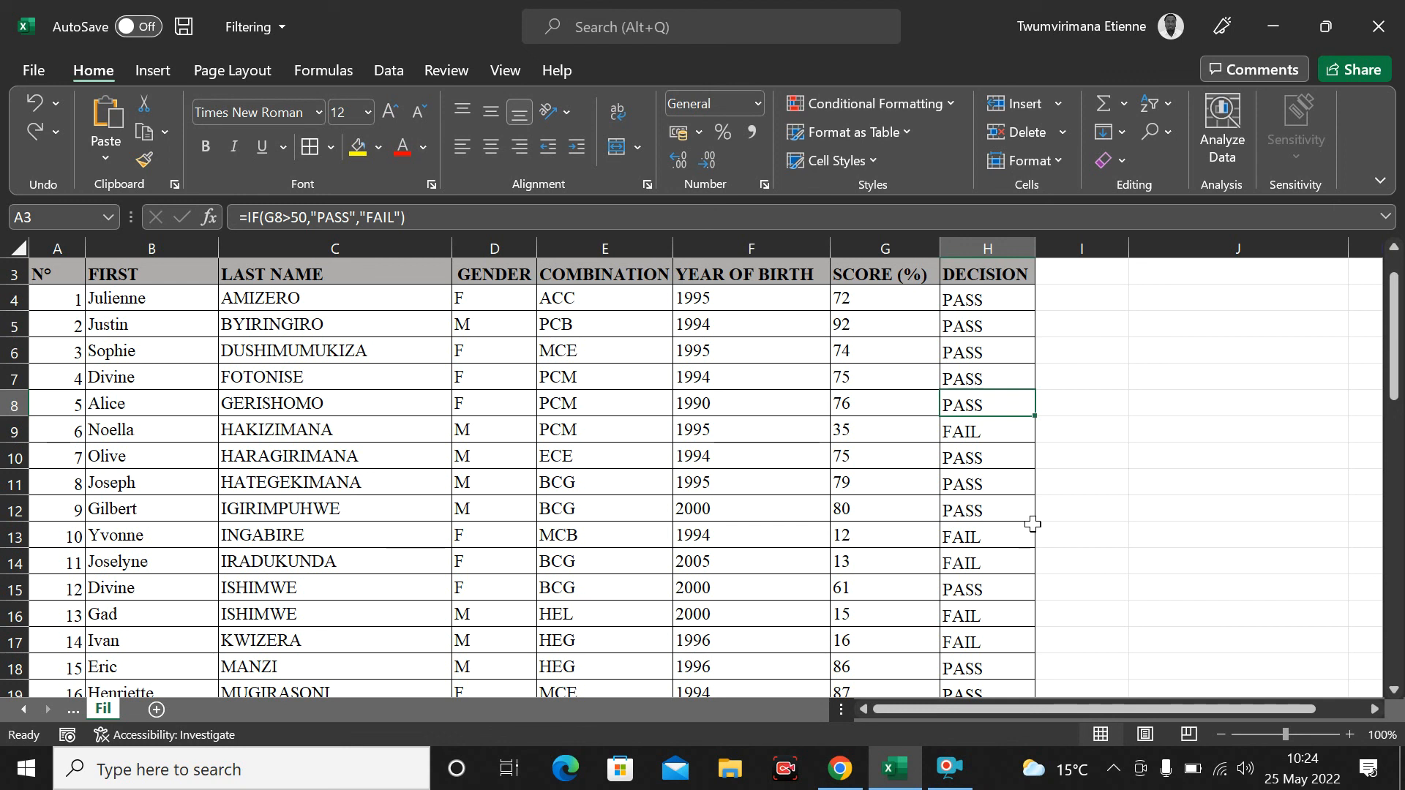
Step: Create a table from the student list range A3:H53, using its first row as headers
key(ctrl+t)
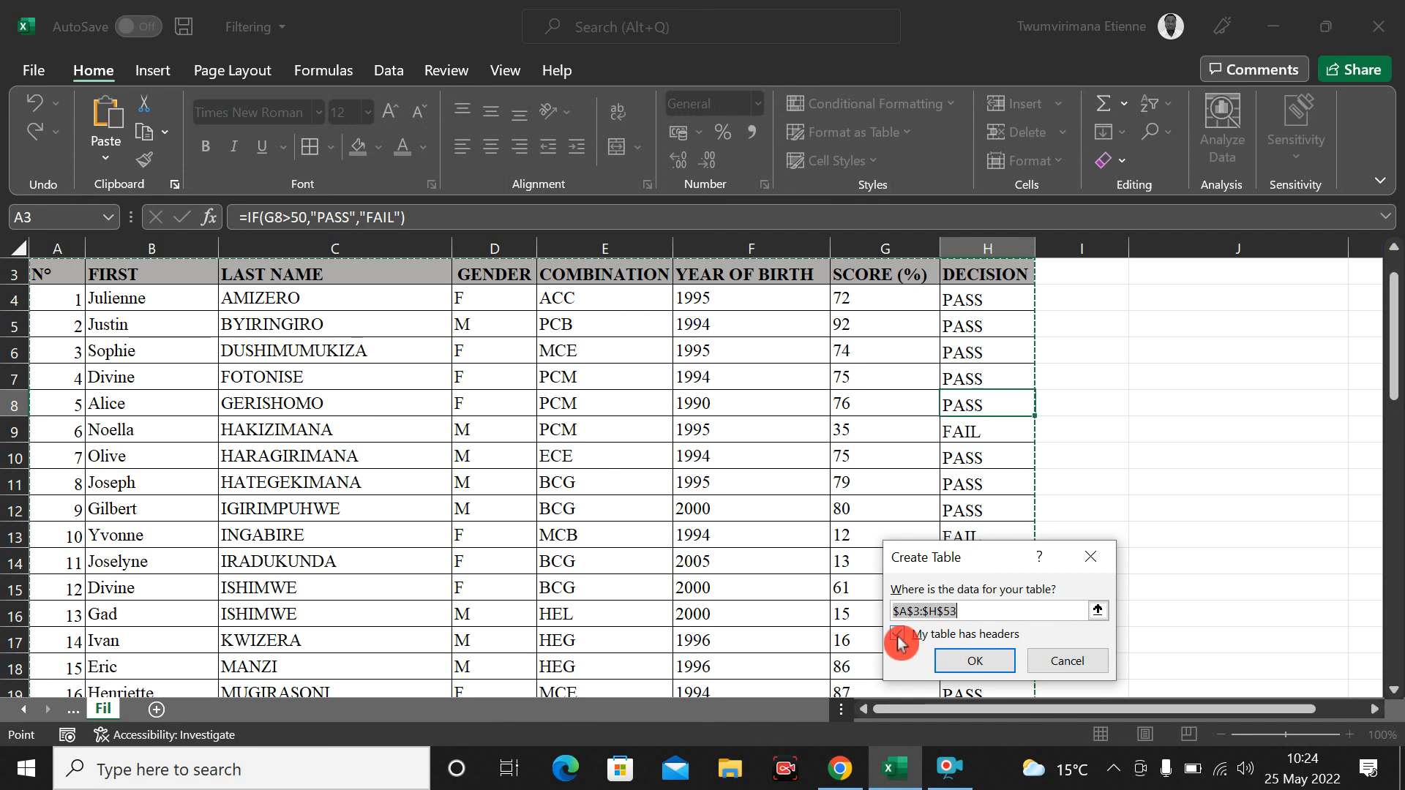
click(968, 667)
scroll(769, 502, up, 1)
scroll(805, 491, down, 2)
click(1135, 430)
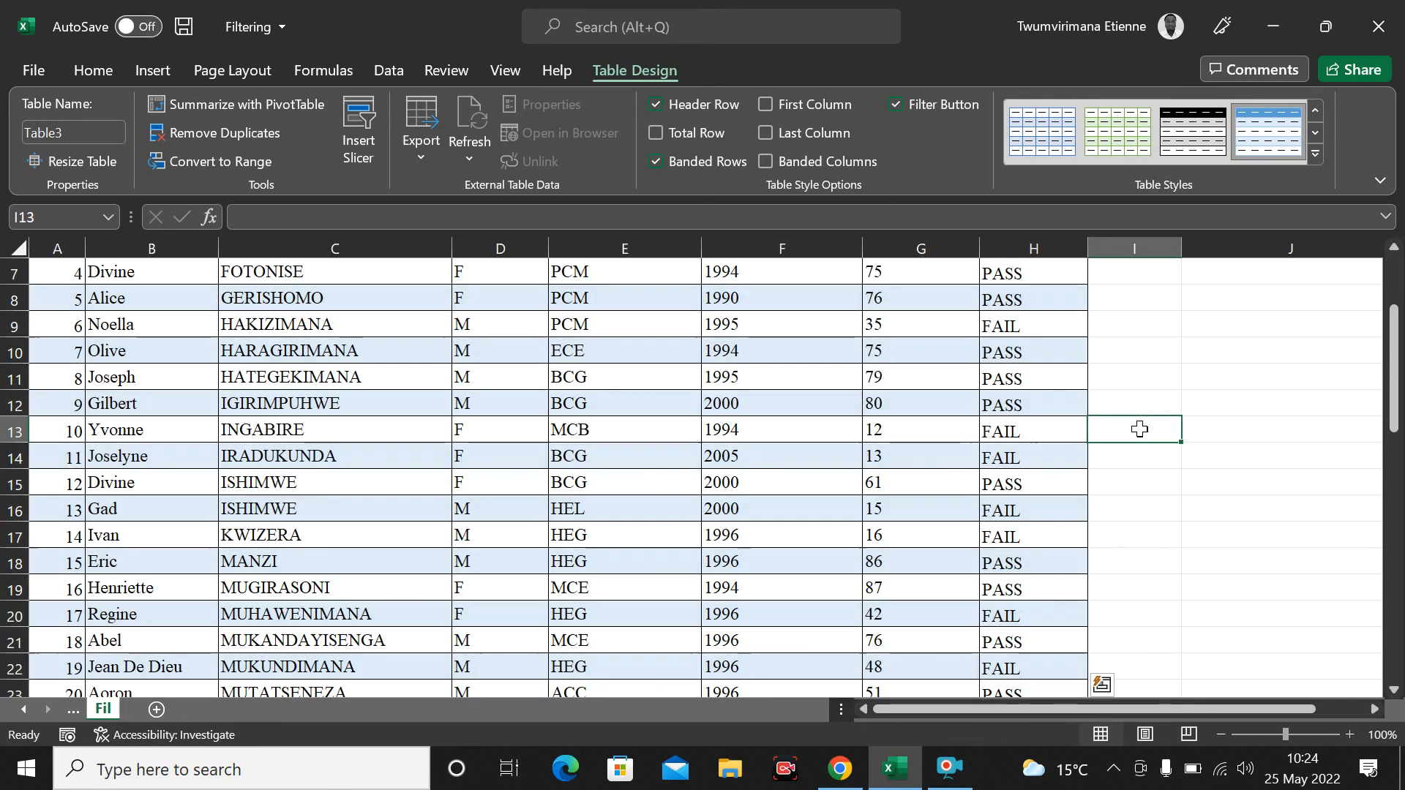
scroll(668, 480, up, 2)
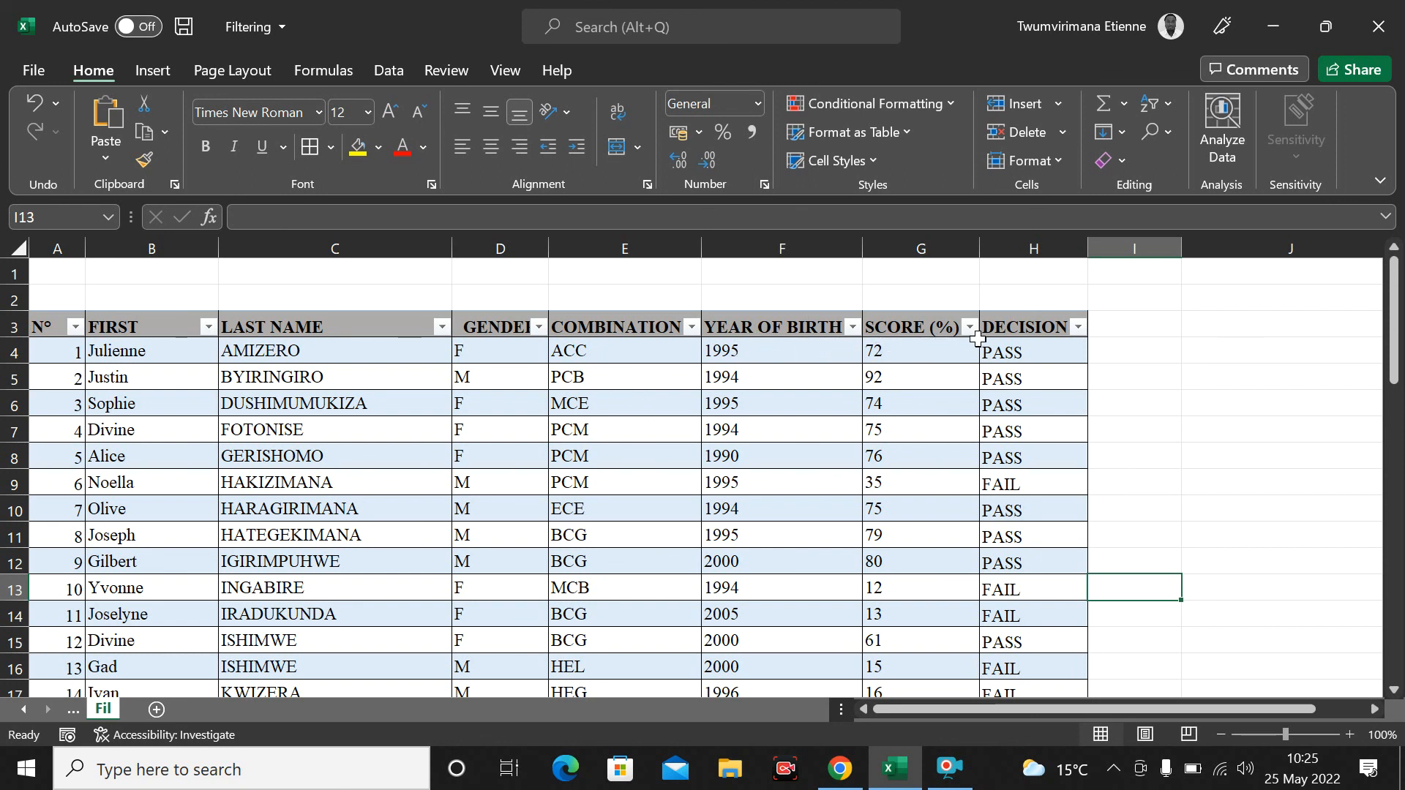
click(999, 350)
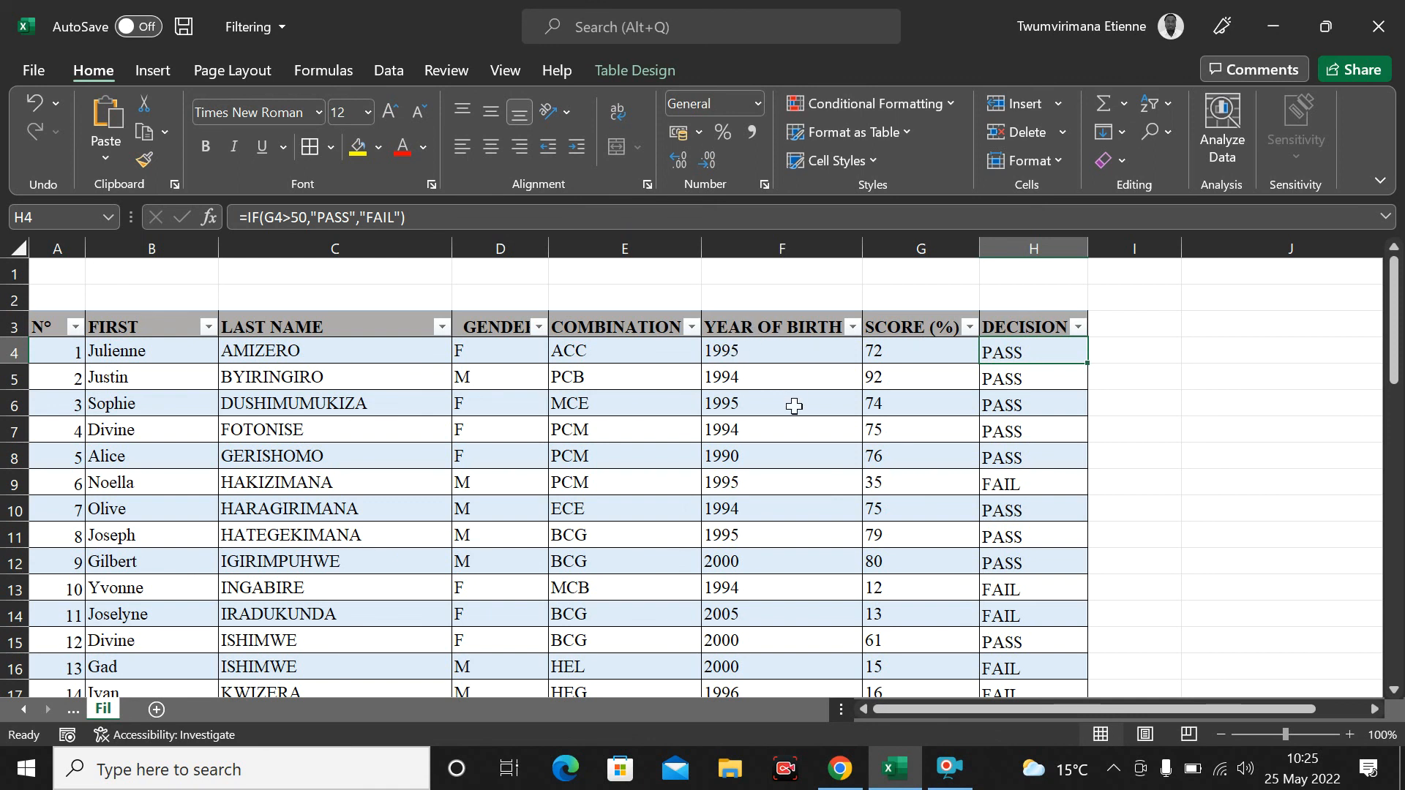
click(844, 419)
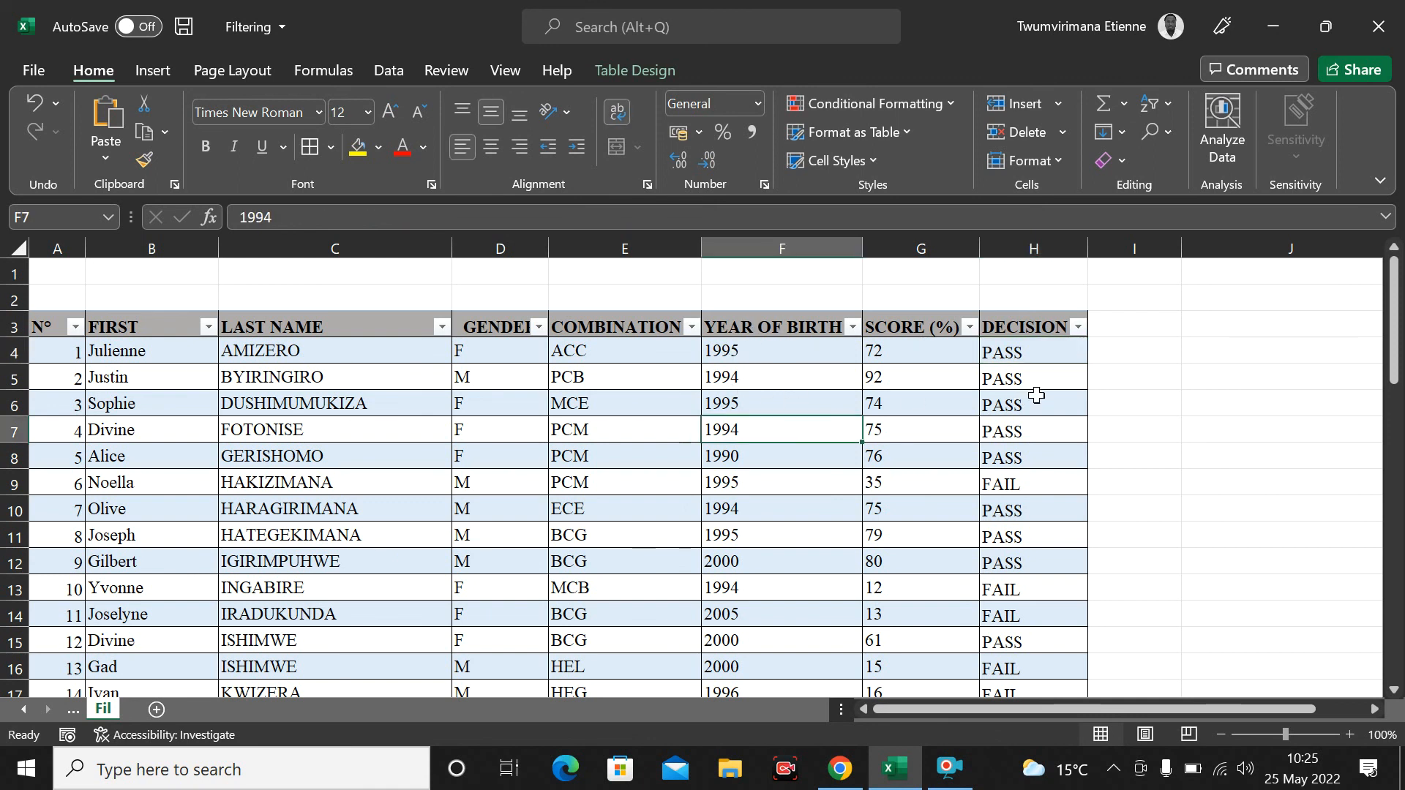
click(1135, 357)
click(1237, 340)
click(1123, 332)
click(1220, 327)
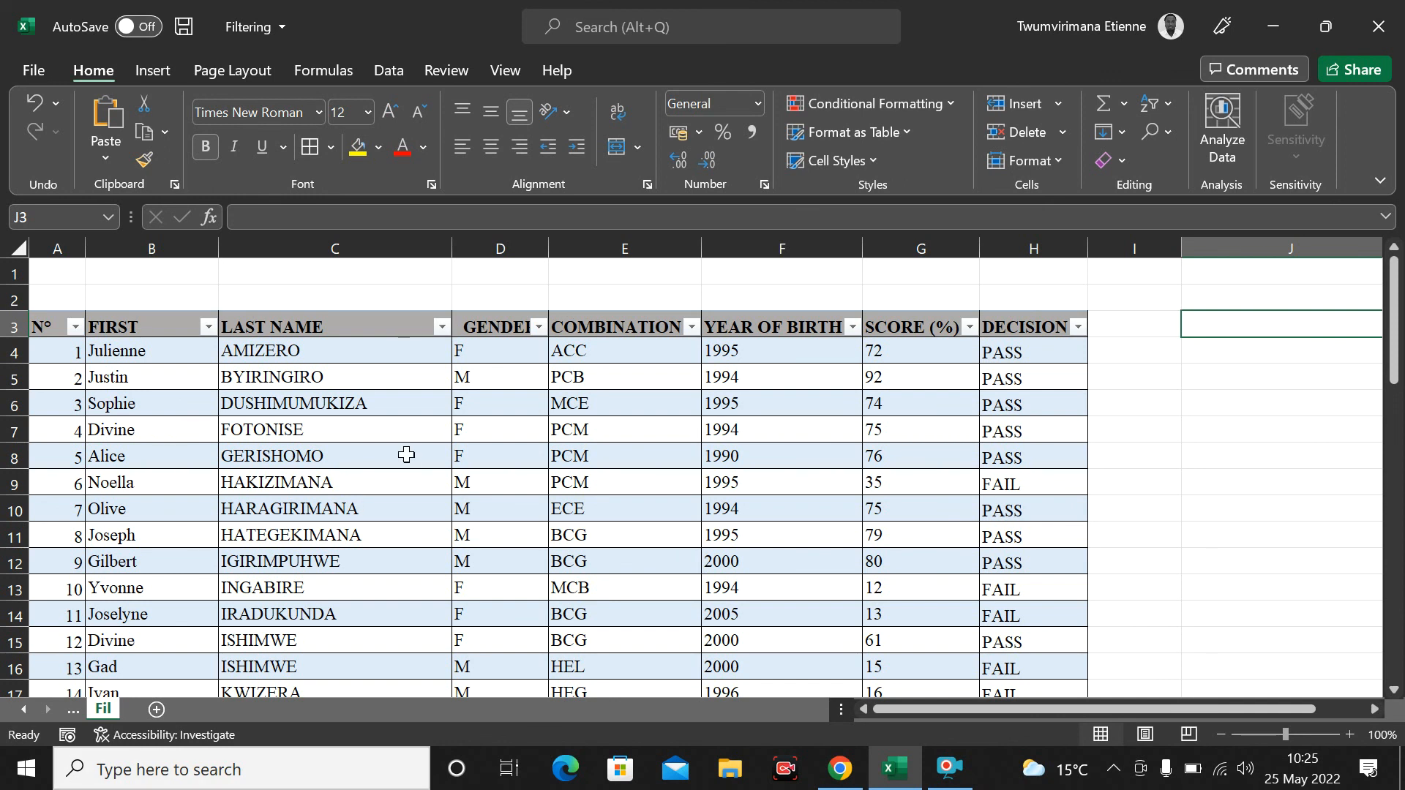
click(1124, 324)
click(1209, 360)
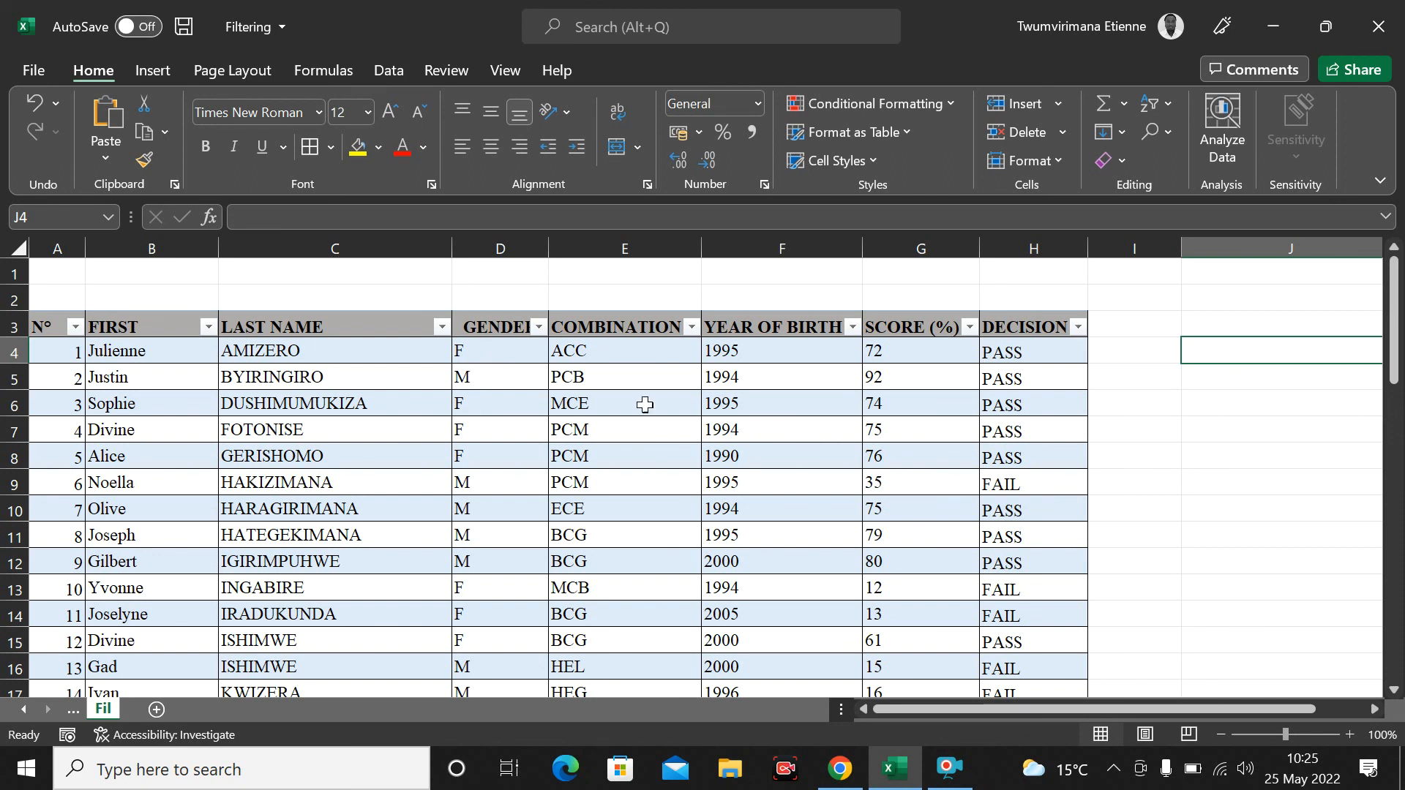
click(1250, 412)
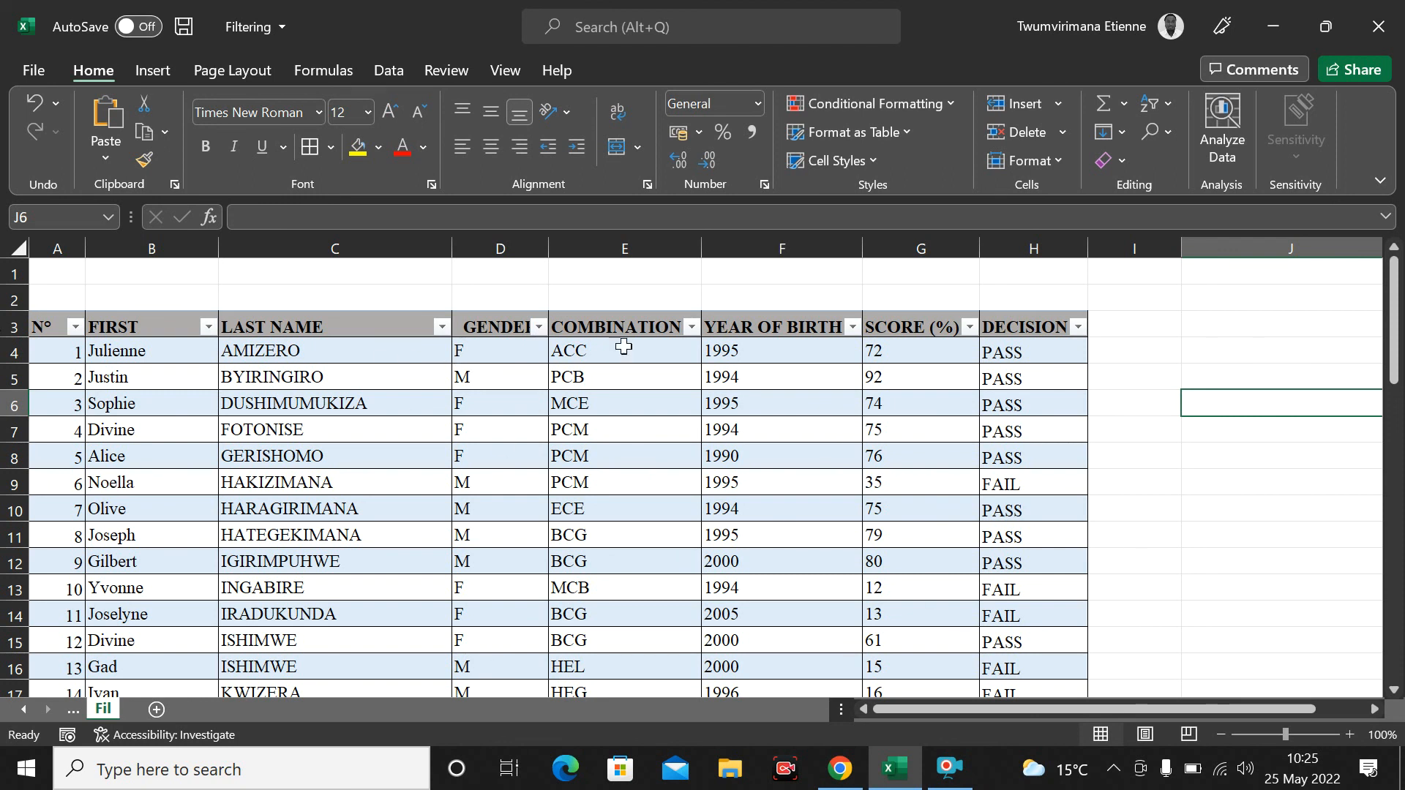
Step: Filter the table by the GENDER column so only the F records are shown
click(539, 327)
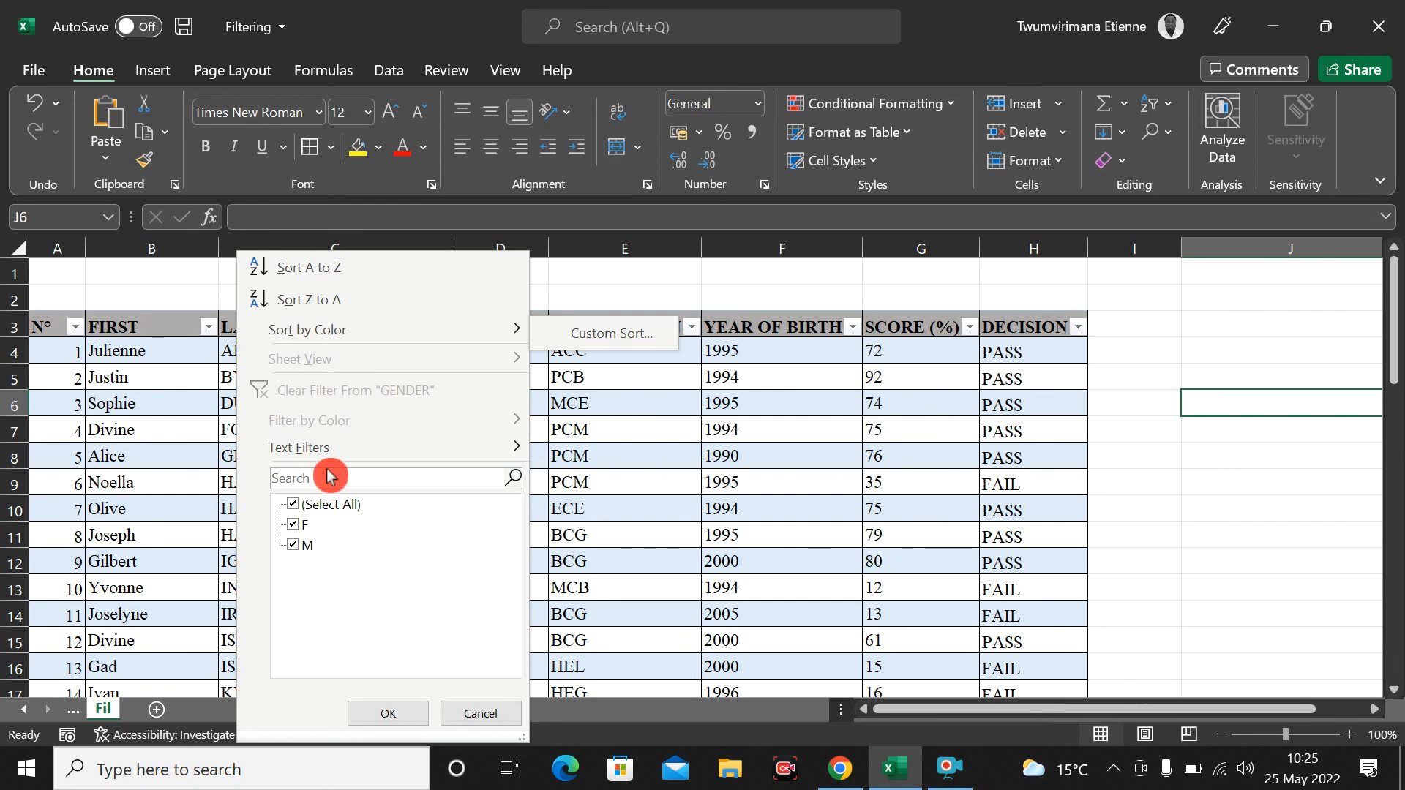
click(294, 524)
mouse_move(289, 449)
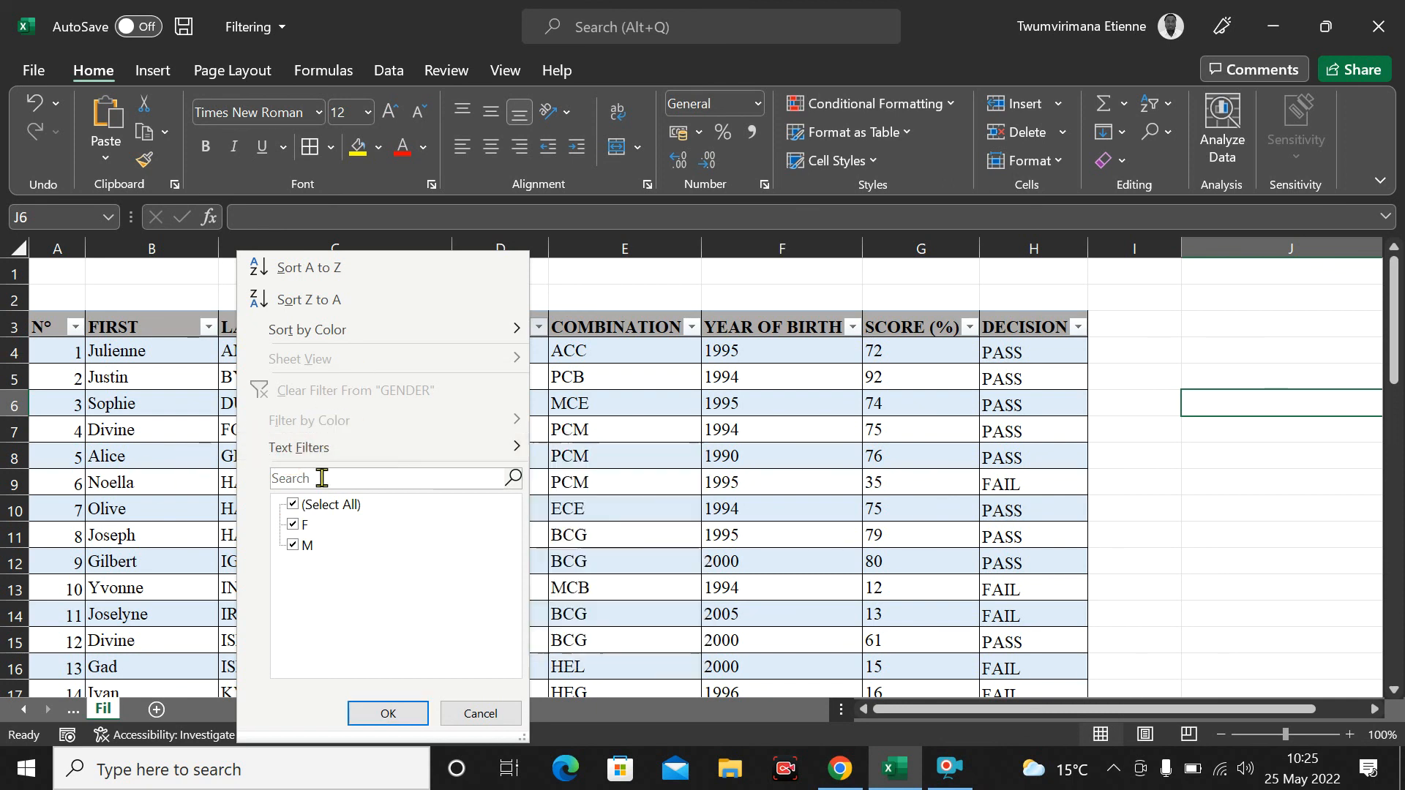
click(295, 508)
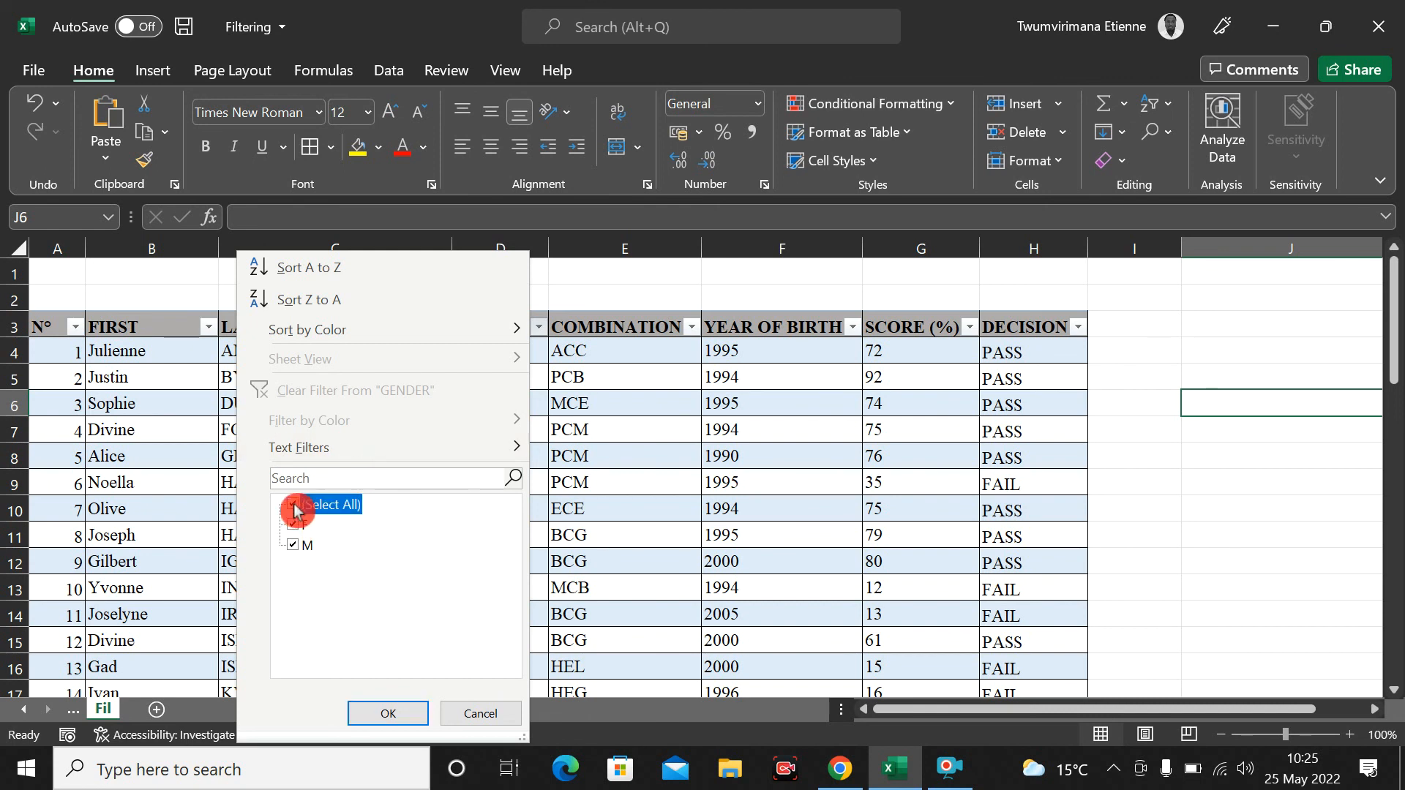
click(296, 508)
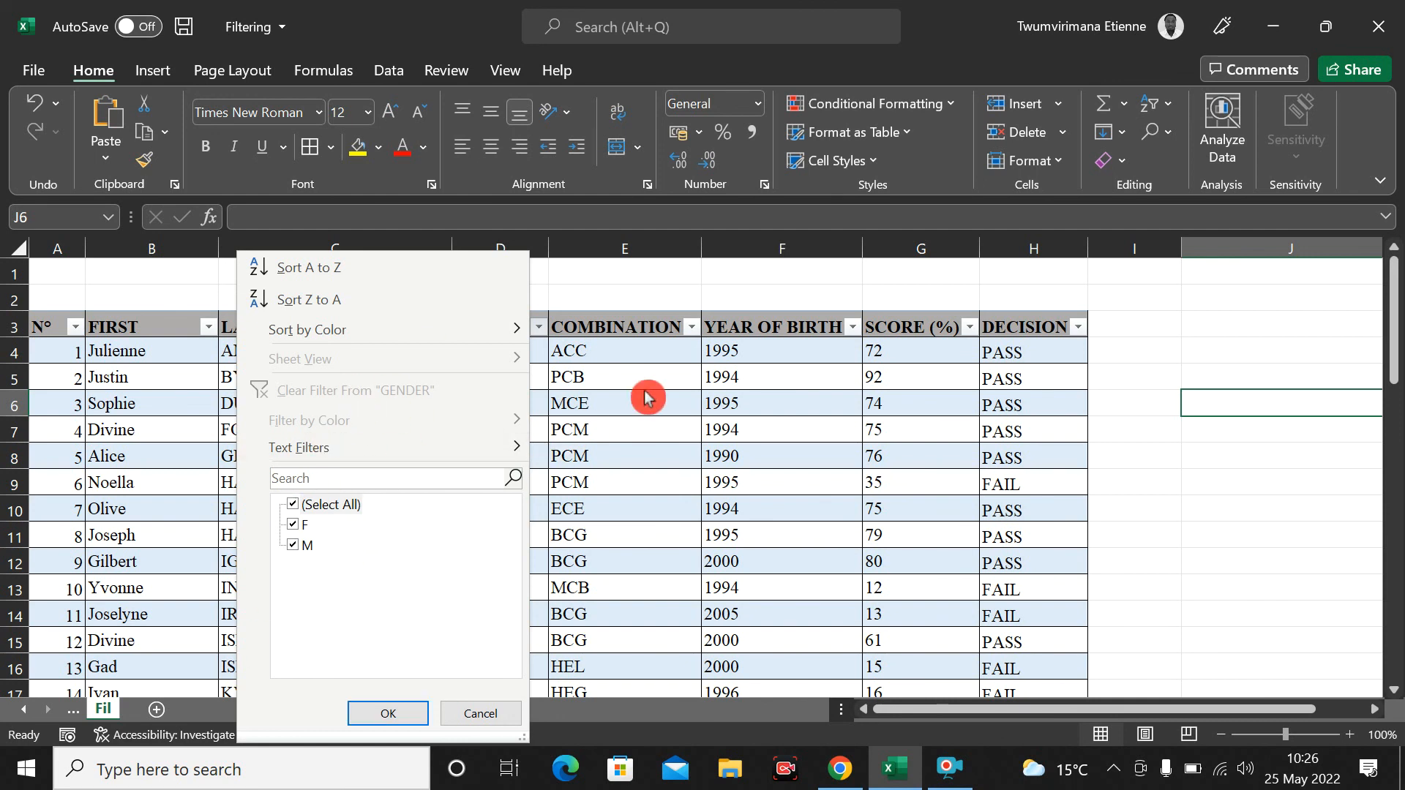
click(295, 510)
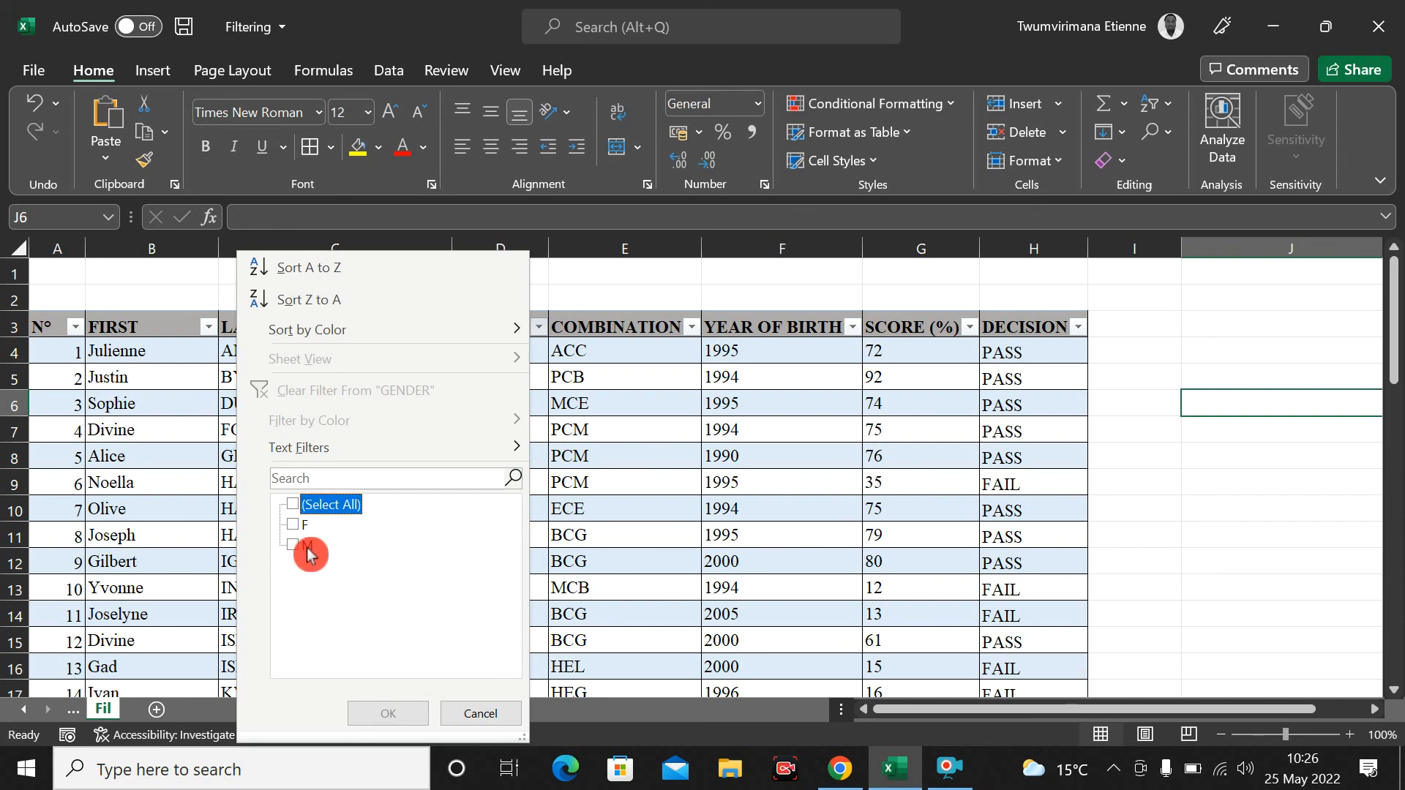
click(295, 526)
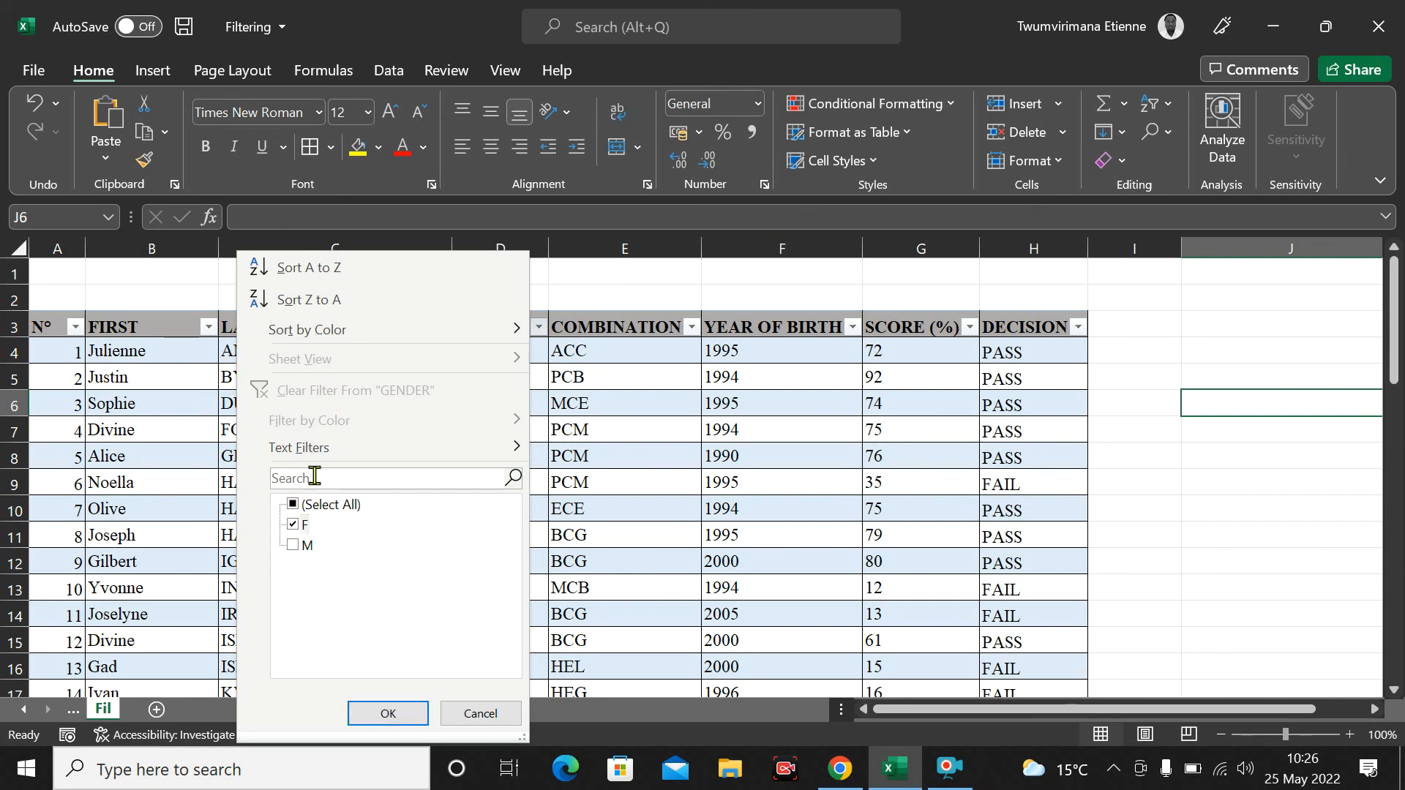
click(388, 713)
Step: Add M back to the GENDER filter selection so both values are included
scroll(662, 439, down, 8)
scroll(663, 453, up, 5)
scroll(688, 444, up, 3)
scroll(688, 444, down, 10)
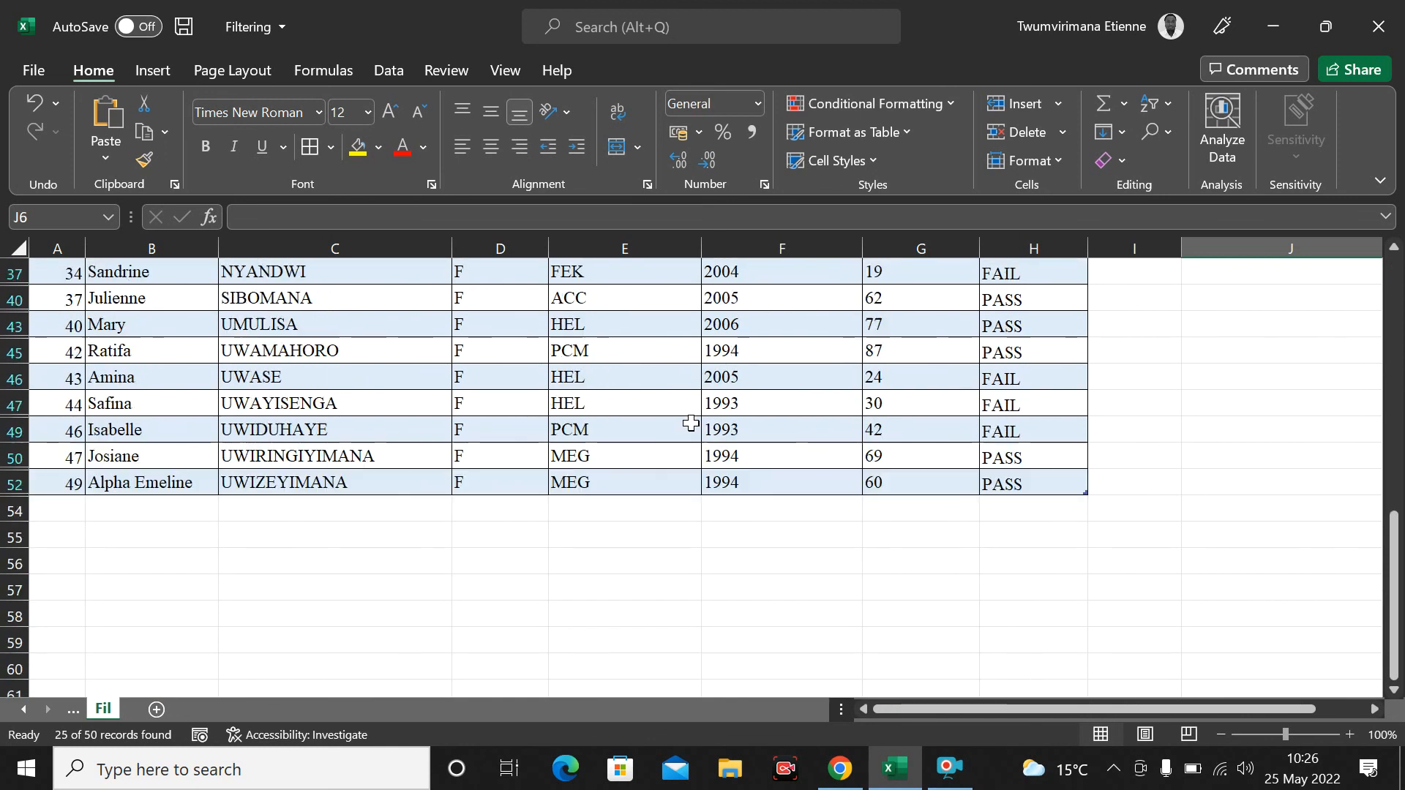
scroll(691, 423, up, 7)
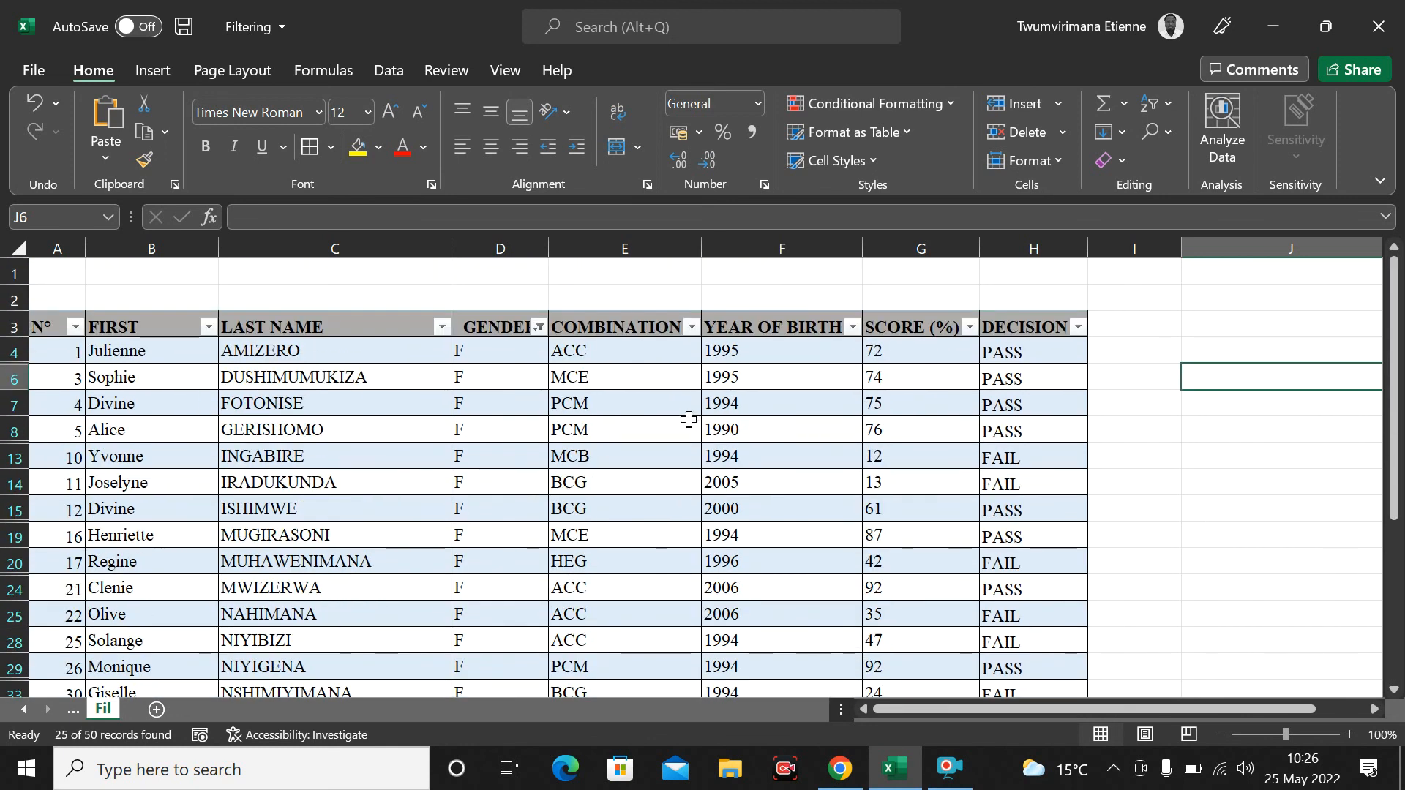
click(540, 327)
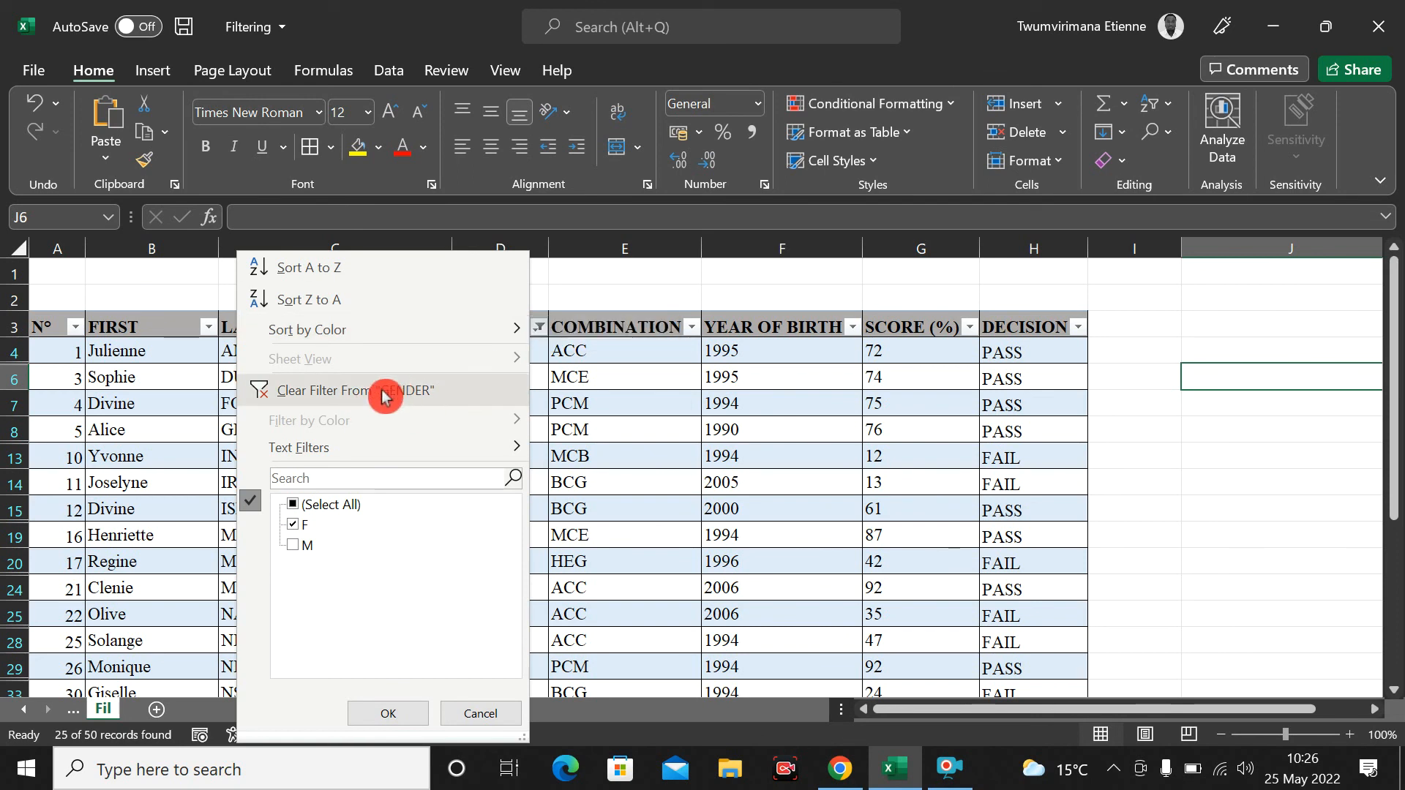
click(295, 546)
click(388, 716)
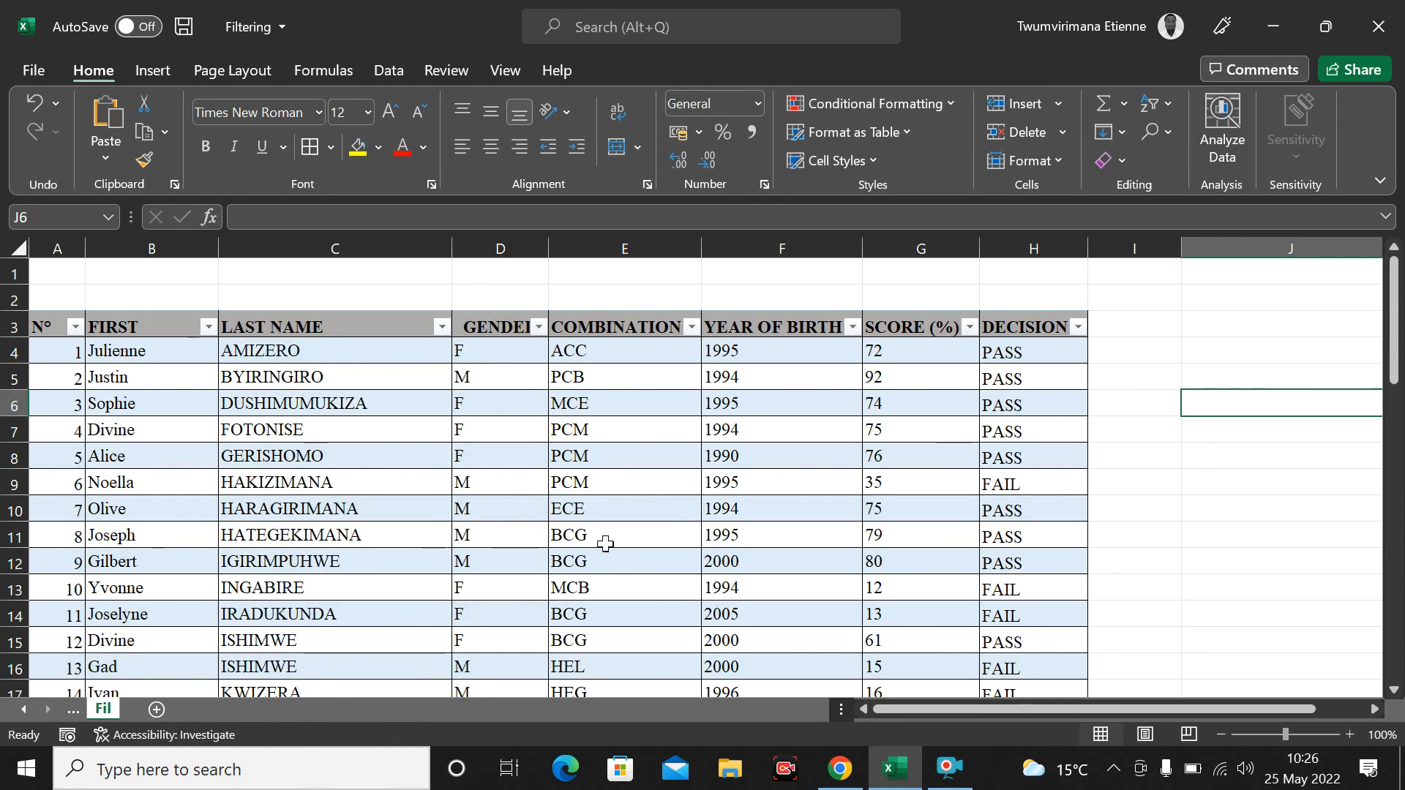
Step: Filter the GENDER column to show only the M records
scroll(606, 543, down, 4)
scroll(606, 498, up, 5)
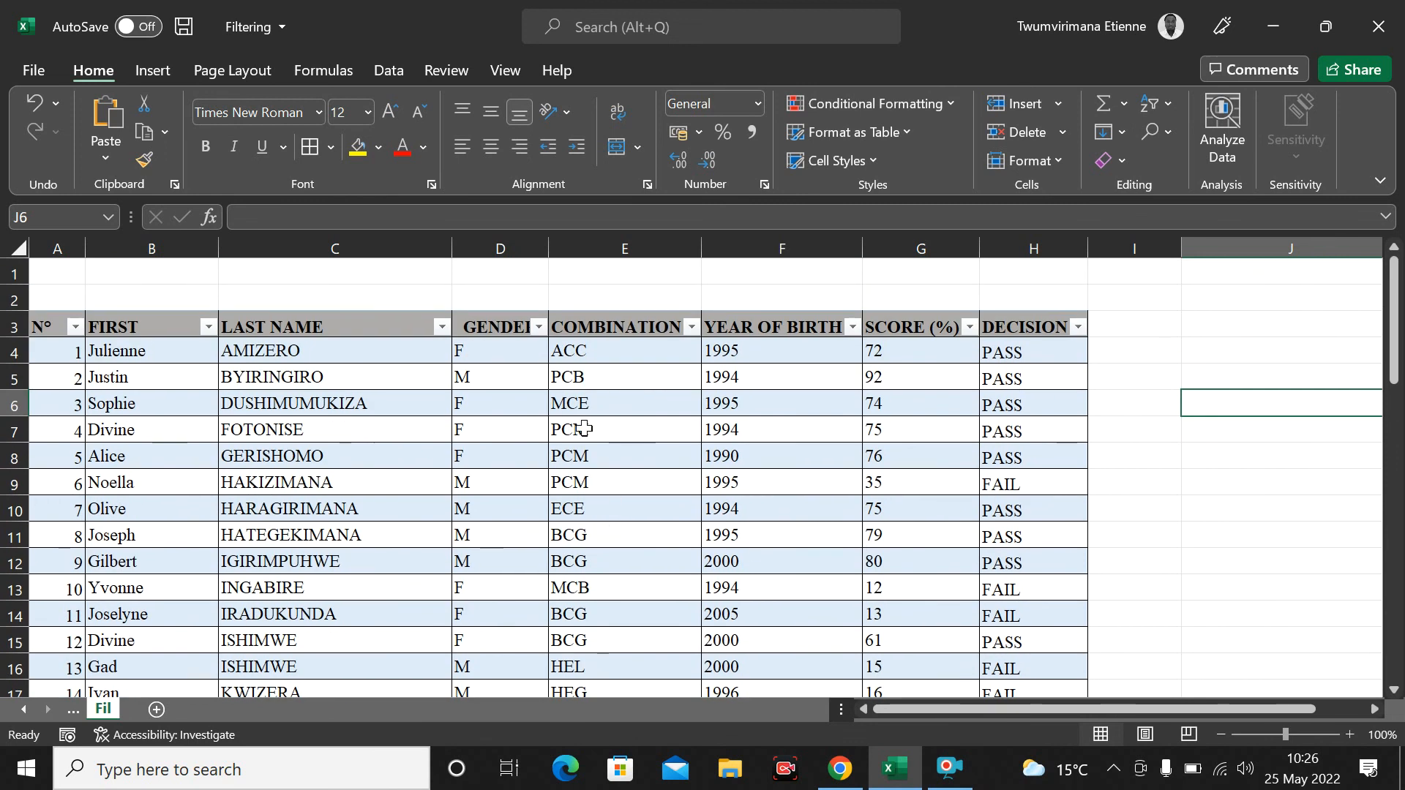
click(538, 326)
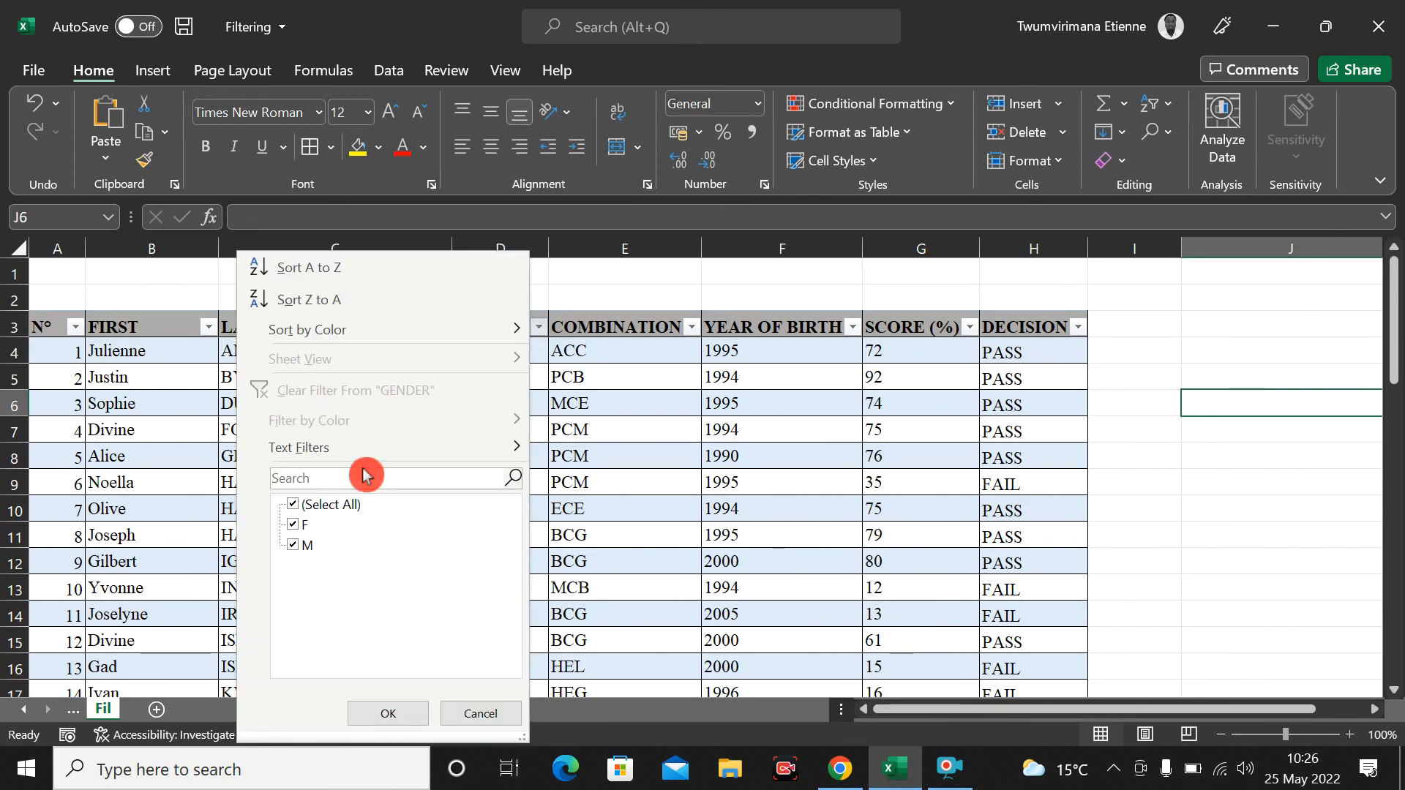
click(292, 504)
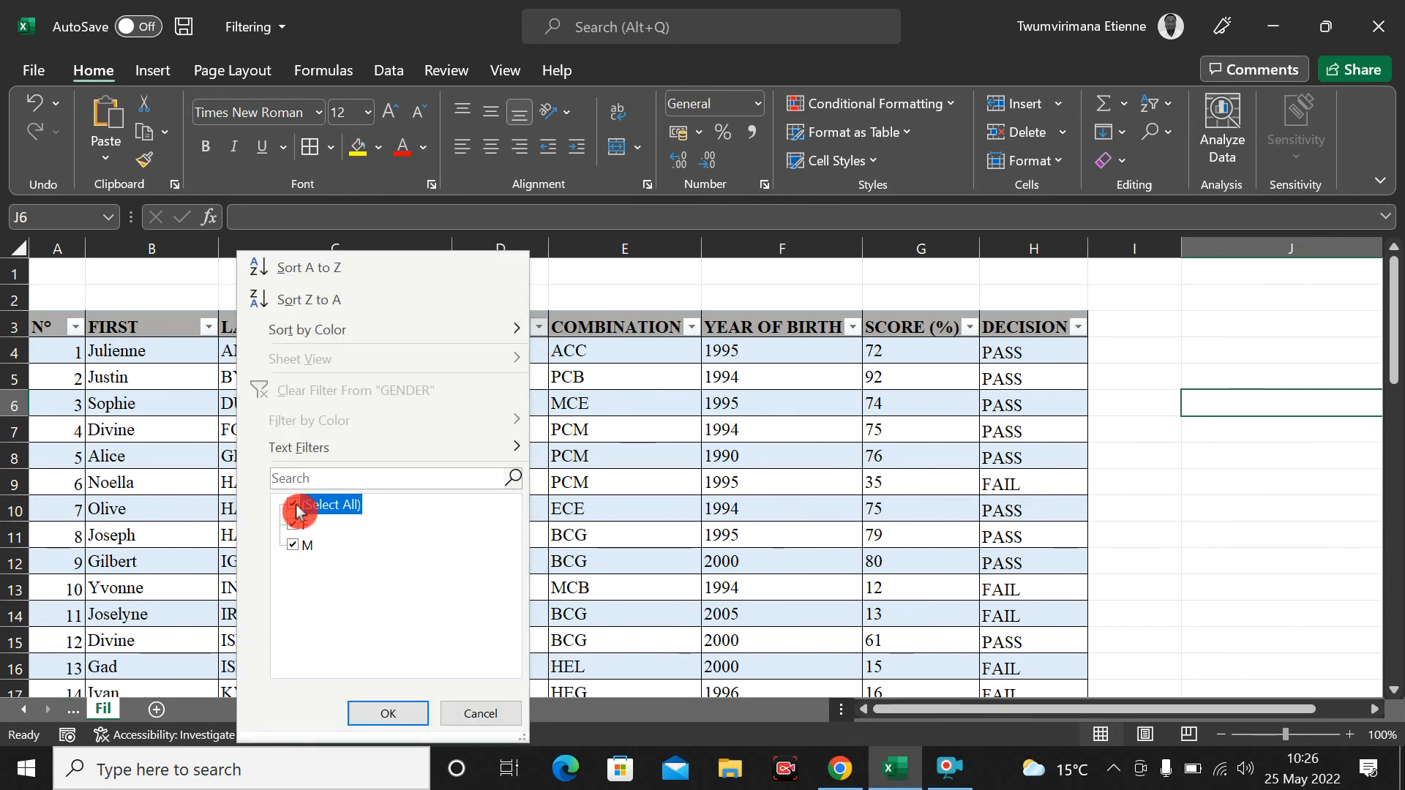
click(293, 546)
click(392, 715)
Step: Examine the filtered male student records from the start to the end of the table
scroll(629, 465, down, 6)
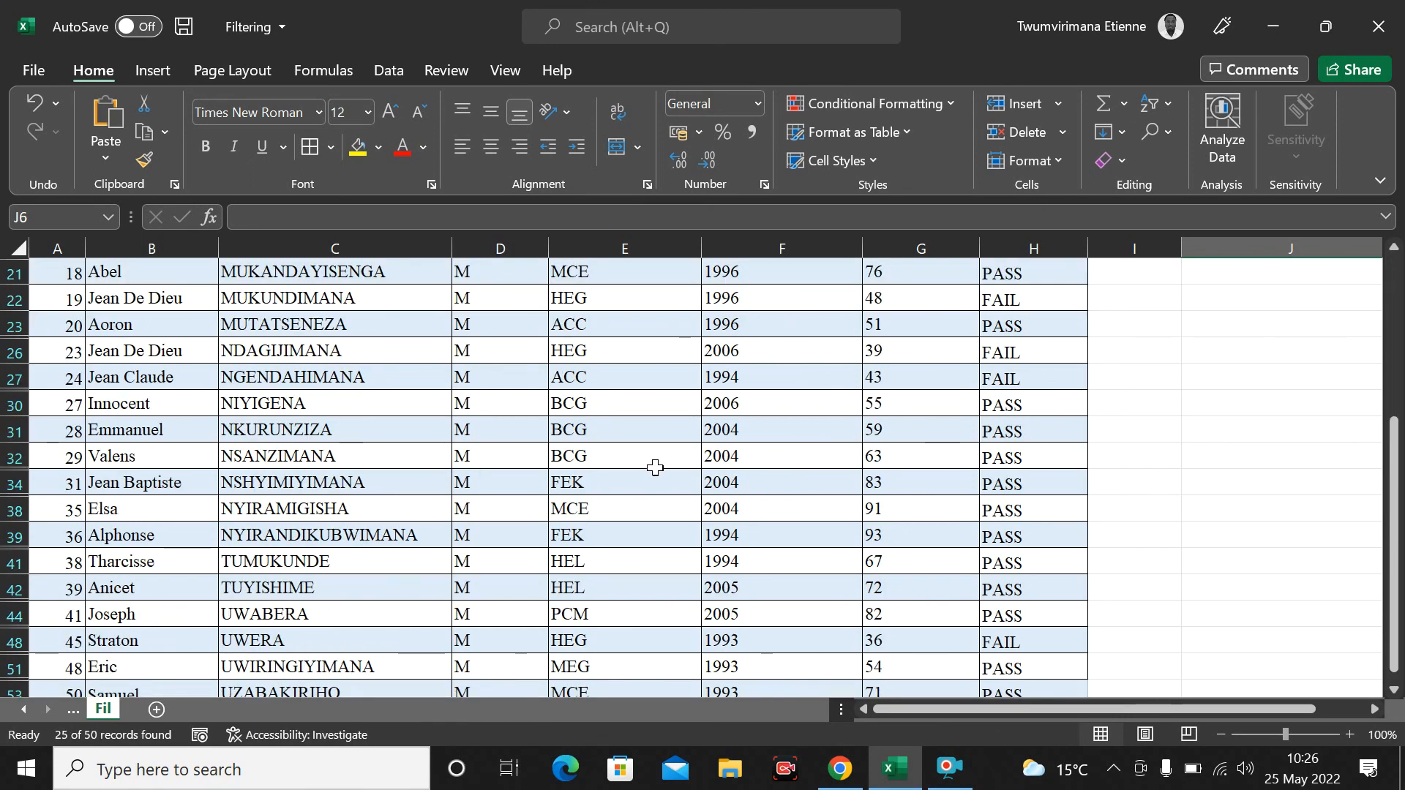
scroll(663, 465, up, 5)
scroll(671, 458, up, 2)
scroll(672, 459, down, 4)
scroll(681, 467, up, 2)
scroll(684, 471, up, 2)
scroll(695, 461, down, 6)
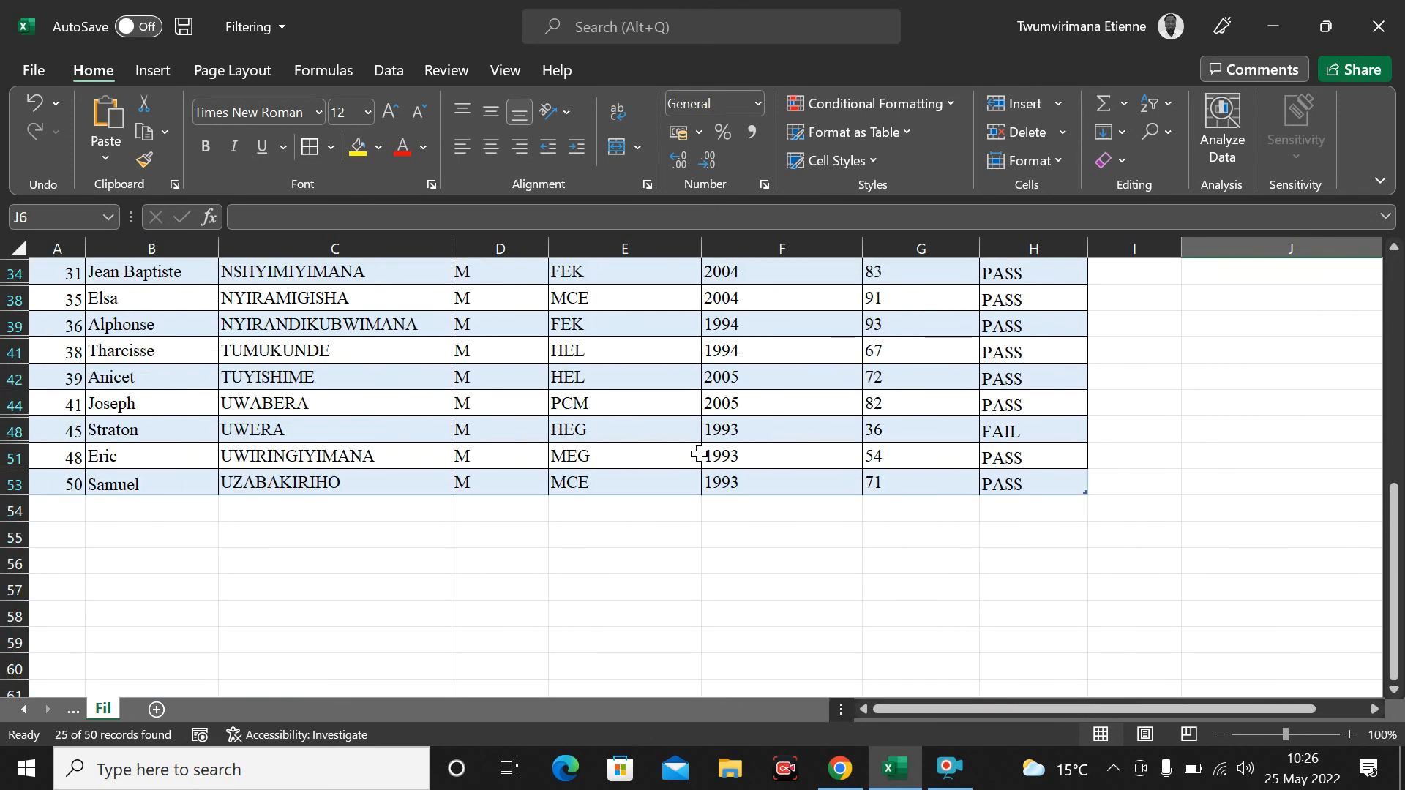
scroll(699, 454, up, 2)
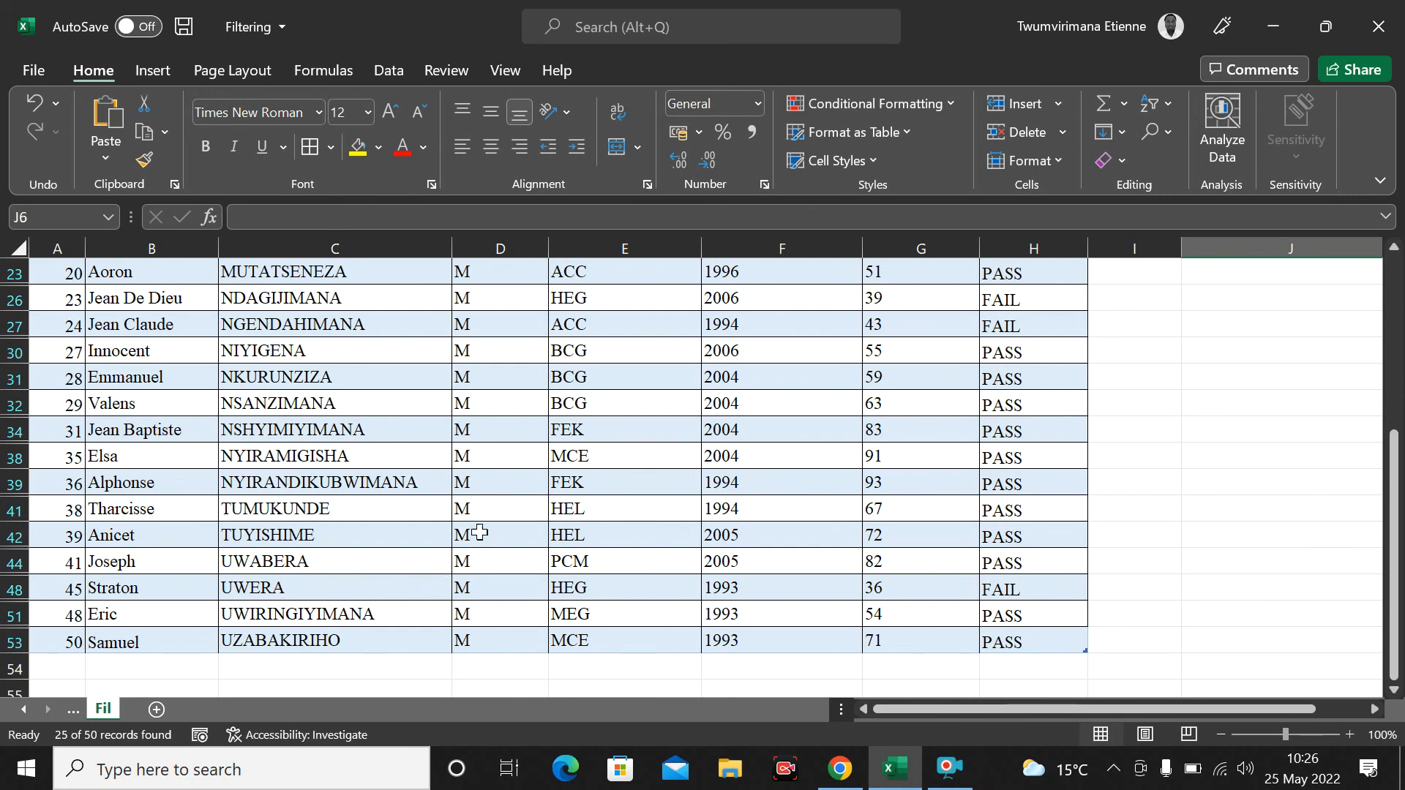
scroll(479, 532, up, 5)
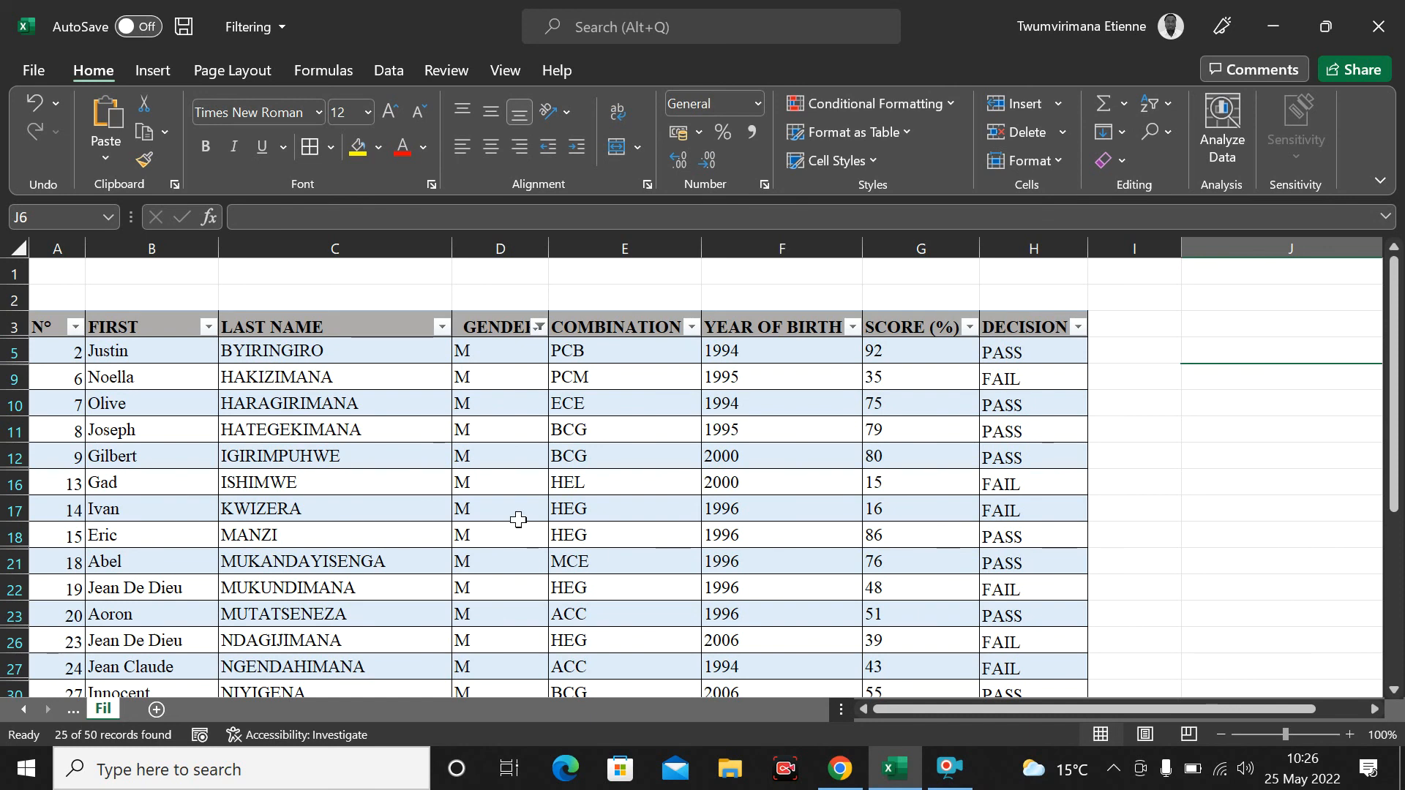
Step: Clear the filter from the GENDER column
click(503, 508)
click(523, 362)
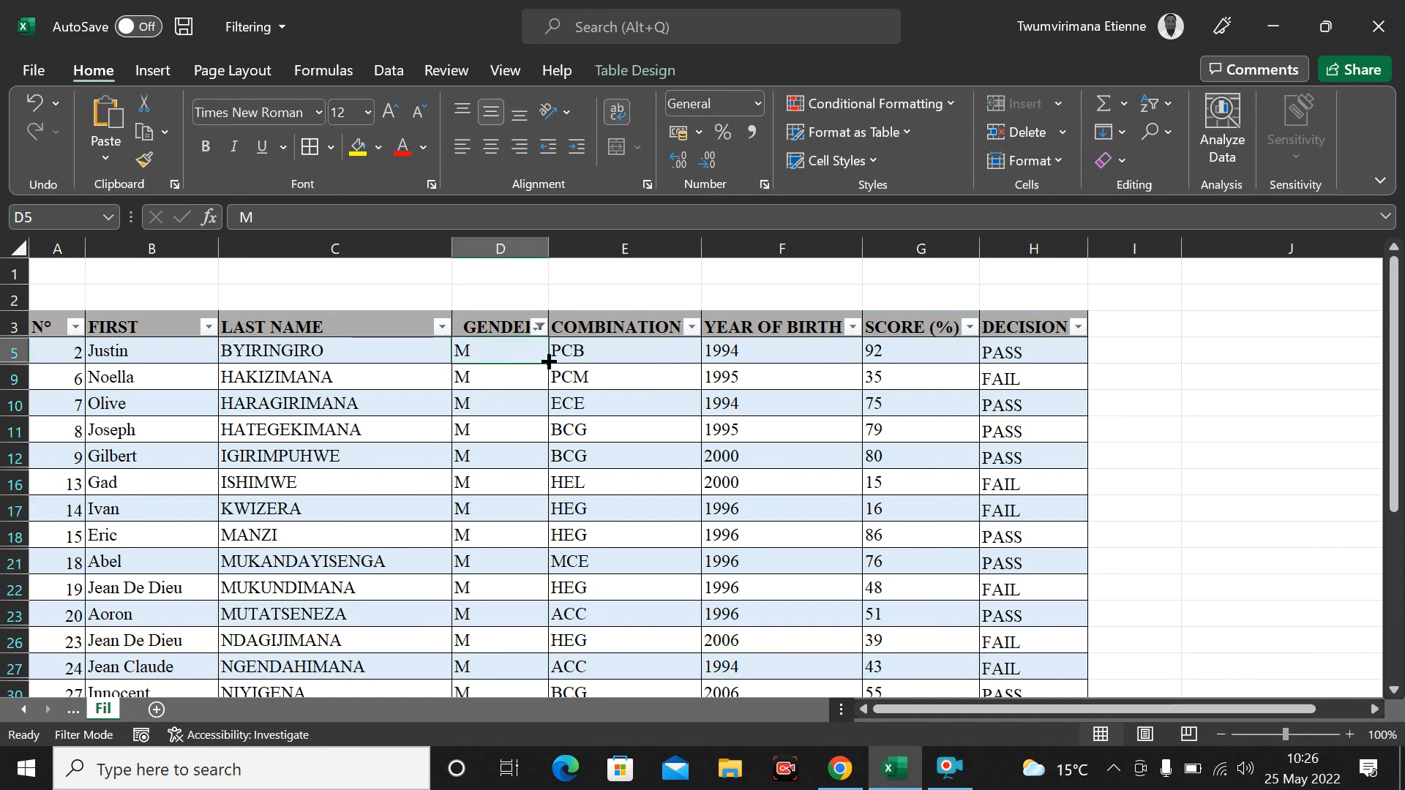
click(539, 327)
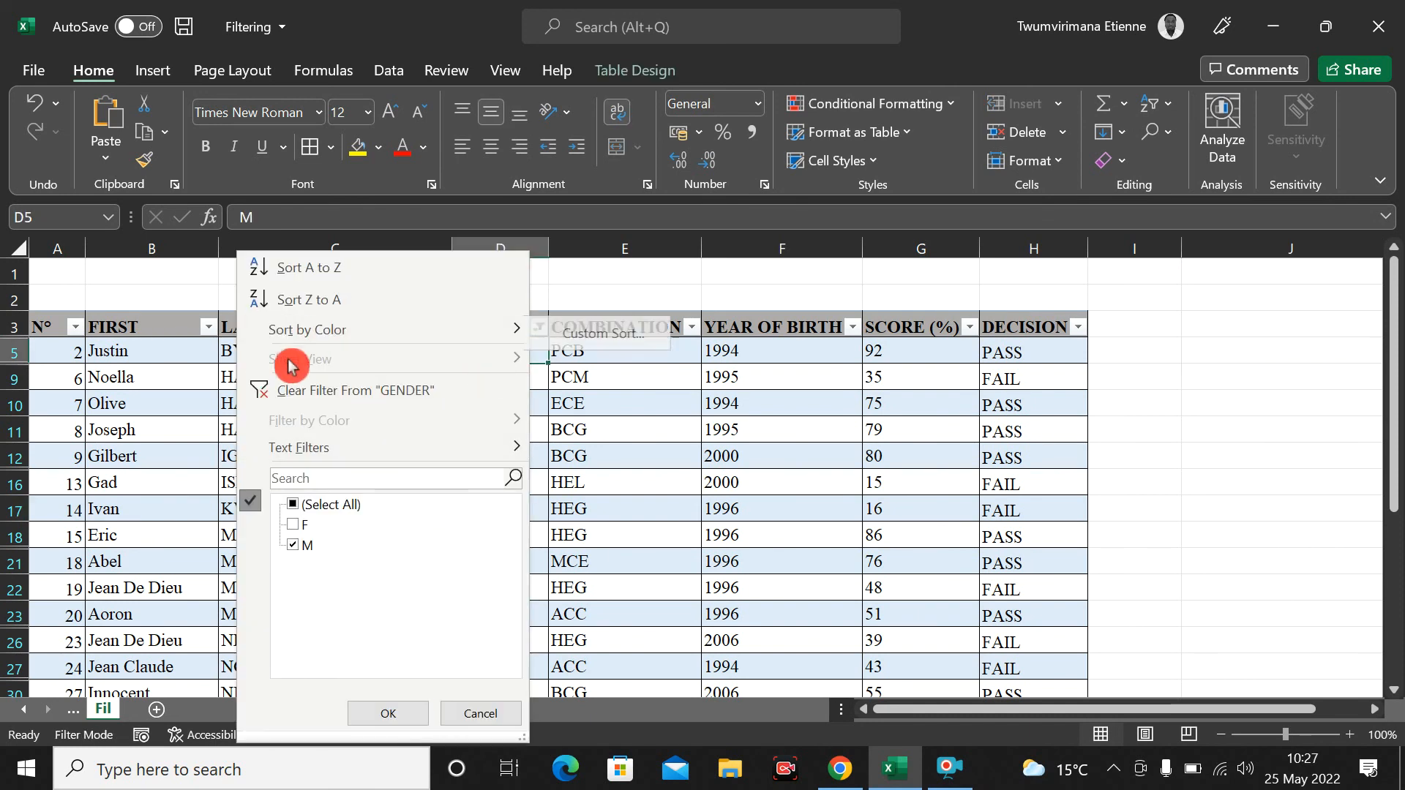
click(320, 397)
Step: Search the GENDER filter values for "f", then clear the search and close the filter options without applying them
click(537, 328)
click(326, 507)
click(323, 479)
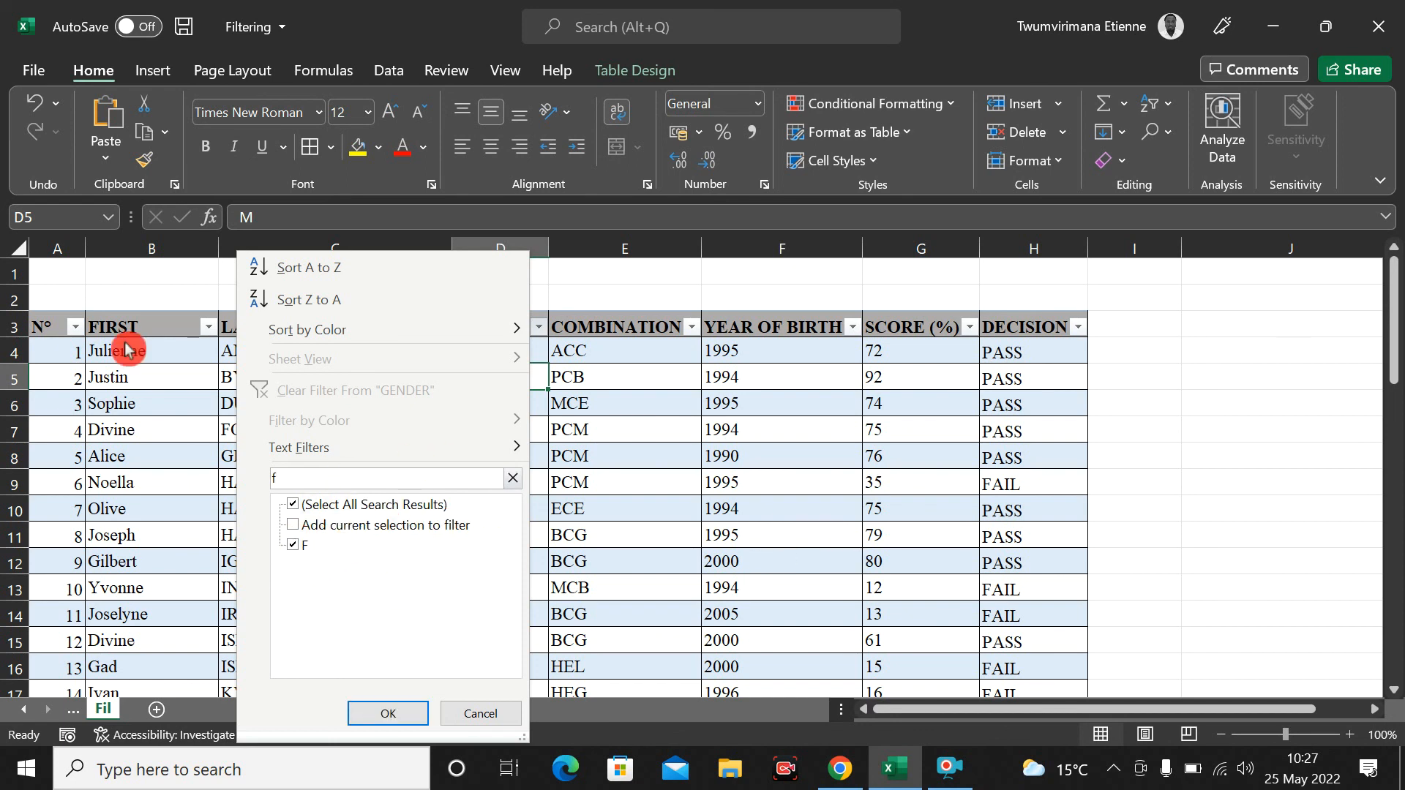
click(516, 482)
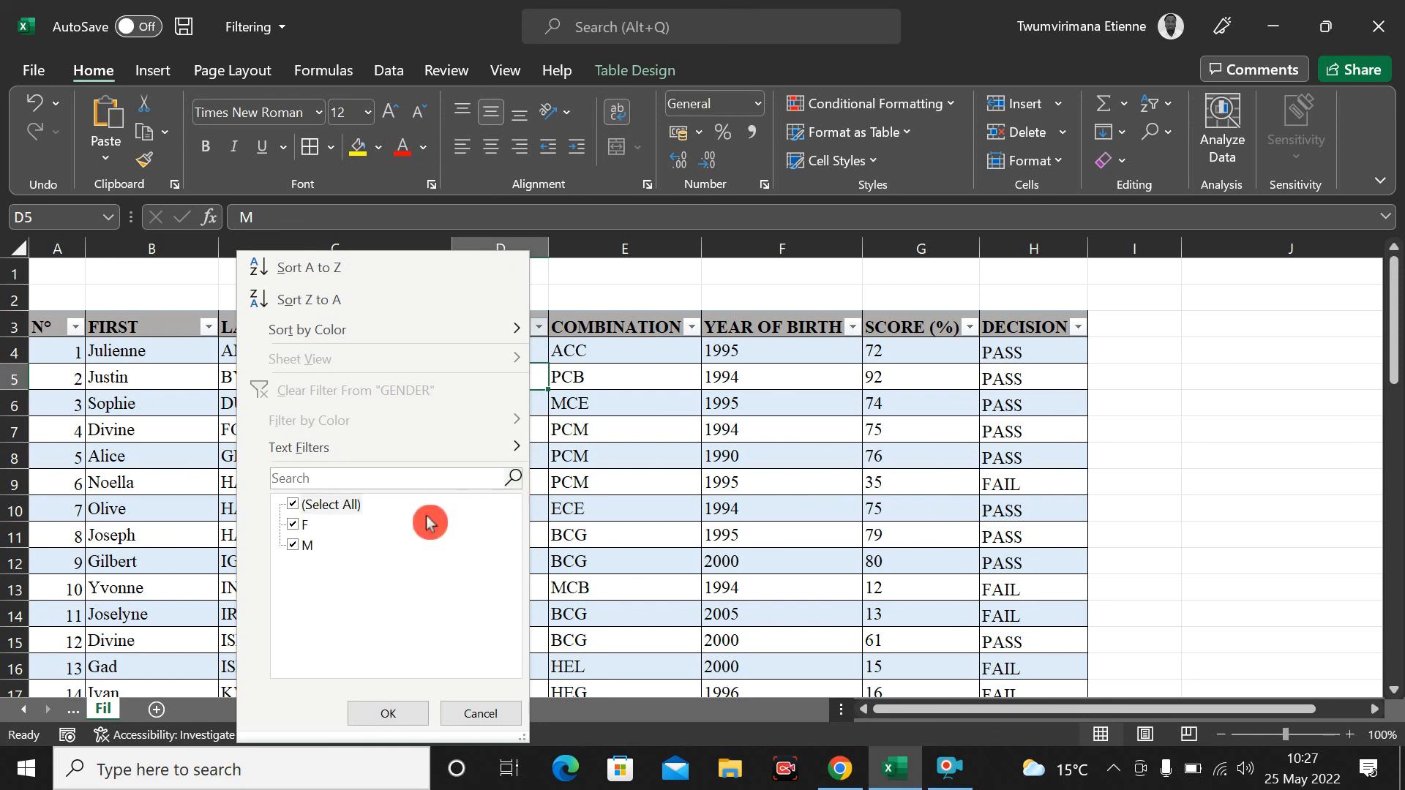
click(478, 732)
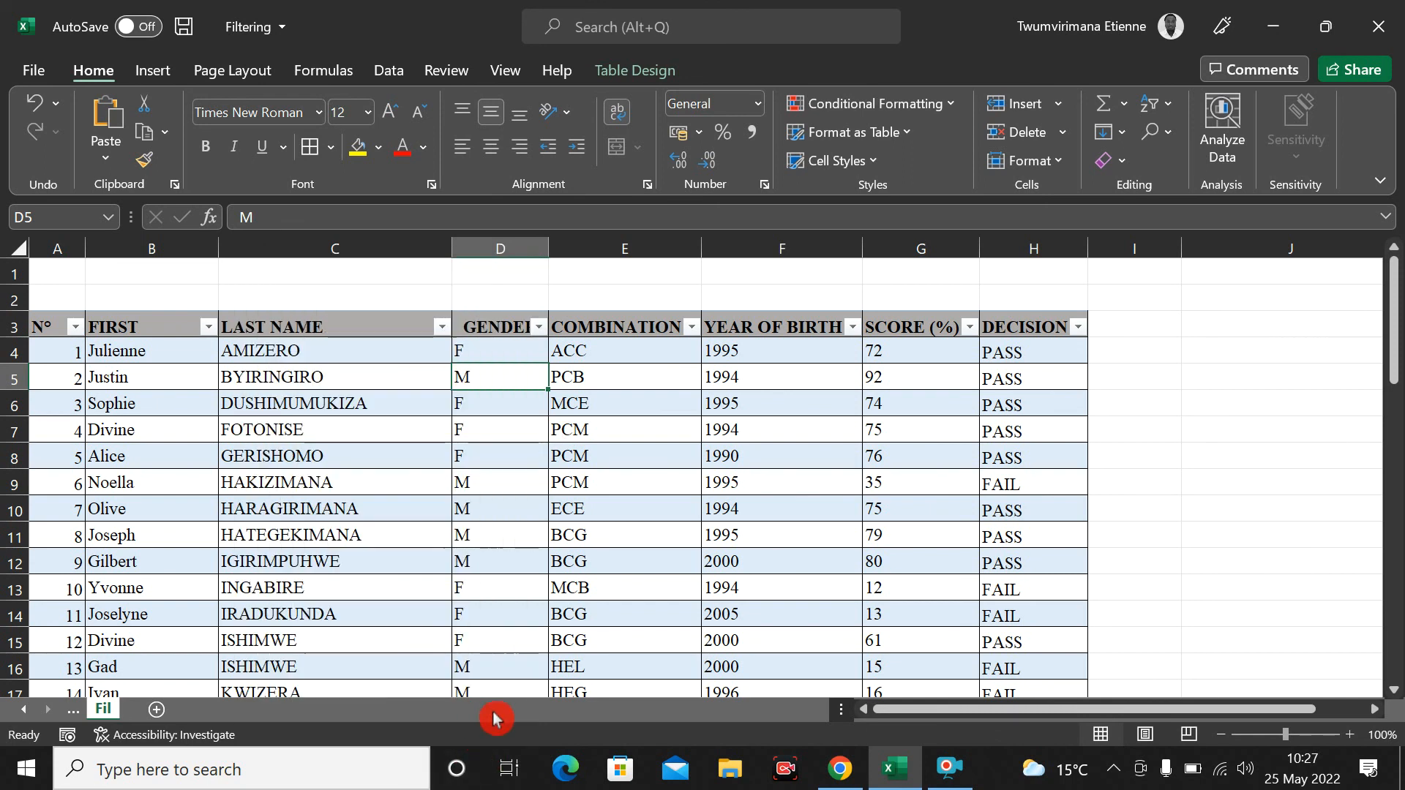
Step: Filter the COMBINATION column to show only the MCB records
click(693, 330)
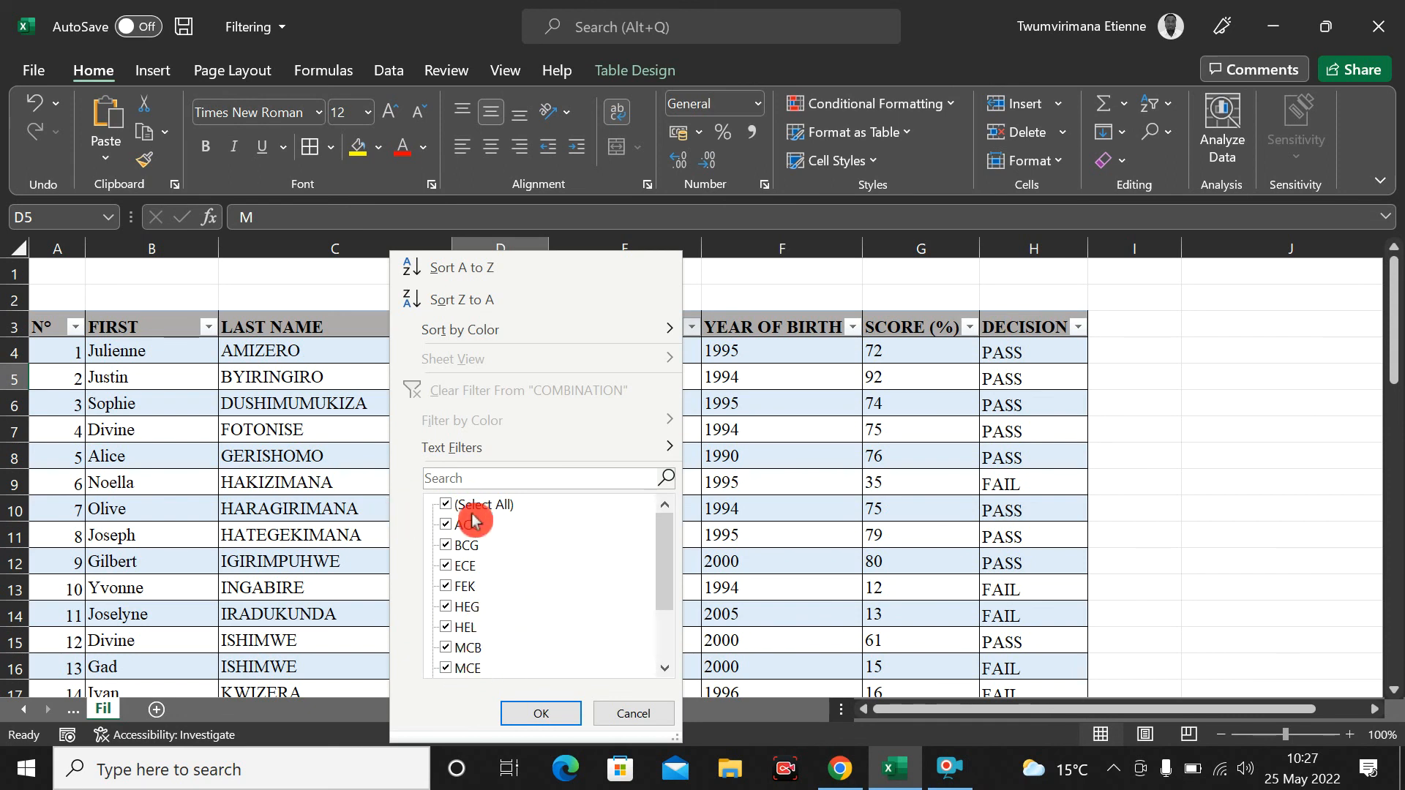
click(444, 505)
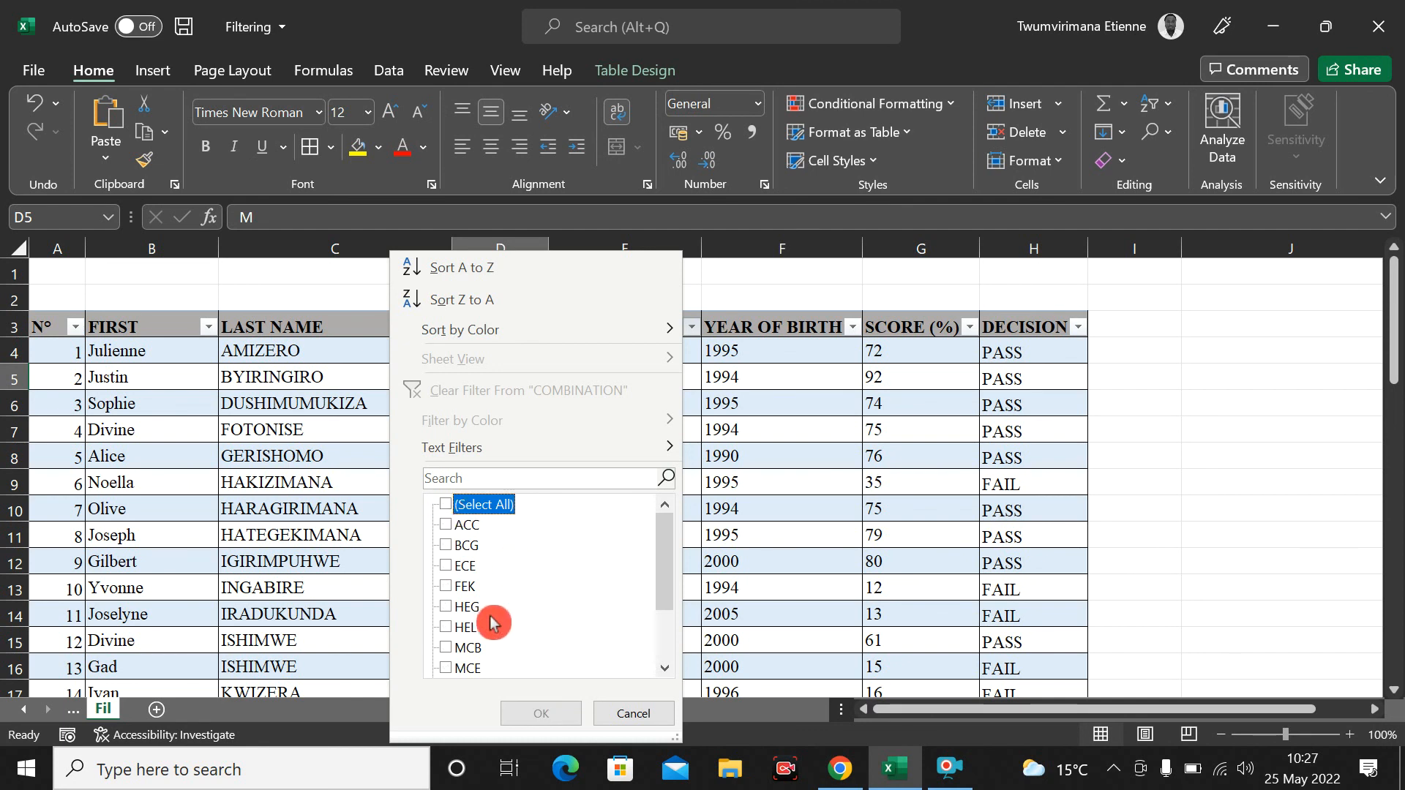
click(447, 648)
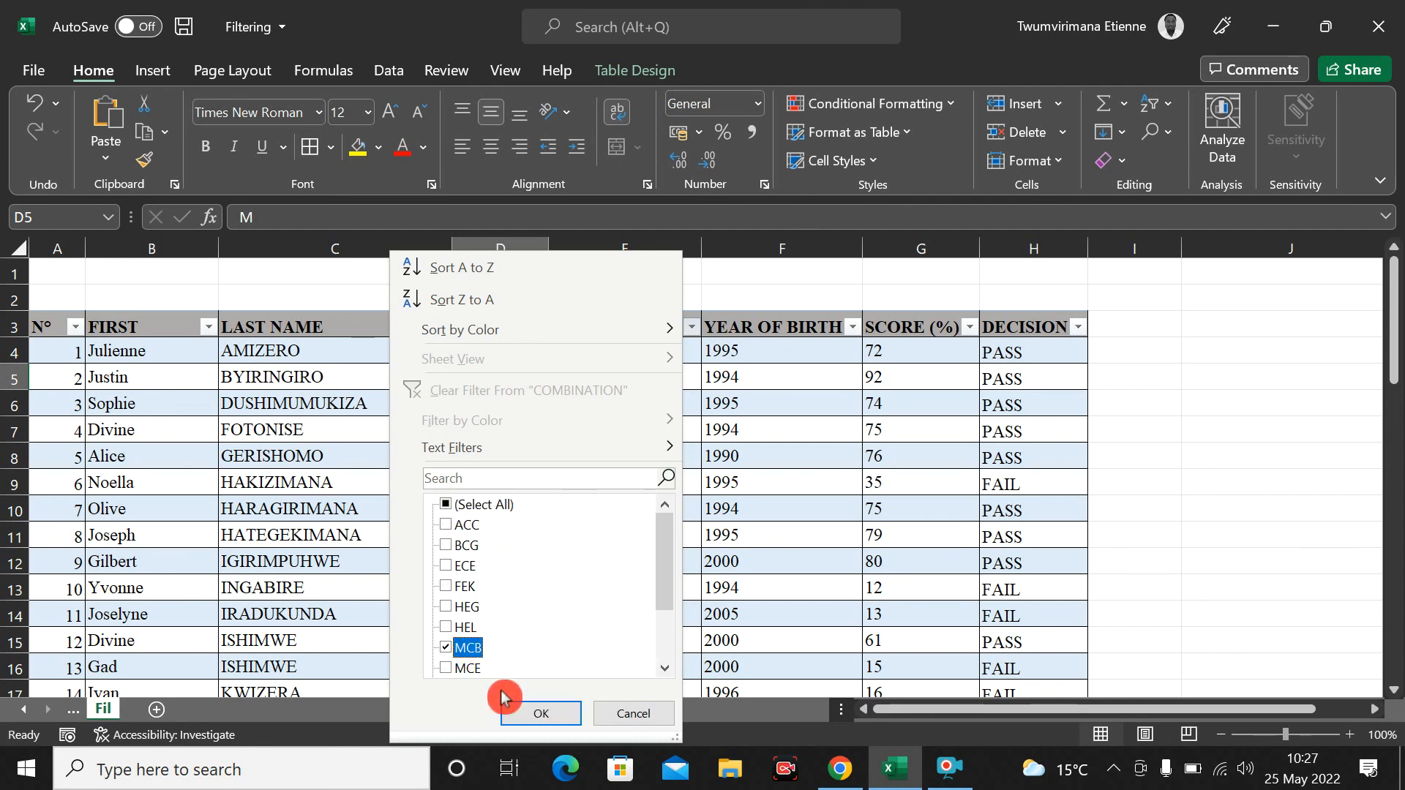
click(541, 715)
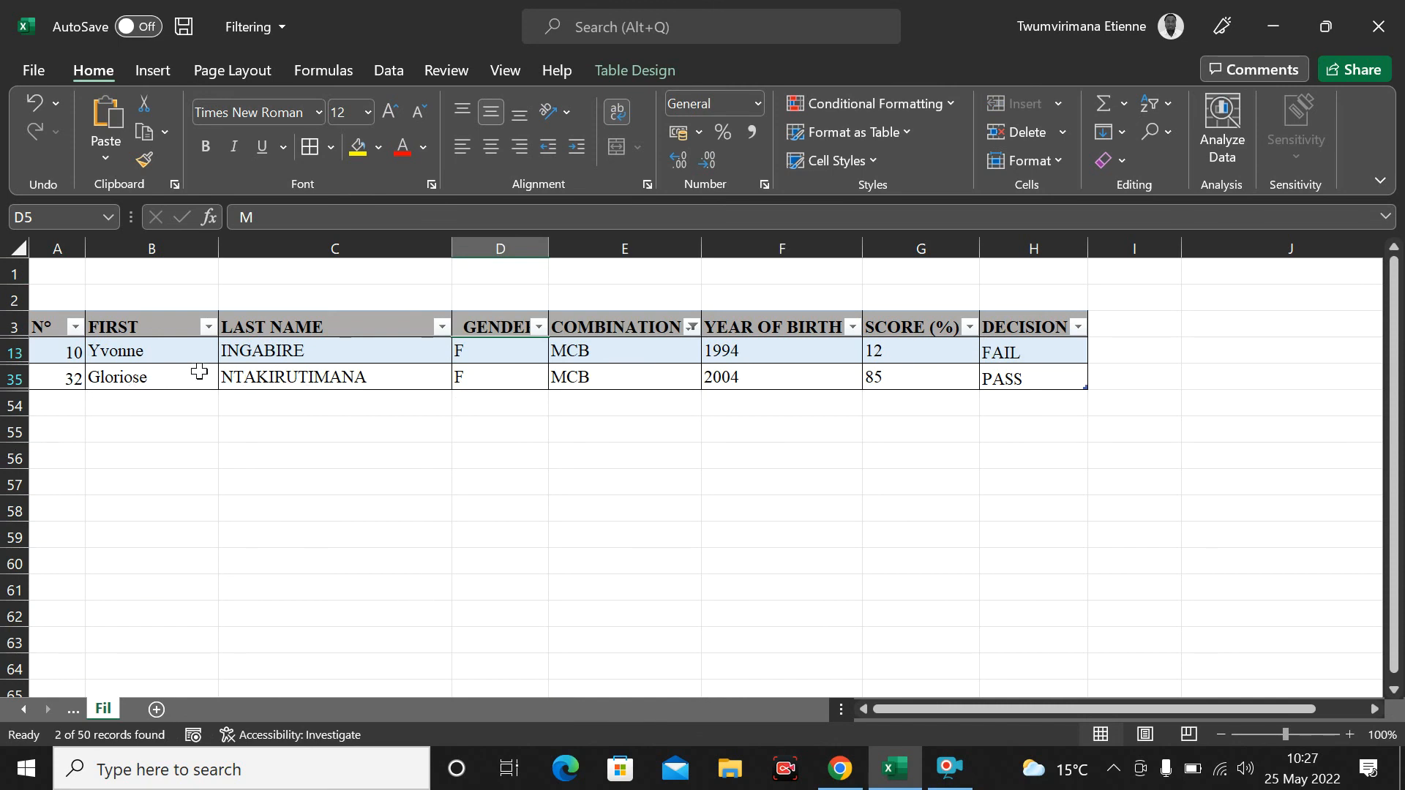
Step: Extend the COMBINATION filter to also include BCG, PCB and PCM alongside MCB
click(692, 327)
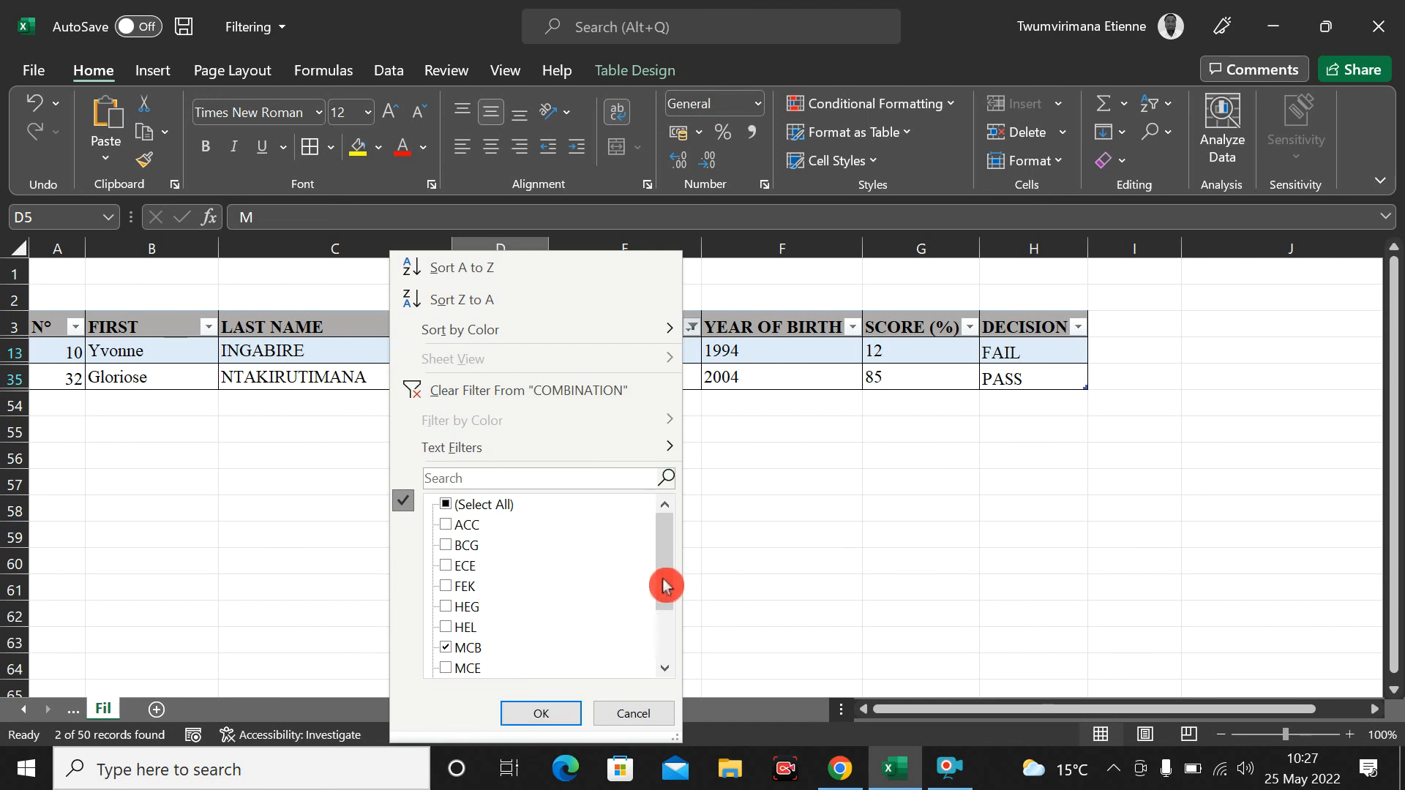
drag(665, 586, 664, 604)
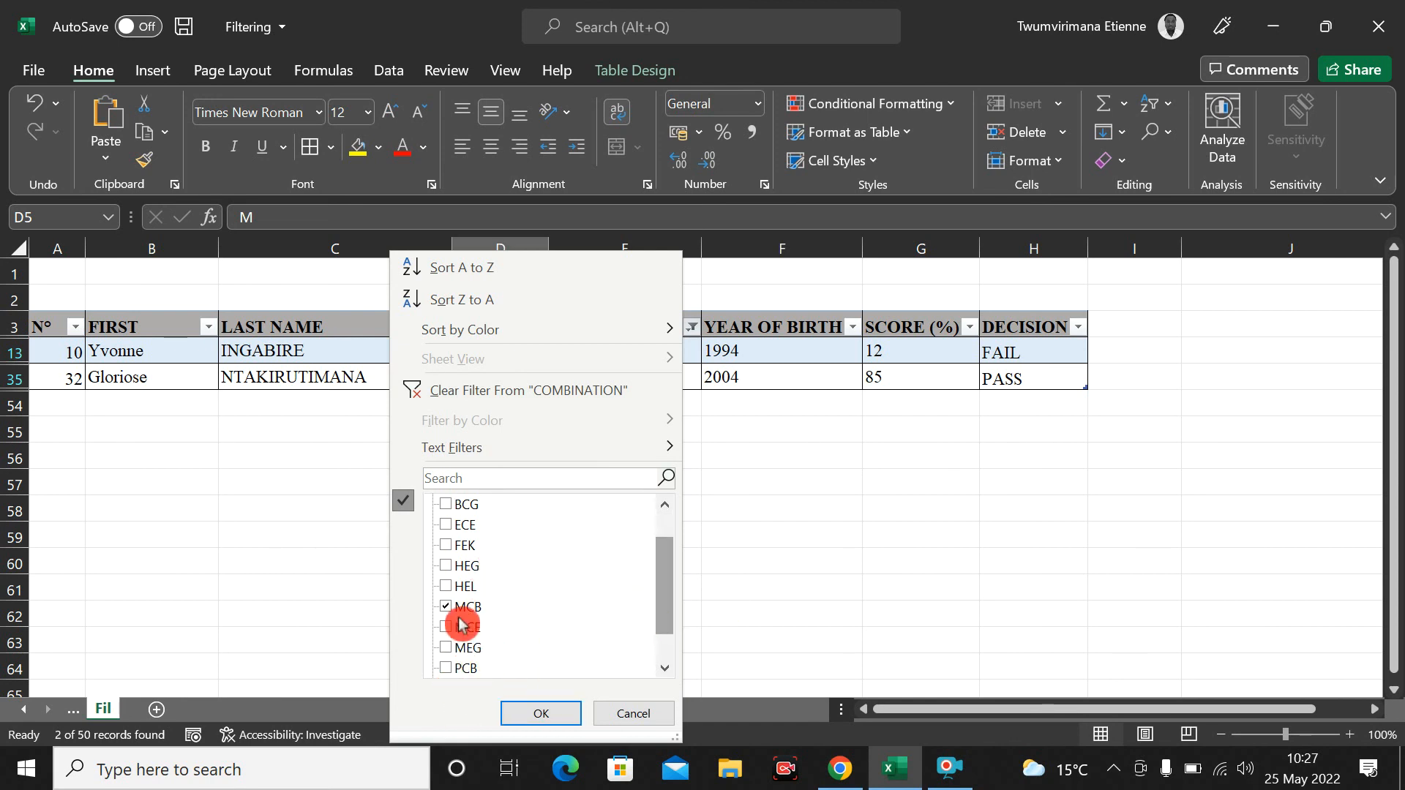
click(447, 506)
click(448, 669)
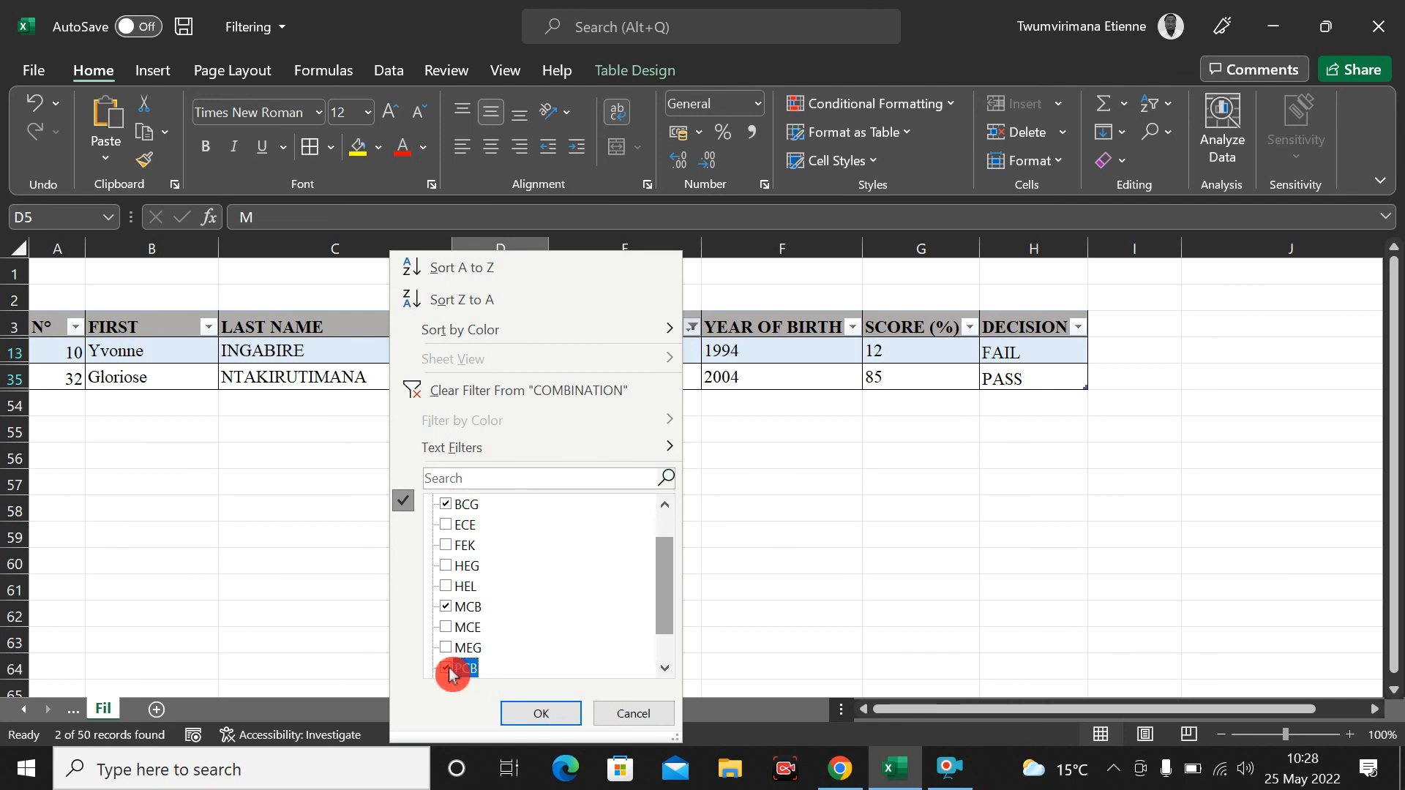
click(448, 669)
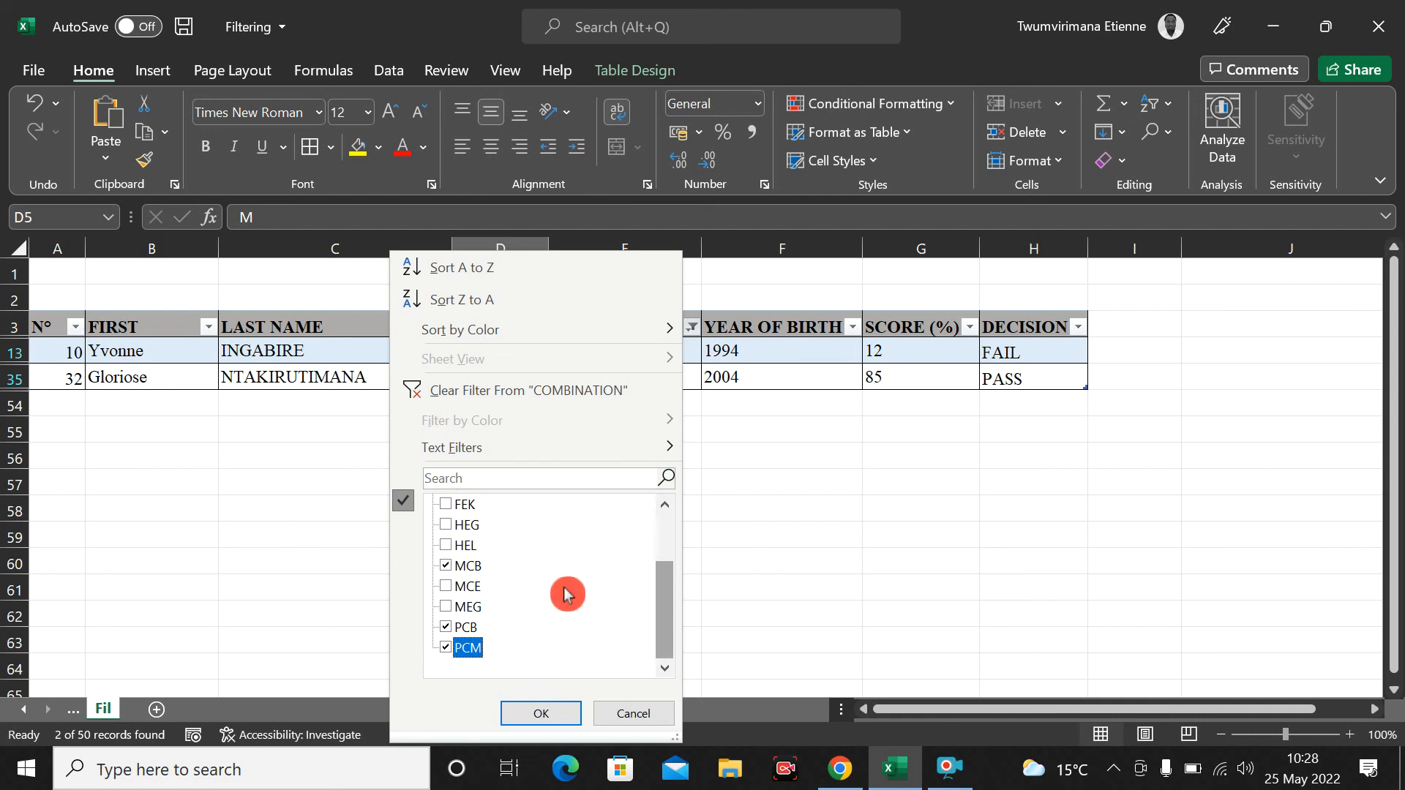
scroll(566, 594, up, 2)
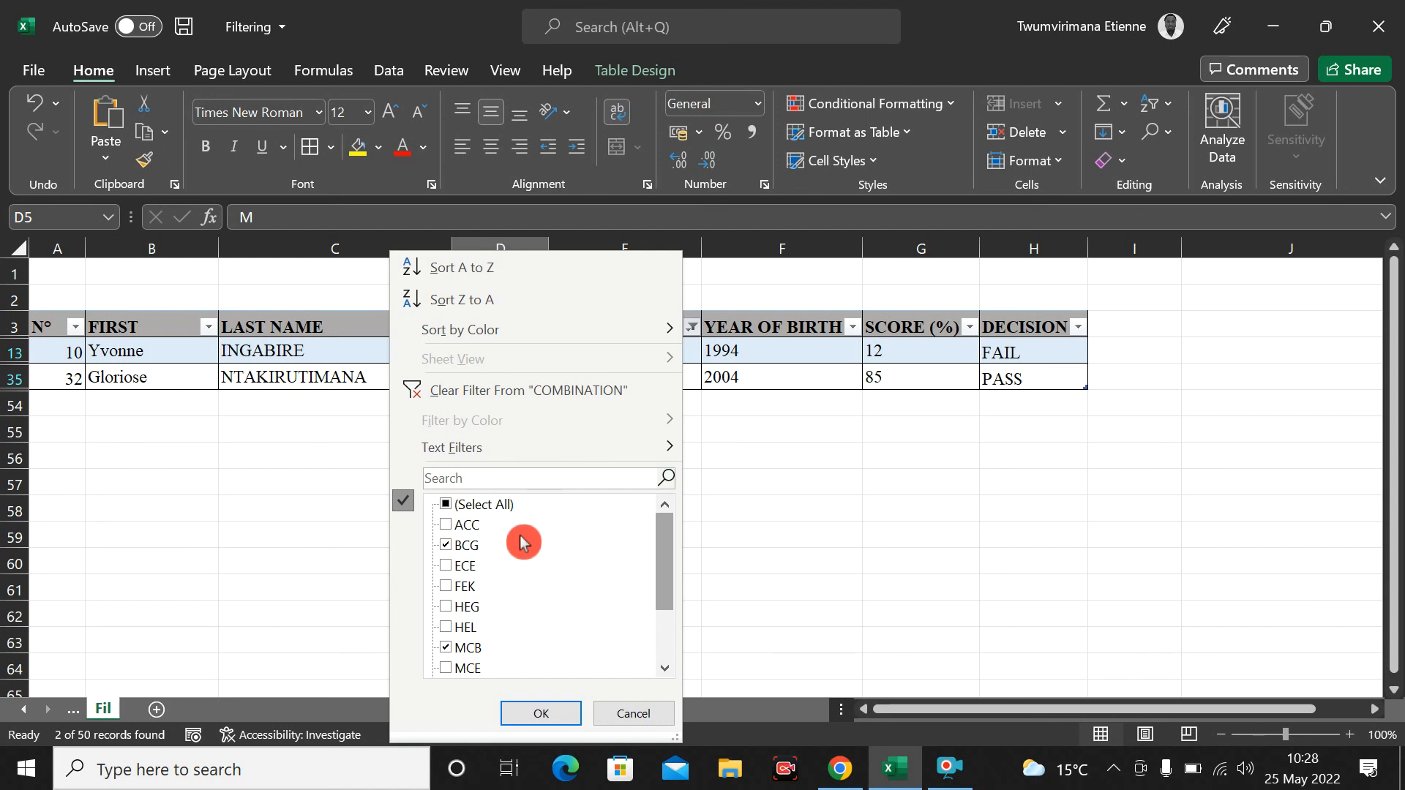
click(543, 717)
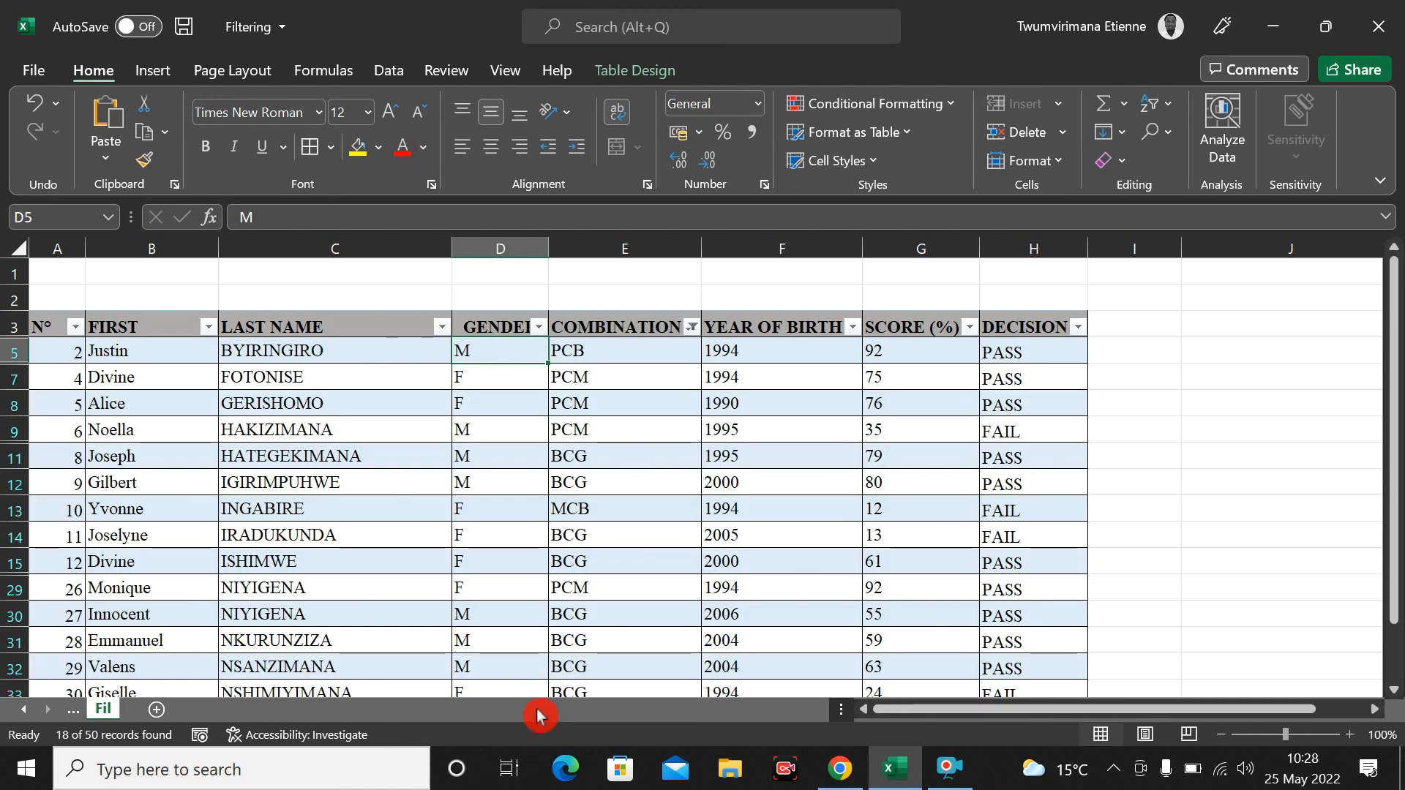
Step: Narrow the COMBINATION filter to show only the PCB records
scroll(547, 566, down, 5)
scroll(603, 548, up, 5)
scroll(589, 527, down, 5)
scroll(596, 505, up, 5)
click(782, 460)
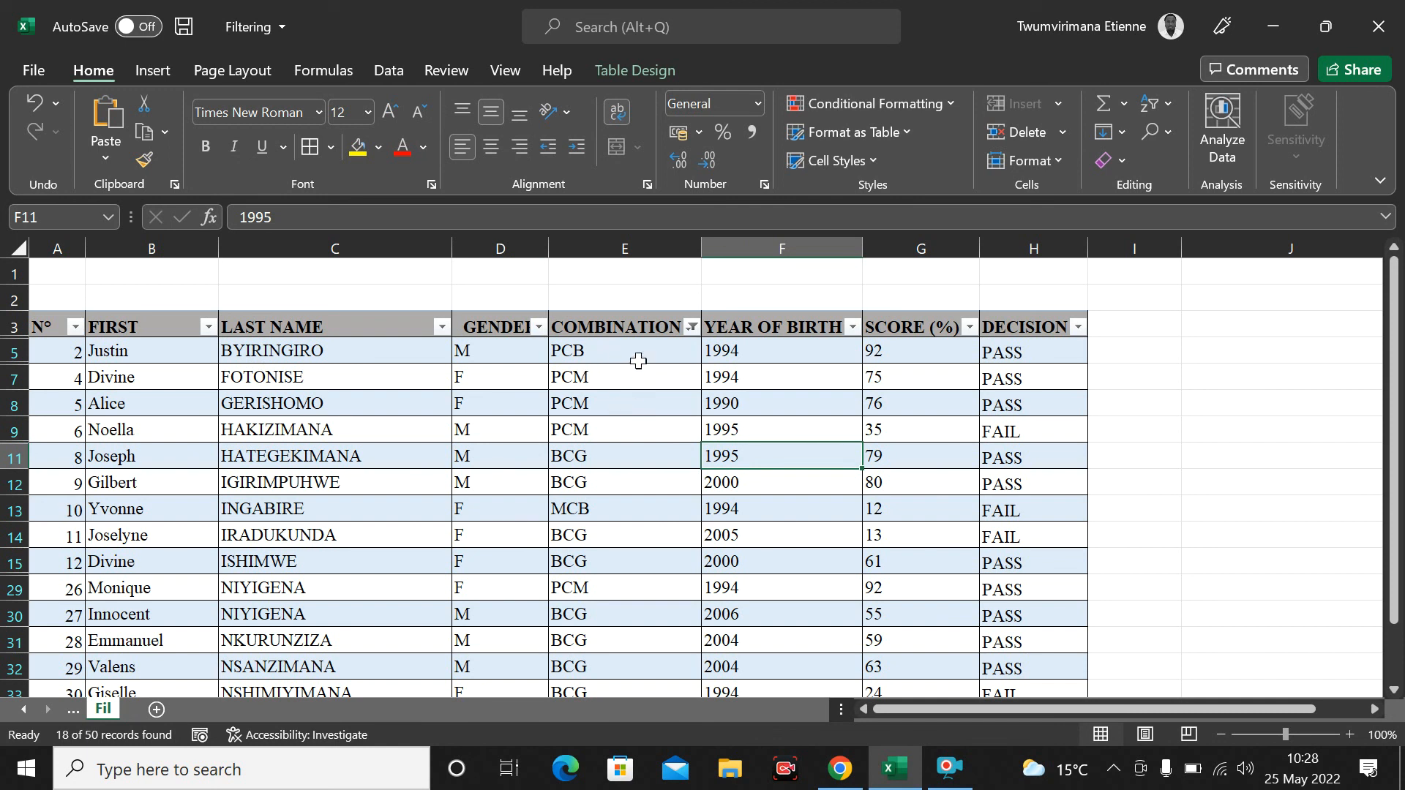
click(692, 327)
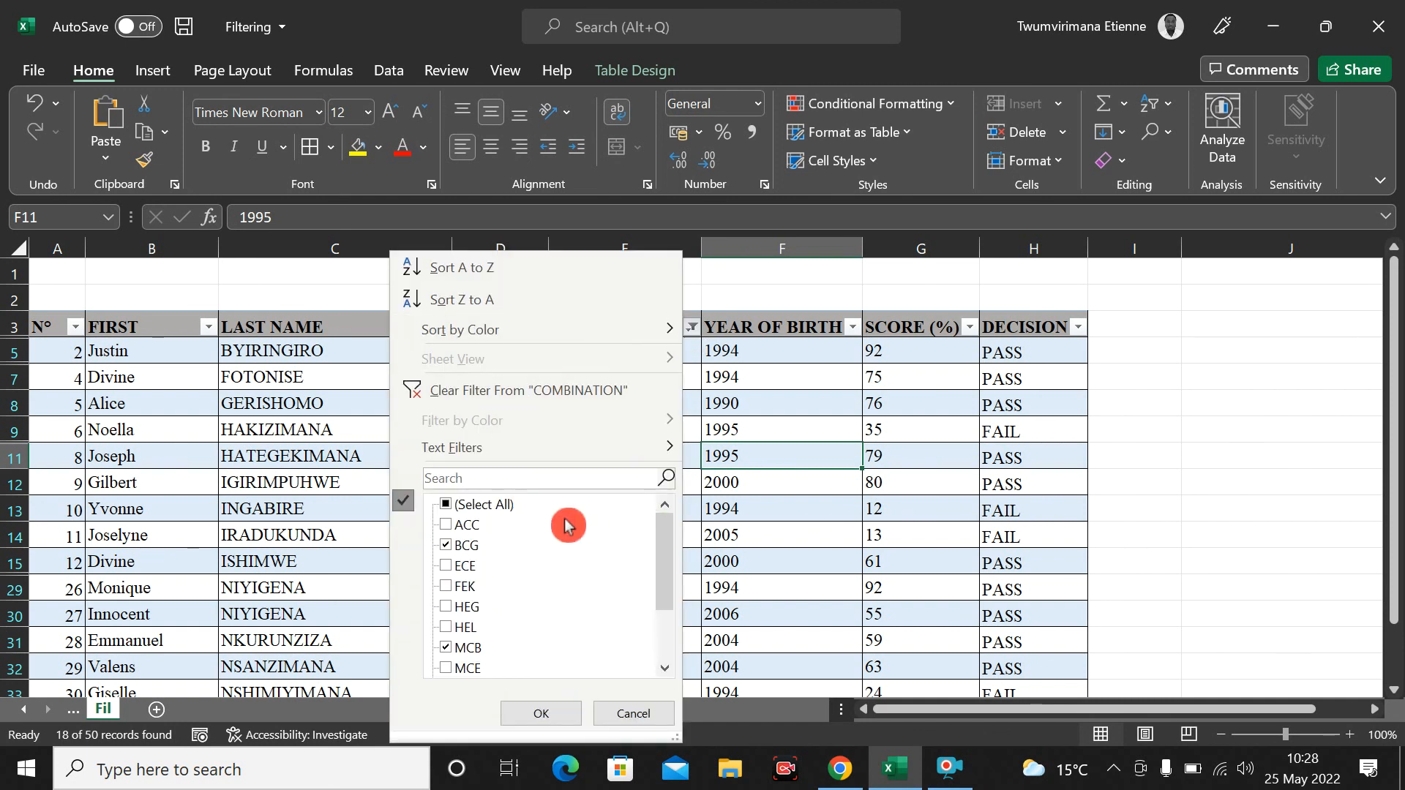
click(445, 545)
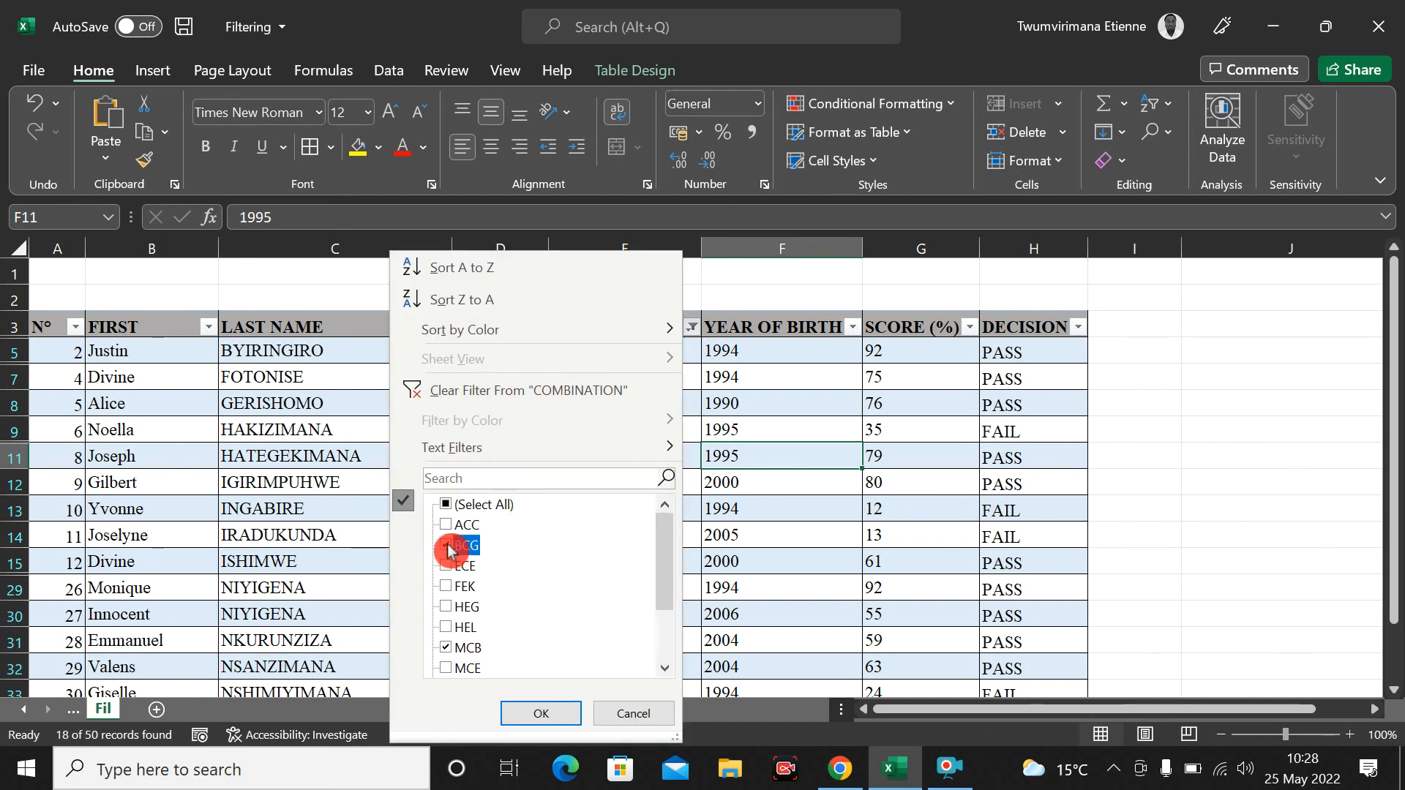
click(444, 649)
click(445, 649)
drag(664, 575, 661, 625)
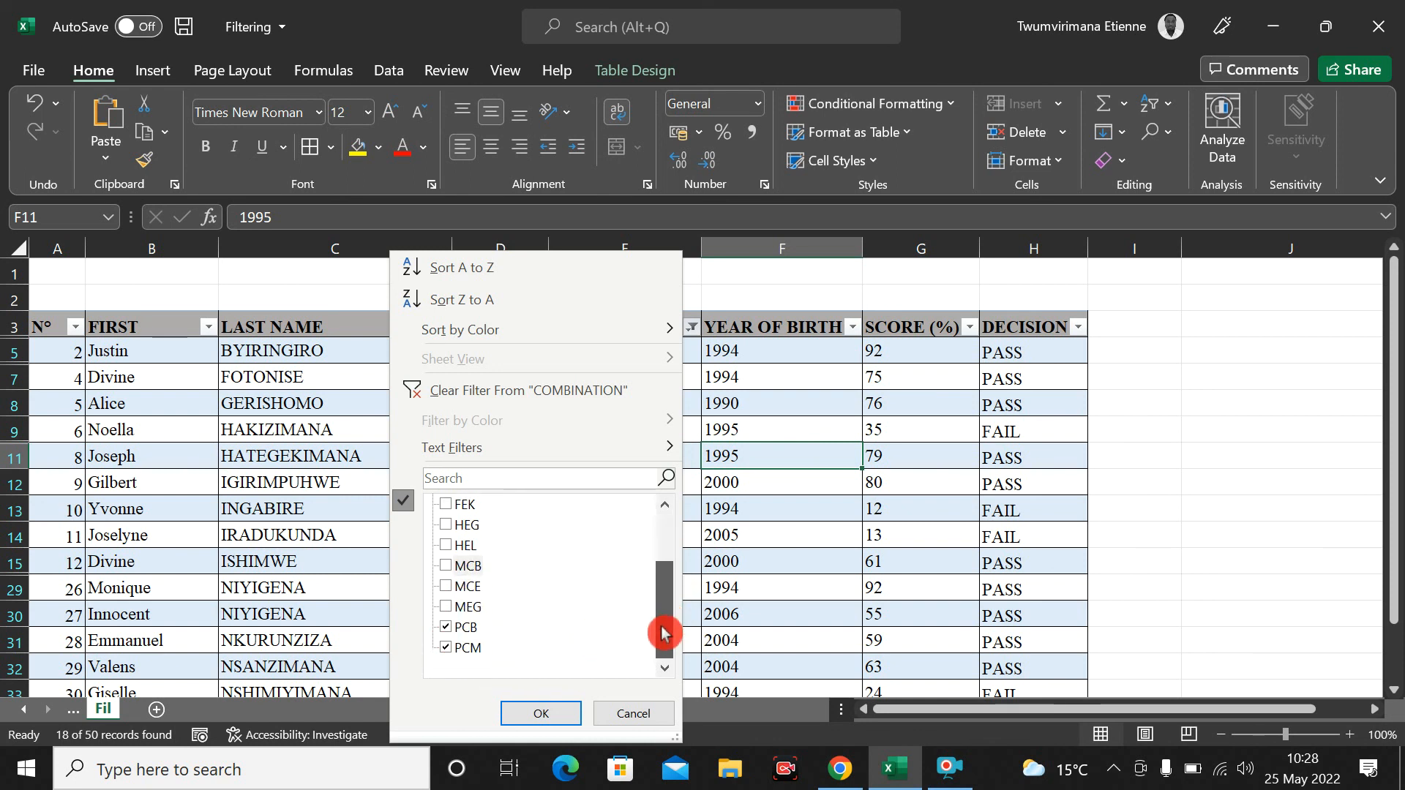
click(448, 648)
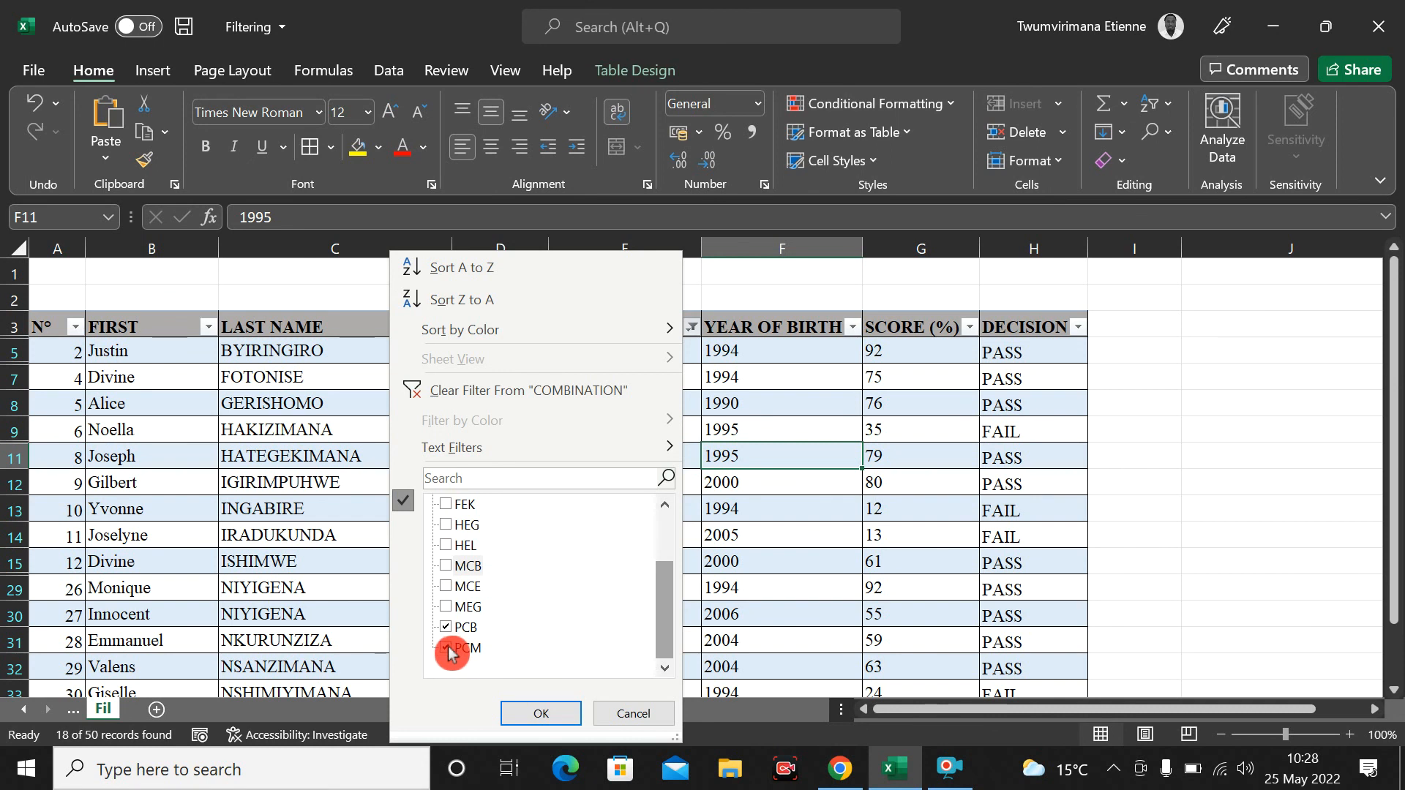
click(548, 713)
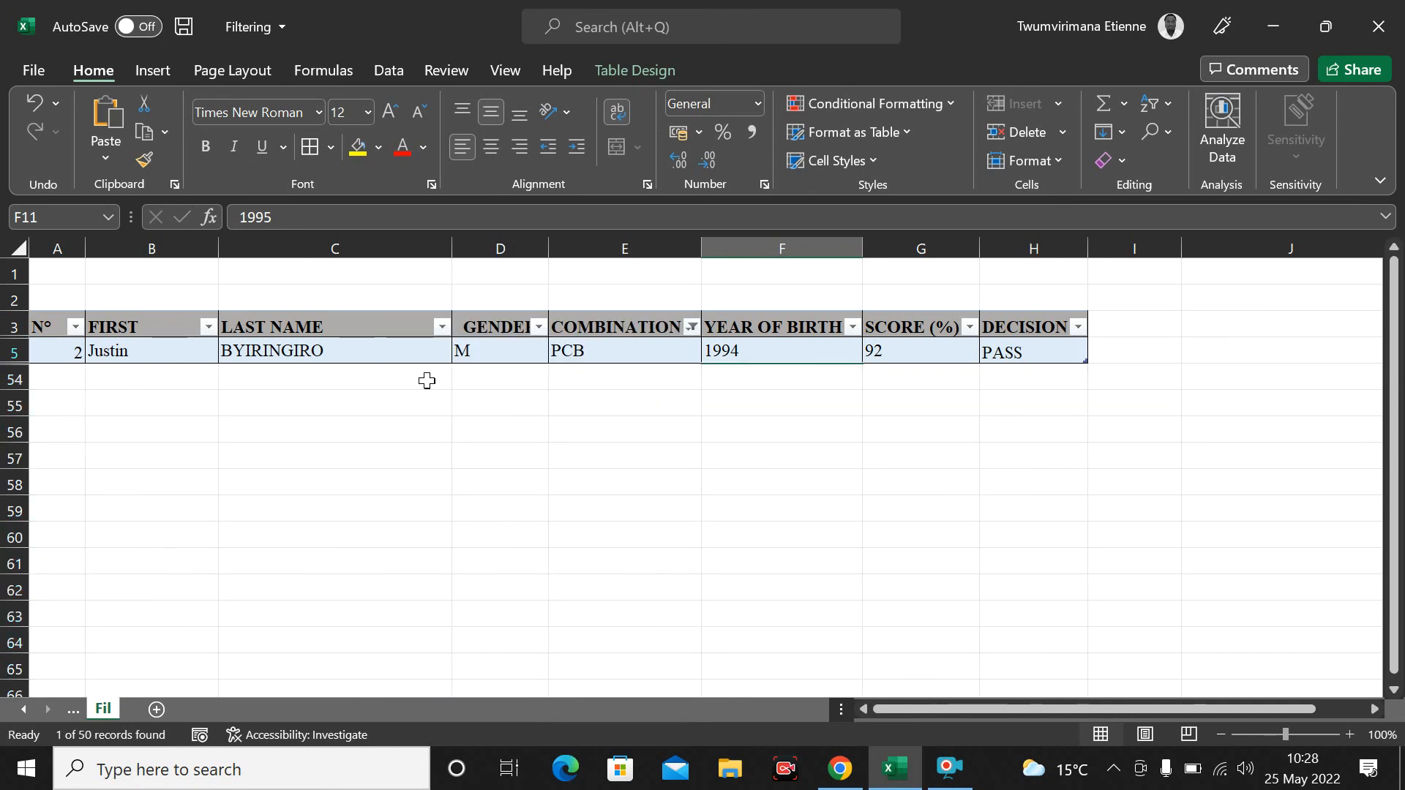
Step: Clear the filter from the COMBINATION column
click(692, 340)
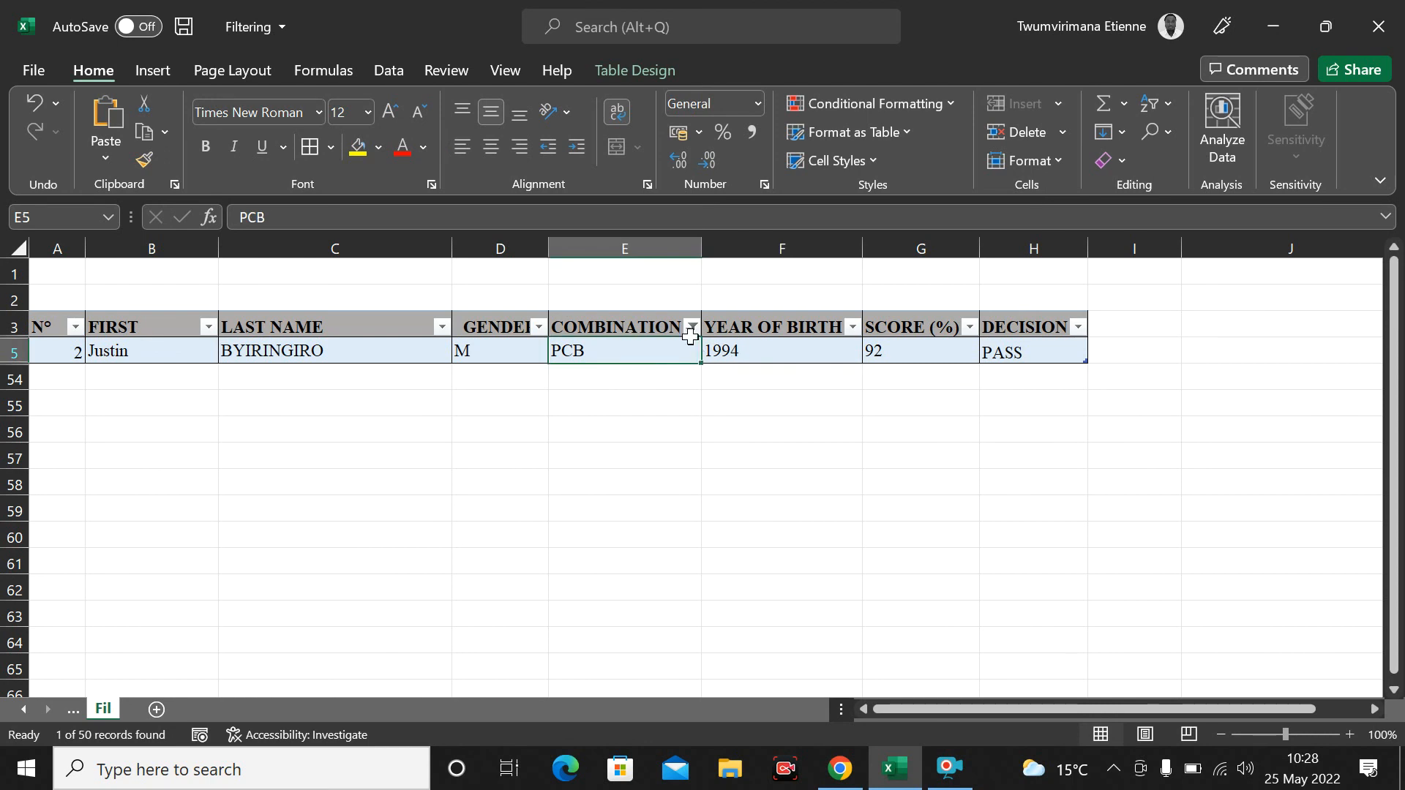
click(691, 328)
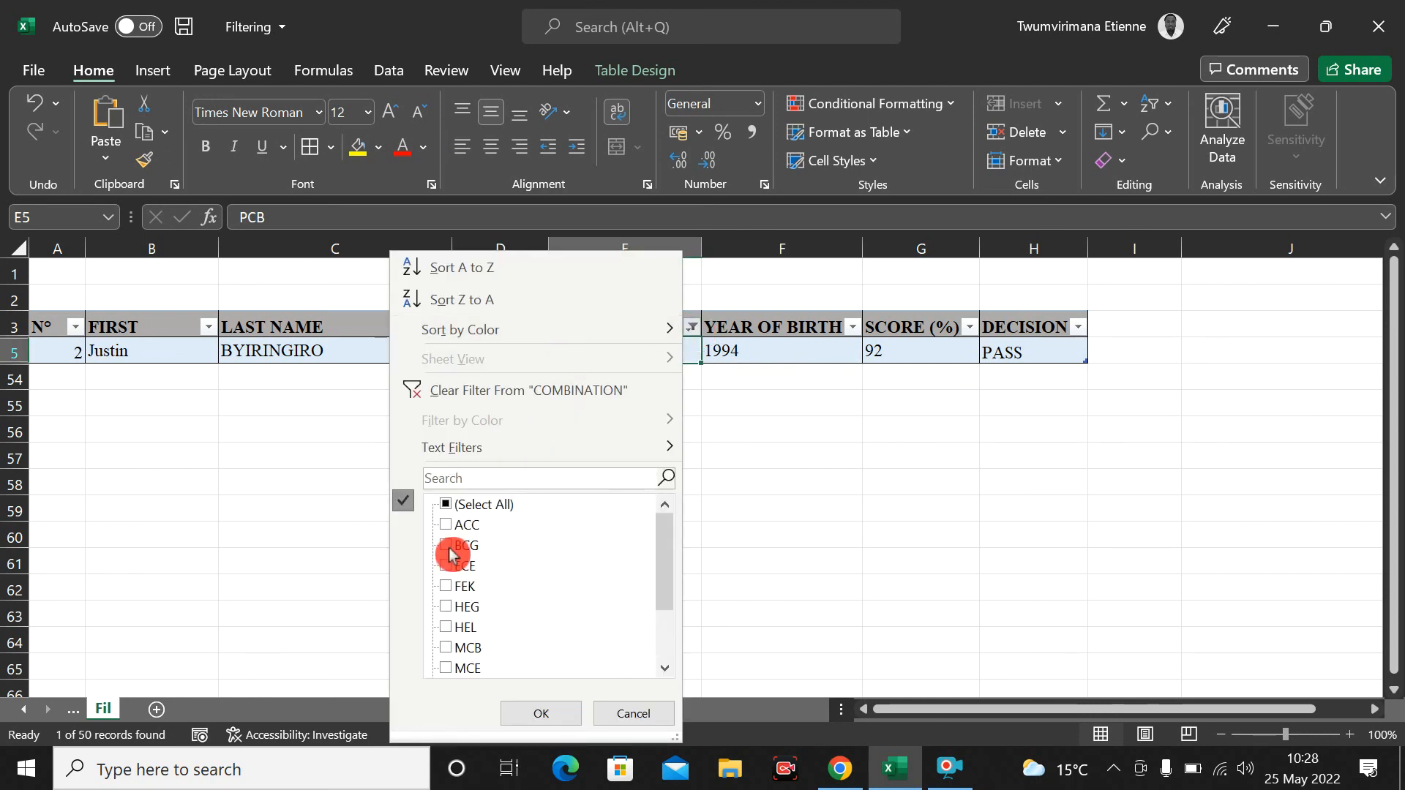
drag(665, 557, 675, 639)
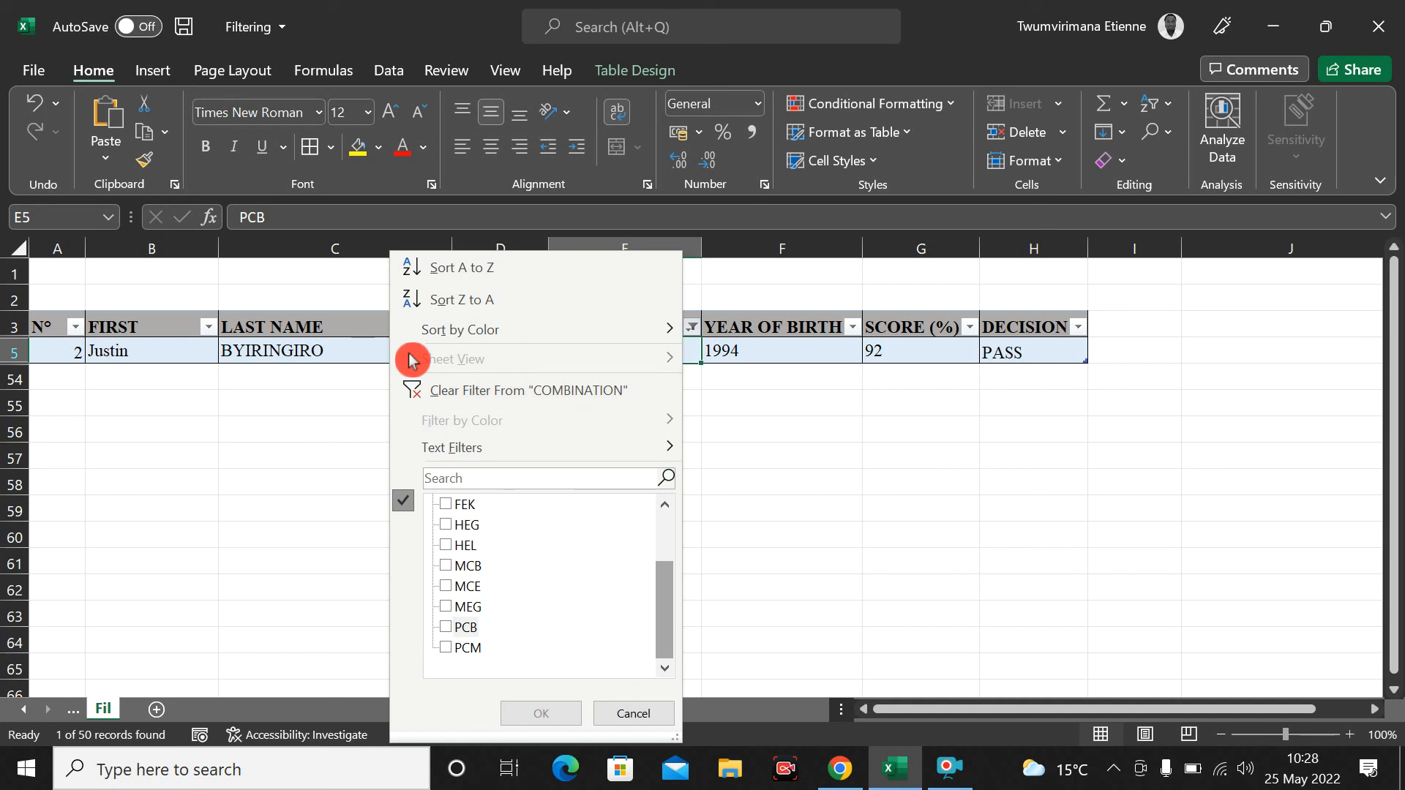
click(472, 392)
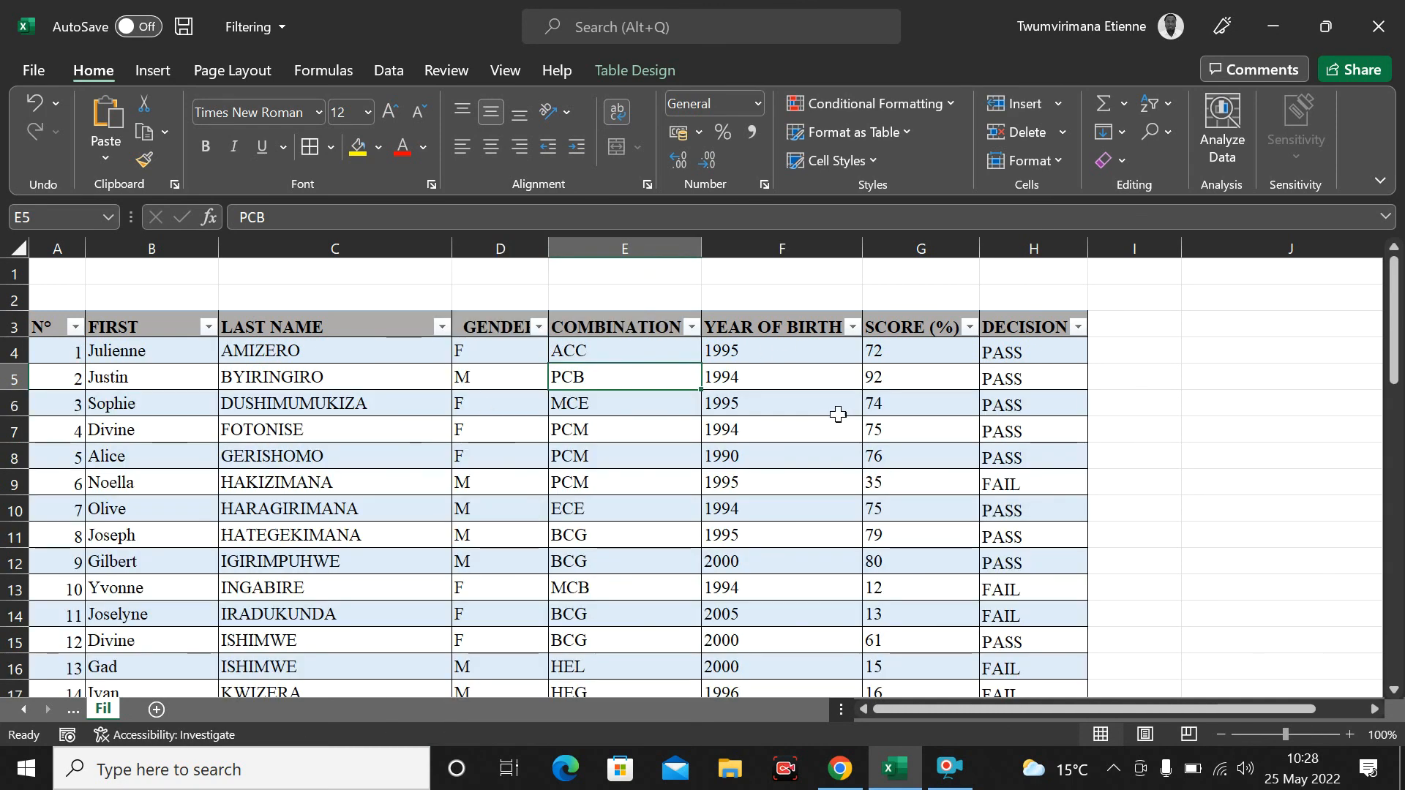
Step: Filter the YEAR OF BIRTH column to show only the records with year 2000
click(855, 345)
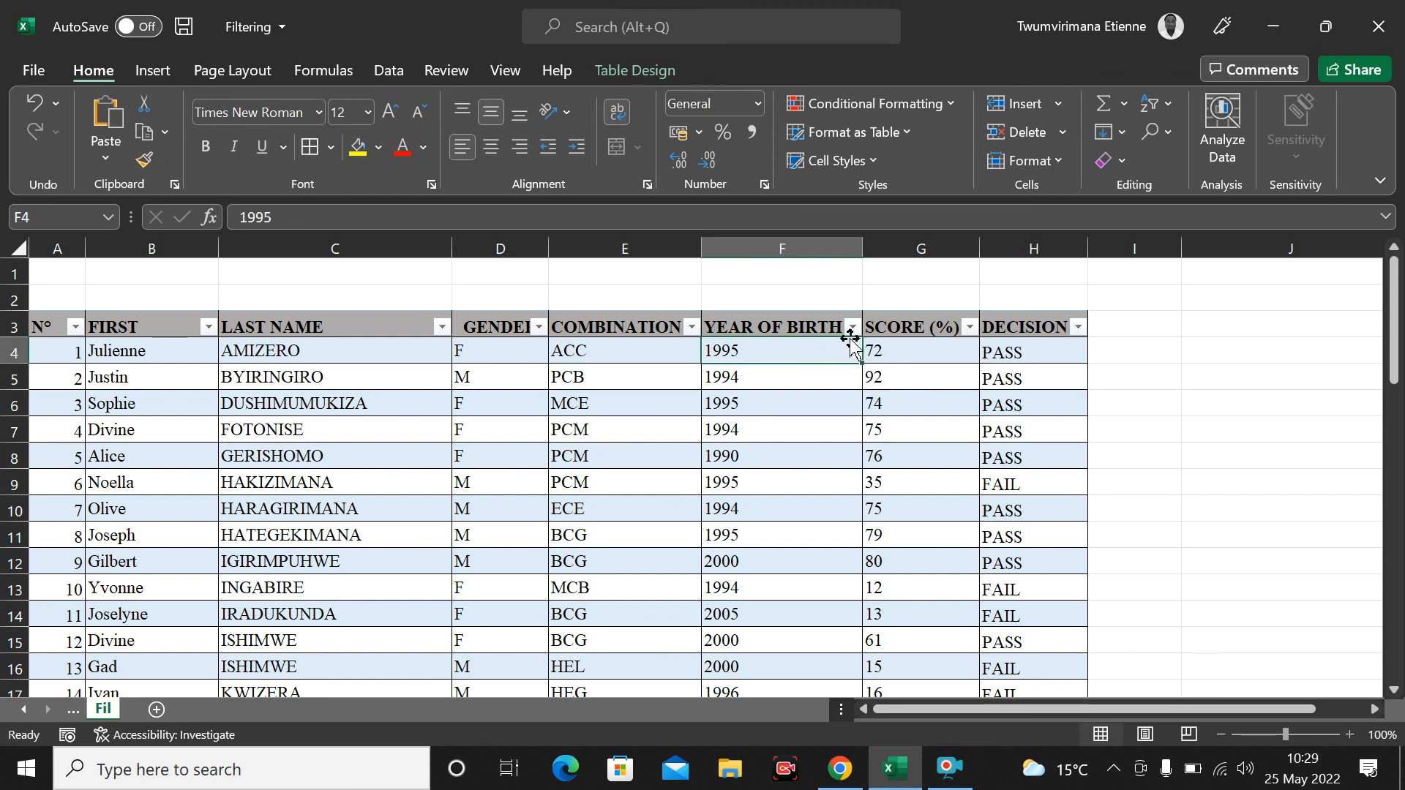
click(854, 329)
click(834, 331)
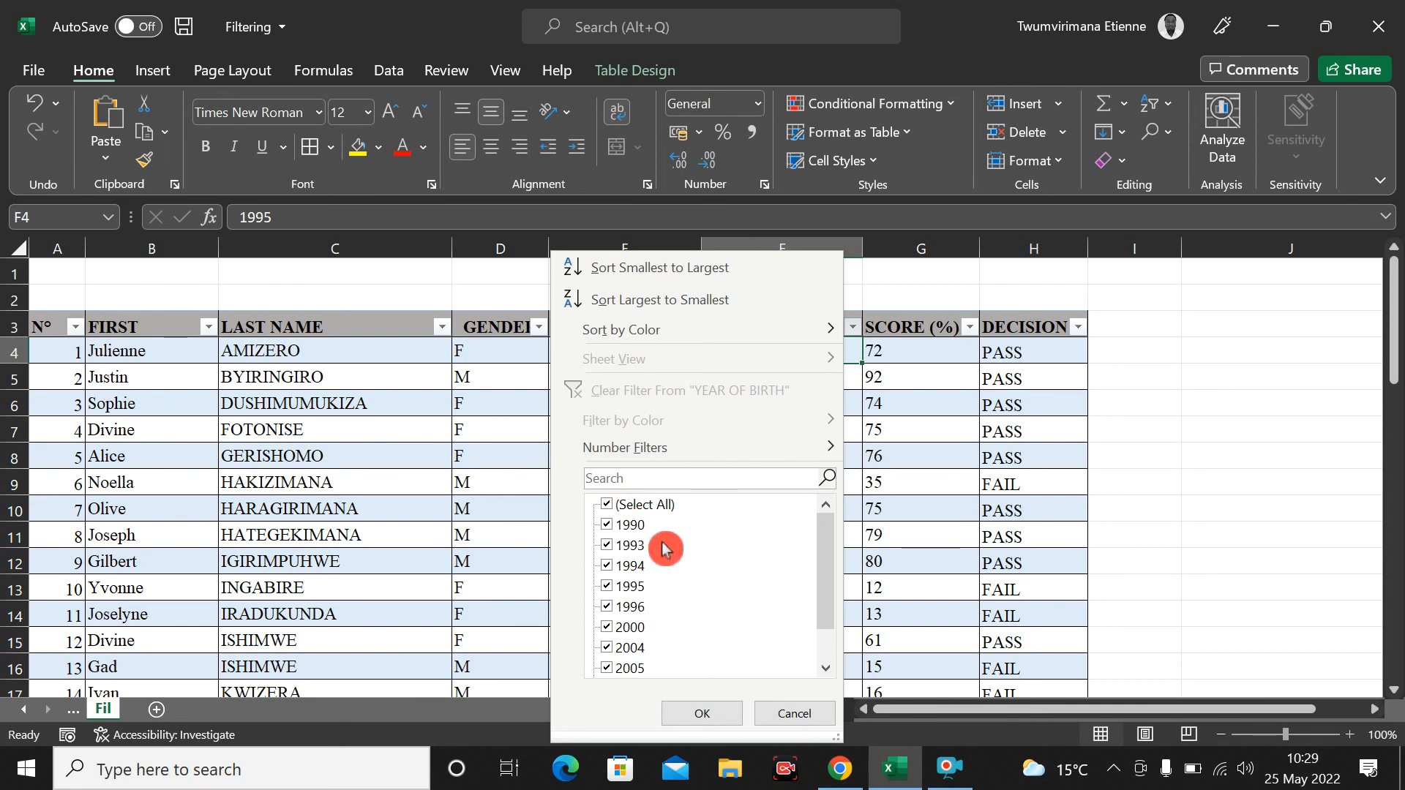
click(606, 505)
click(607, 628)
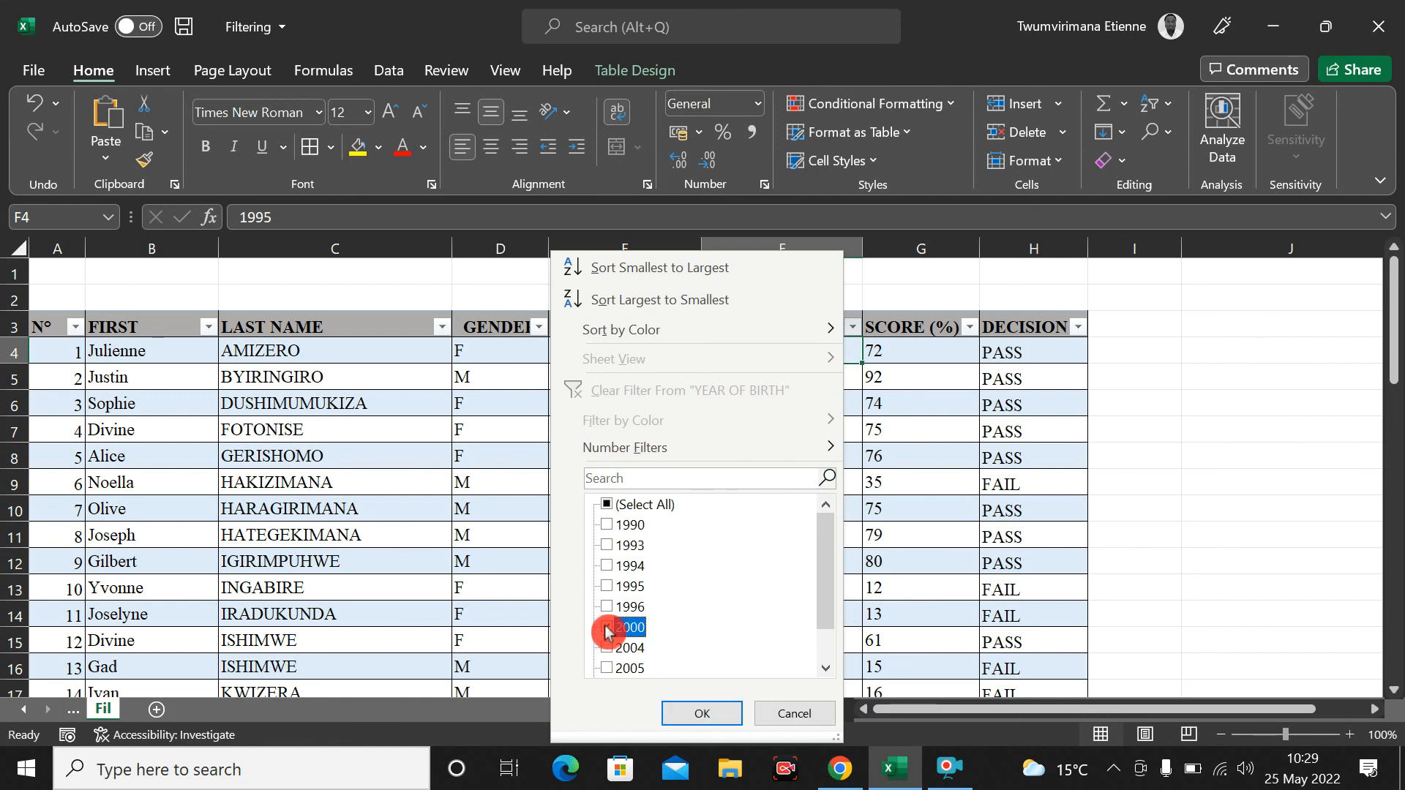
click(691, 715)
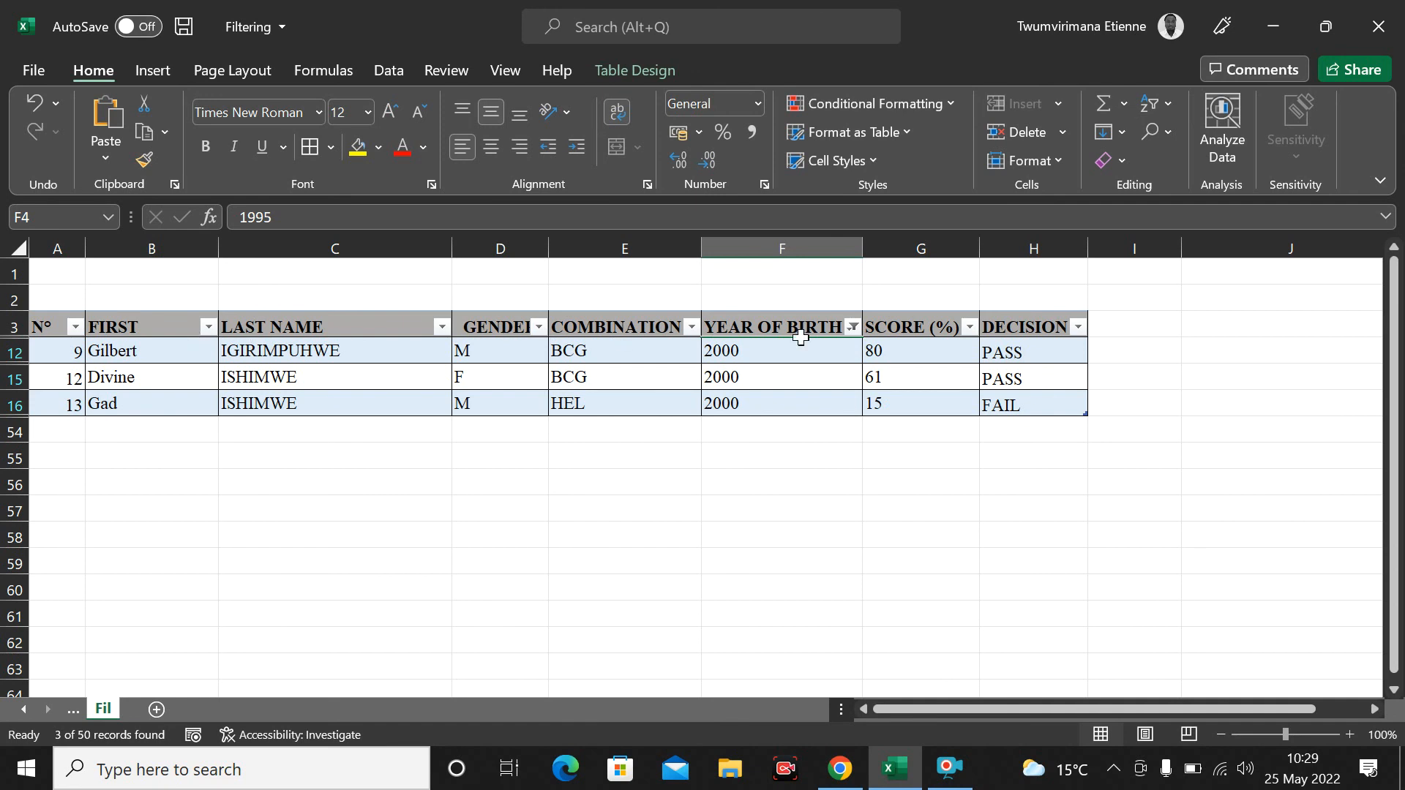
Step: Clear the YEAR OF BIRTH filter and refilter the column to show only the years 2000, 2004 and 2005
click(854, 329)
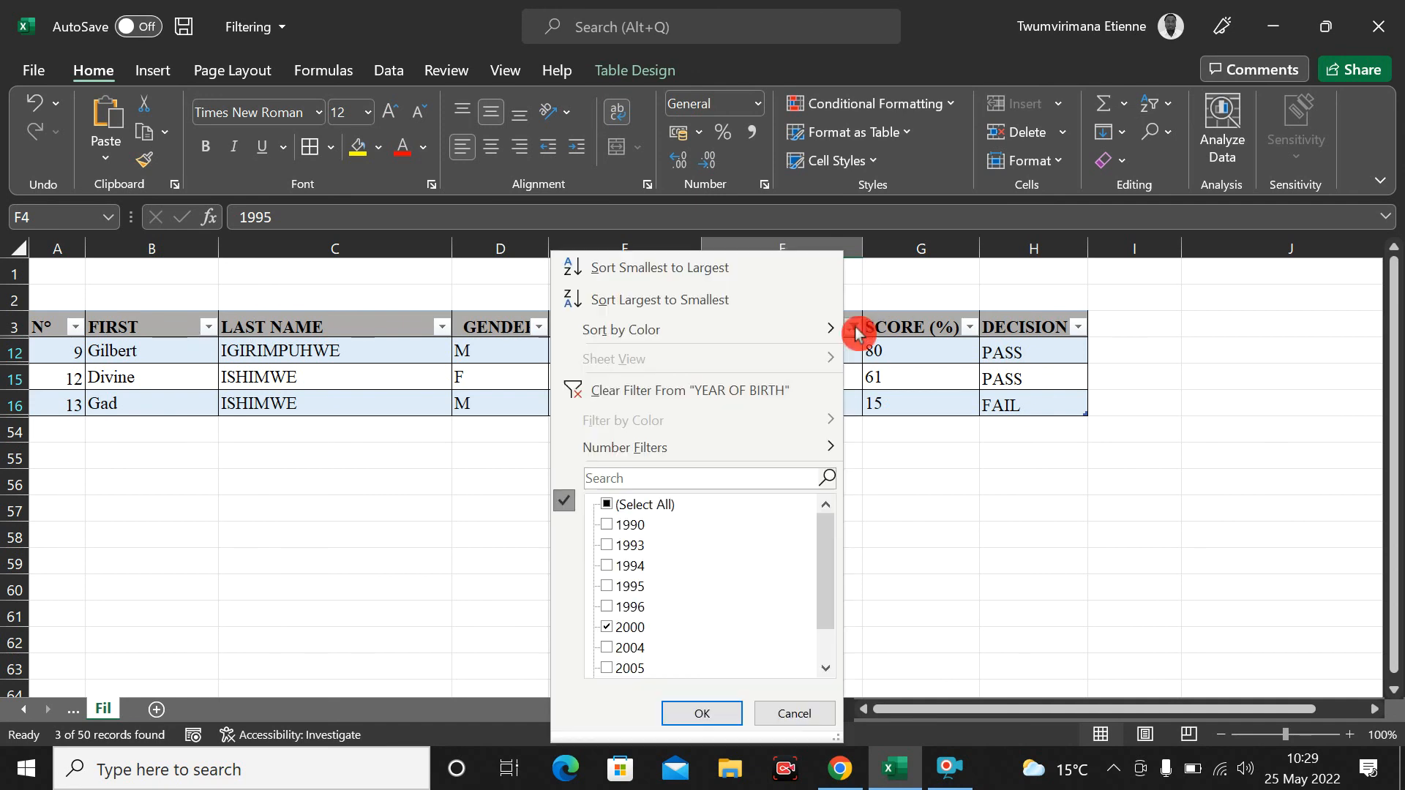
click(644, 393)
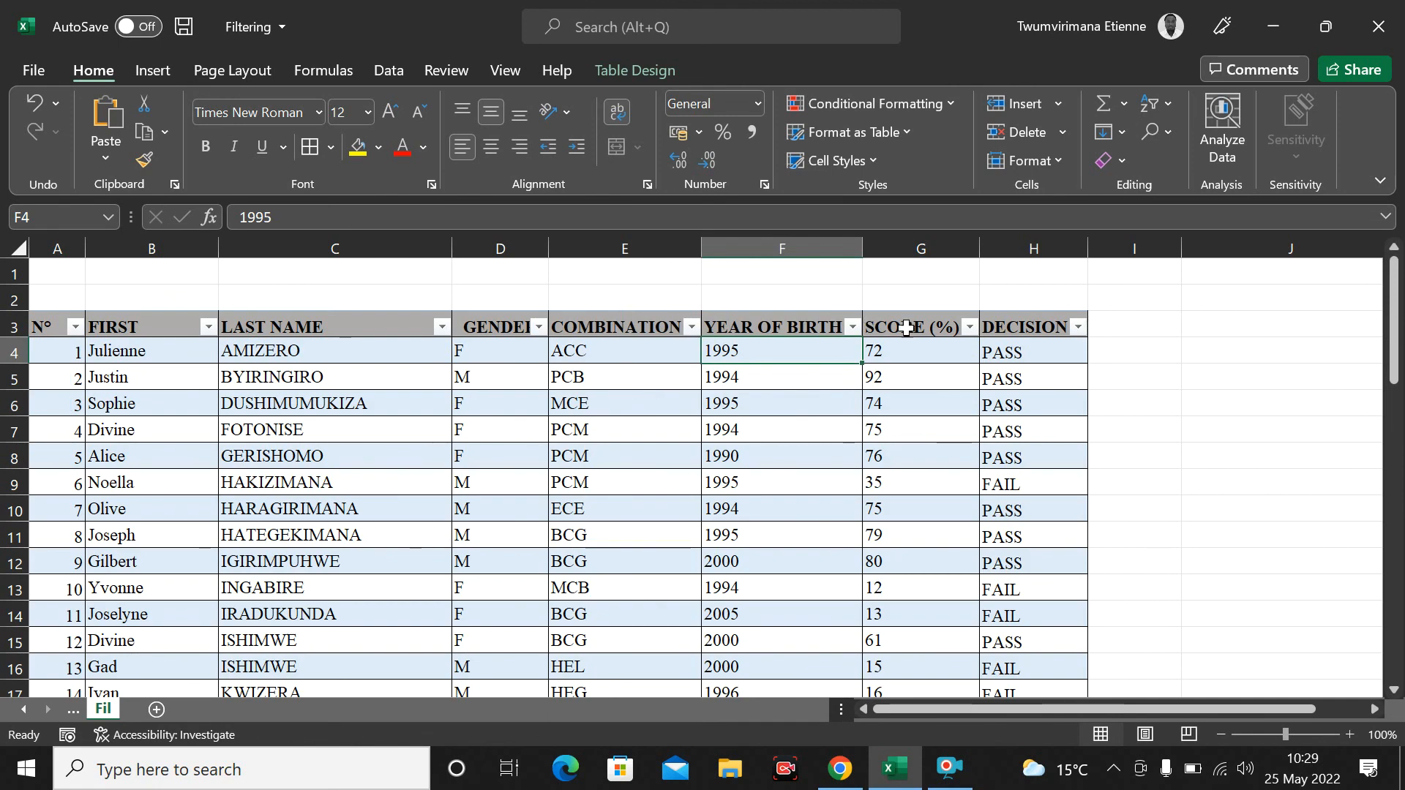
click(853, 329)
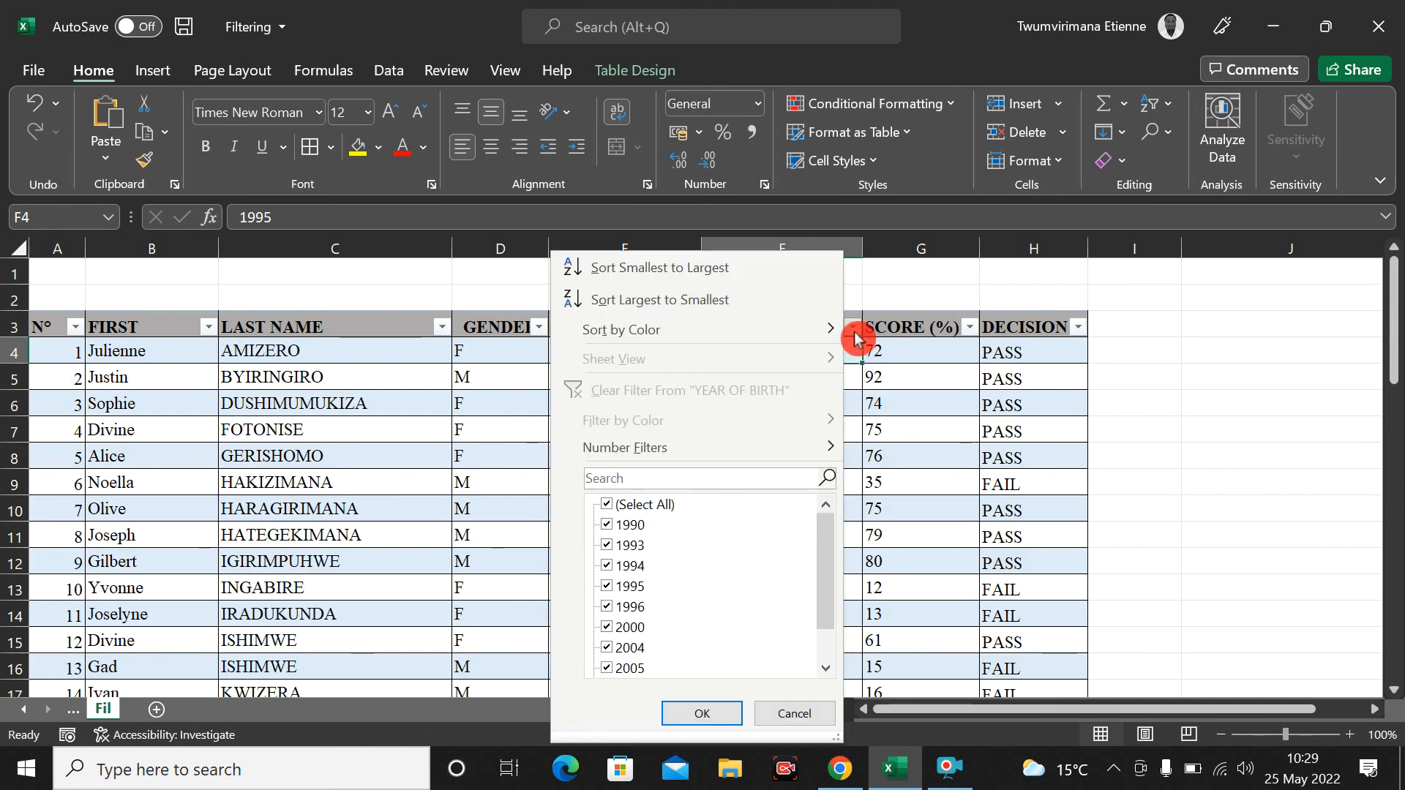
click(630, 506)
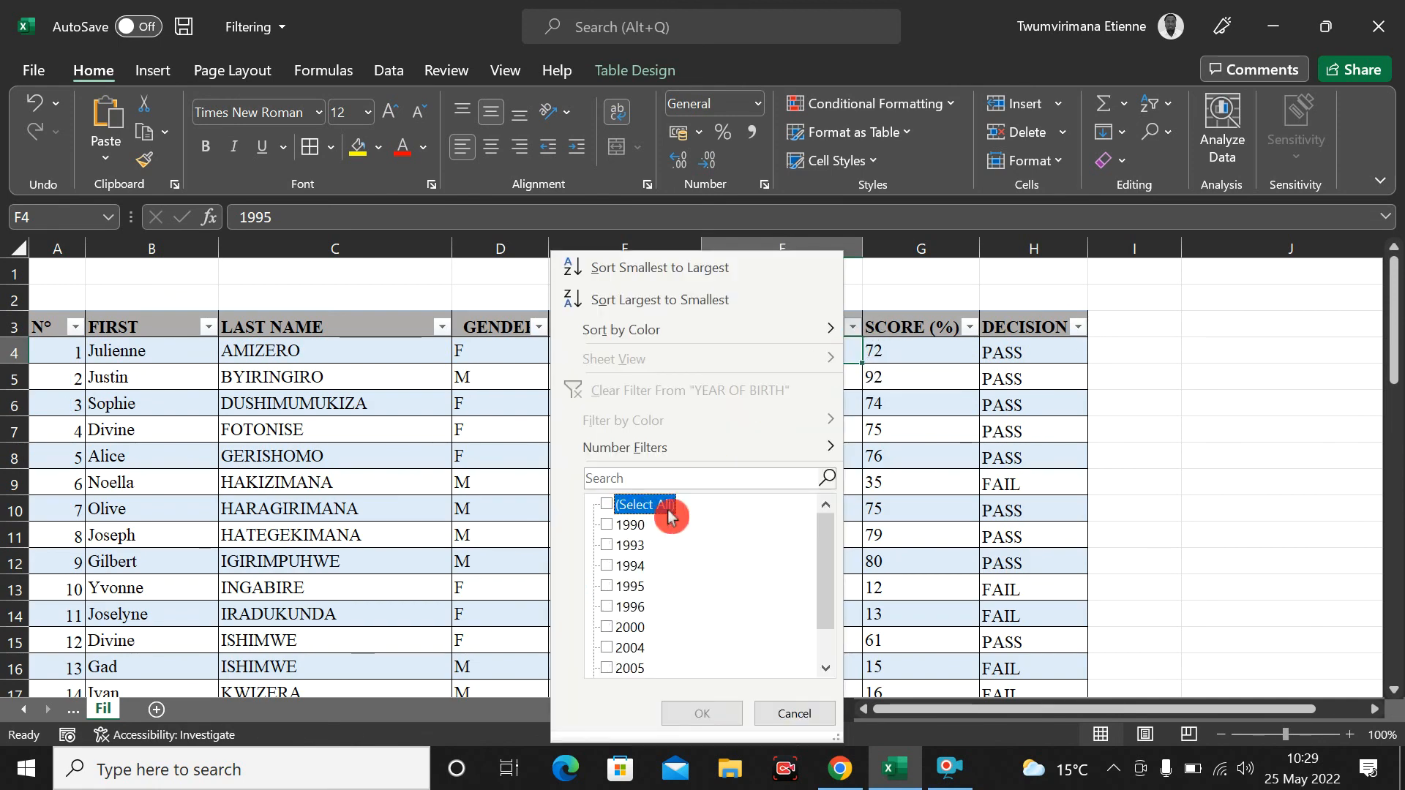
click(610, 651)
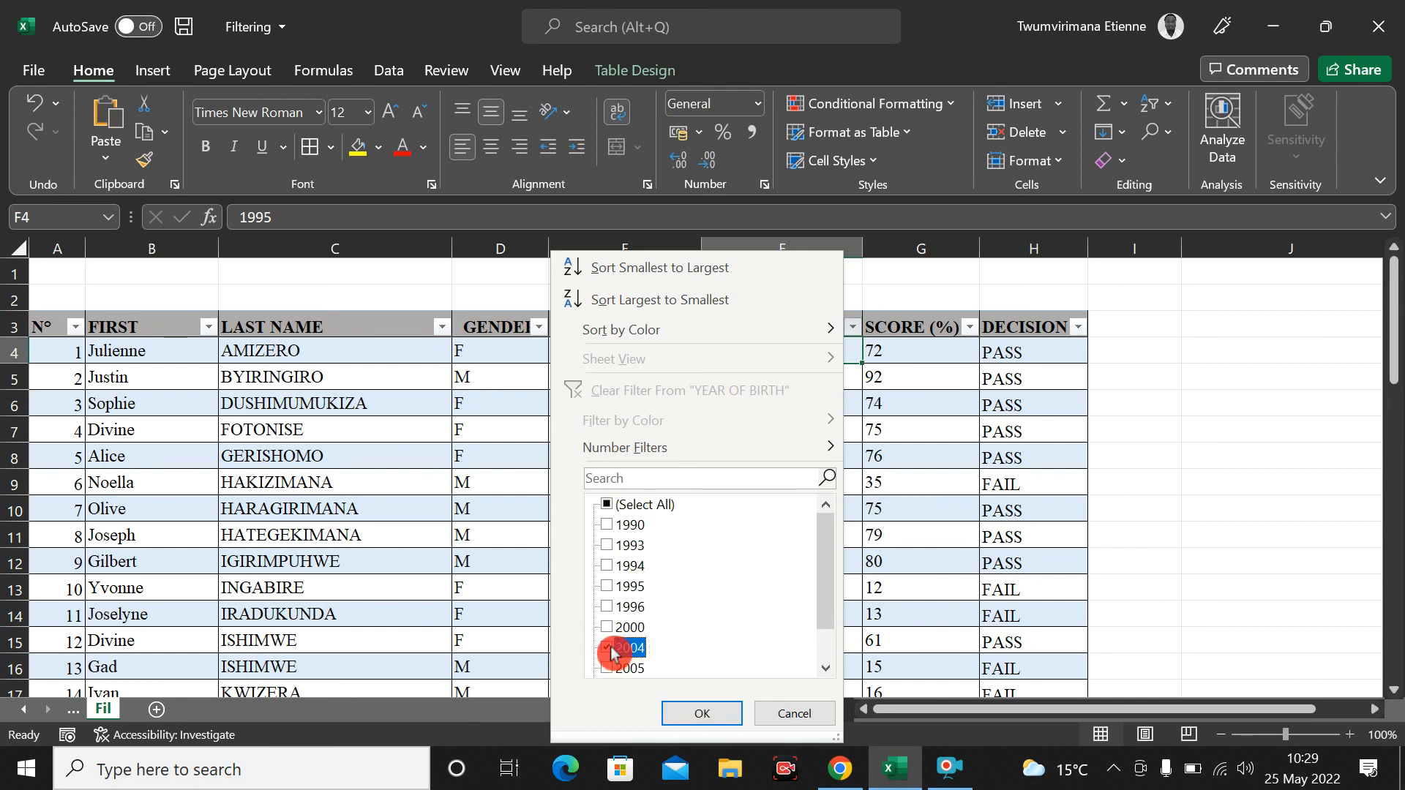
click(613, 628)
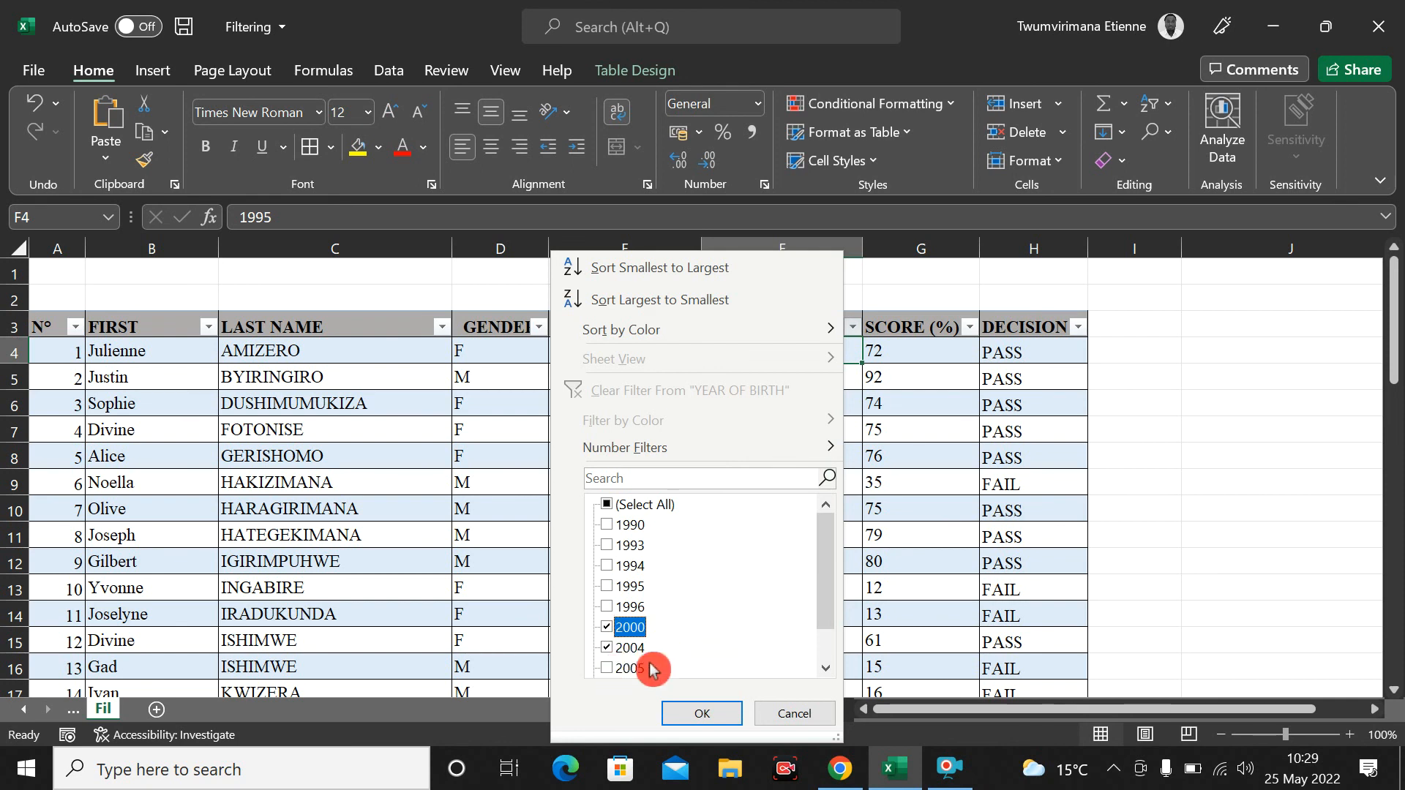
click(611, 670)
click(688, 714)
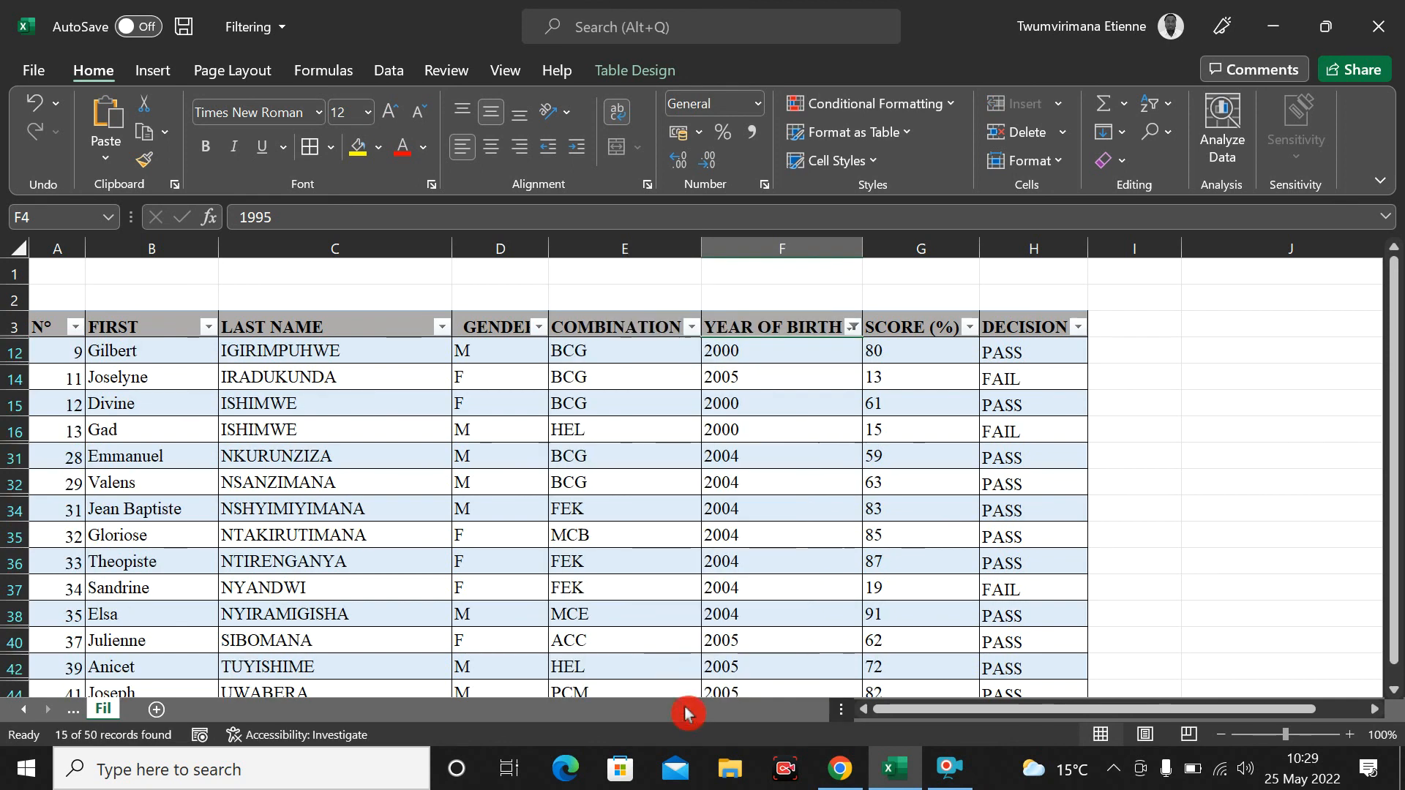
Step: Replace the YEAR OF BIRTH filter with a number filter showing only years greater than 2000
scroll(747, 502, down, 4)
scroll(747, 502, up, 4)
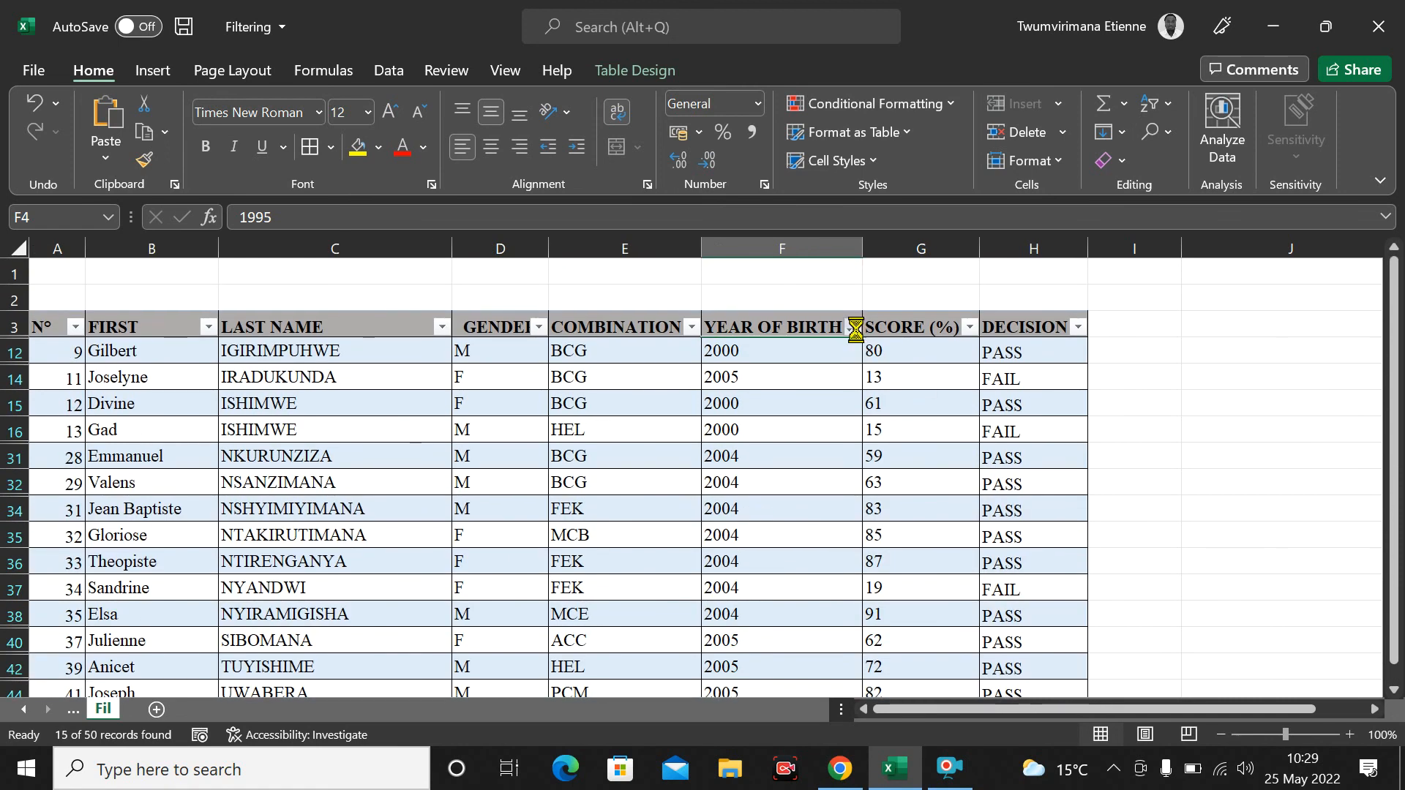
click(854, 328)
click(668, 383)
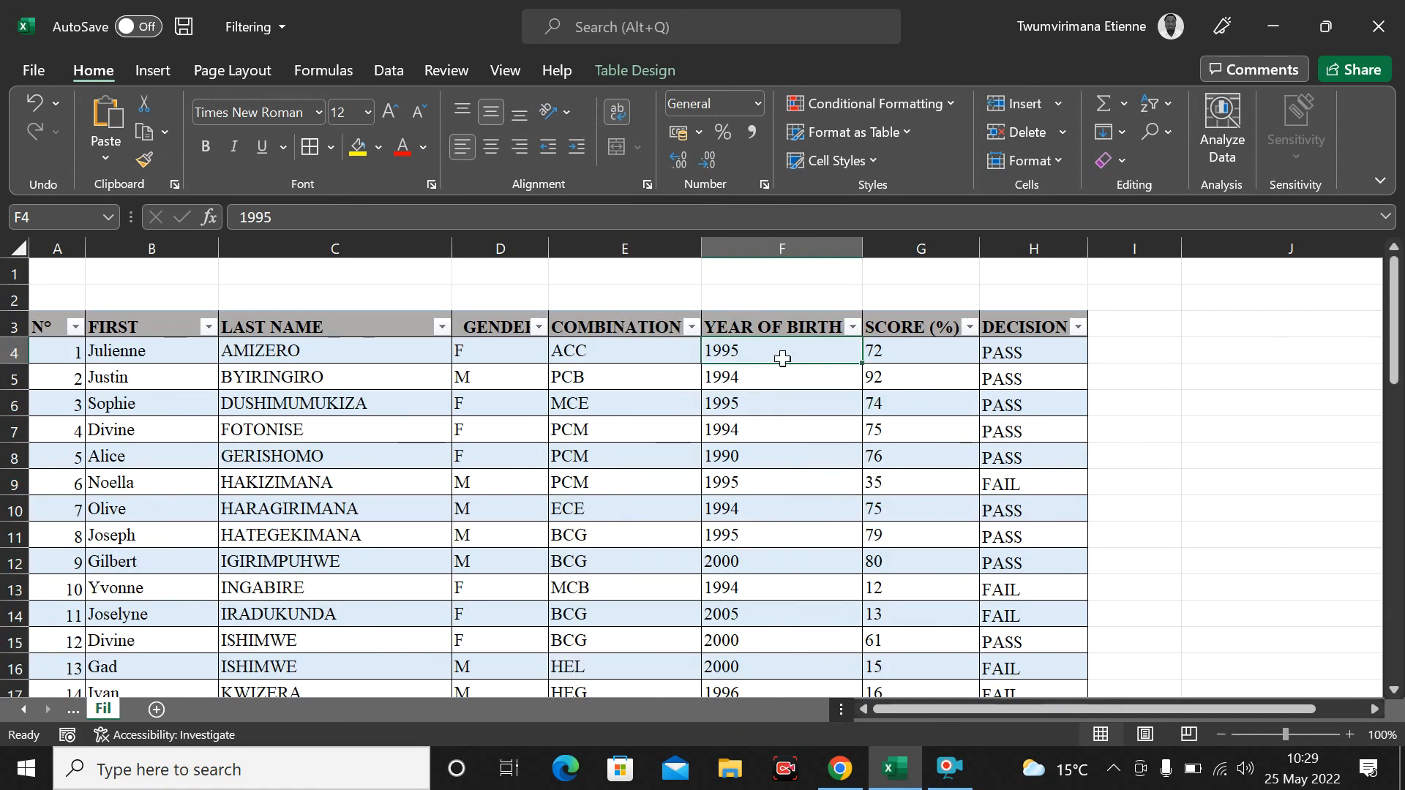
click(854, 328)
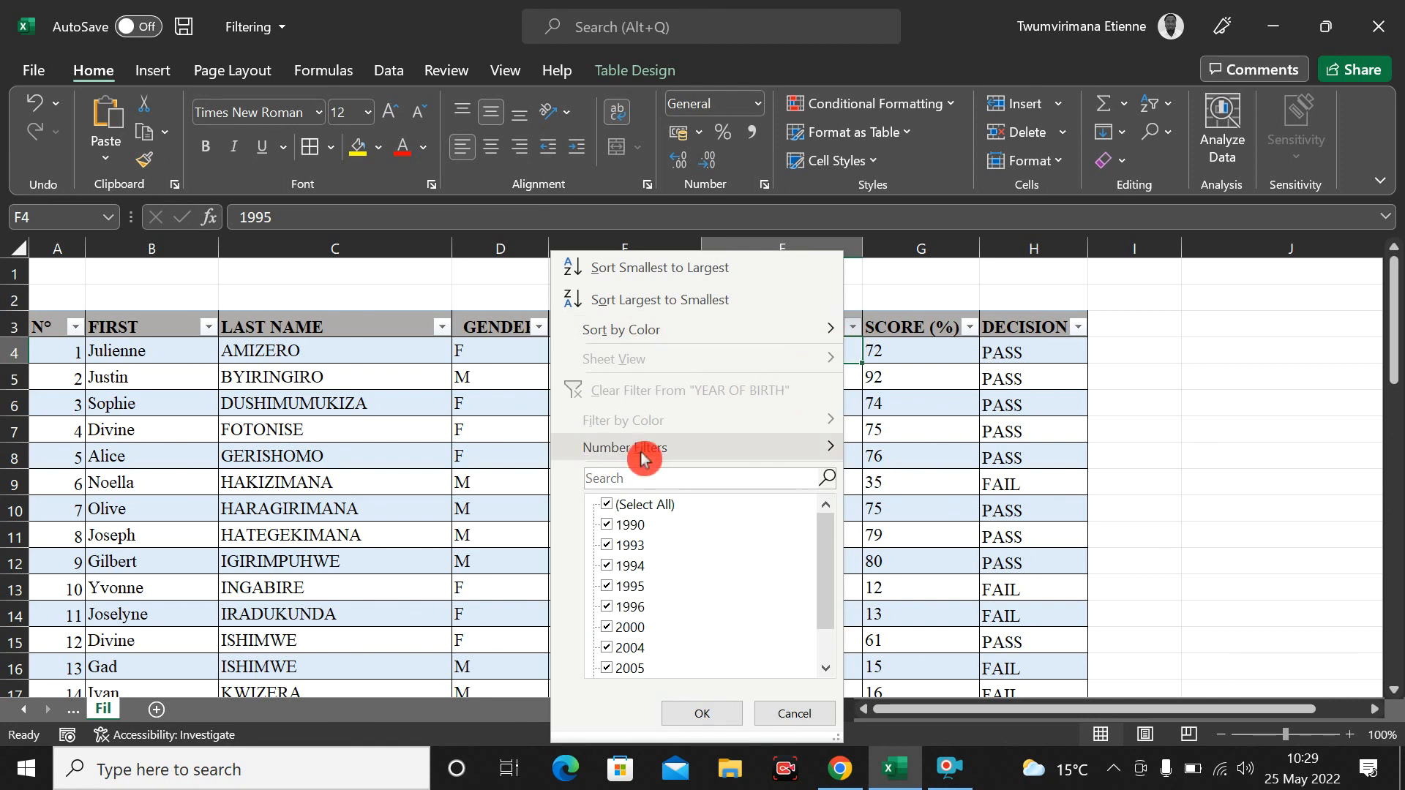
mouse_move(604, 458)
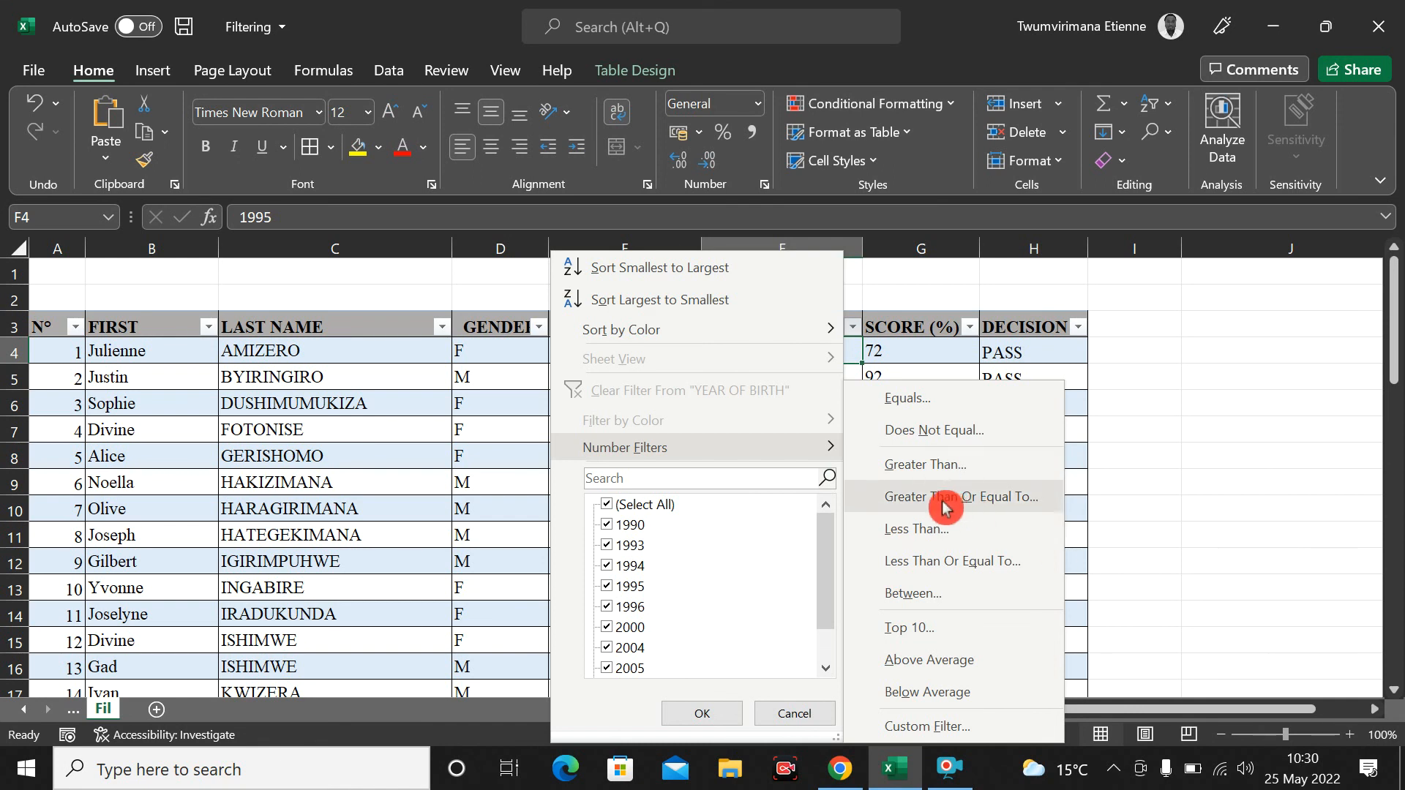
click(938, 470)
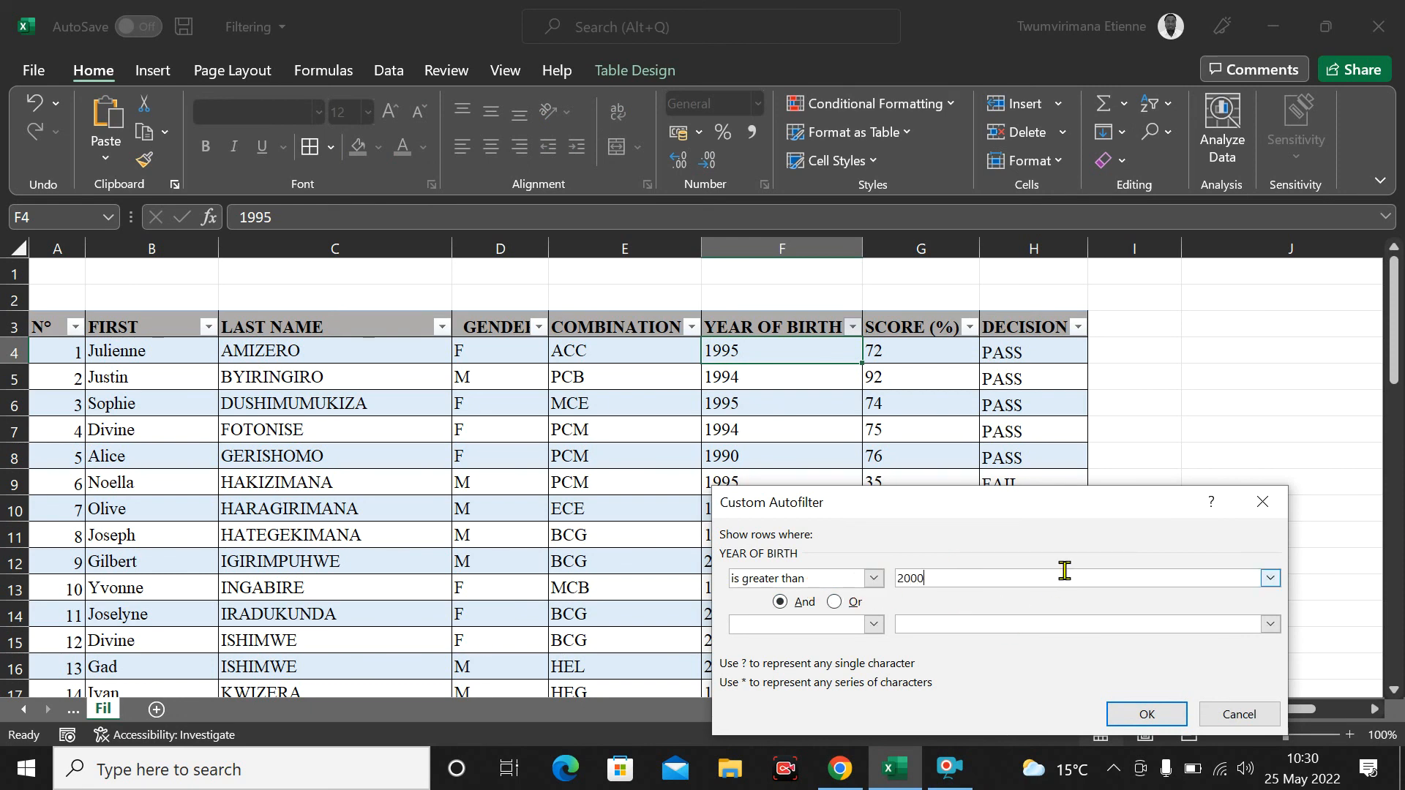
click(1149, 716)
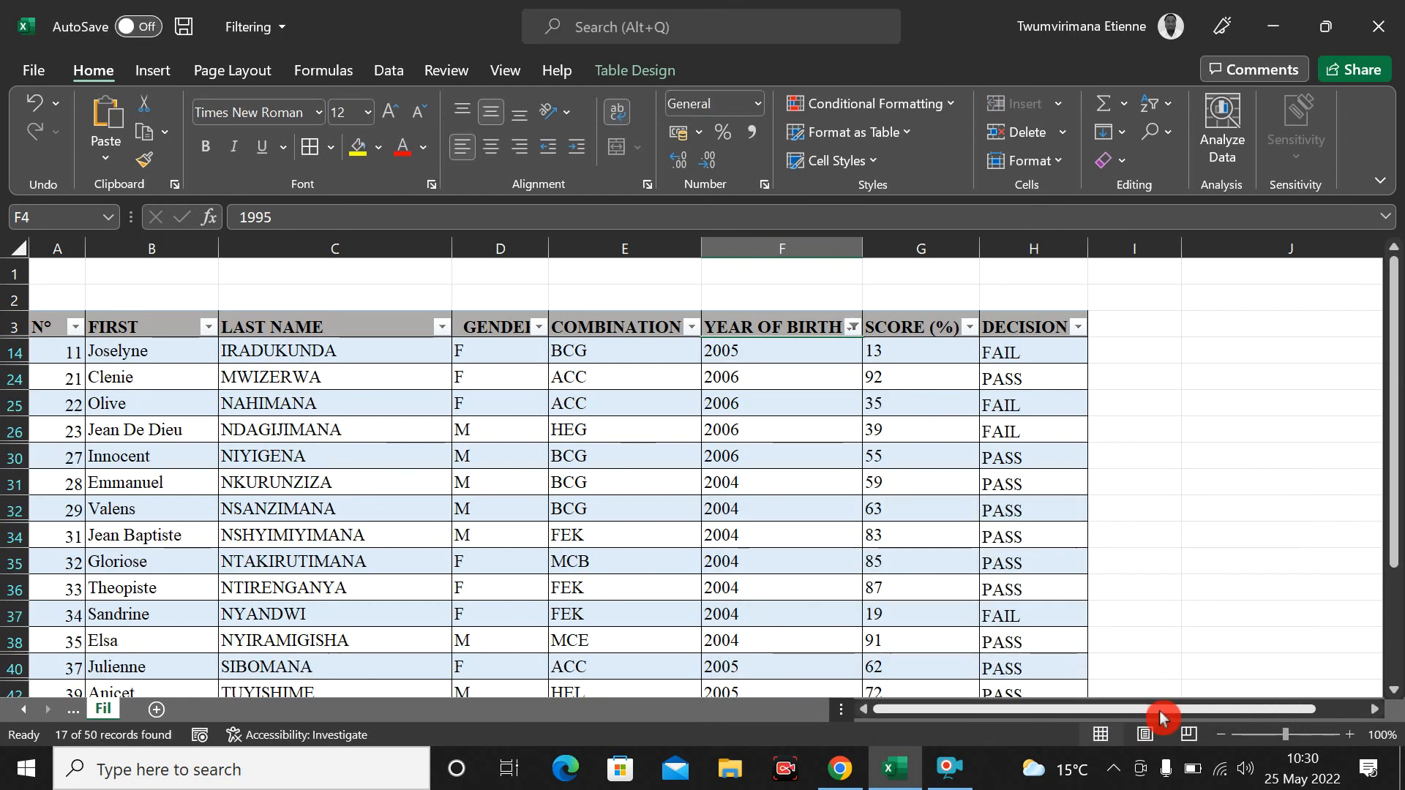
Step: Review the filtered records, then clear the filter from the YEAR OF BIRTH column
scroll(790, 541, down, 3)
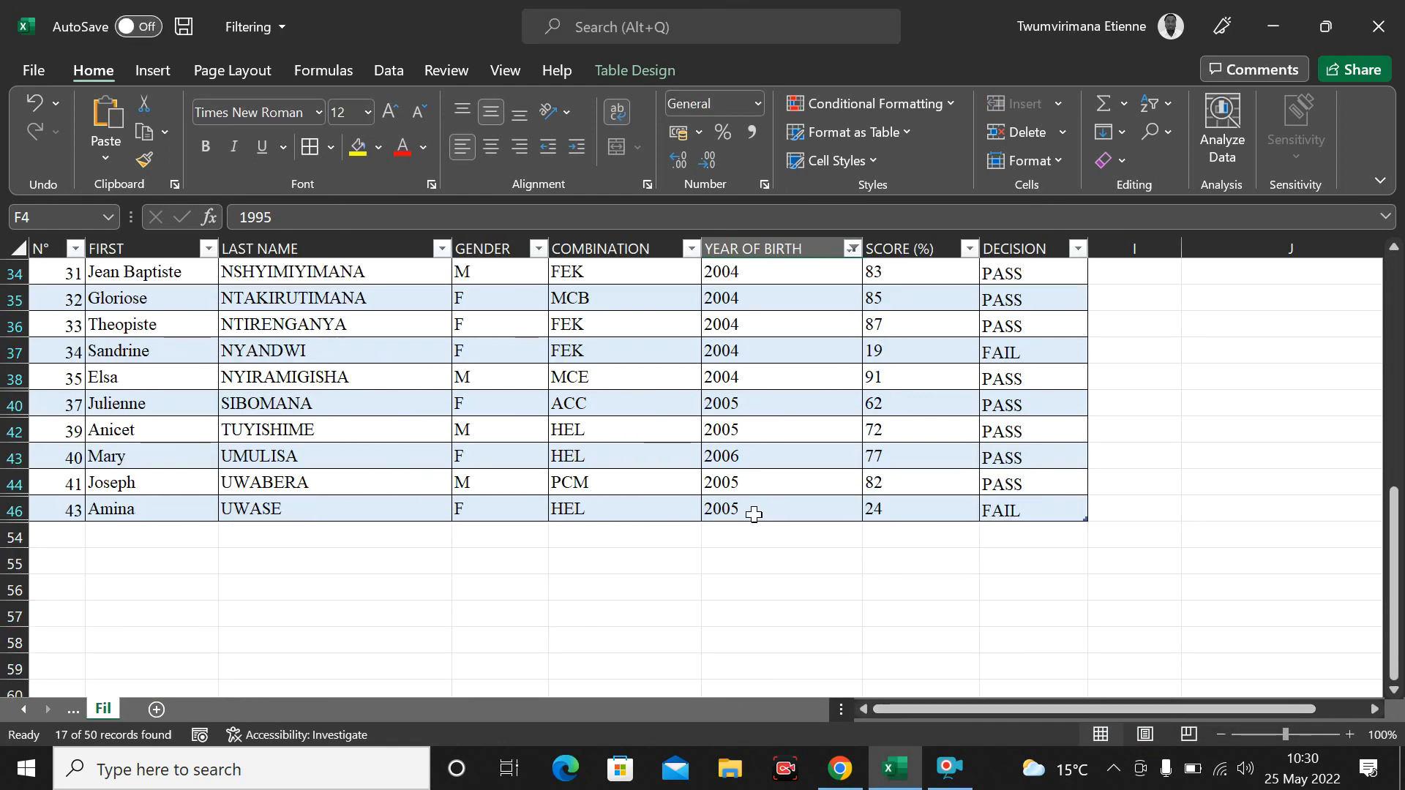
scroll(751, 523, up, 5)
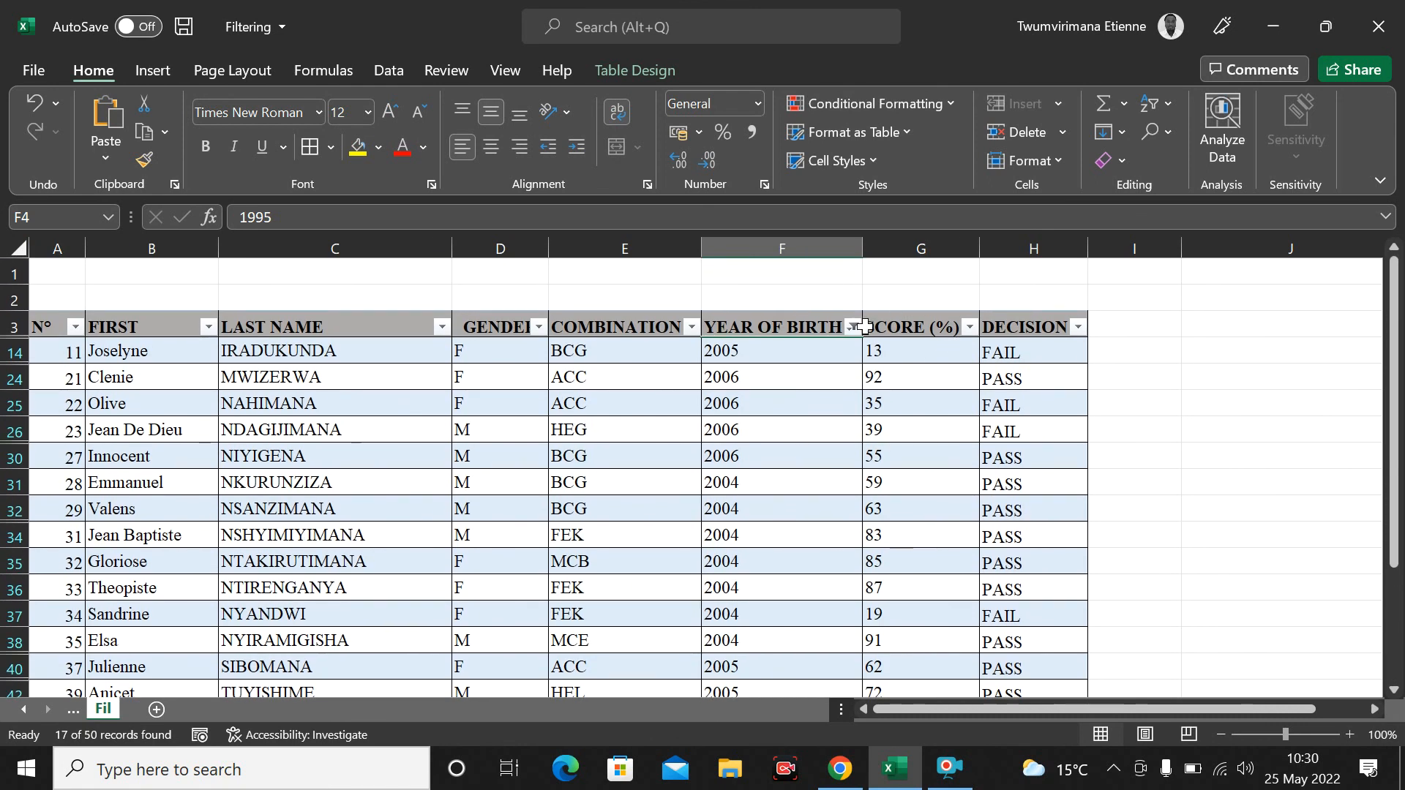
click(854, 327)
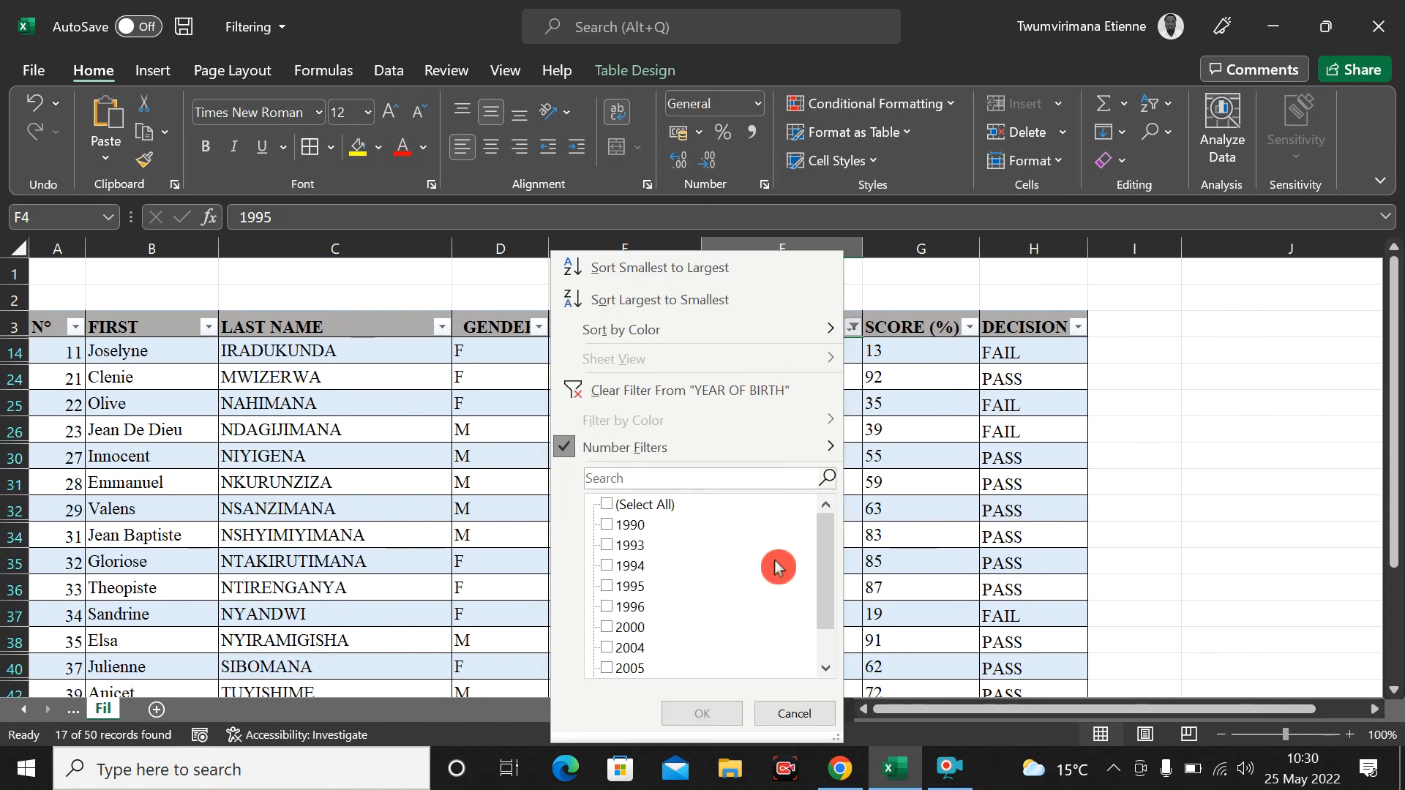
mouse_move(761, 439)
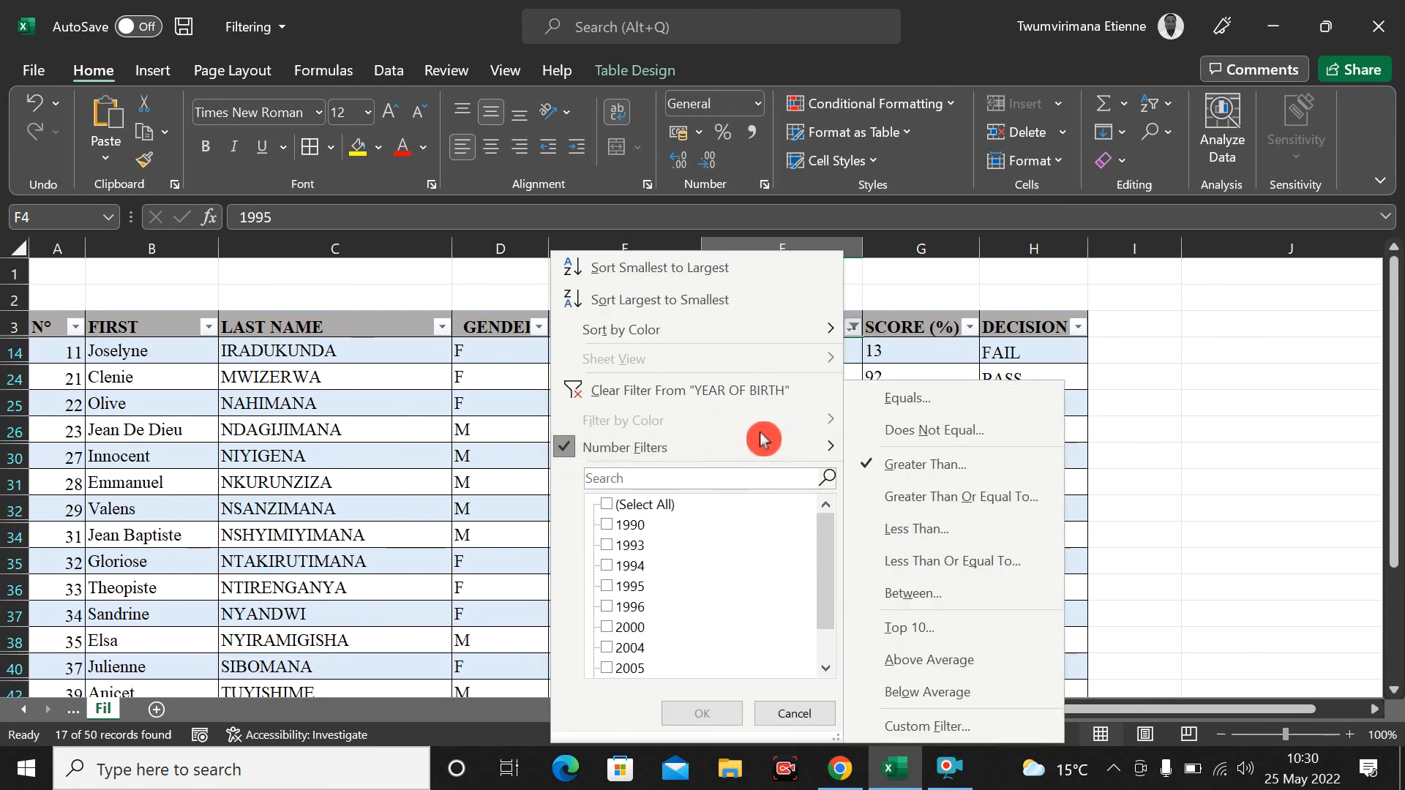
click(756, 392)
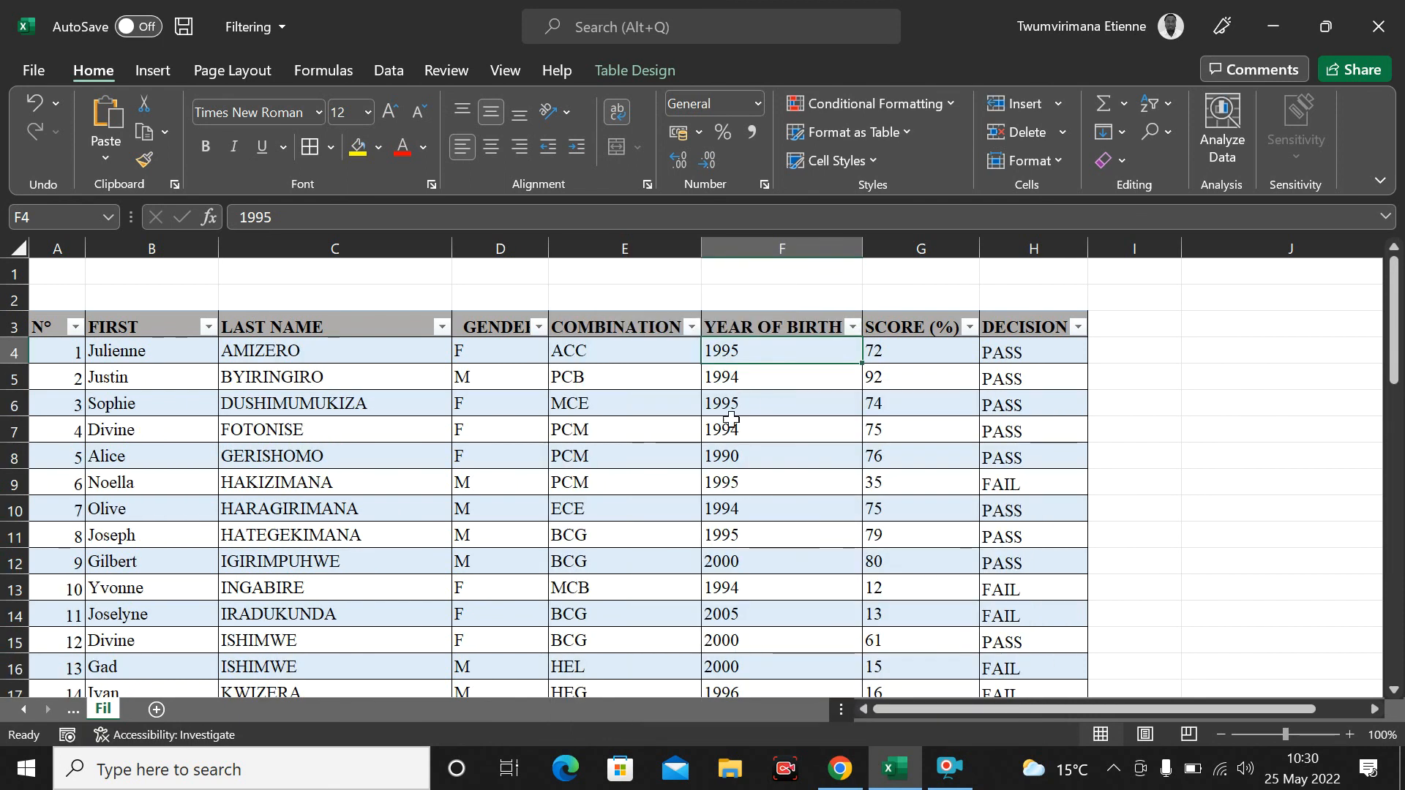
Step: Apply a number filter to the YEAR OF BIRTH column showing only years less than 2000
click(854, 327)
mouse_move(735, 452)
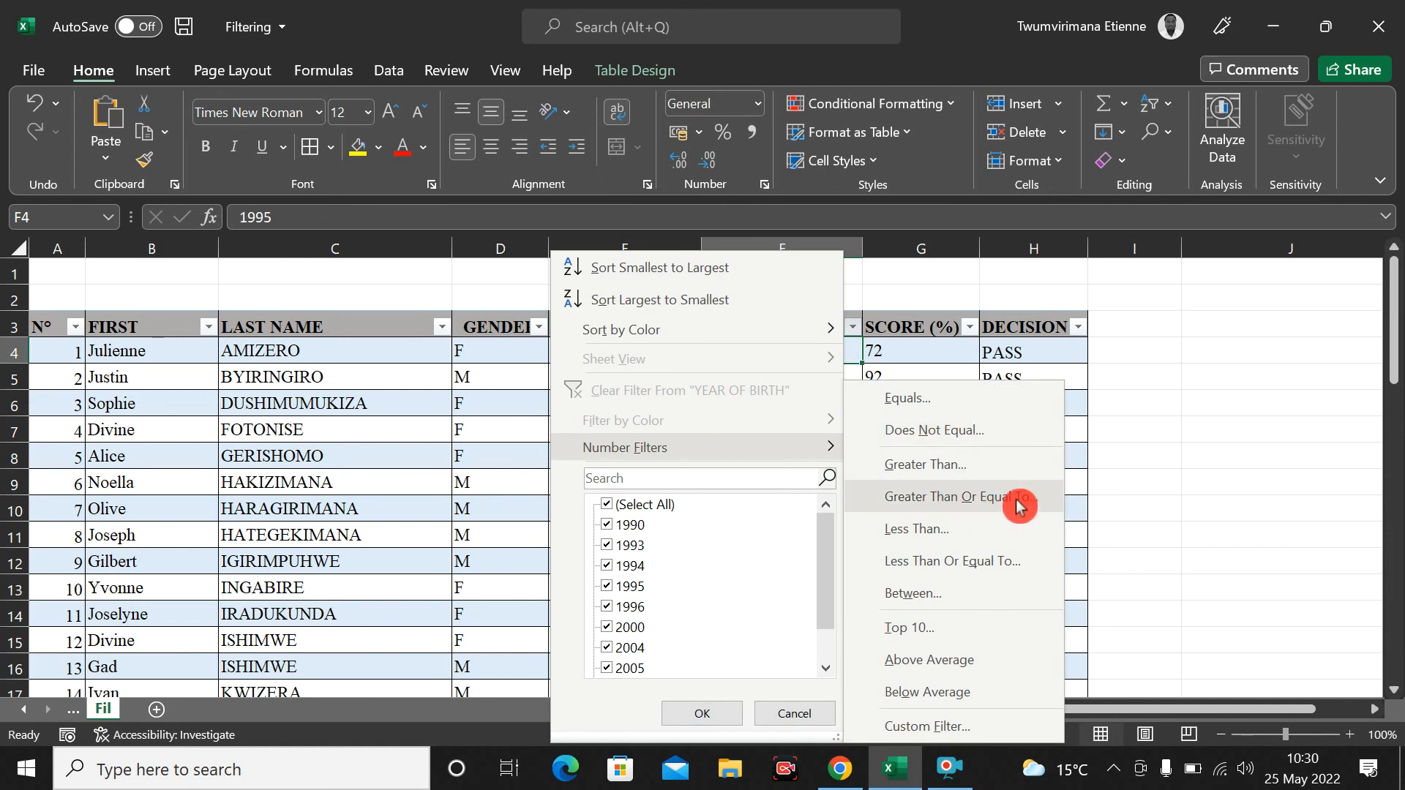
click(945, 535)
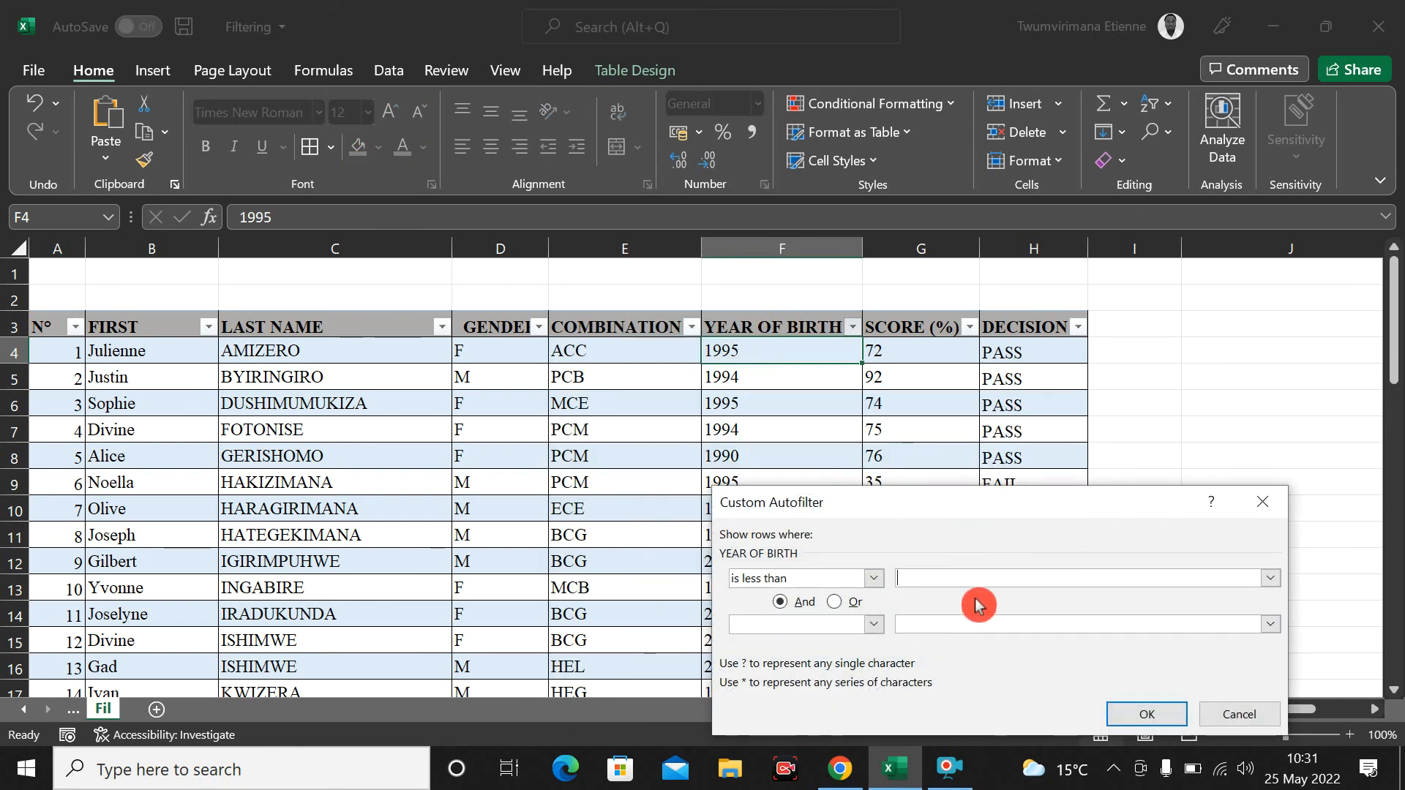
text(2000)
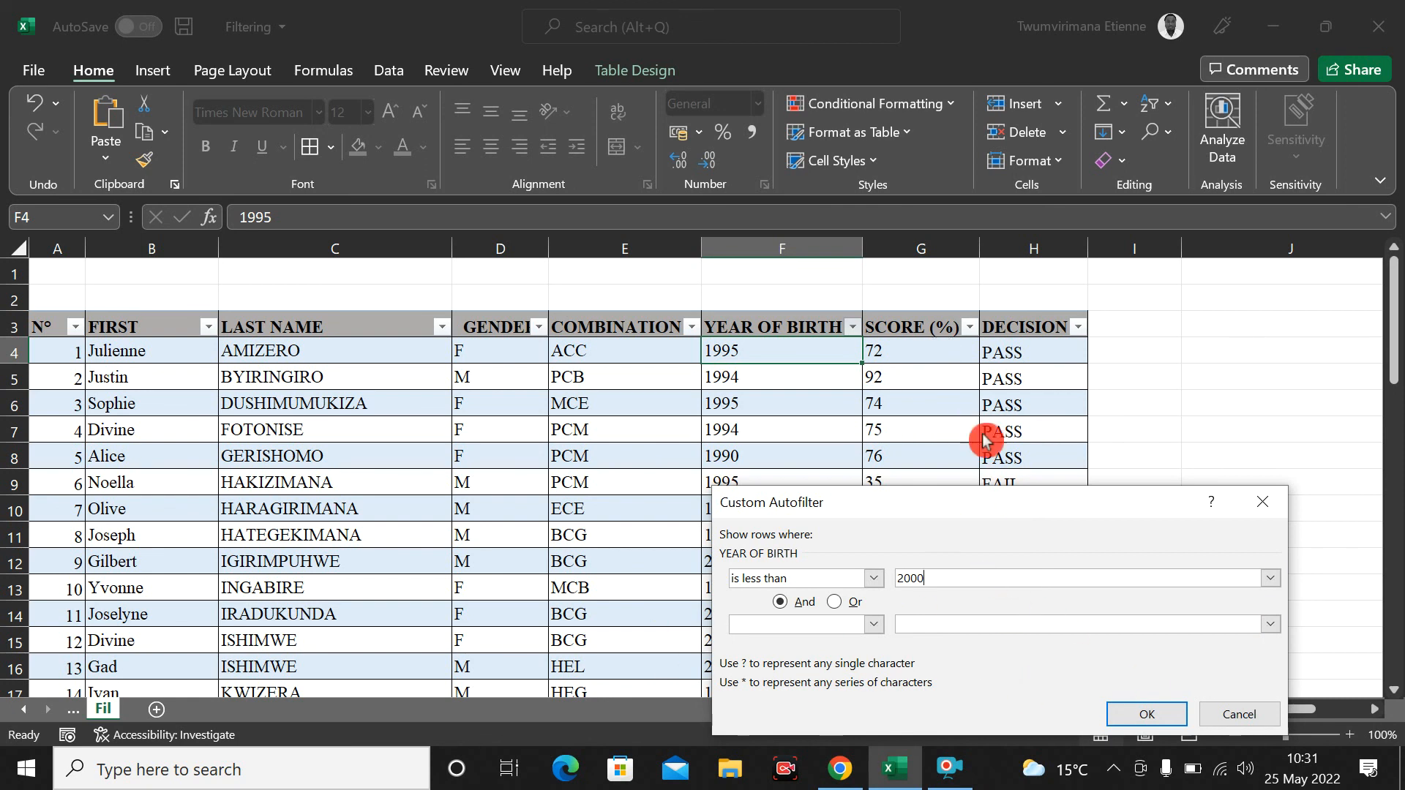
click(1164, 718)
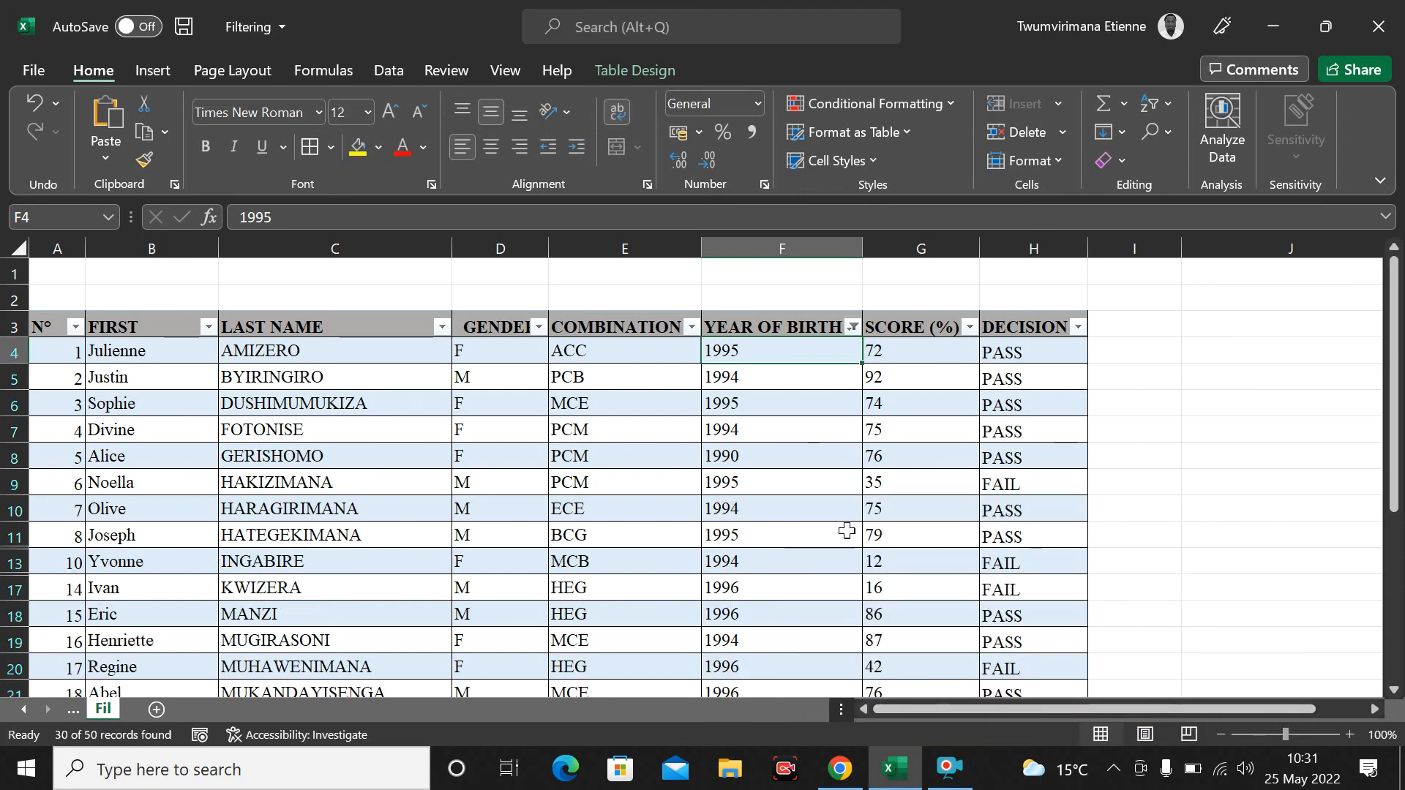
Step: Look through the records born before 2000, then clear the filter from the YEAR OF BIRTH column
scroll(787, 477, down, 8)
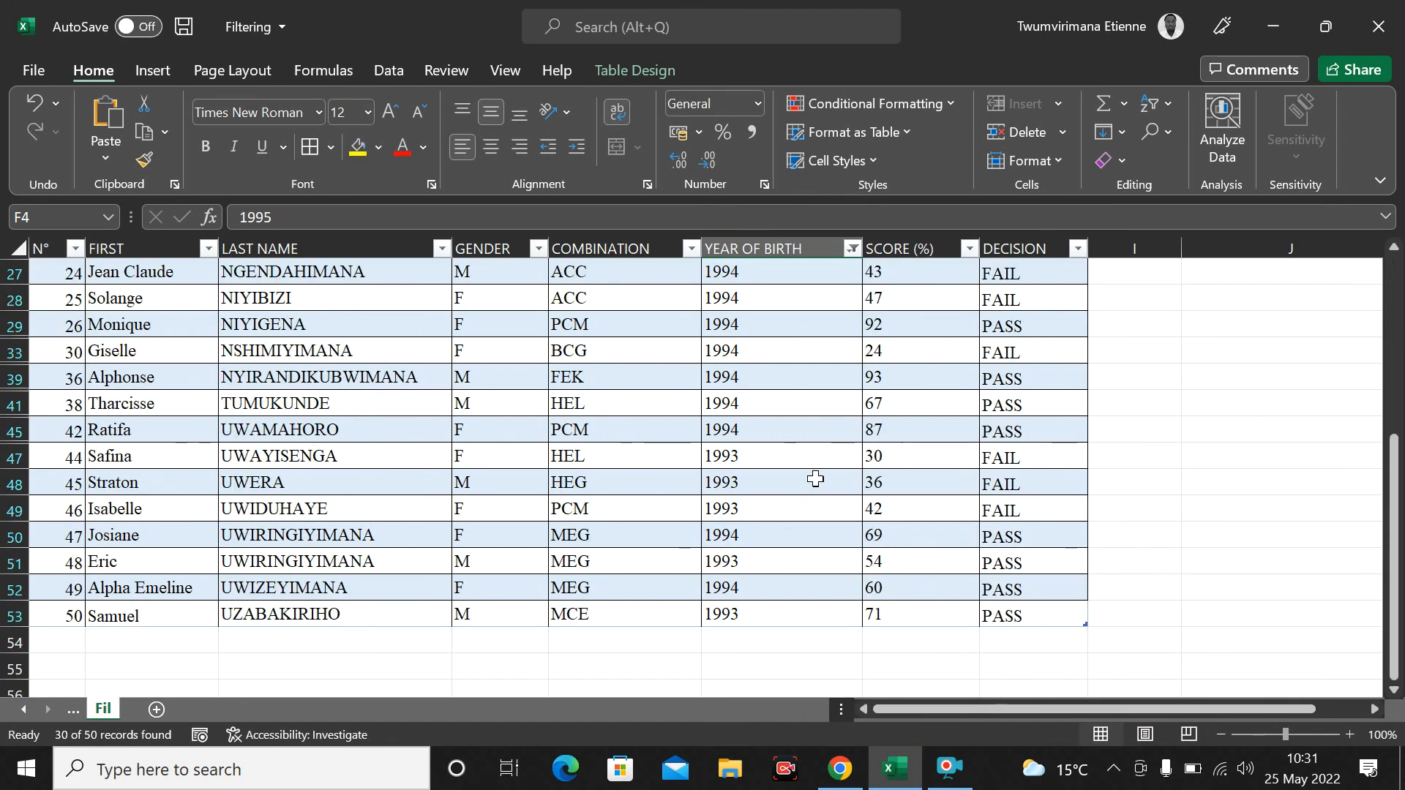
scroll(819, 471, up, 3)
scroll(833, 458, up, 7)
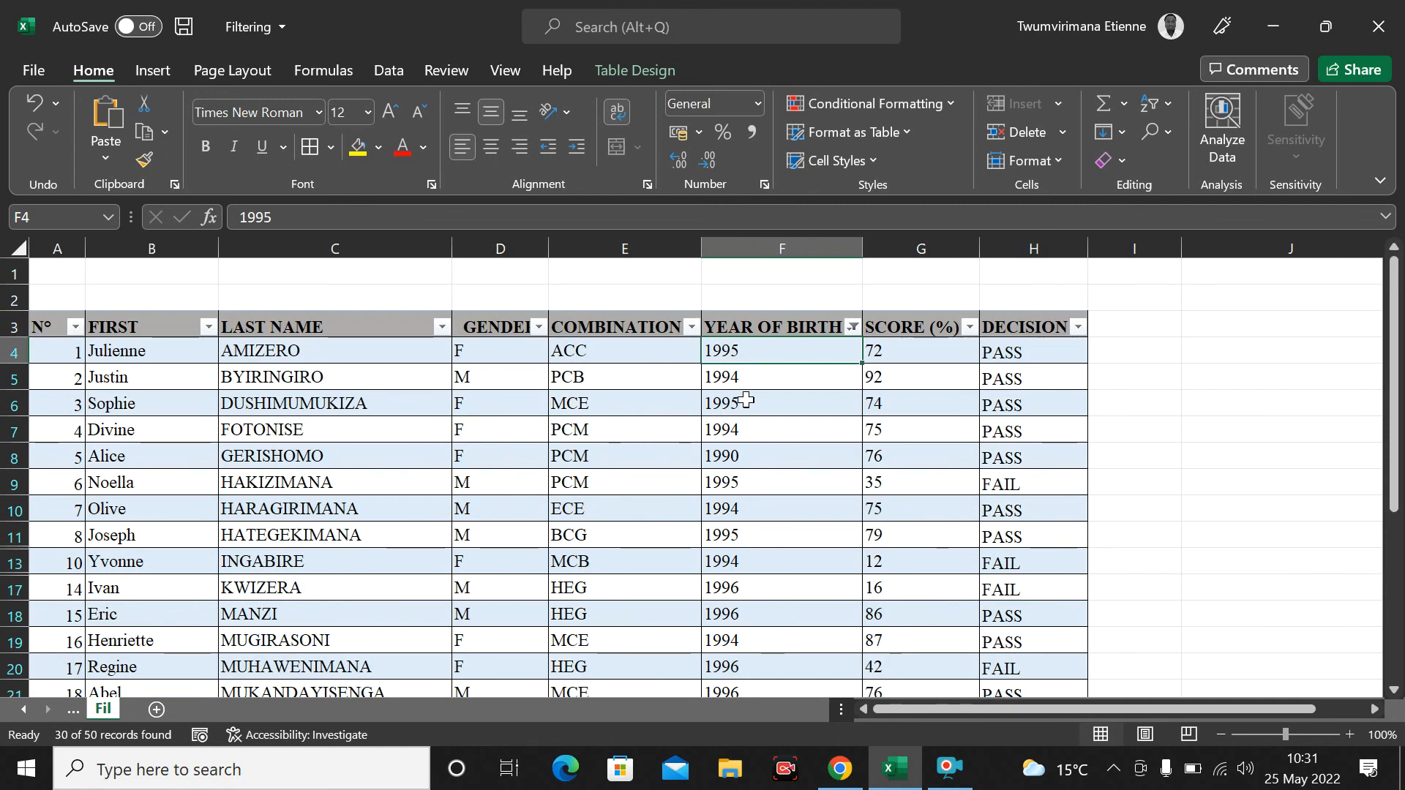
click(855, 328)
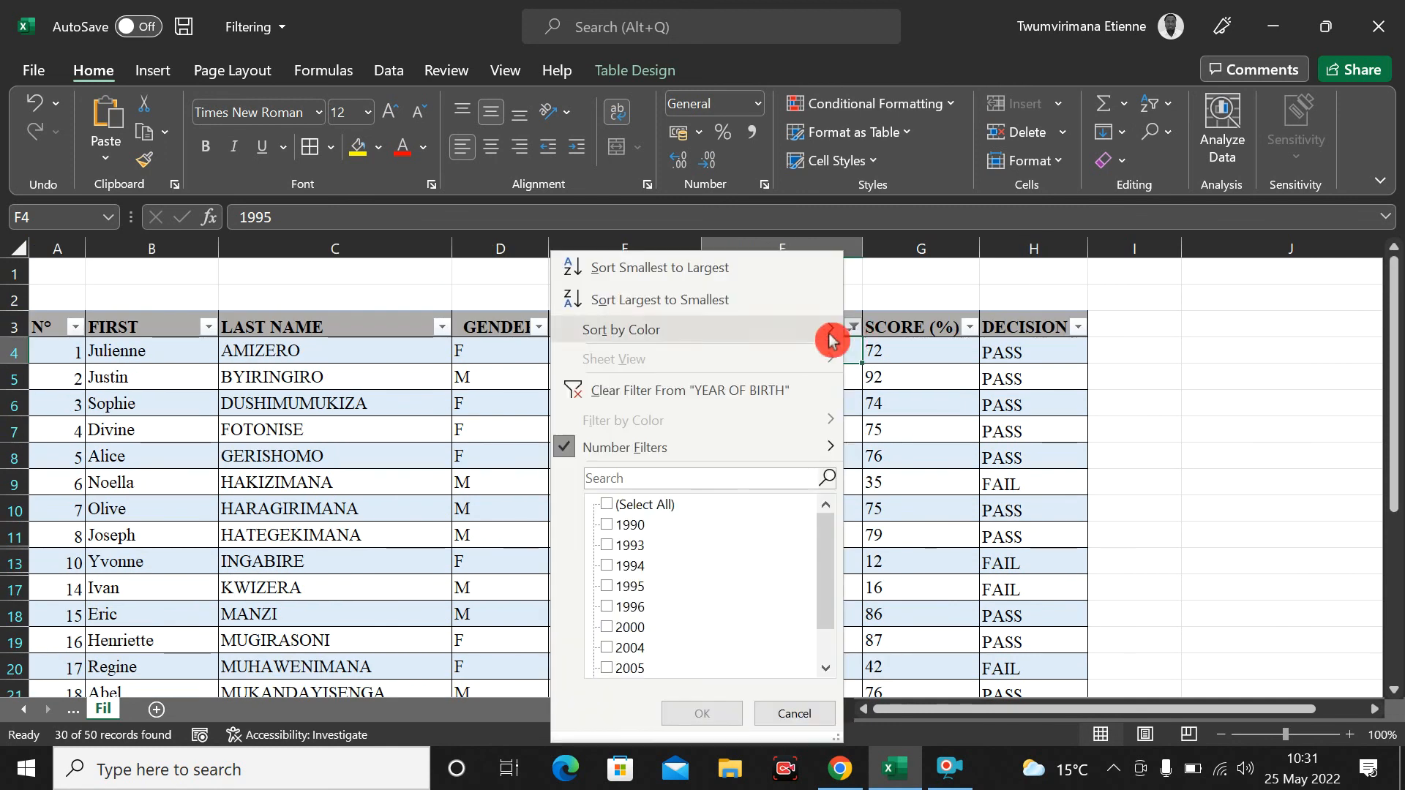
click(777, 395)
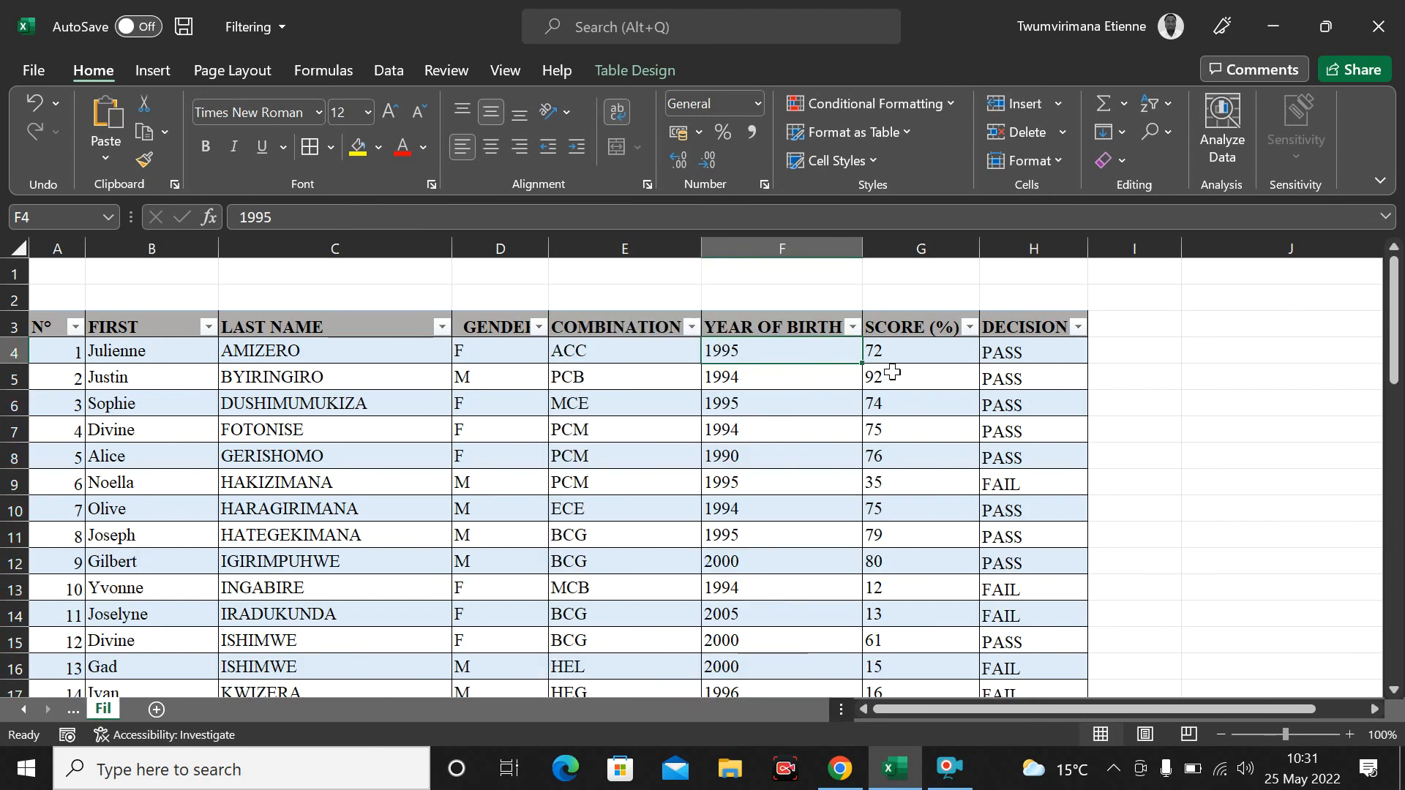
Step: Apply a number filter to the SCORE (%) column showing only scores greater than 75
click(970, 329)
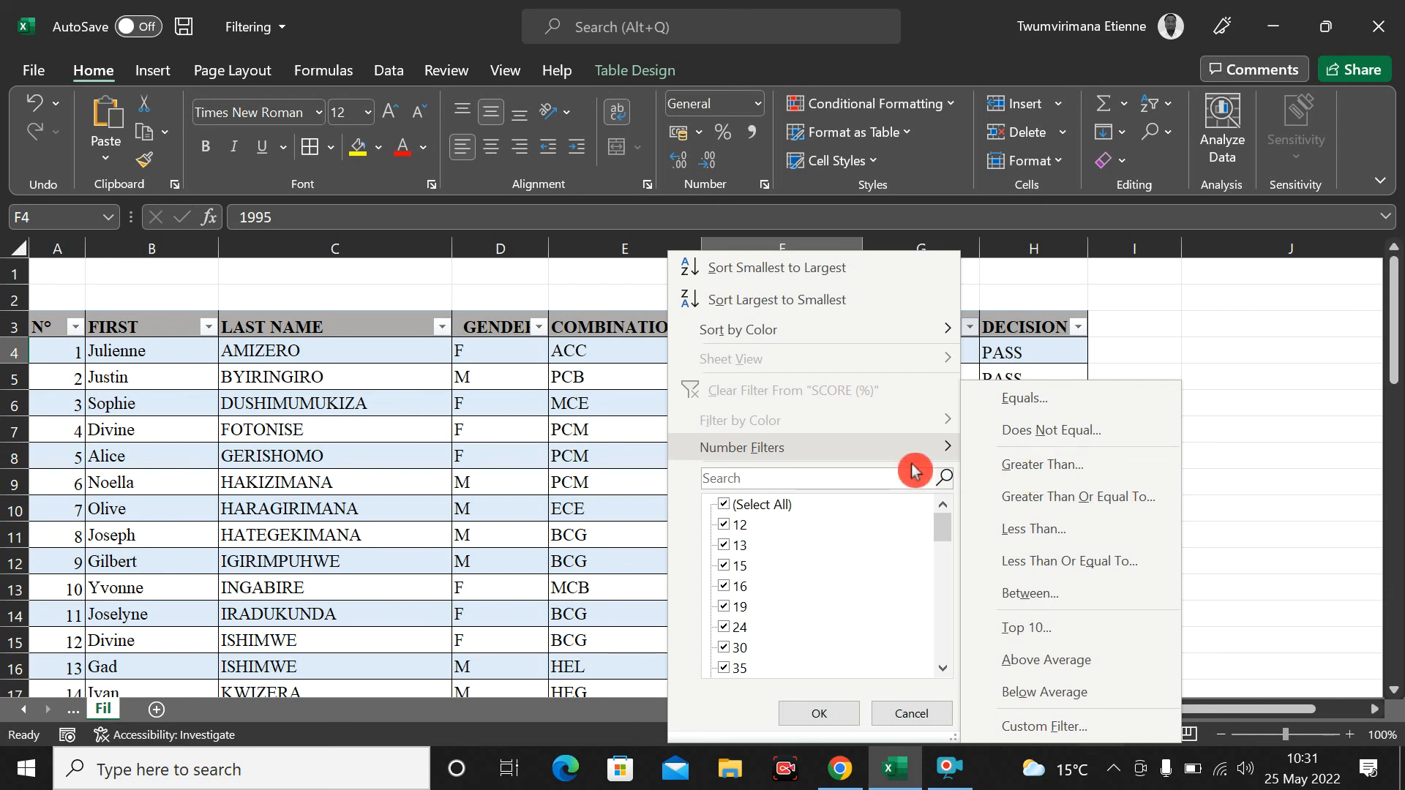
click(1037, 466)
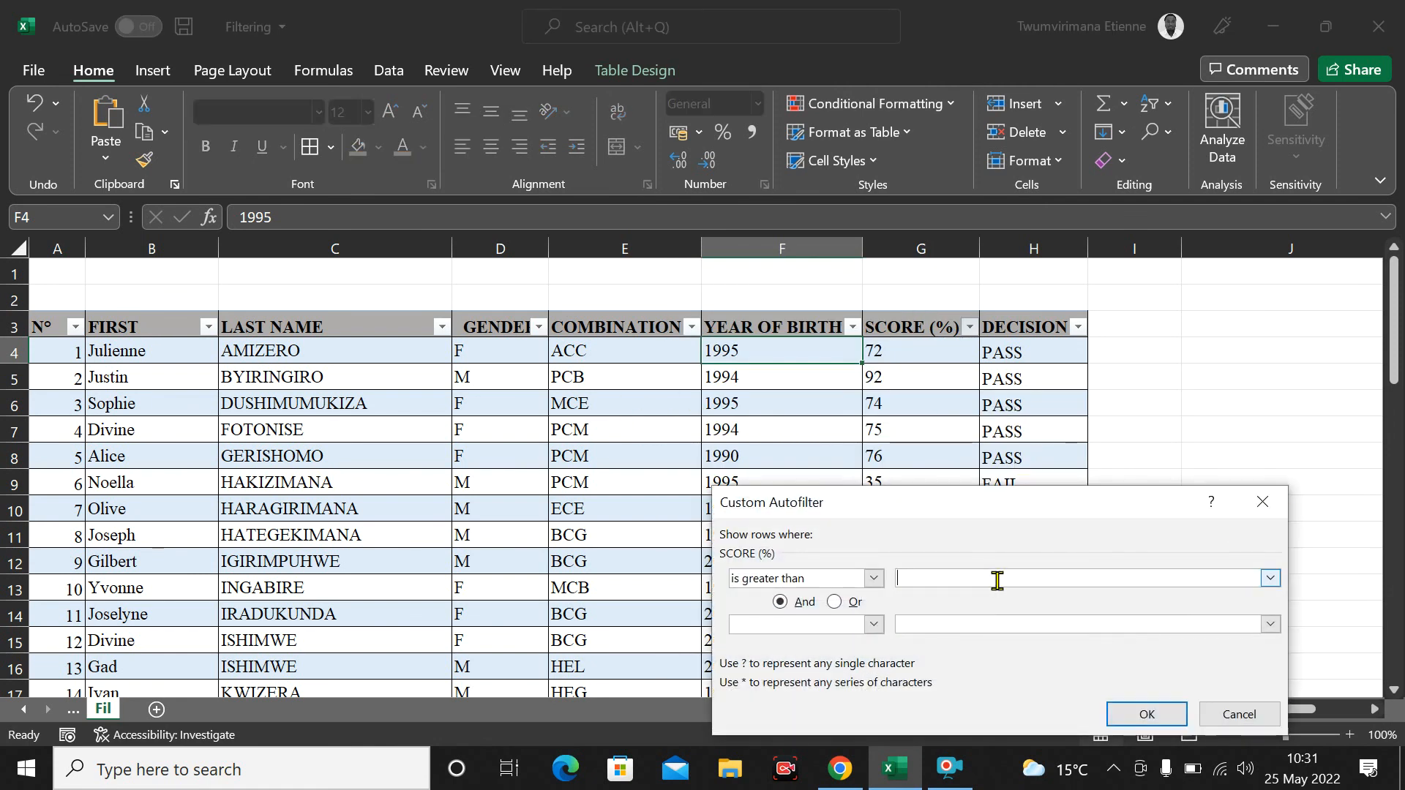
text(75)
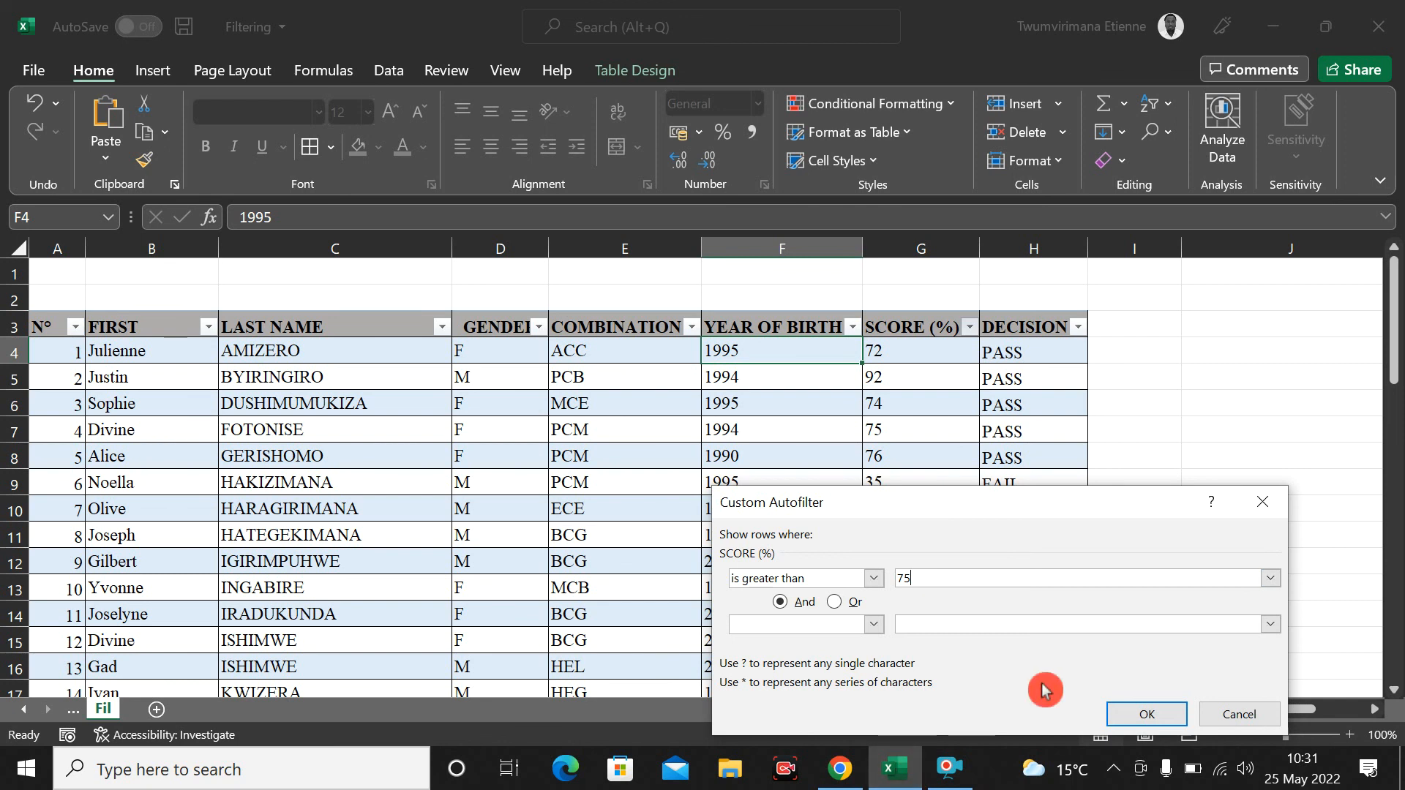
click(1147, 714)
Step: Check the scores of the records above 75, then clear the filter from the SCORE (%) column
scroll(901, 364, down, 3)
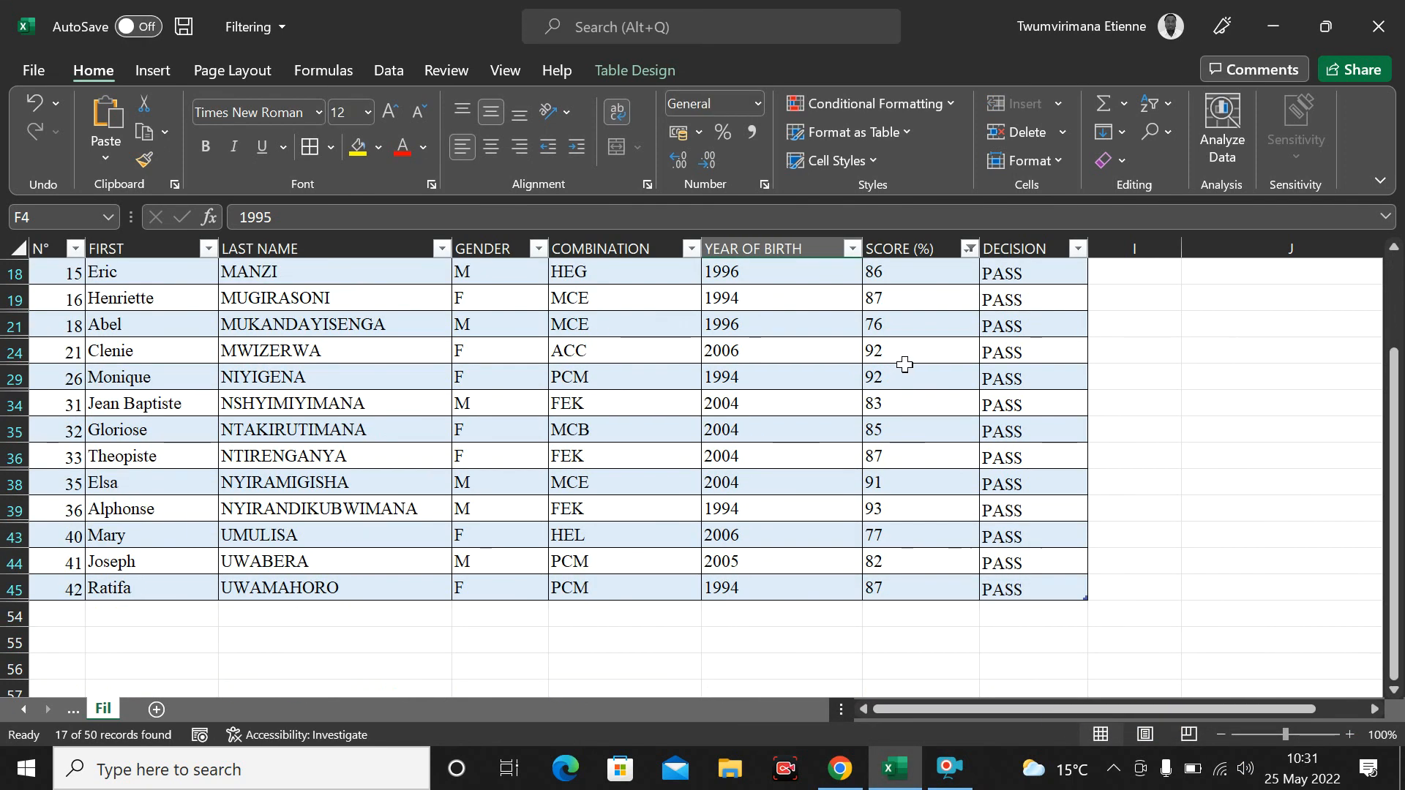
scroll(918, 357, up, 1)
scroll(911, 379, up, 2)
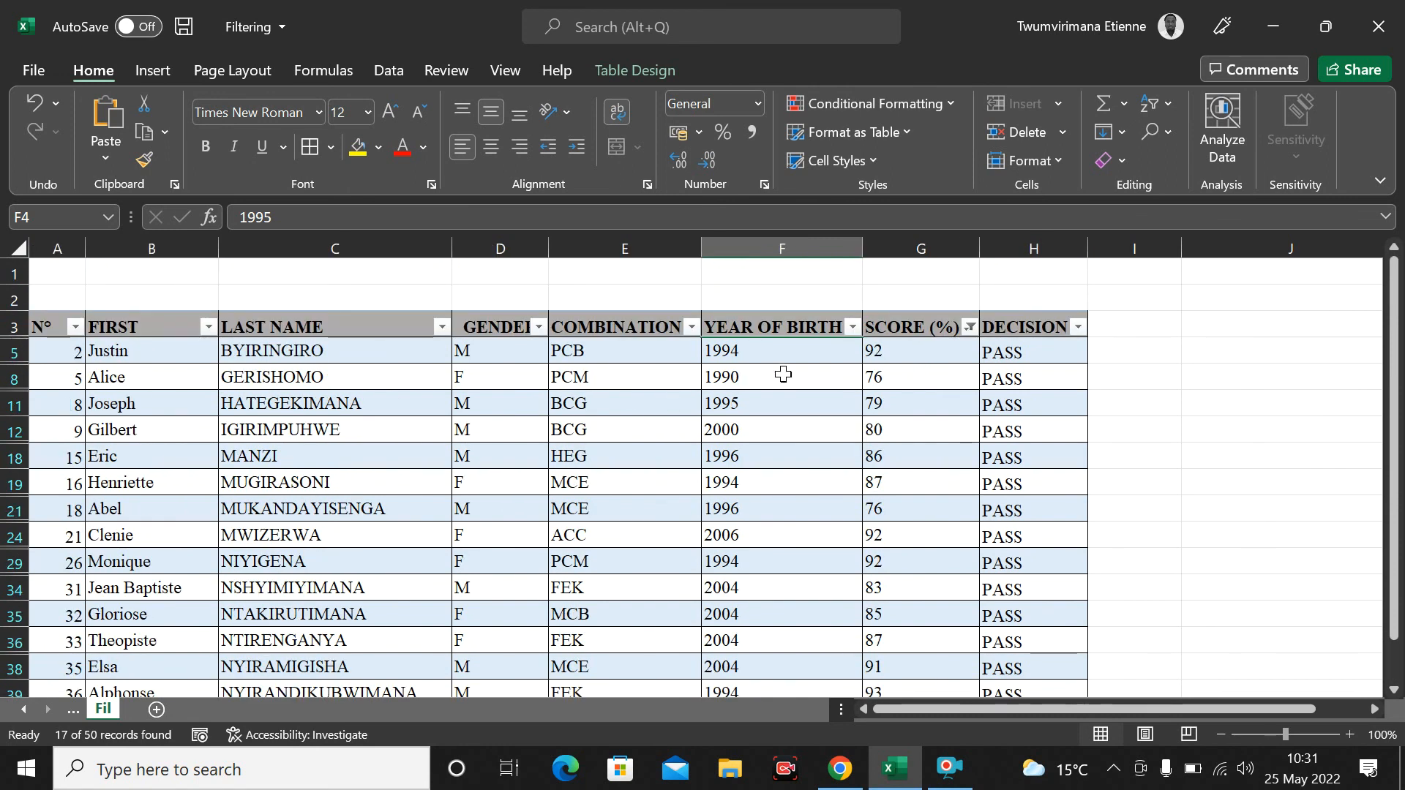
click(908, 356)
click(888, 373)
click(894, 359)
click(907, 381)
scroll(909, 367, down, 4)
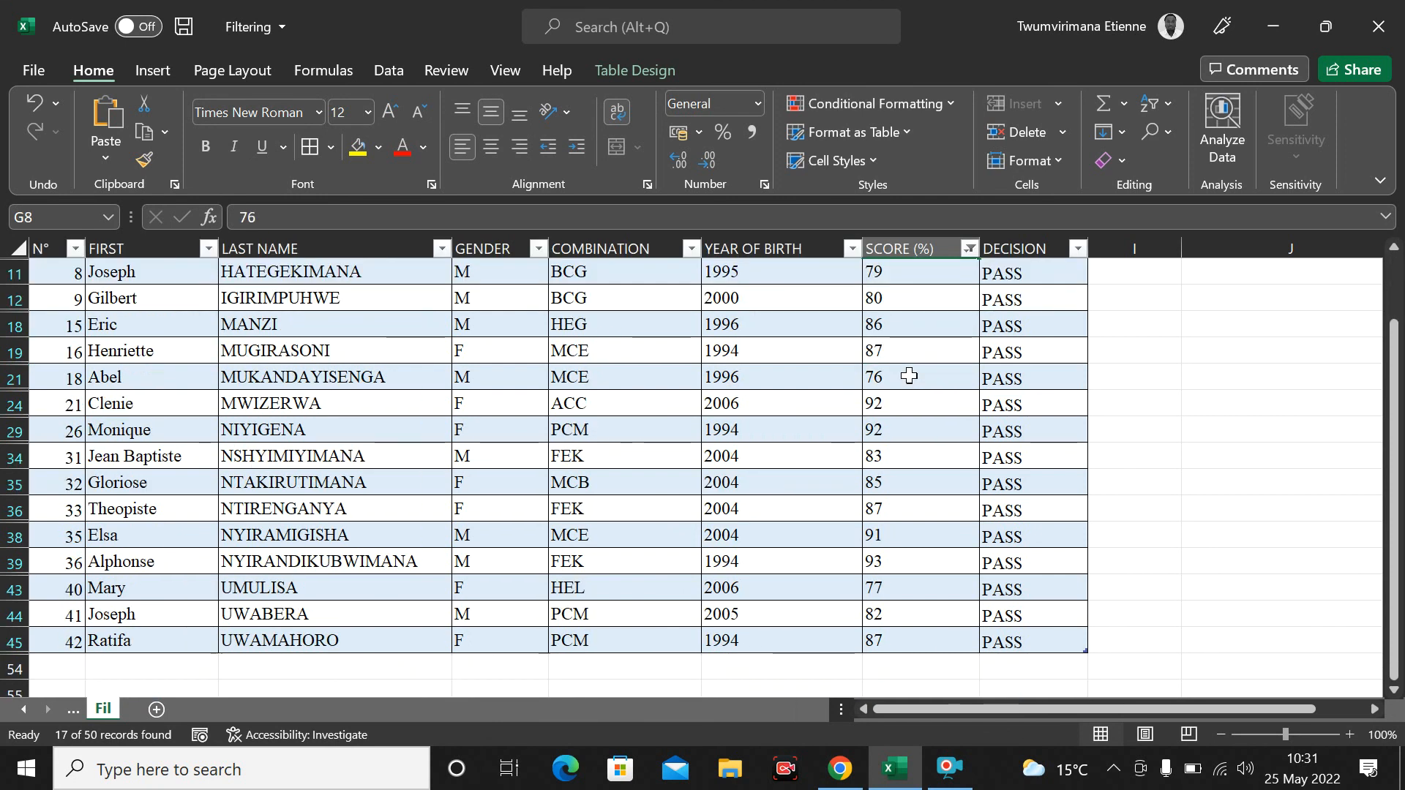
scroll(941, 369, up, 2)
scroll(940, 368, up, 3)
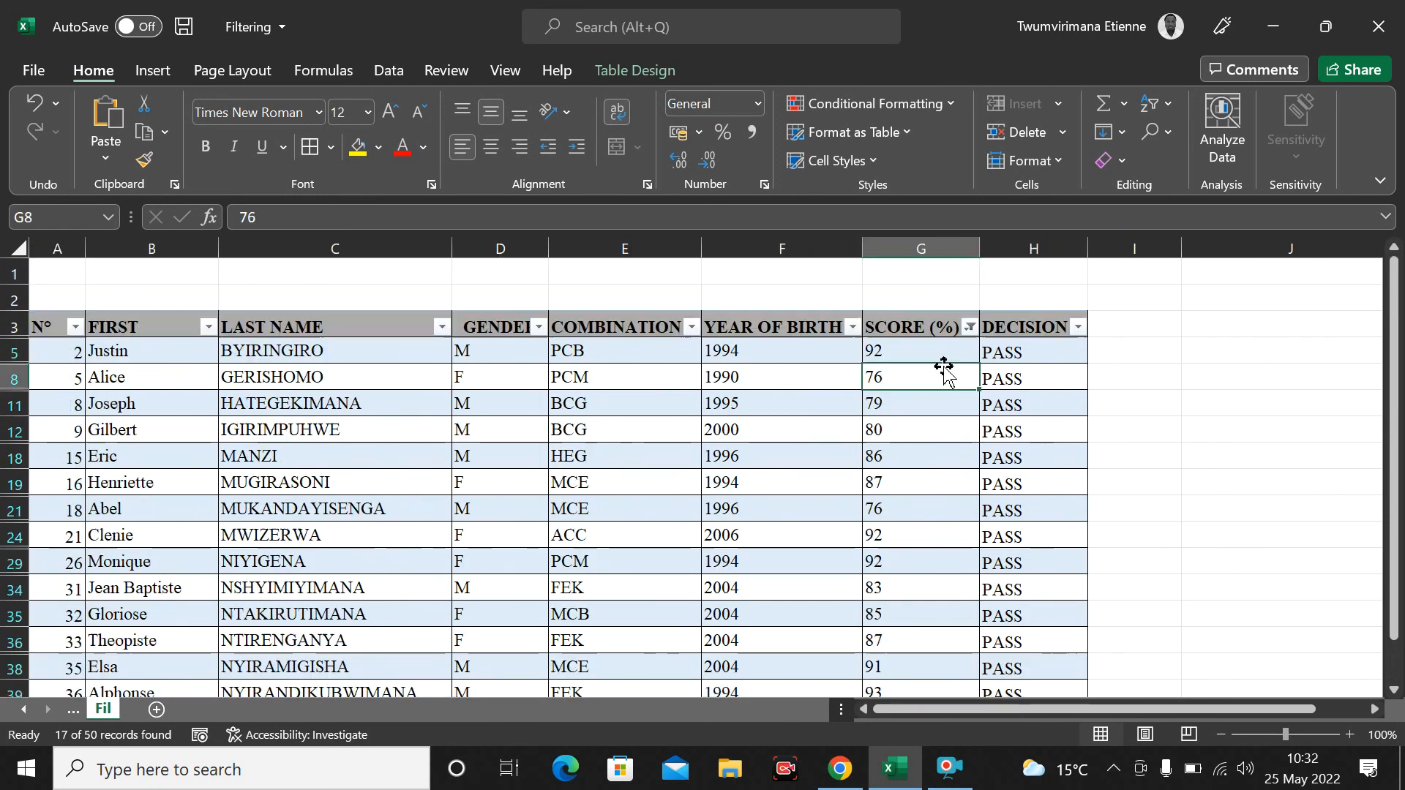
click(970, 328)
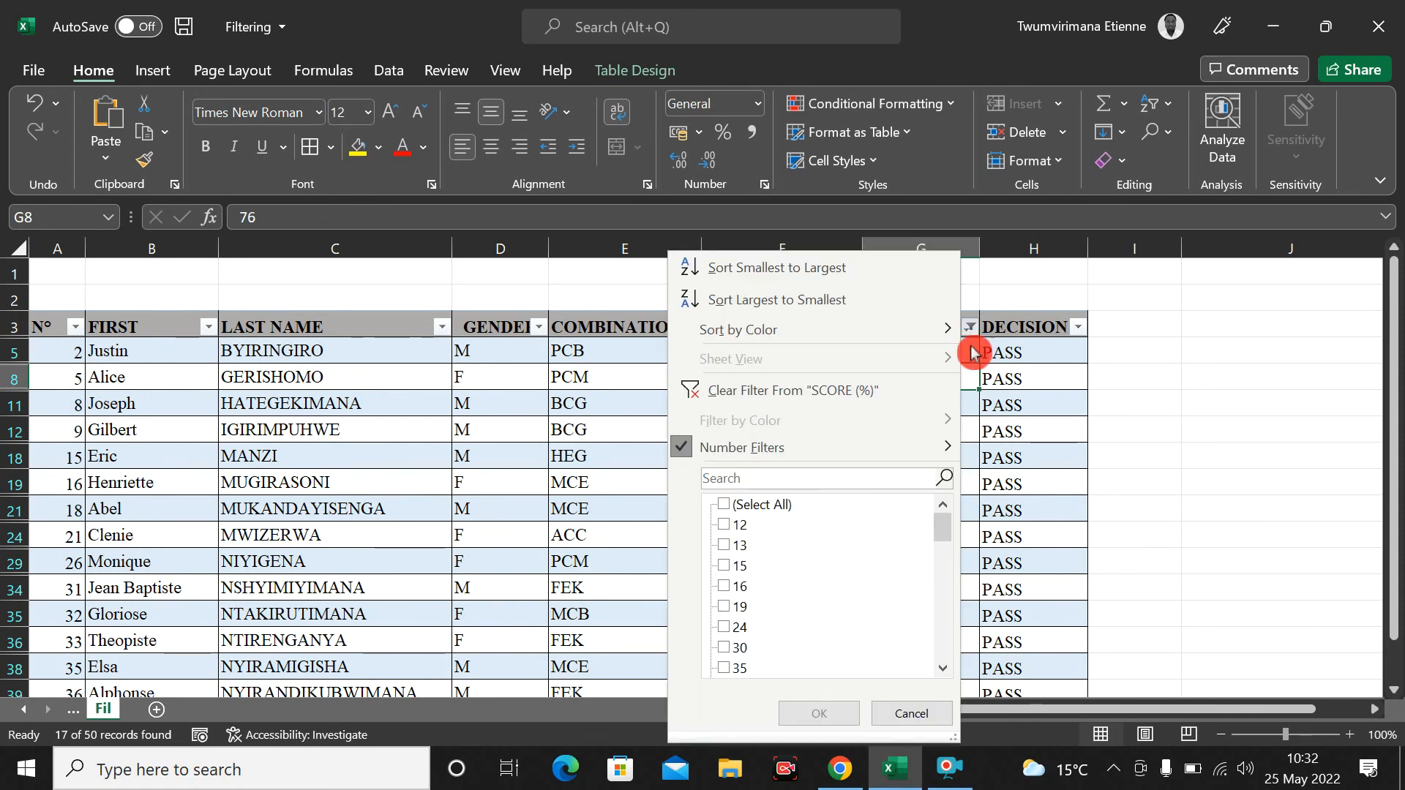
click(822, 403)
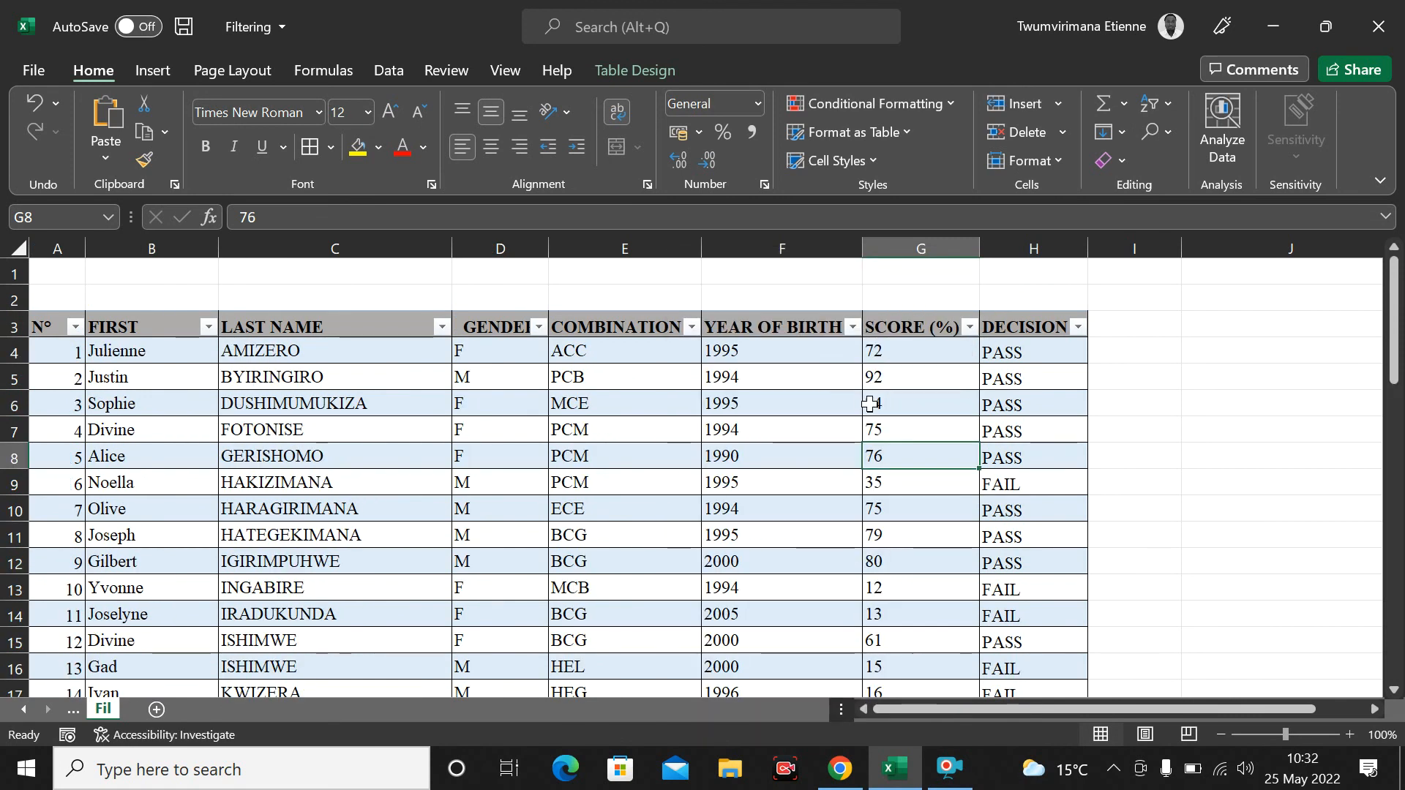
Step: Filter the SCORE (%) column with the Top 10 filter set to the top 5 items
click(971, 329)
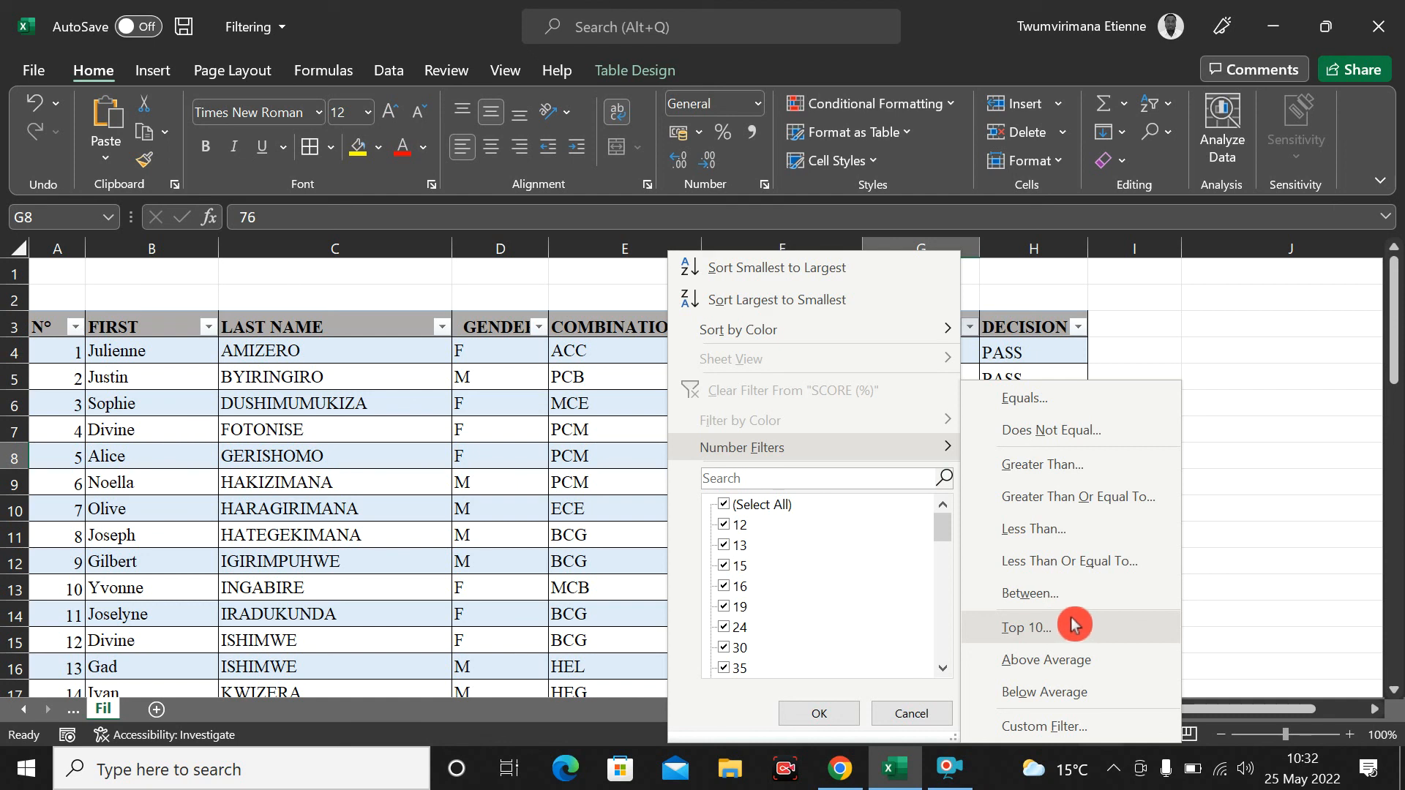
click(1029, 628)
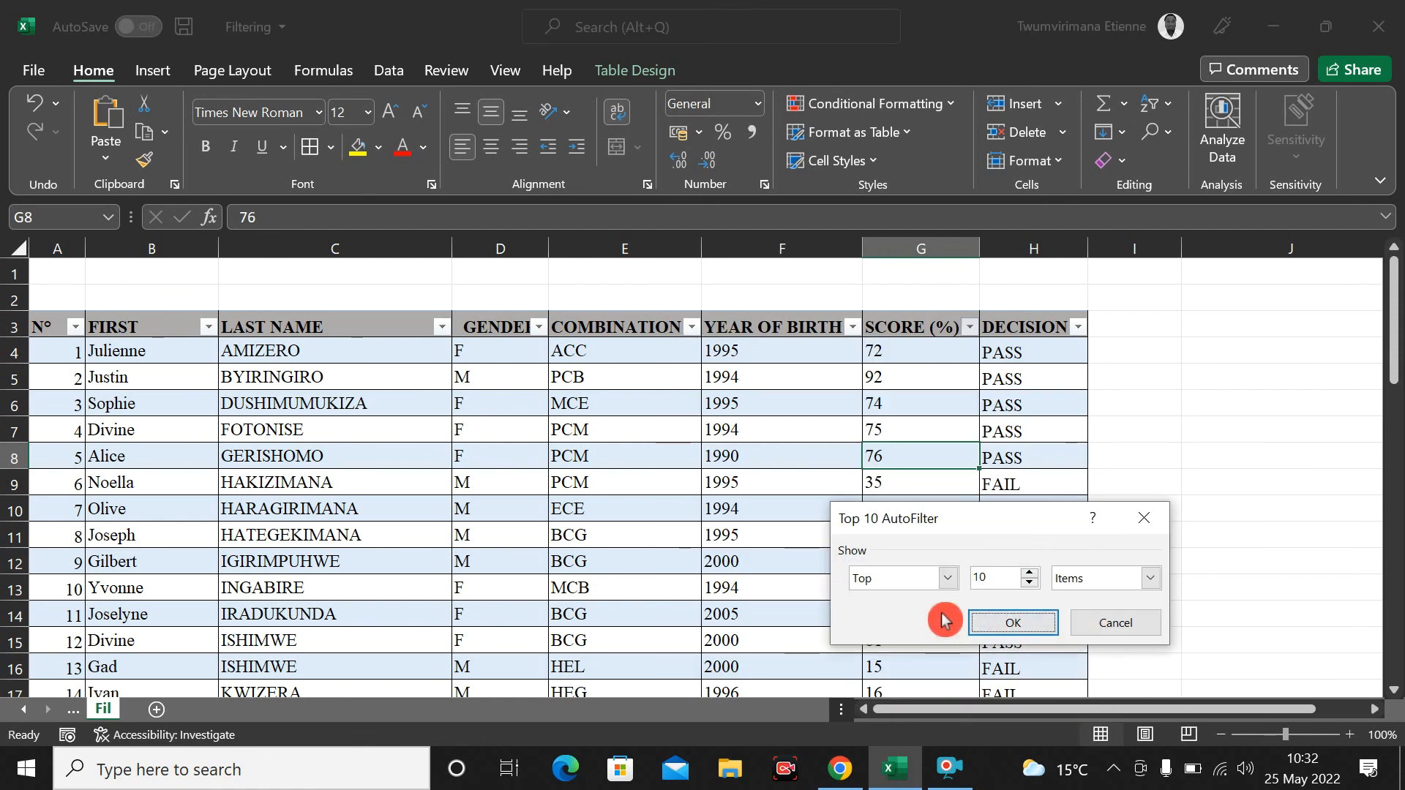
click(1031, 575)
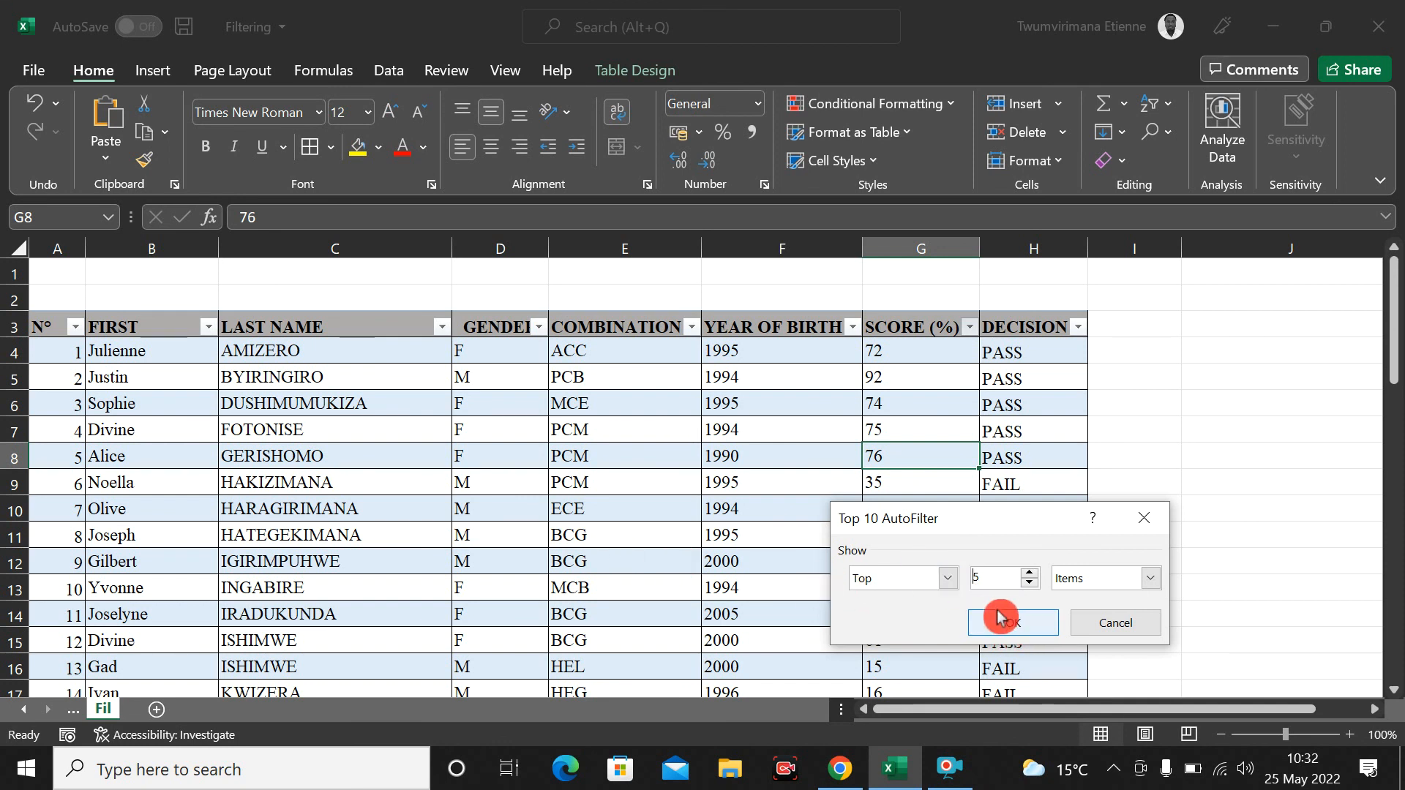
click(1017, 621)
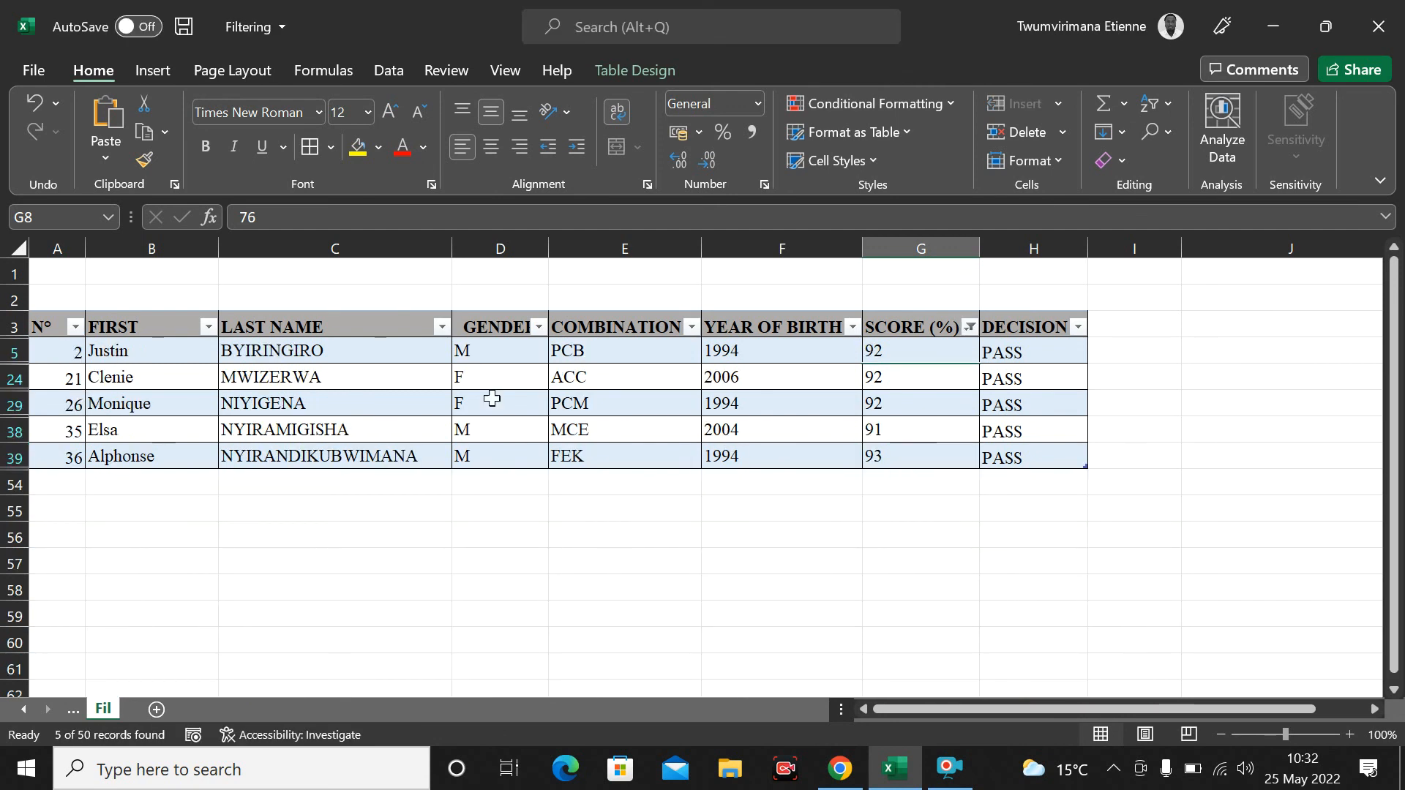
Step: Check the scores of the top 5 records, then clear the filter from the SCORE (%) column
click(900, 350)
click(904, 381)
click(942, 405)
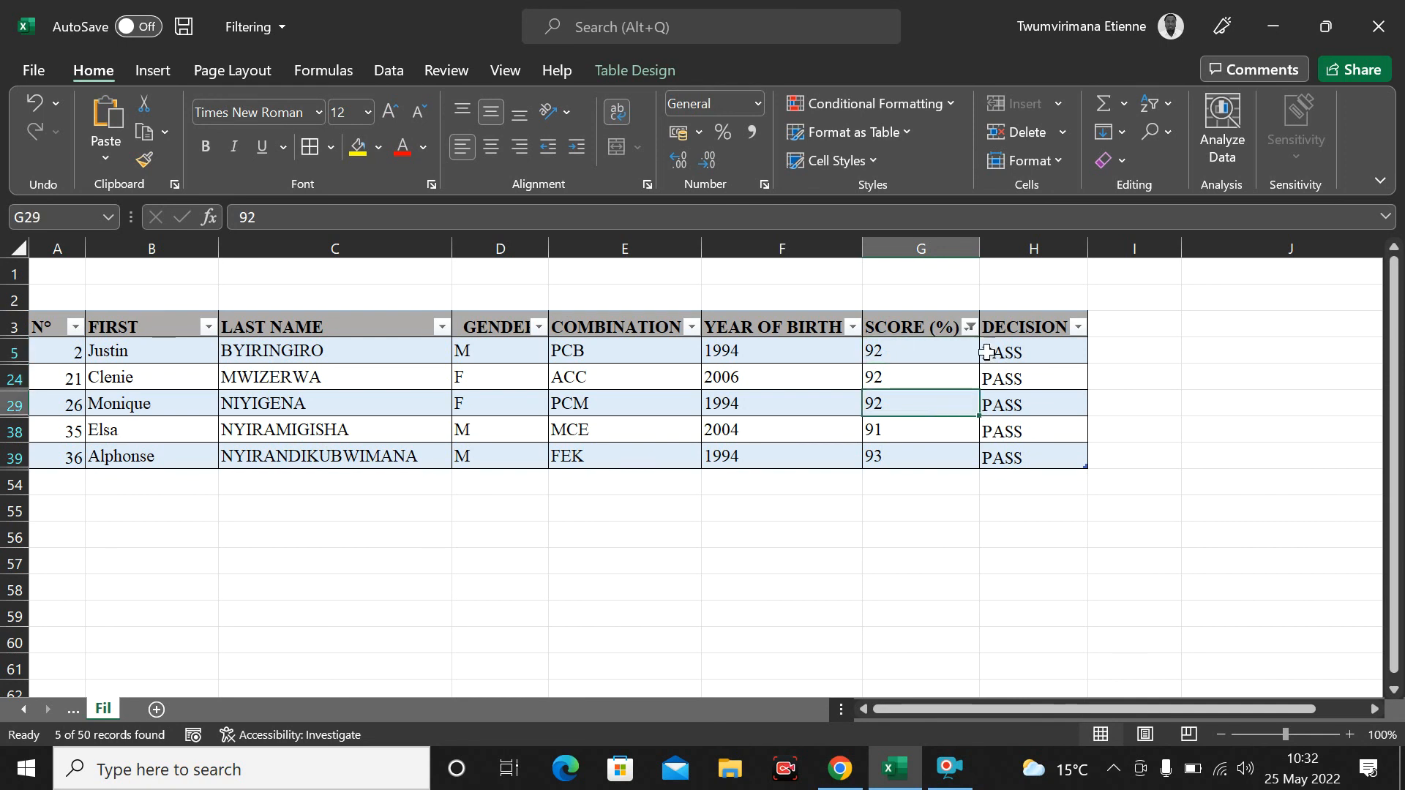
click(970, 327)
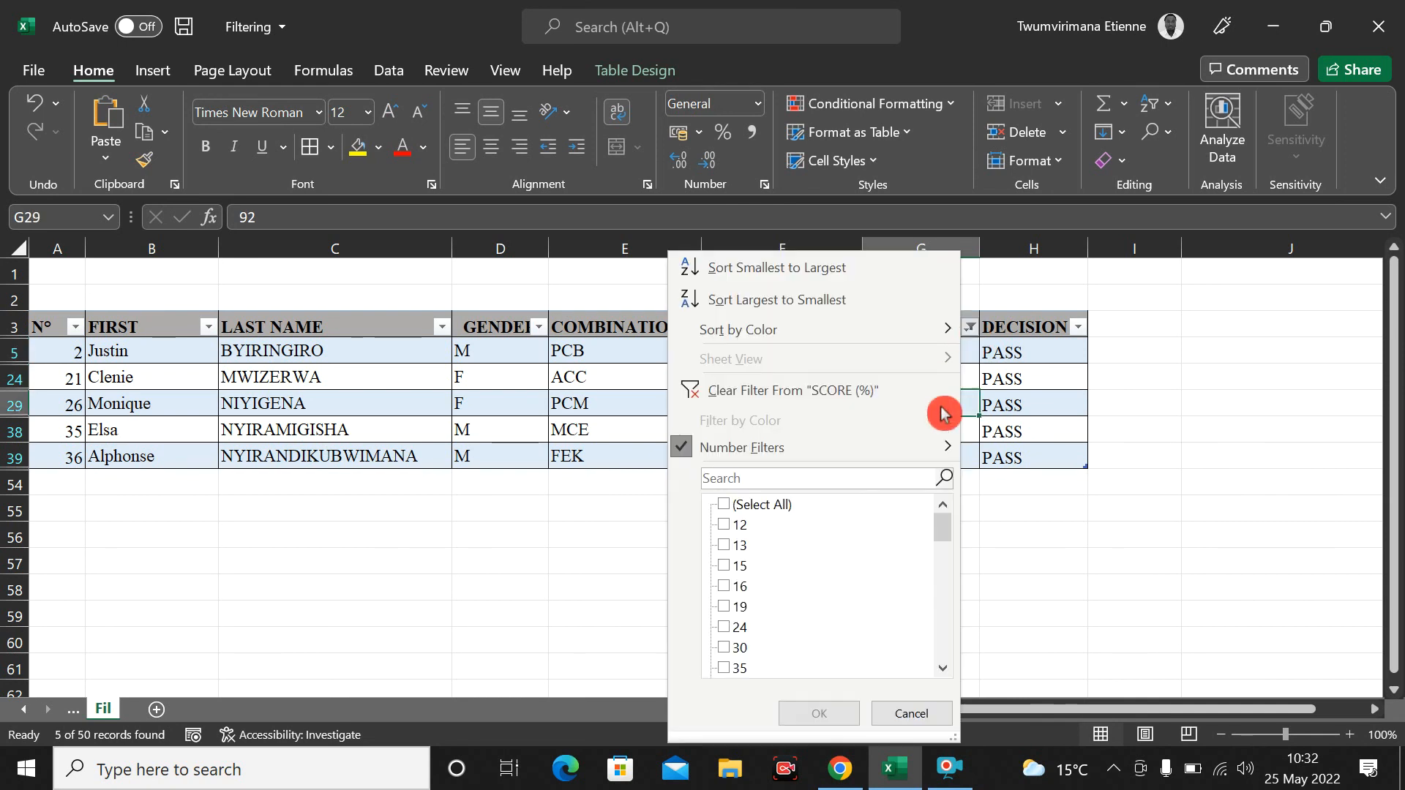
mouse_move(832, 444)
click(764, 391)
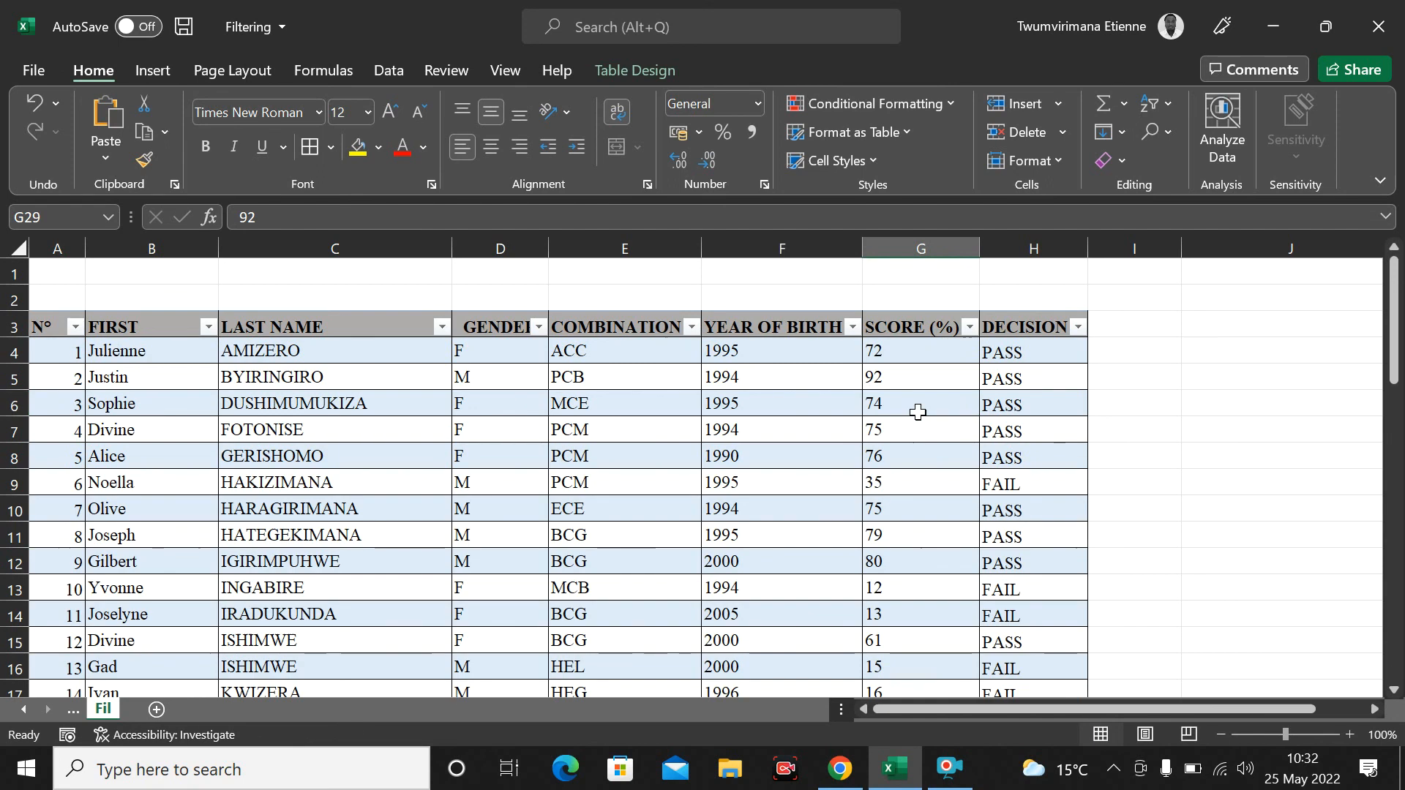
Step: Apply a number filter to the SCORE (%) column showing only scores less than 50
click(972, 329)
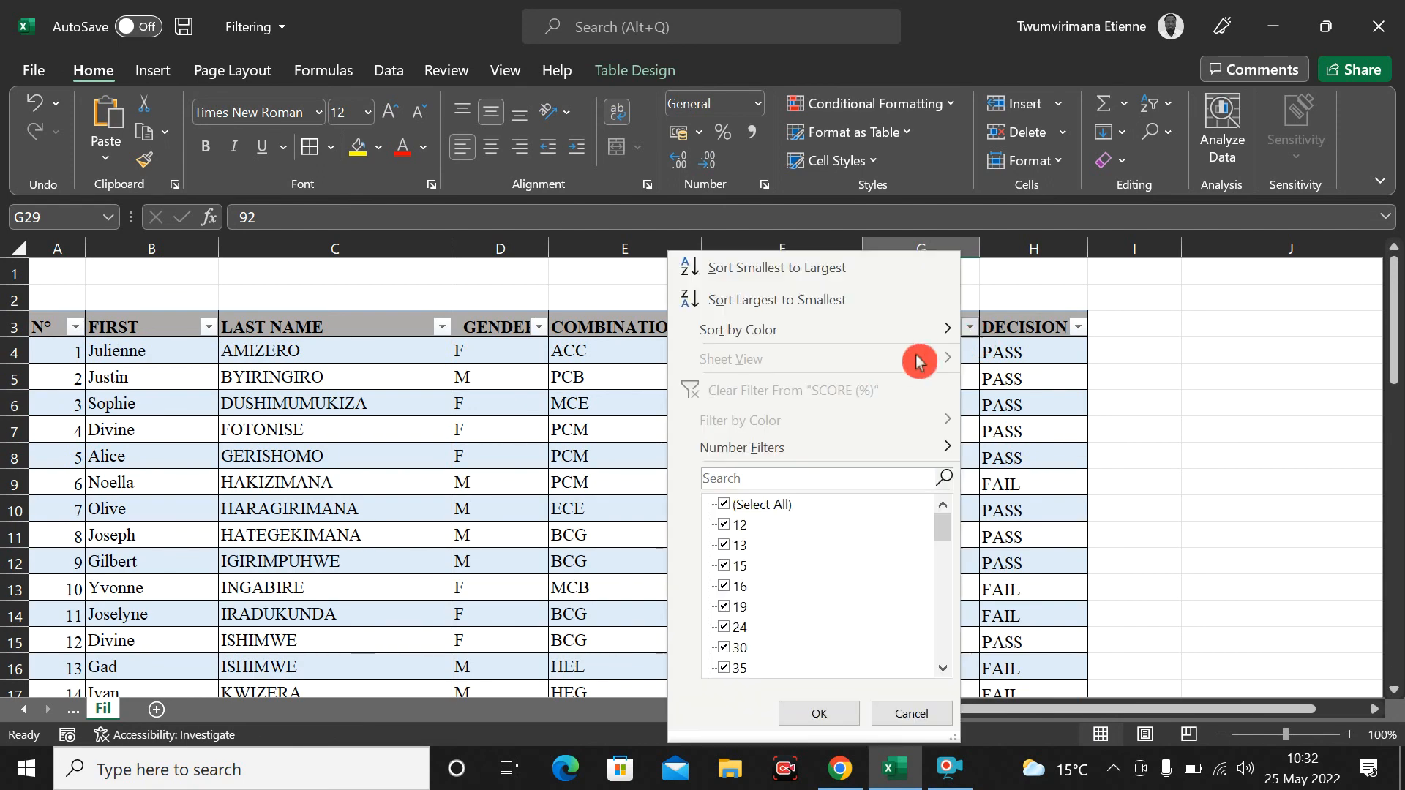
mouse_move(785, 450)
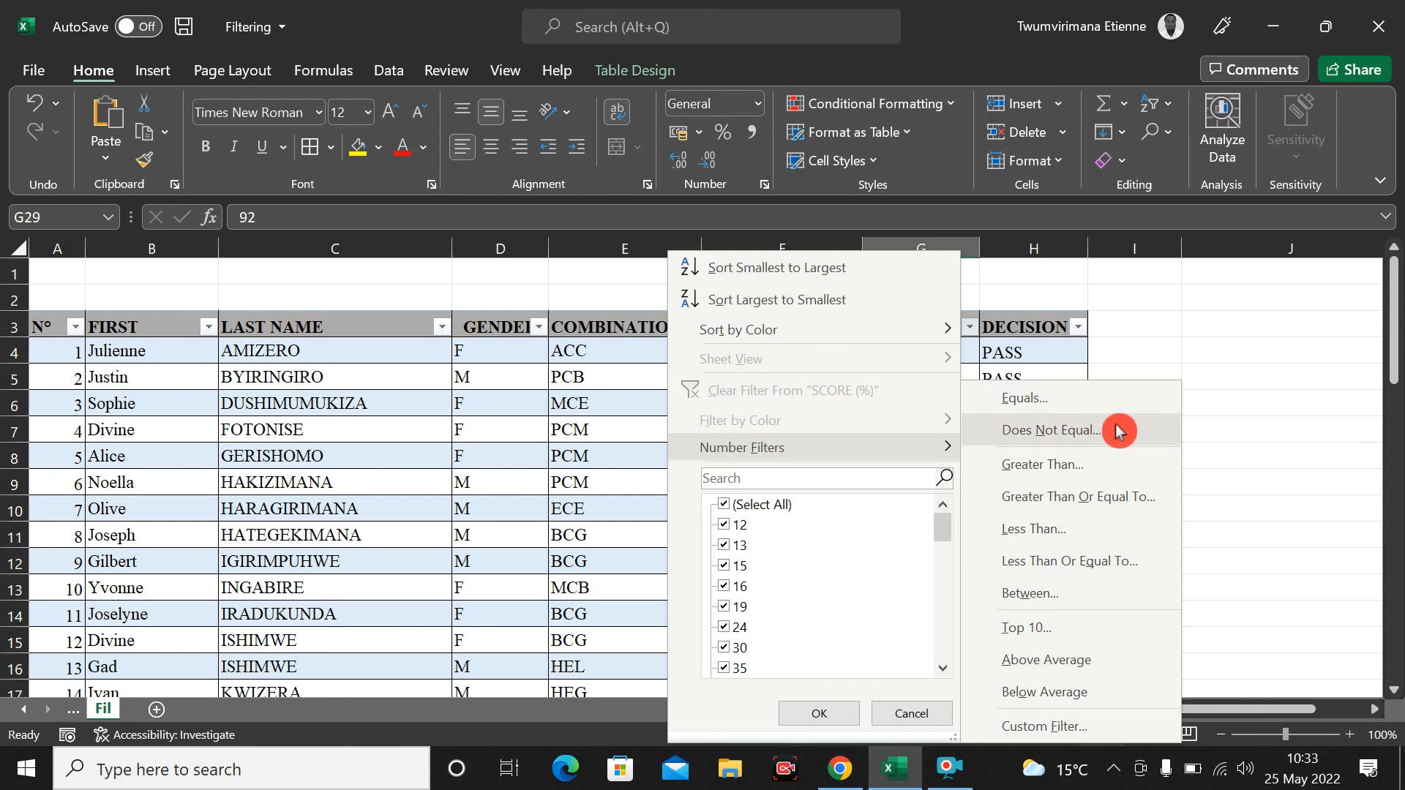
click(1035, 534)
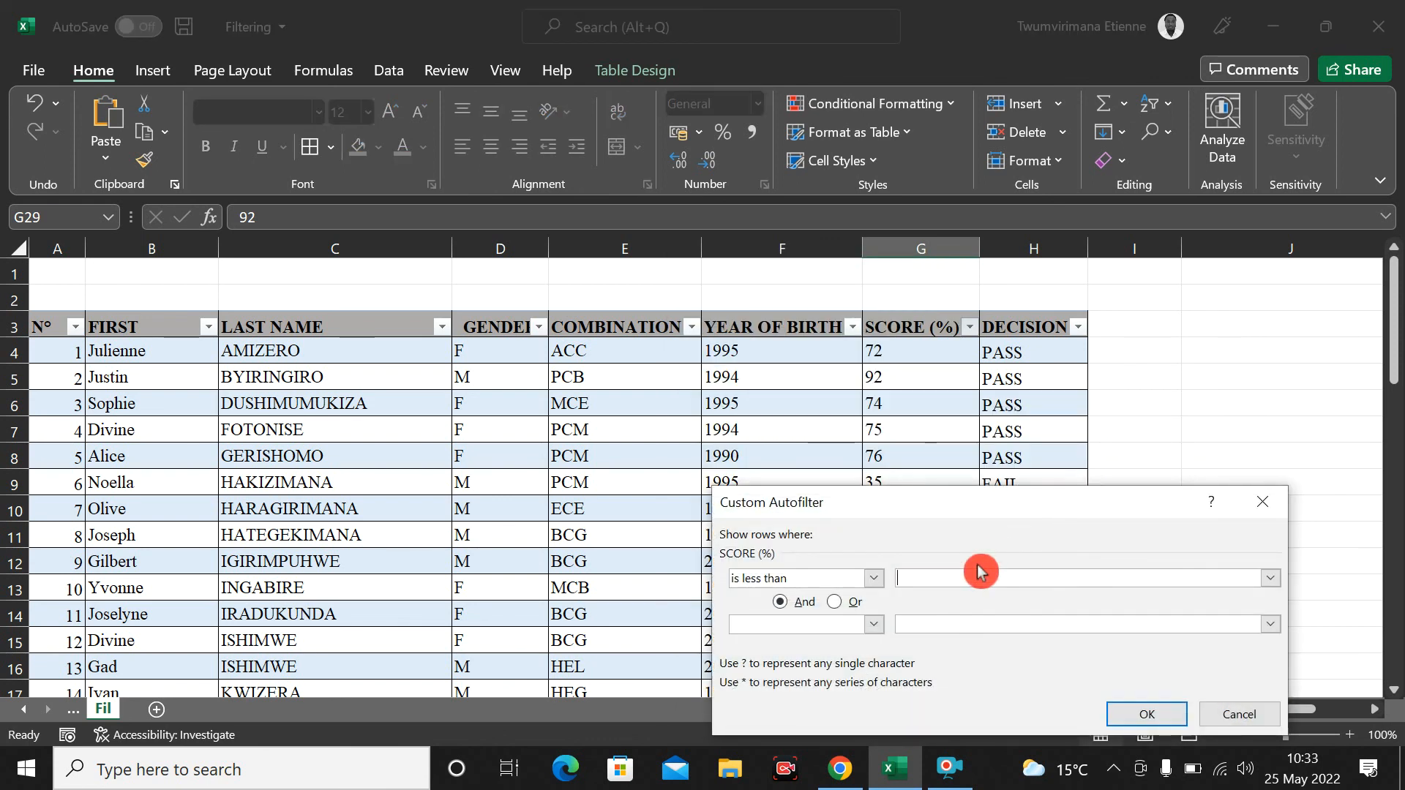
text(50)
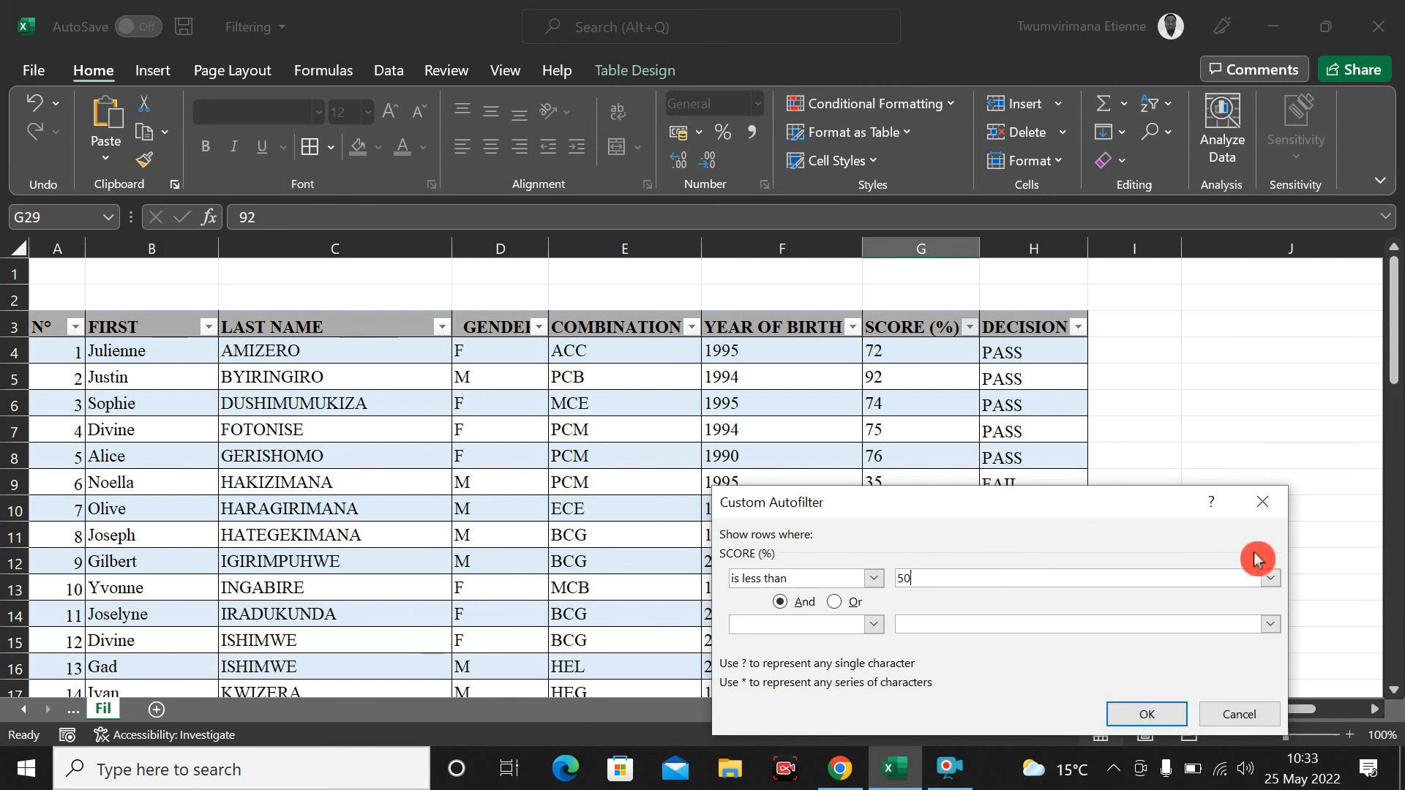
click(1157, 716)
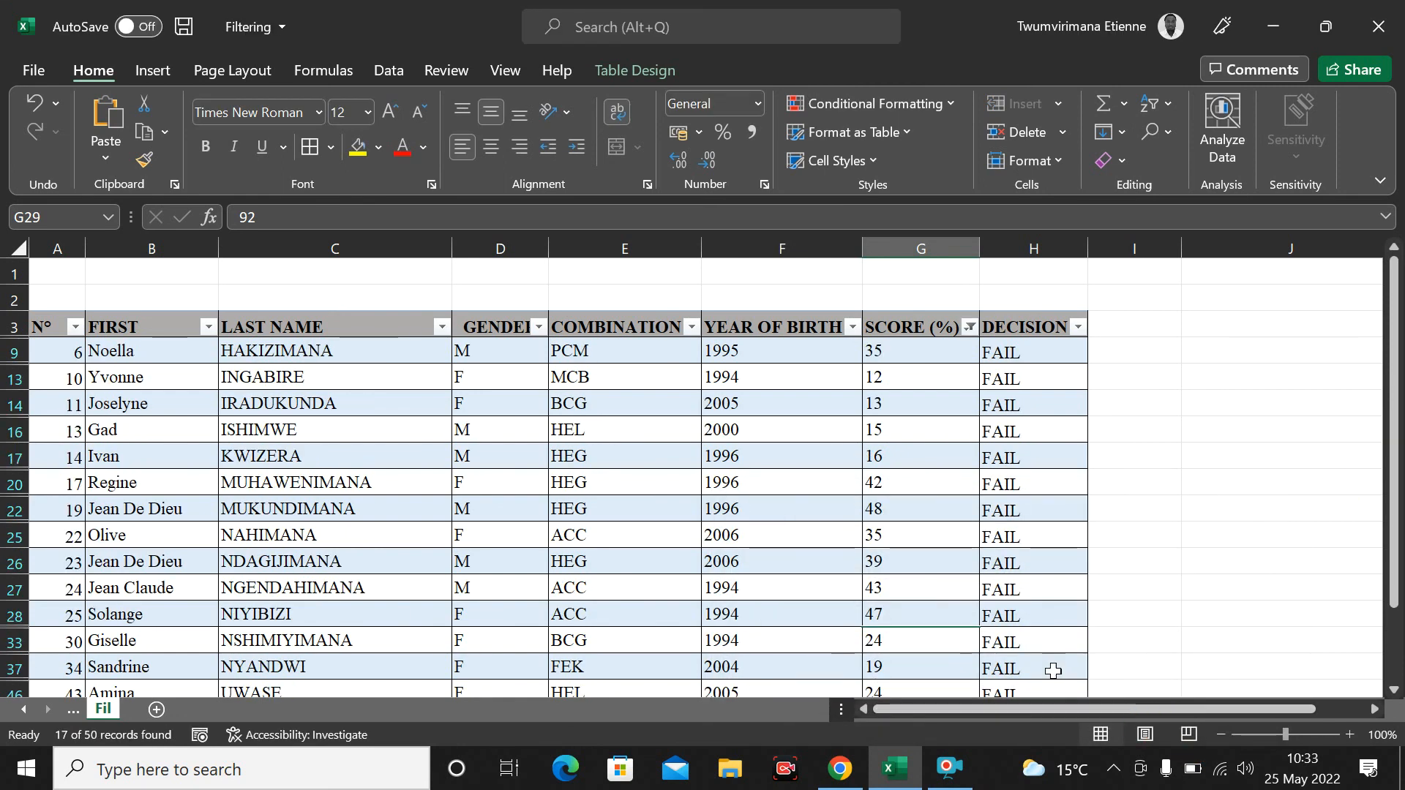
Step: Review the records scoring below 50, then clear the filter from the SCORE (%) column
scroll(753, 555, down, 3)
scroll(724, 516, up, 3)
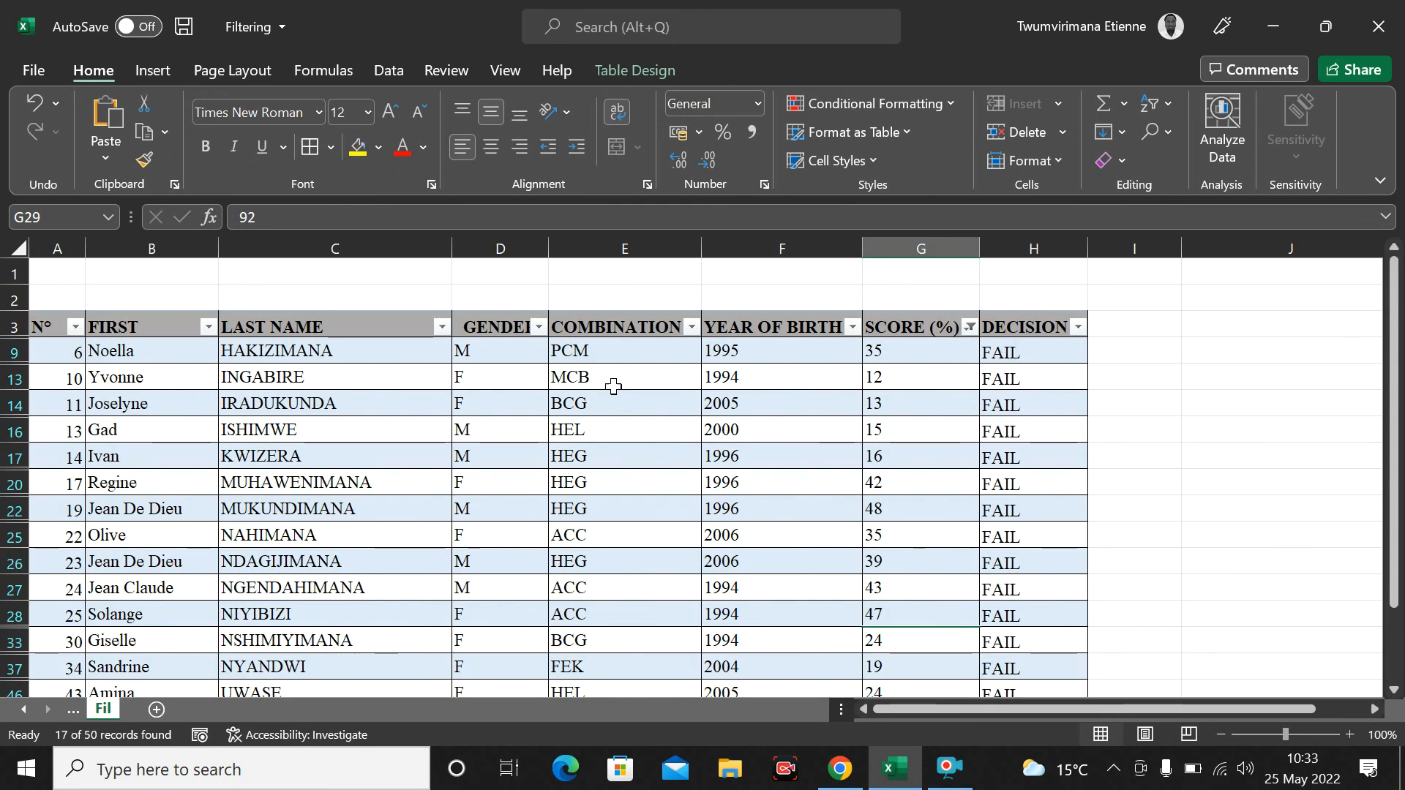
scroll(1005, 374, down, 5)
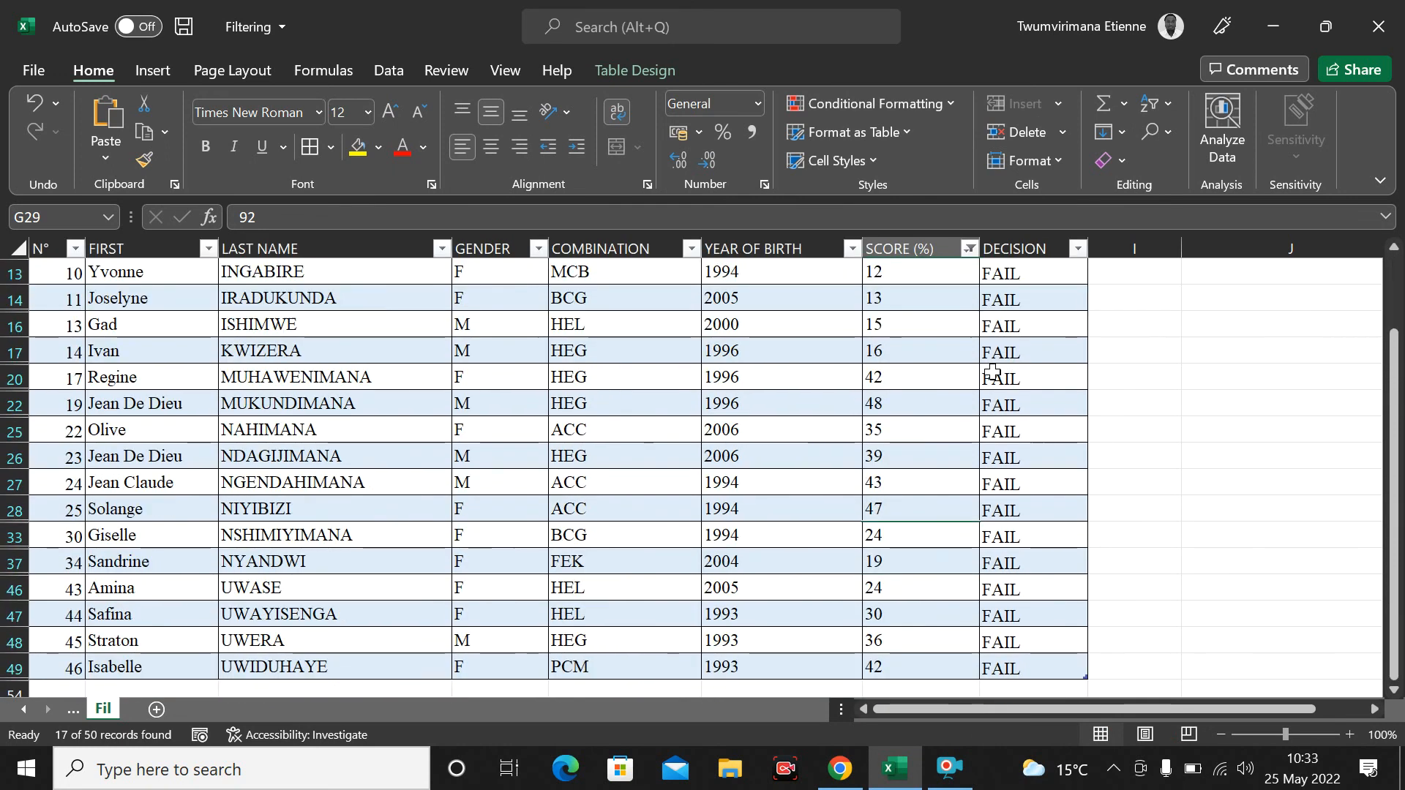
scroll(947, 365, up, 5)
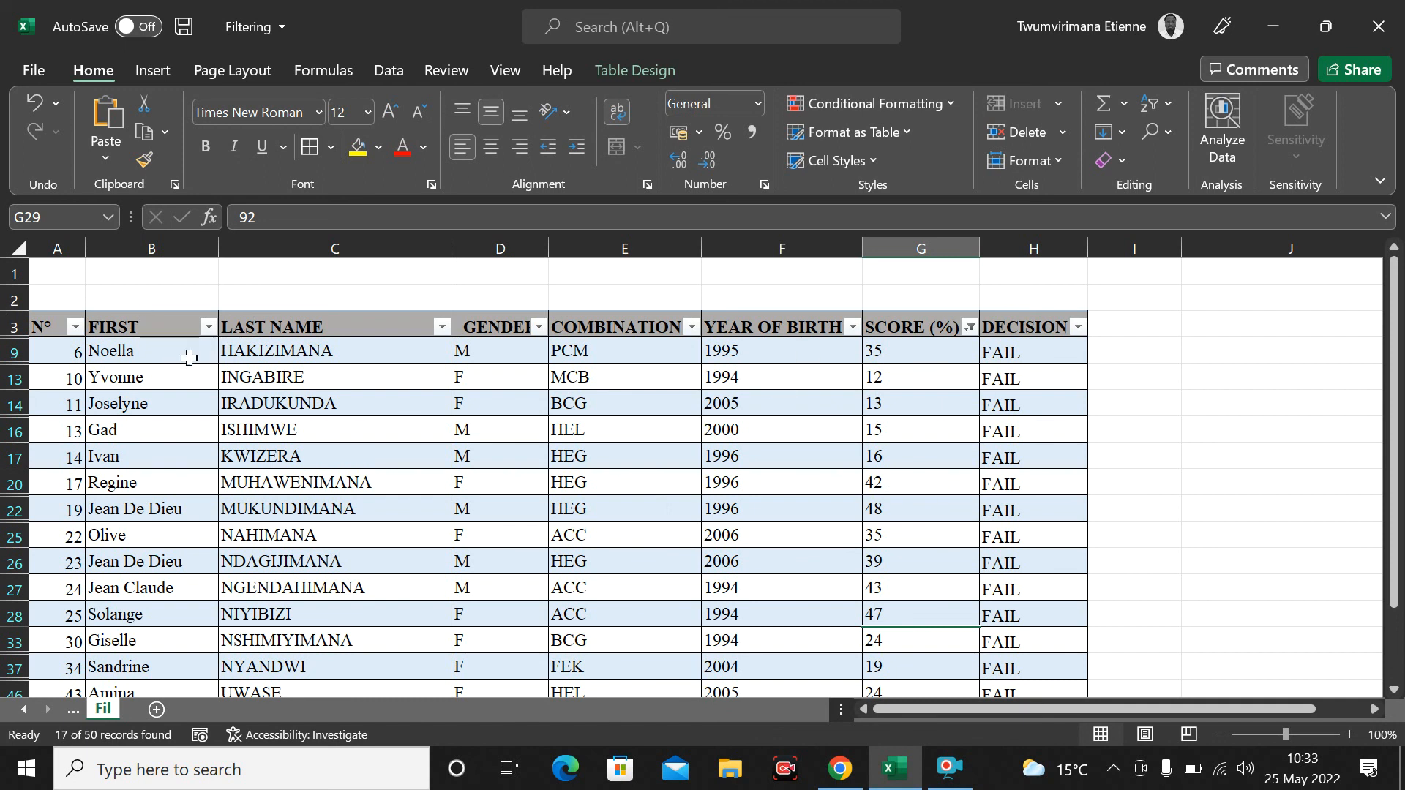
click(972, 328)
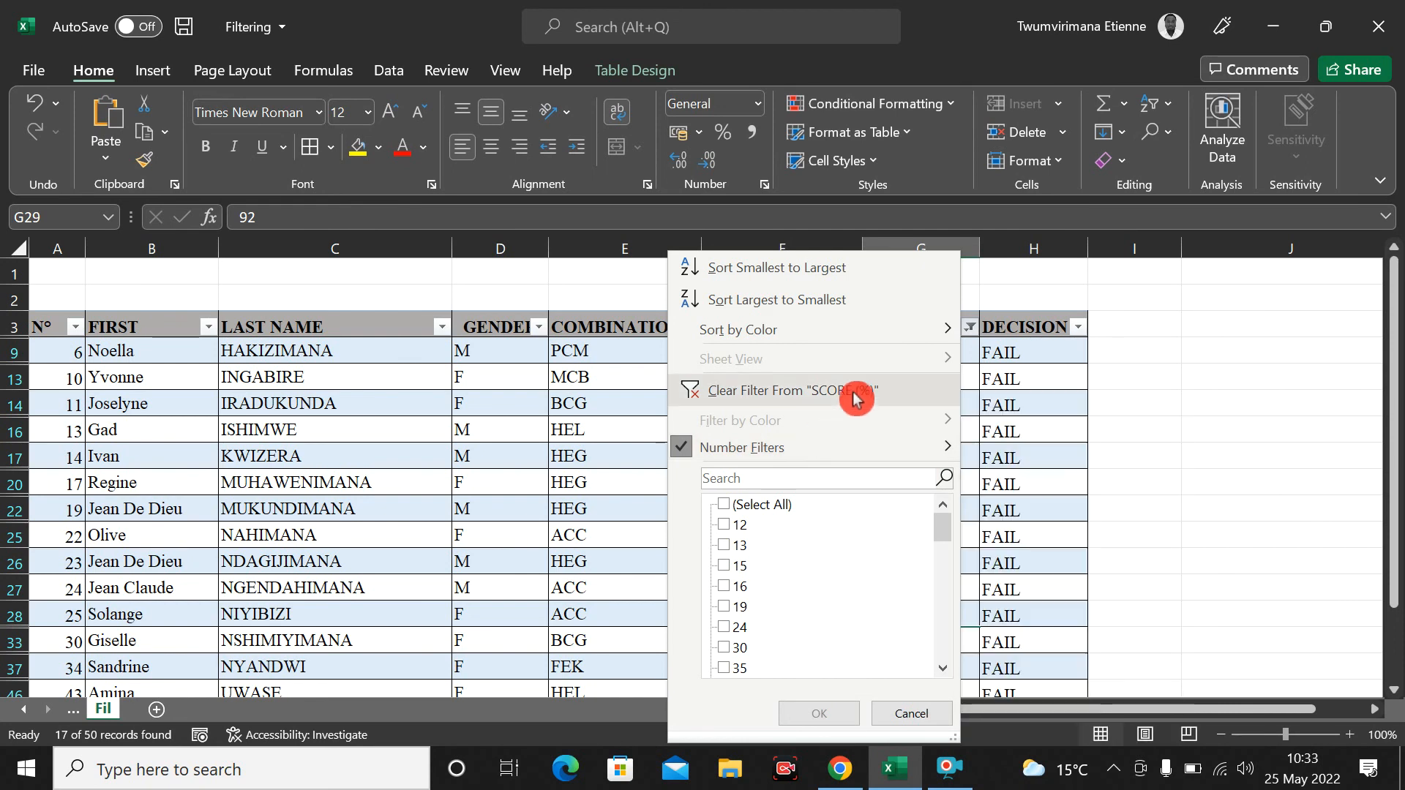
click(798, 396)
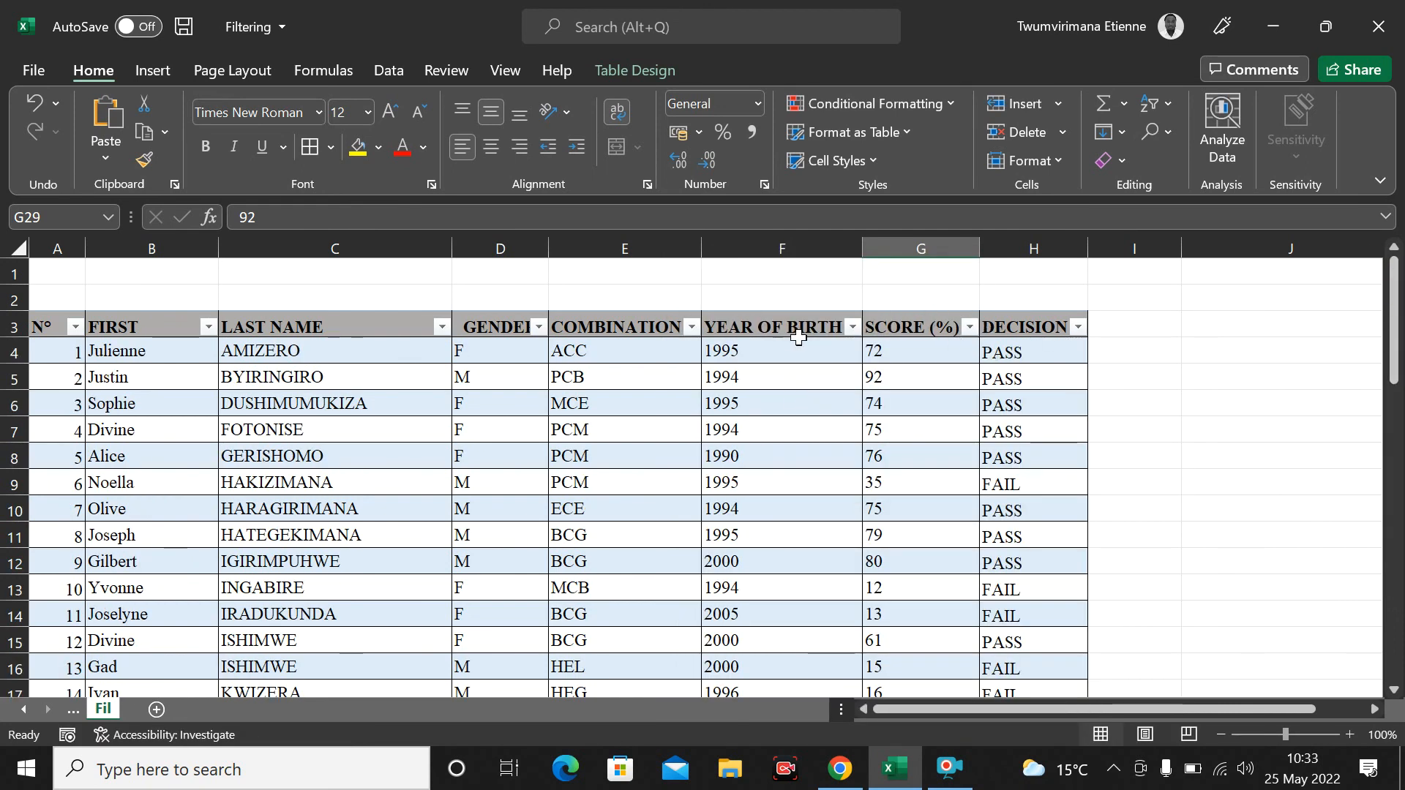
Step: Examine the text filter options available for the DECISION column
click(1079, 328)
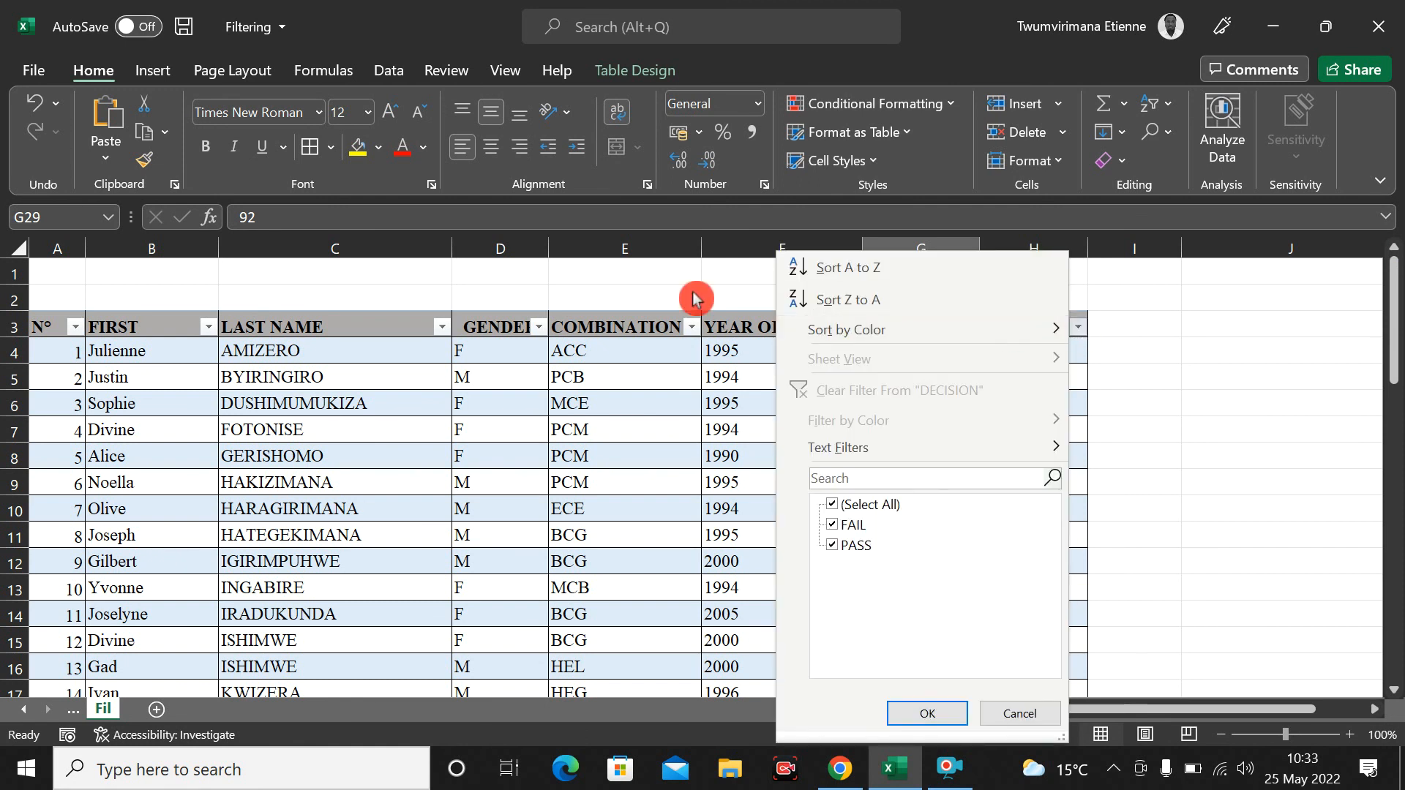
mouse_move(827, 446)
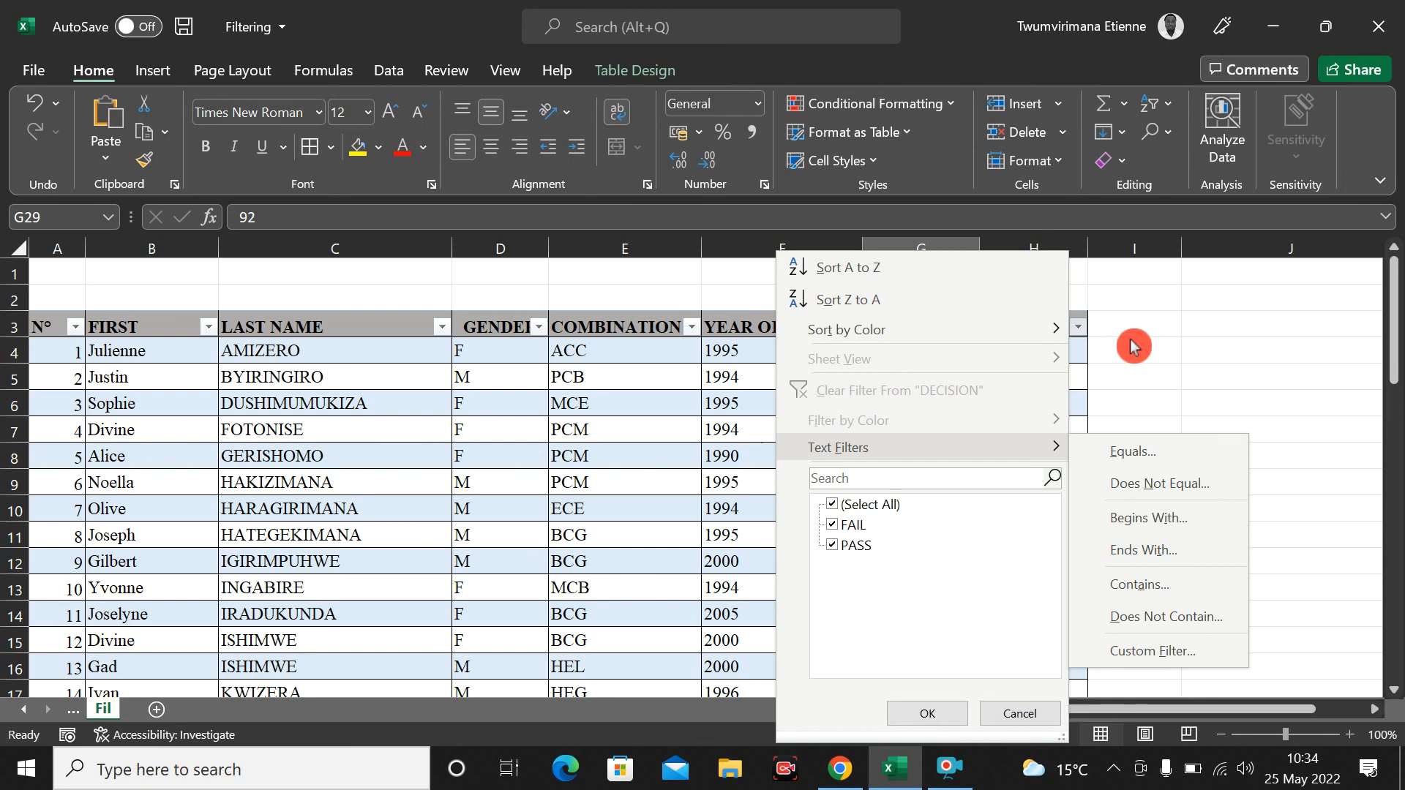
click(1165, 347)
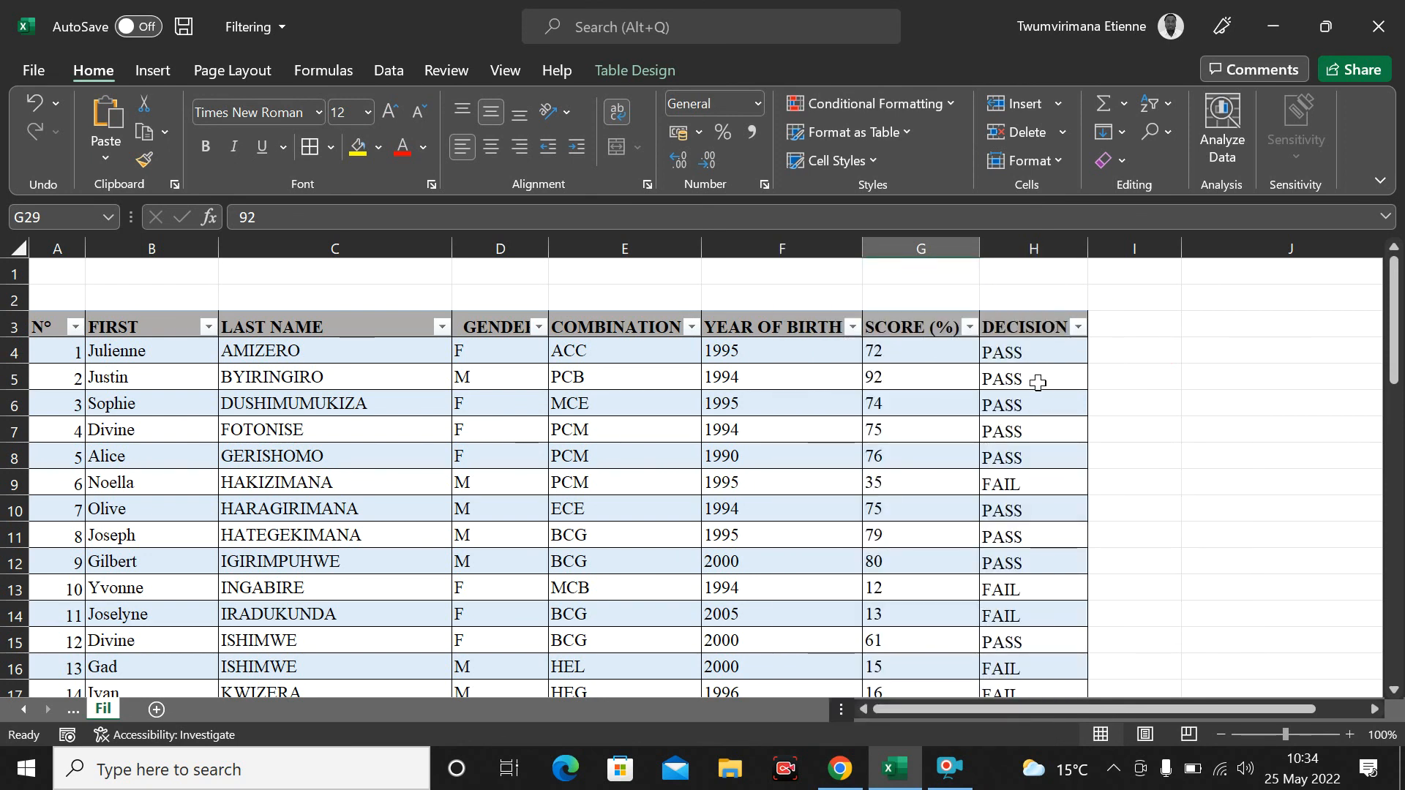
Step: Inspect the first record's cells from DECISION back to GENDER, and the formula behind its DECISION value
click(1032, 359)
click(908, 360)
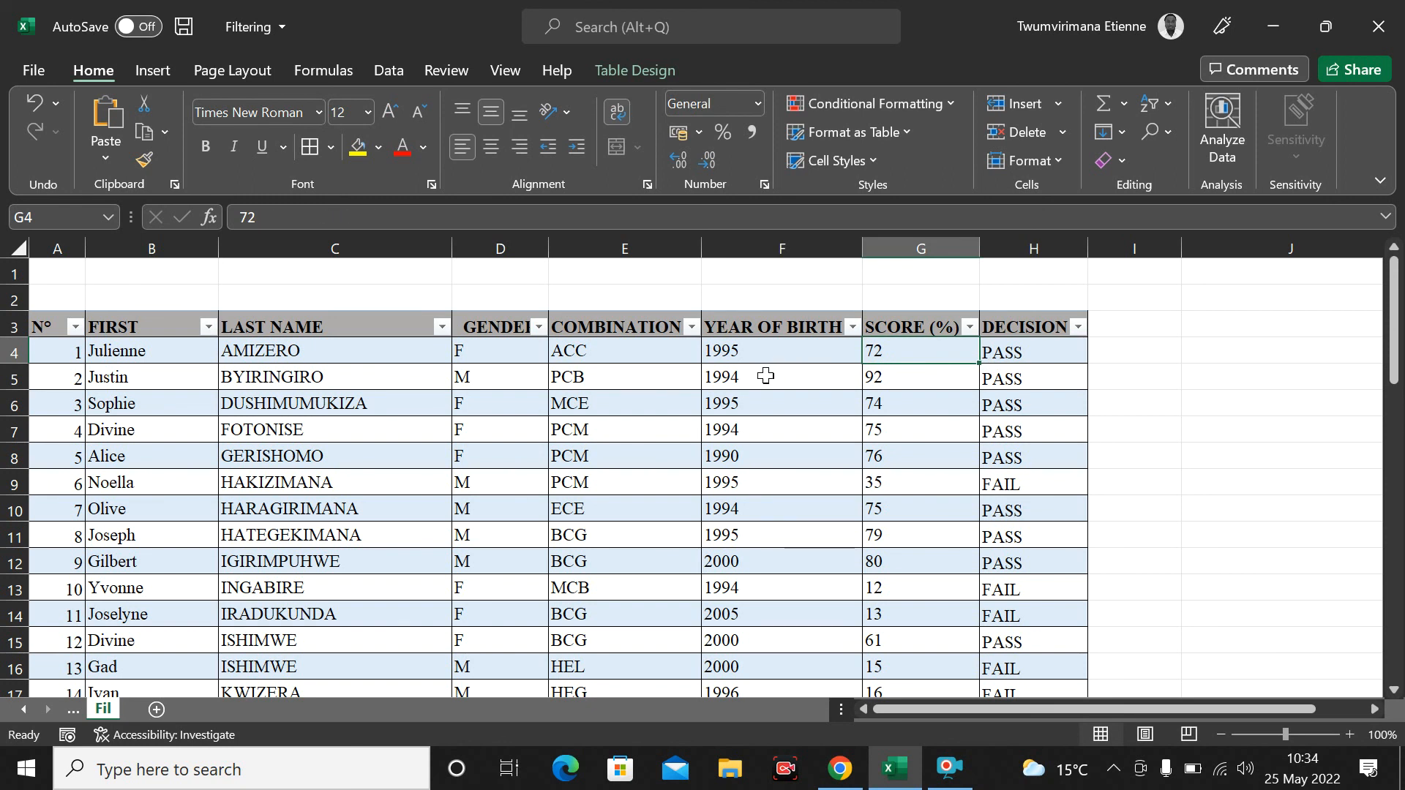
click(771, 358)
click(640, 354)
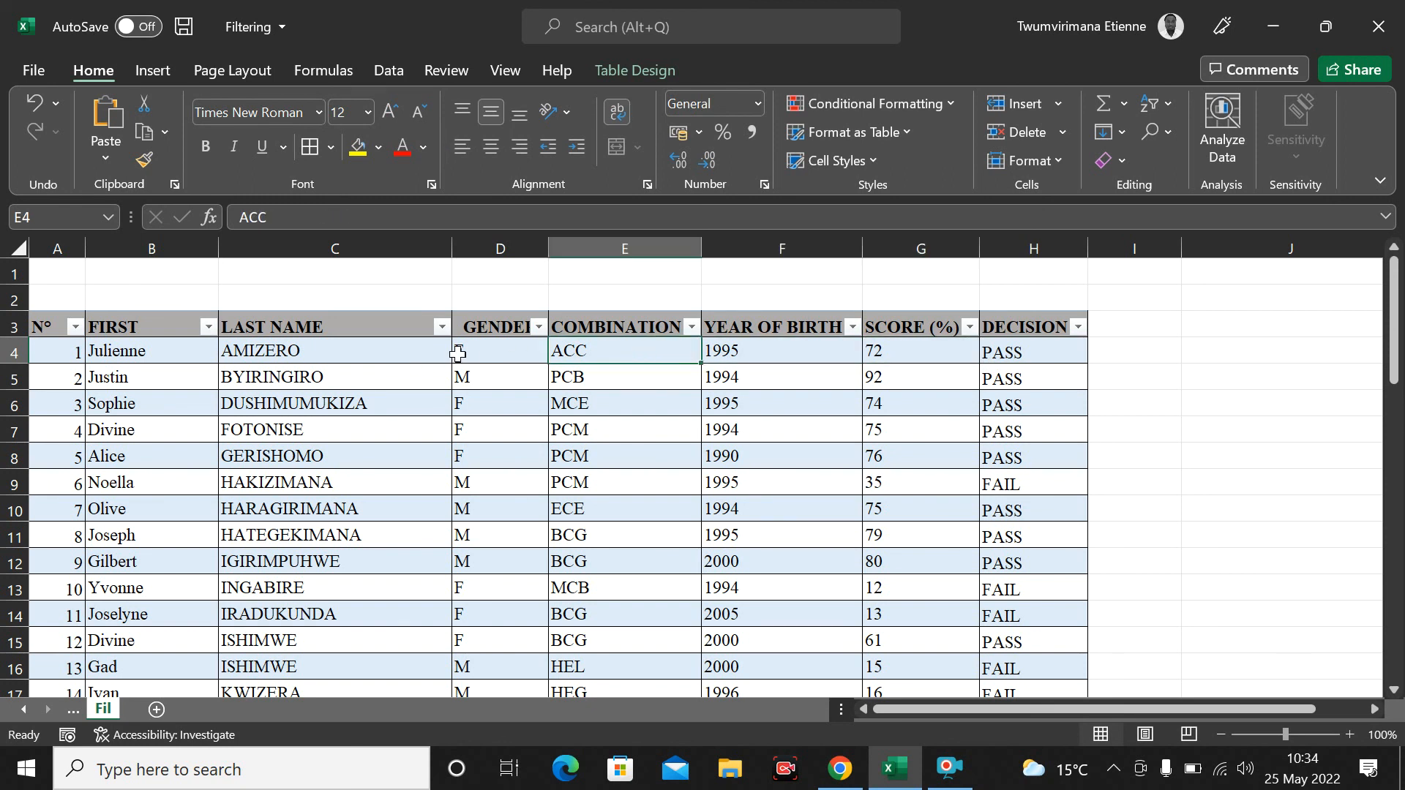
click(495, 351)
click(1074, 381)
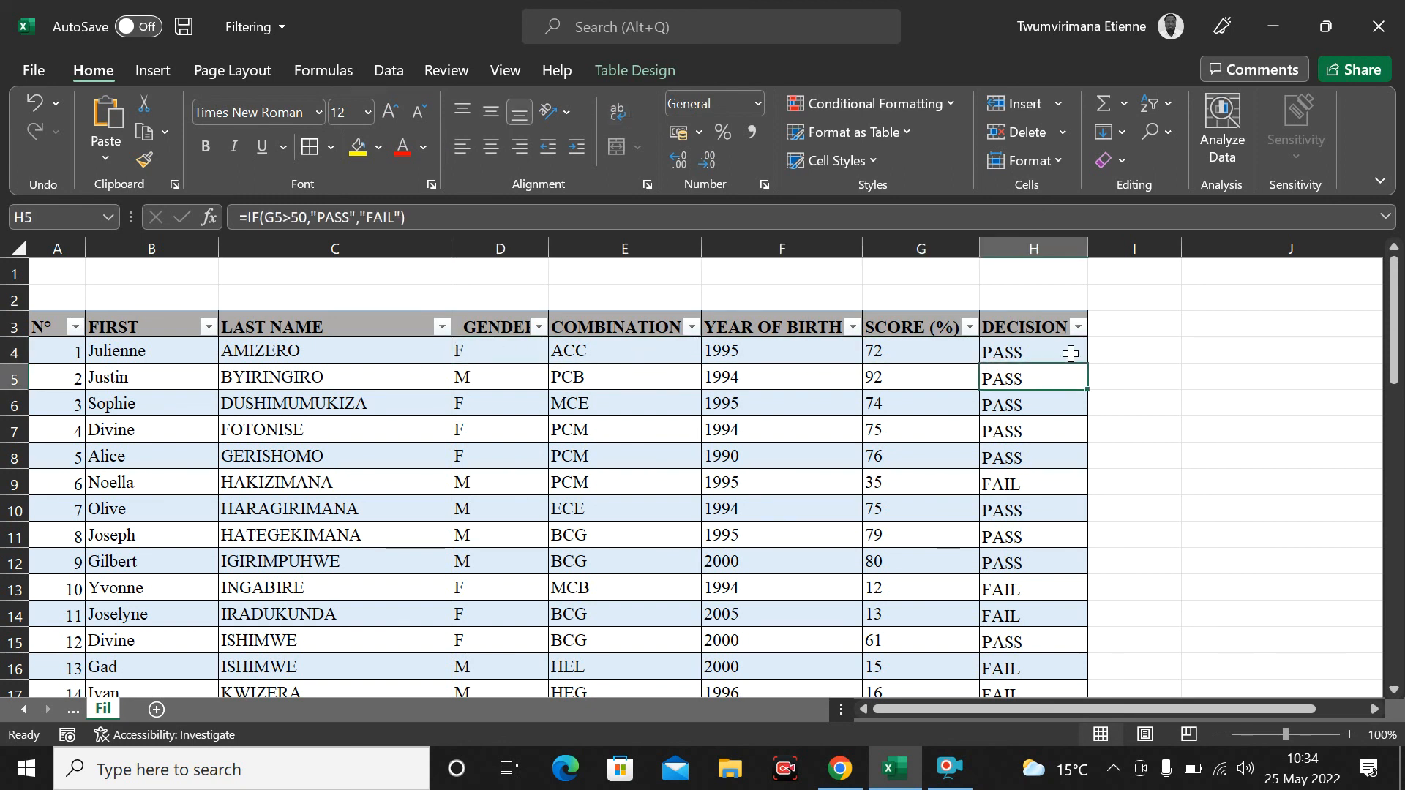
click(1070, 352)
click(1116, 356)
click(1045, 356)
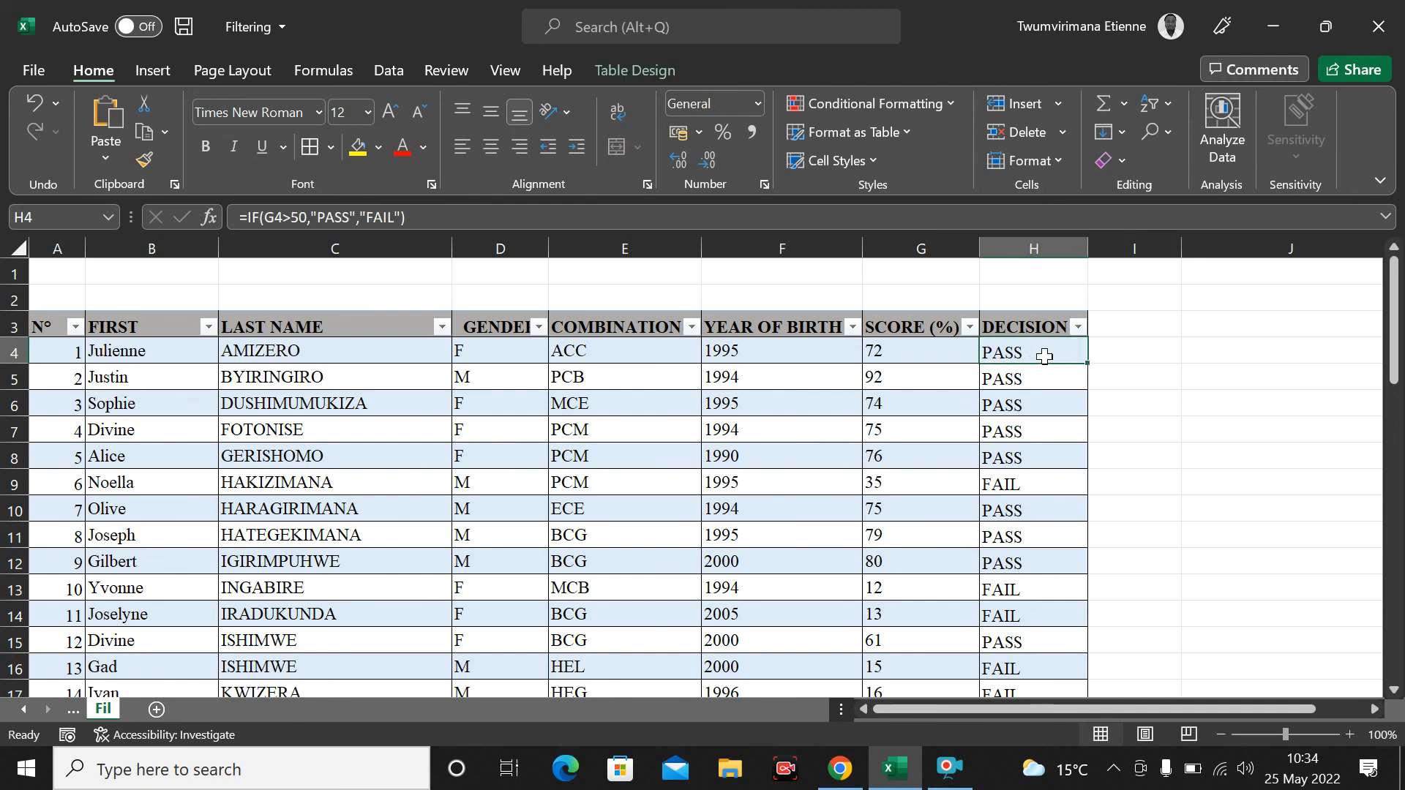
Step: Apply a text filter to the DECISION column showing only values that begin with "p"
click(1081, 329)
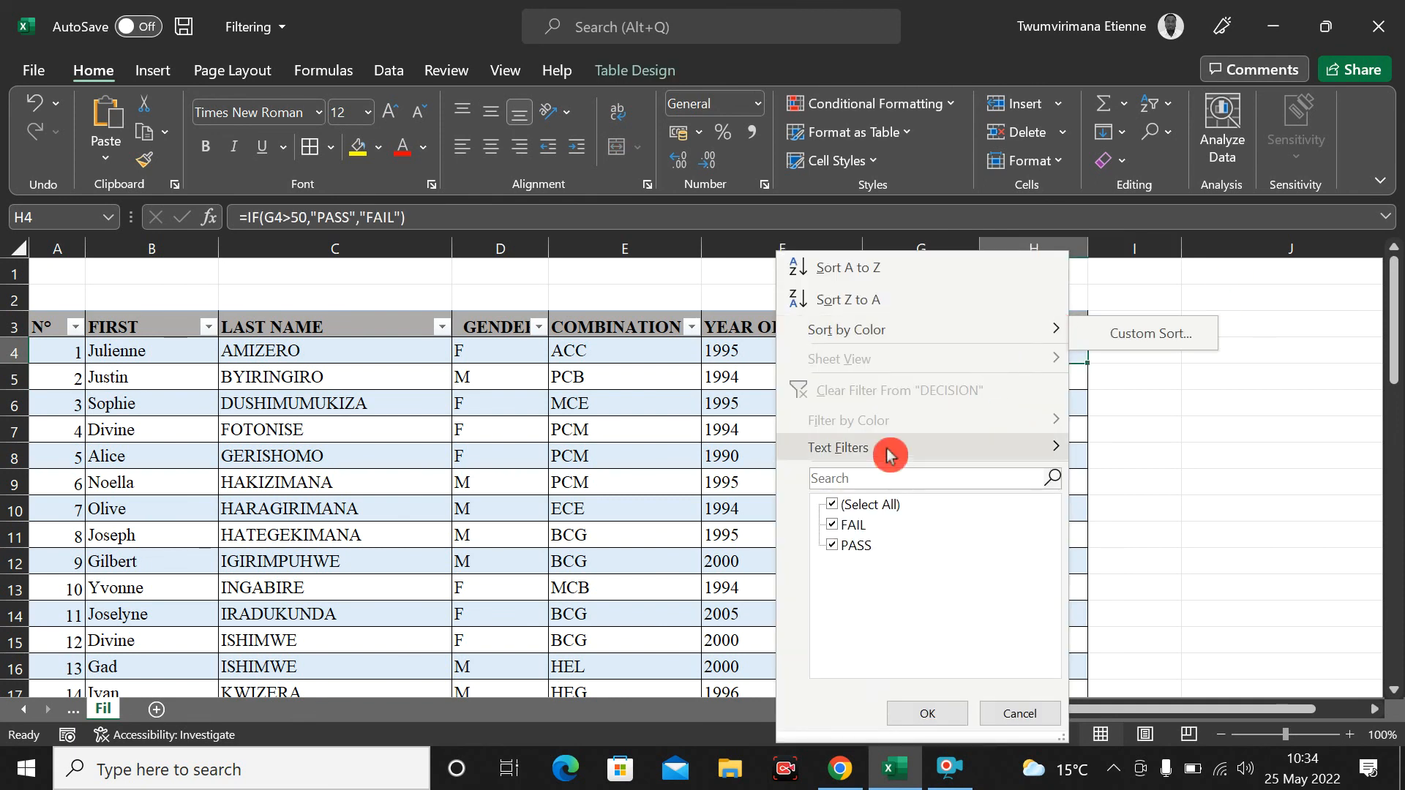
mouse_move(886, 450)
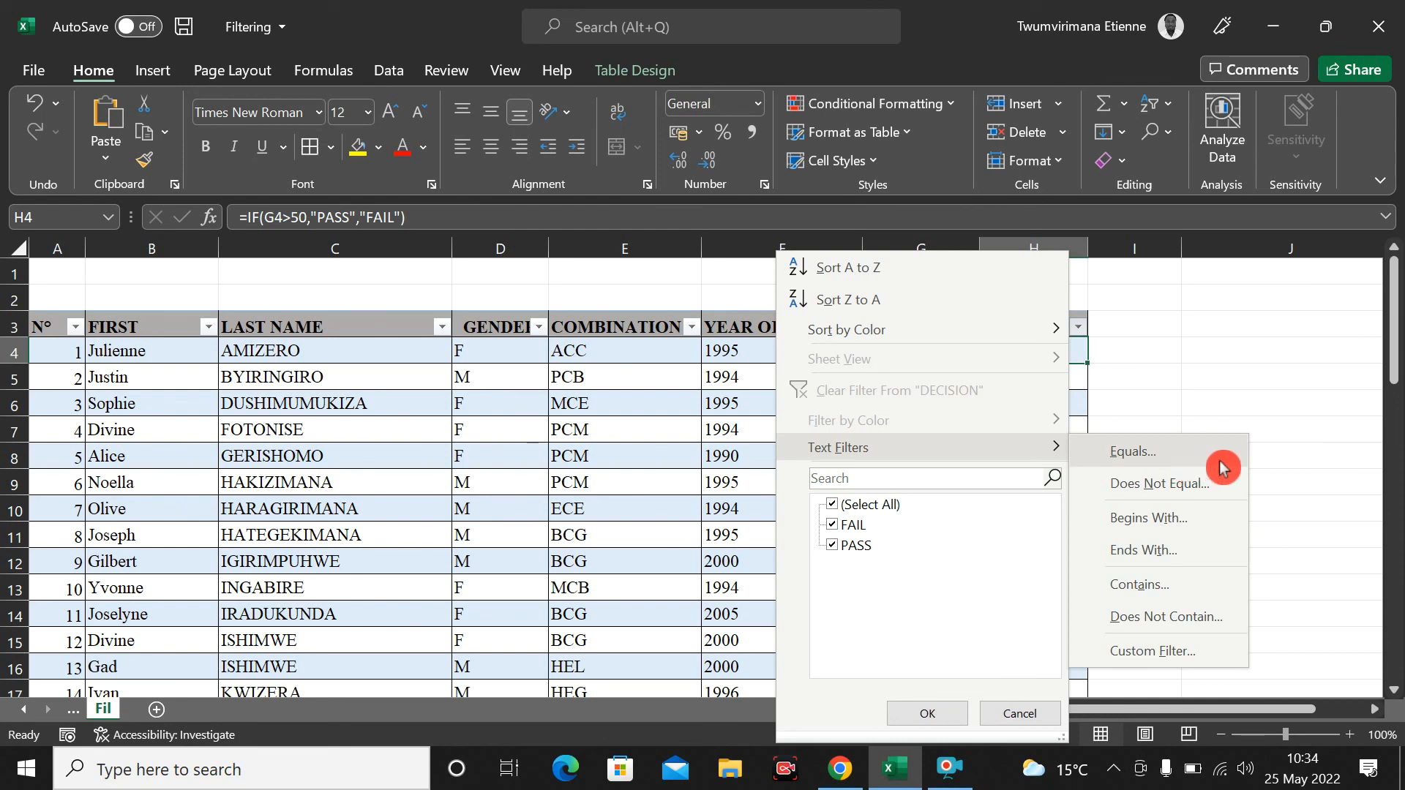
click(1144, 523)
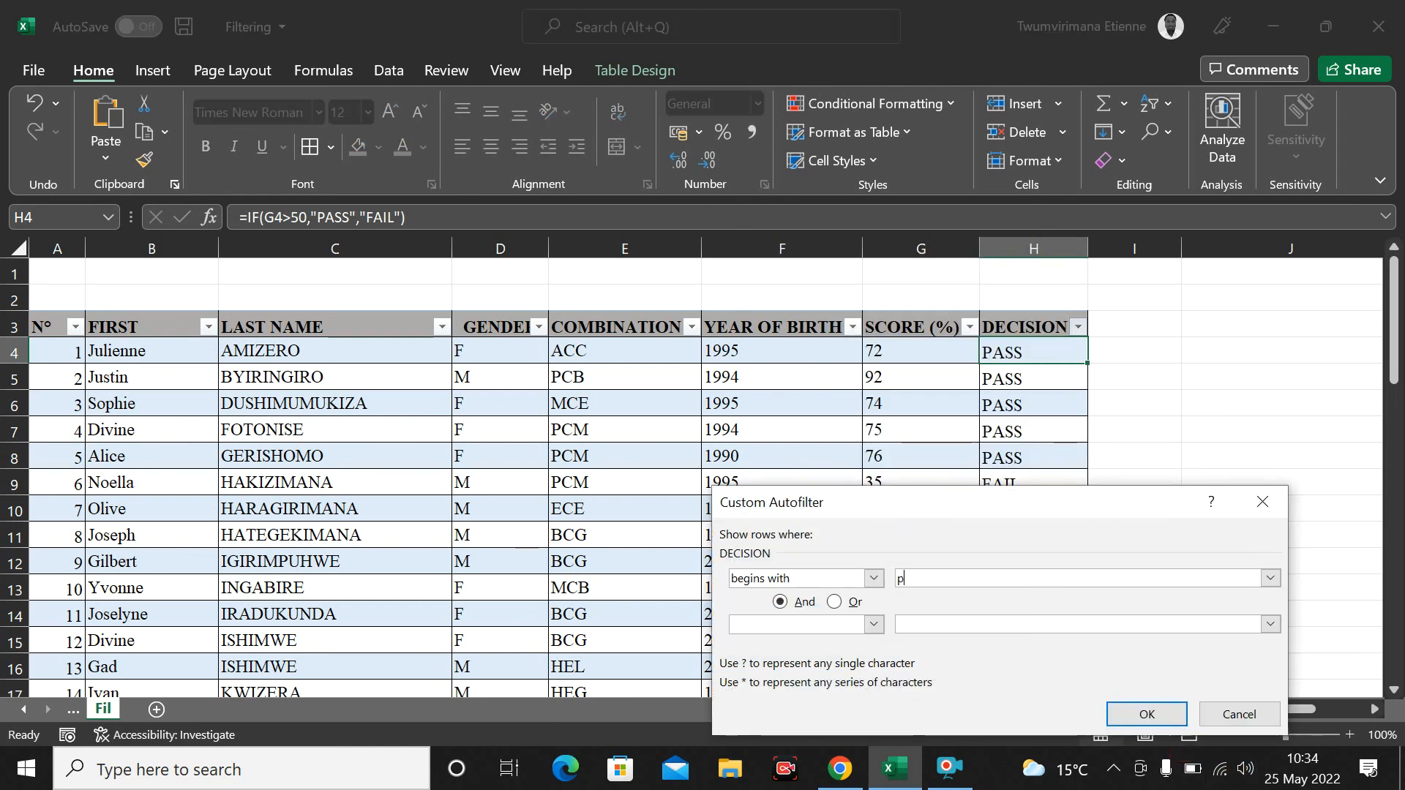
click(1156, 722)
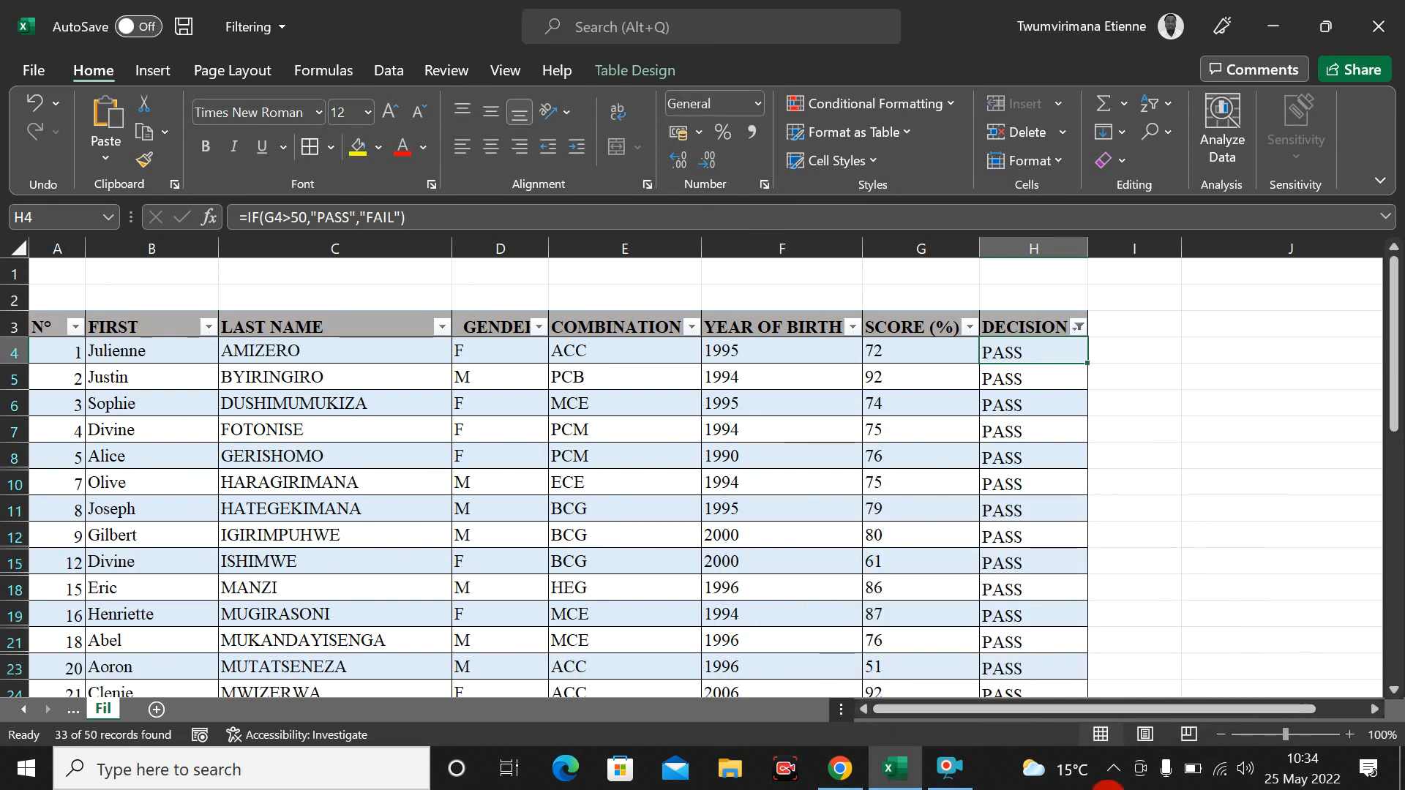
Step: Review the records whose decision begins with "p", then clear the filter from the DECISION column
scroll(989, 487, down, 9)
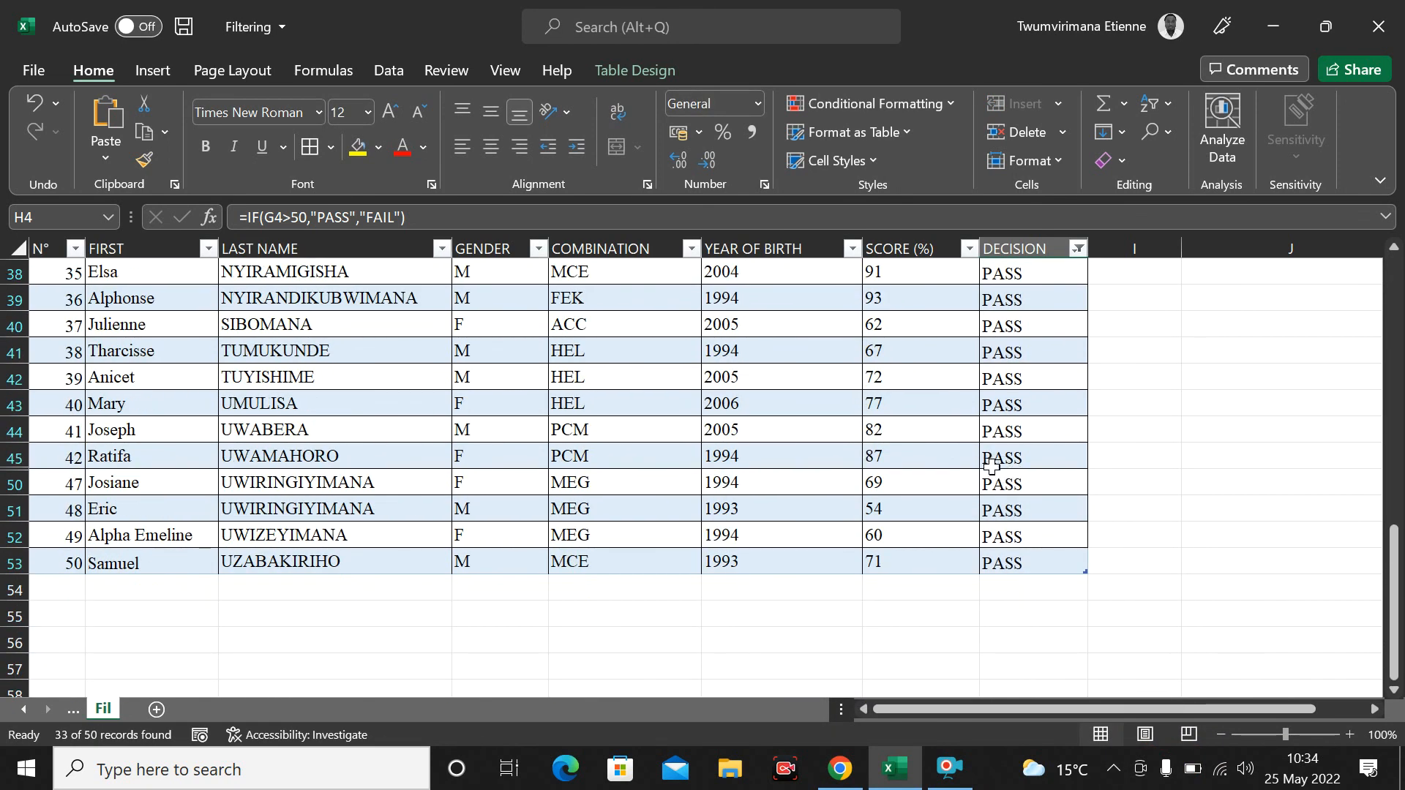
scroll(992, 466, up, 10)
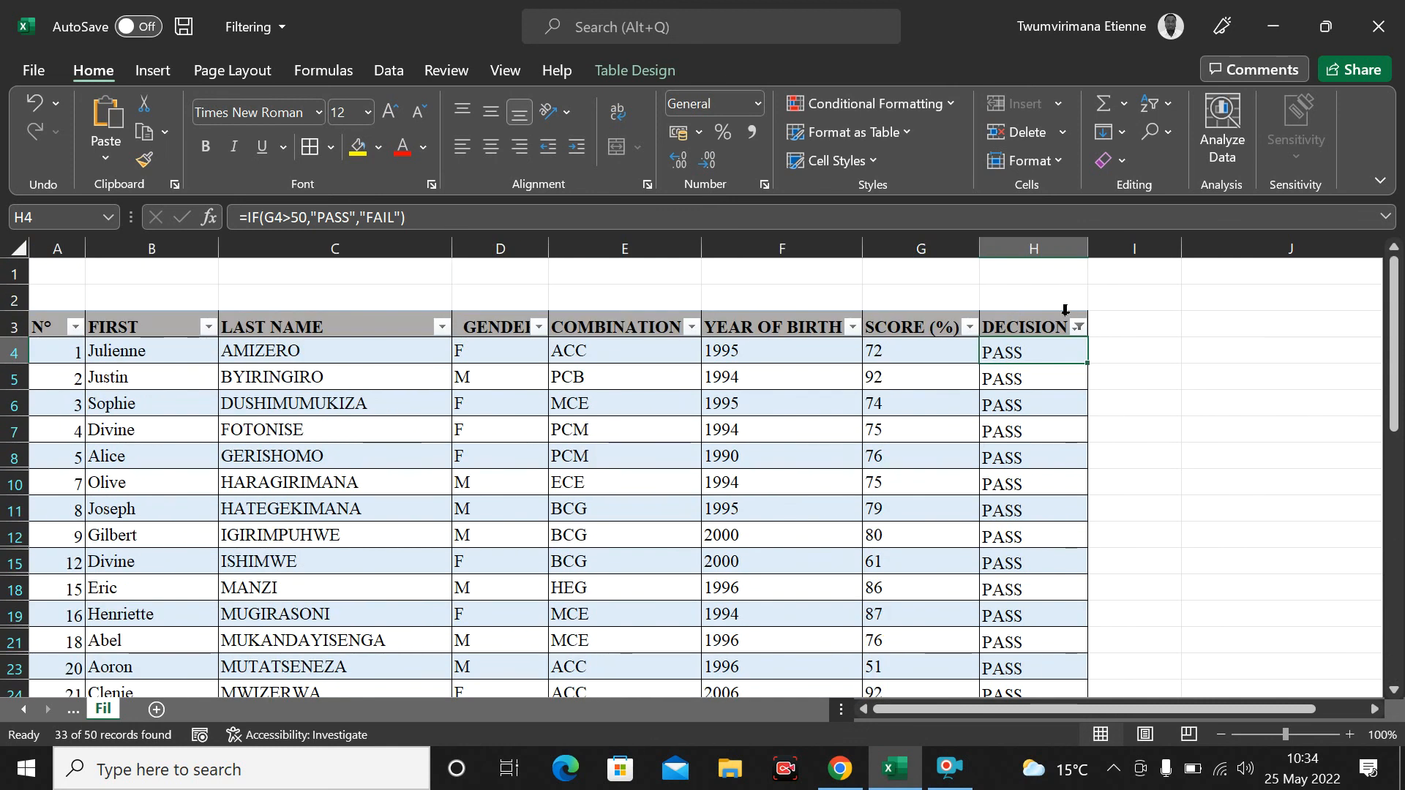
click(1081, 330)
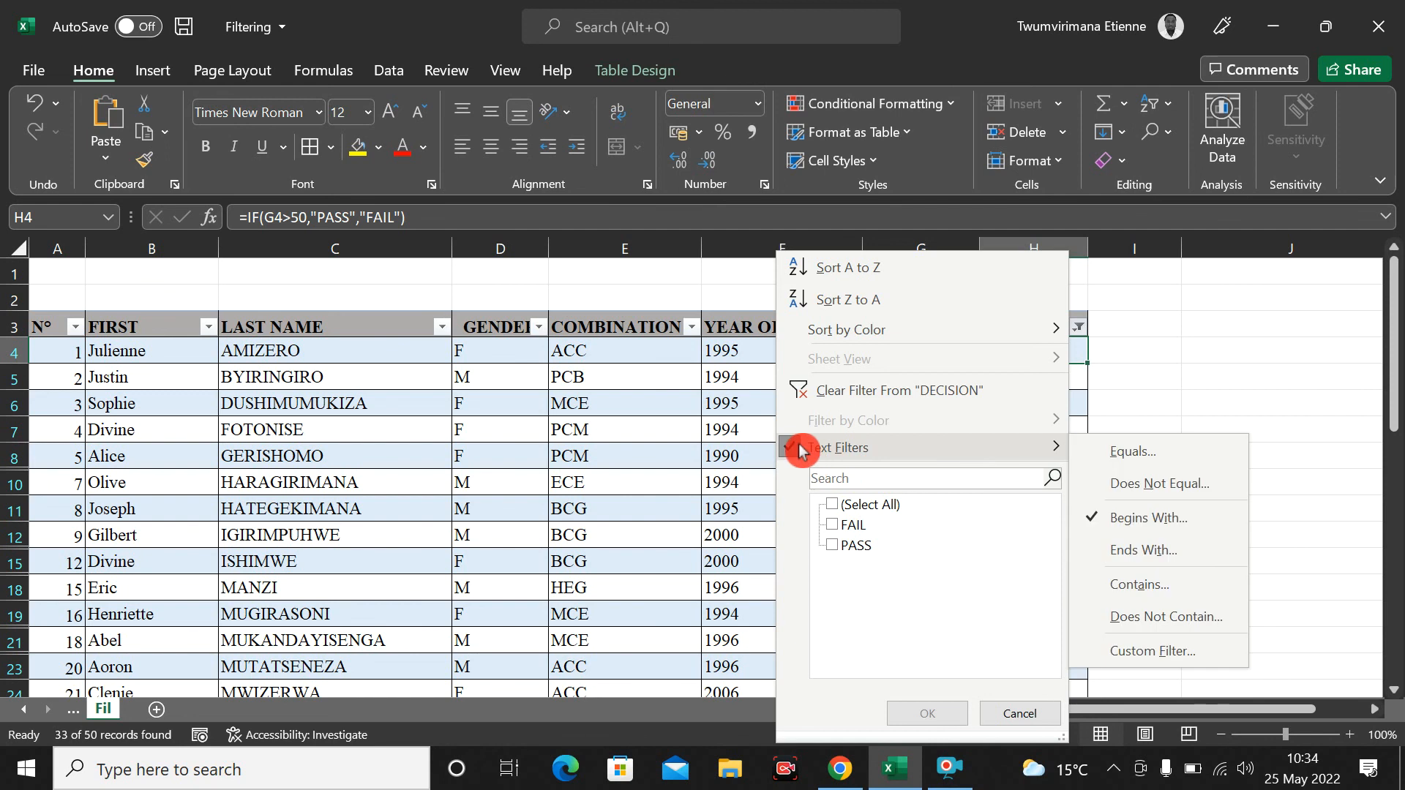
click(819, 393)
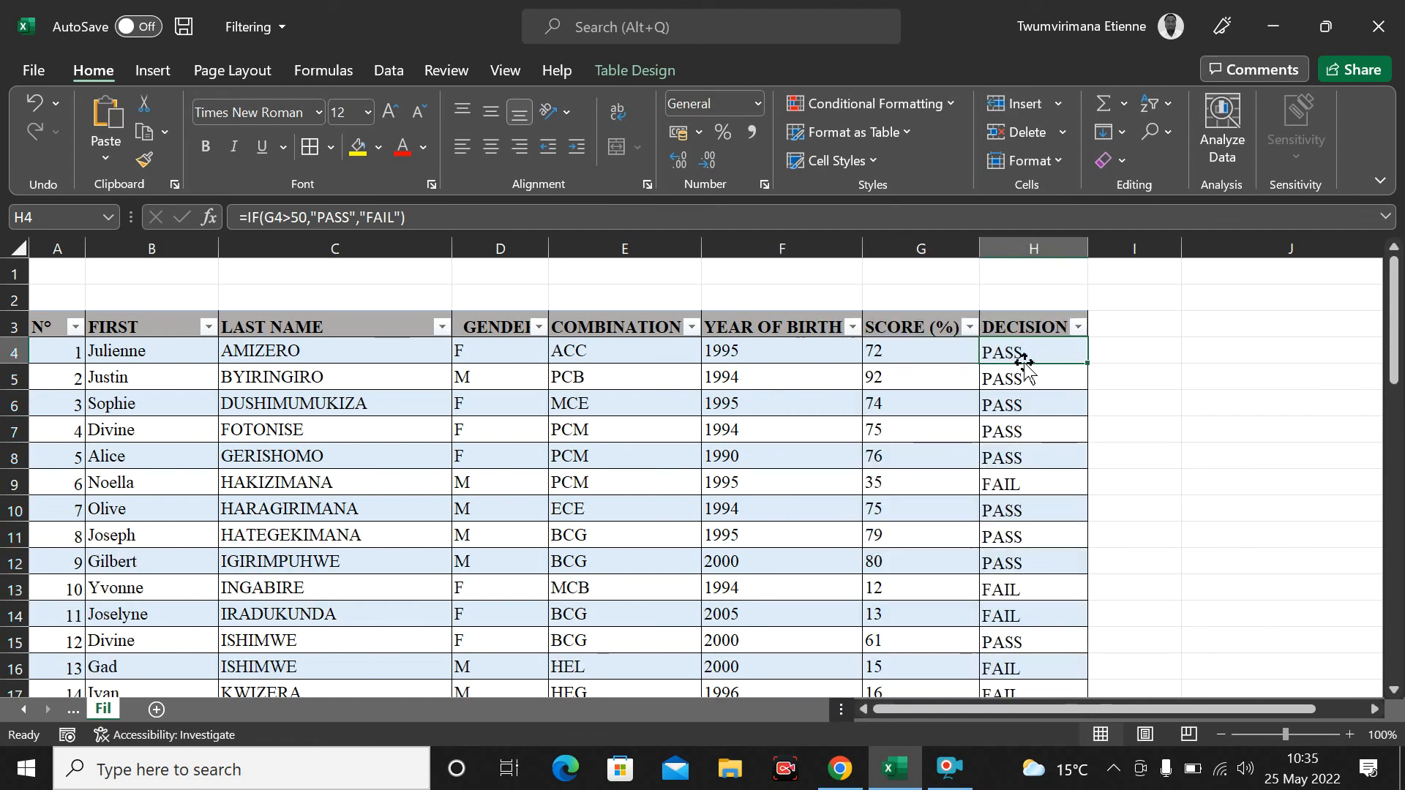
Step: Filter the DECISION column by value, leaving only PASS selected
click(1081, 329)
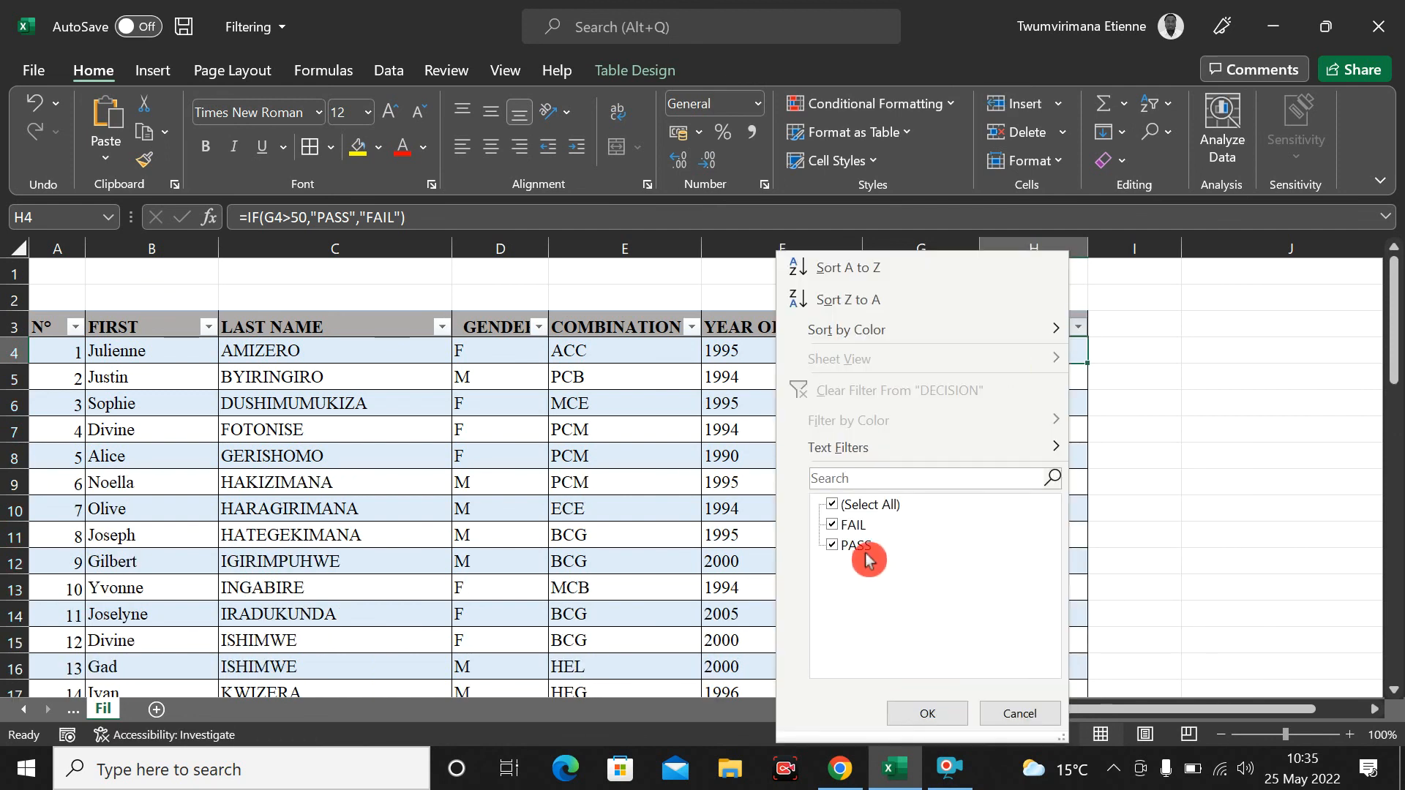
click(833, 505)
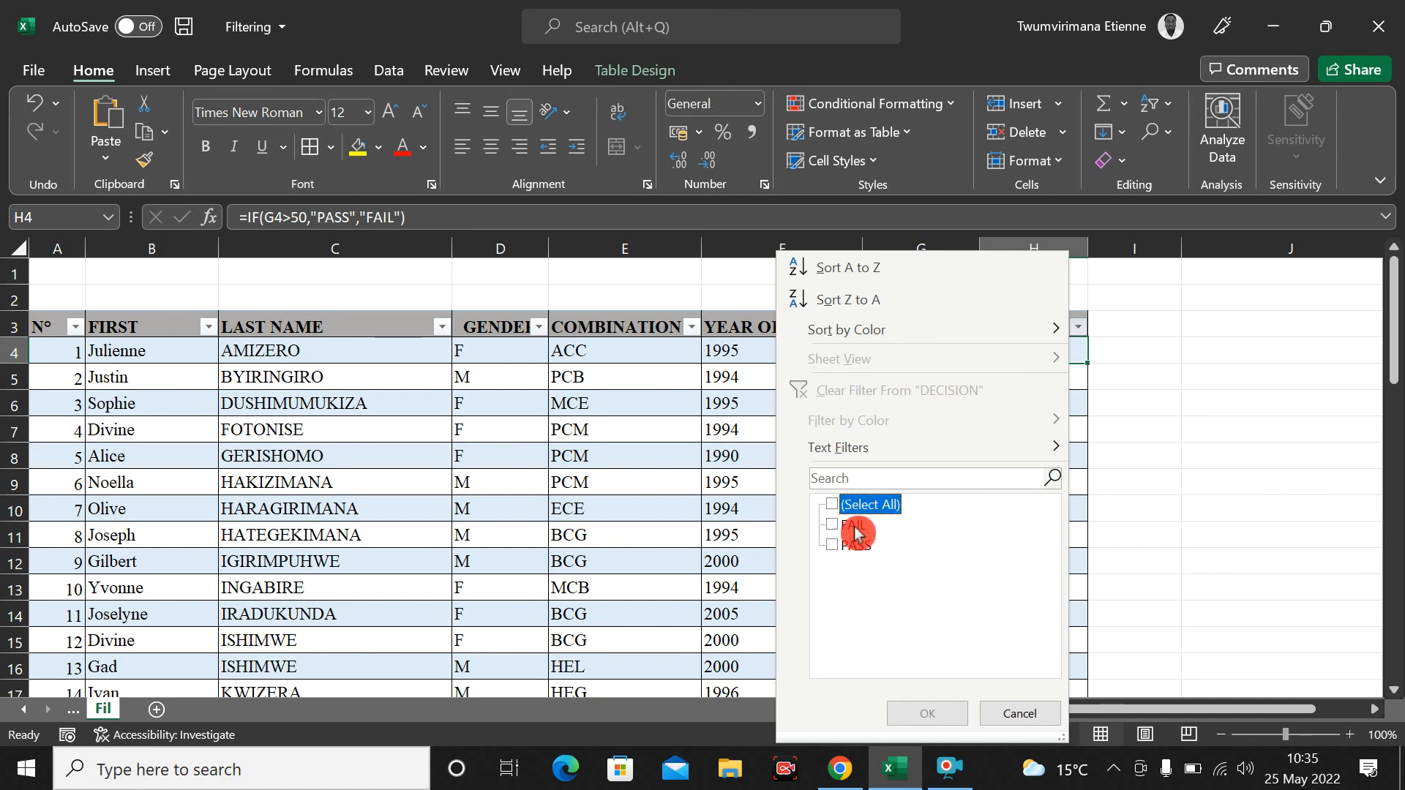
click(833, 546)
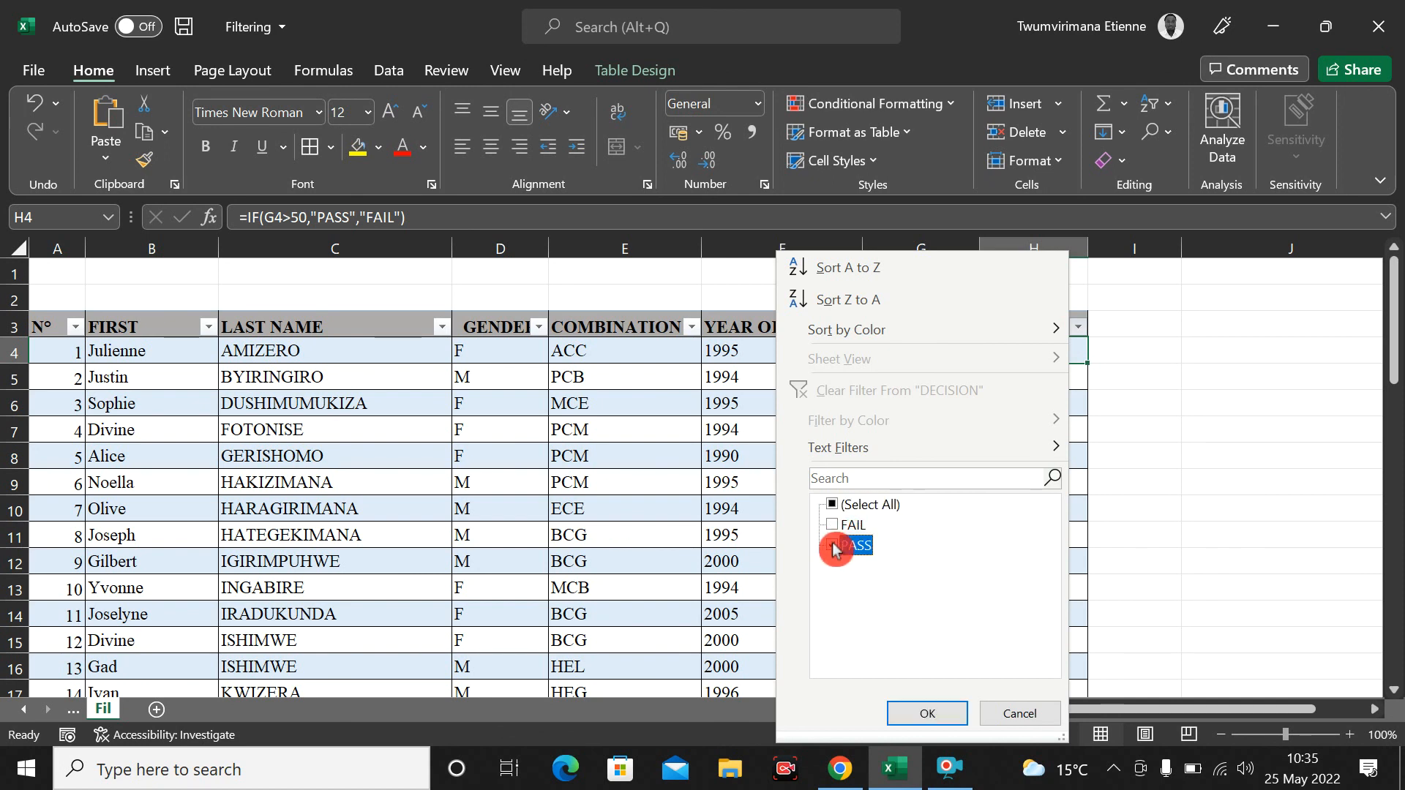
click(931, 715)
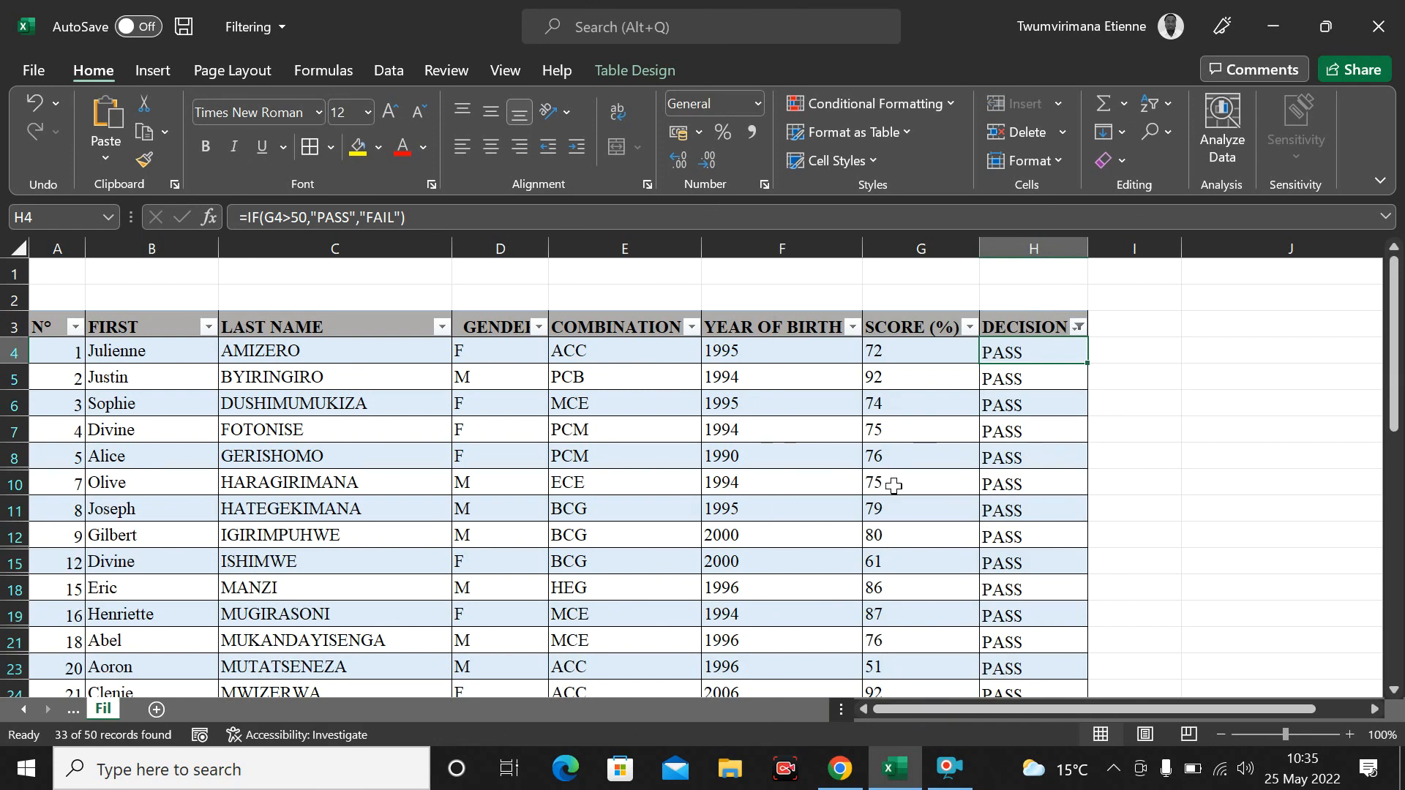
Step: Review the full list of PASS records, then clear the filter from the DECISION column
scroll(928, 505, down, 12)
scroll(930, 490, up, 12)
drag(47, 353, 1021, 522)
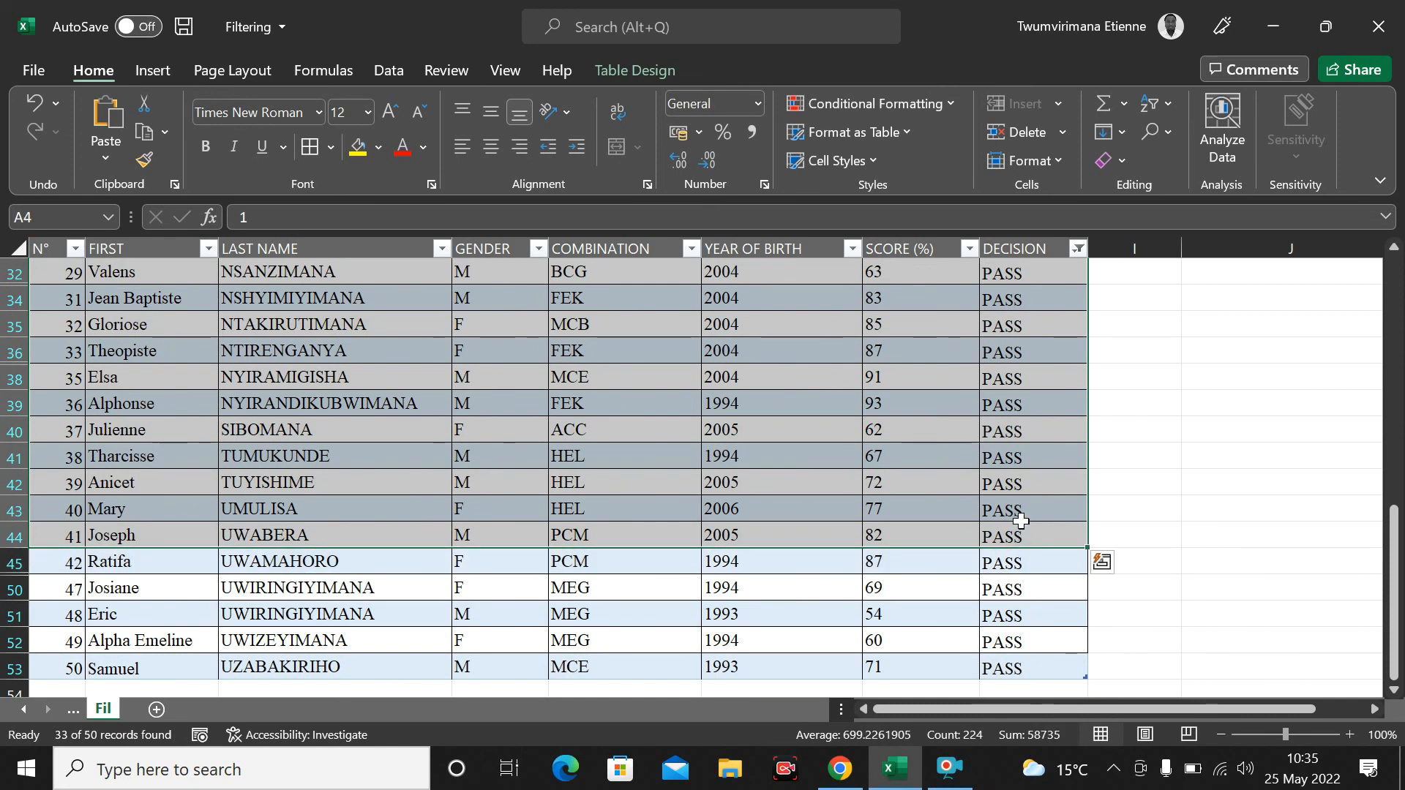
click(1172, 445)
scroll(1172, 440, up, 10)
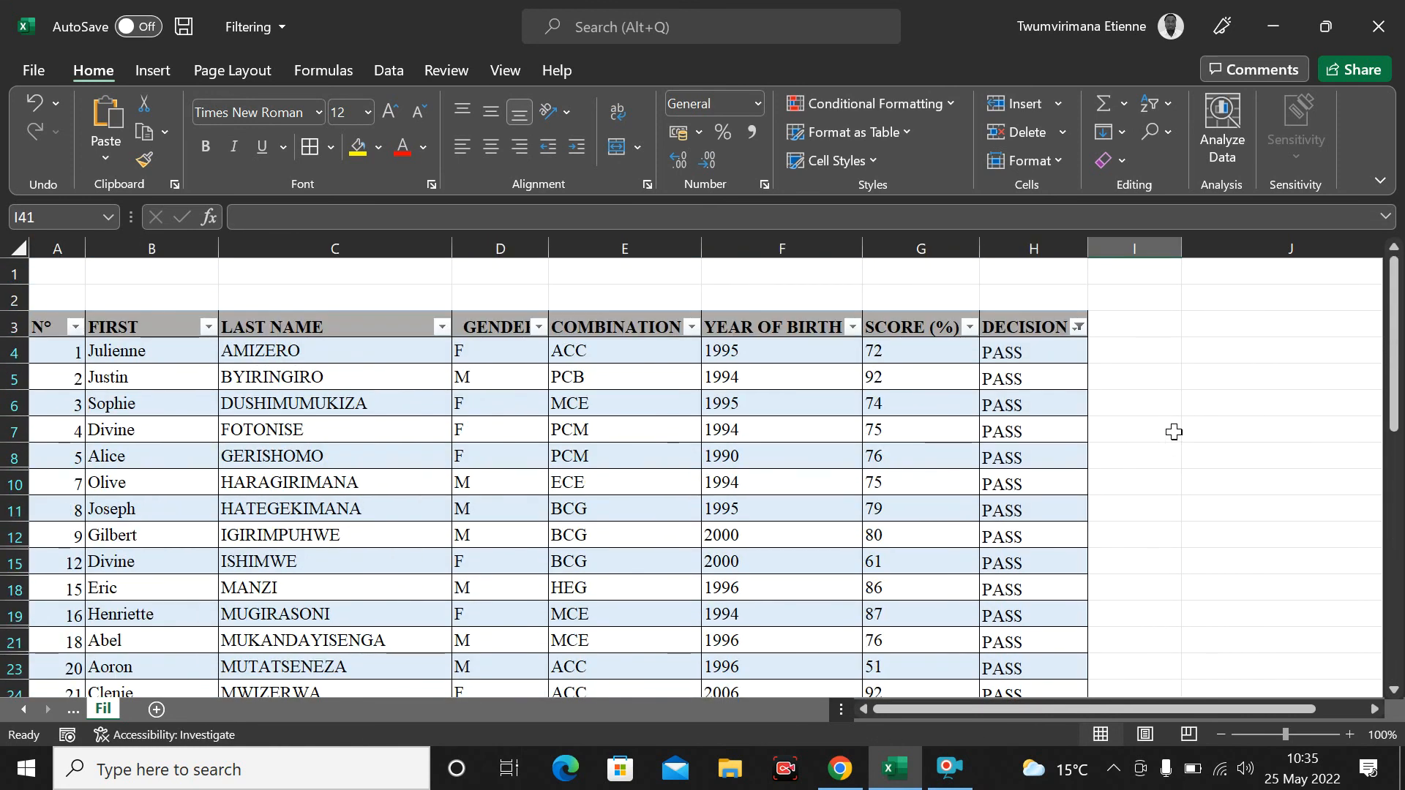
click(1168, 395)
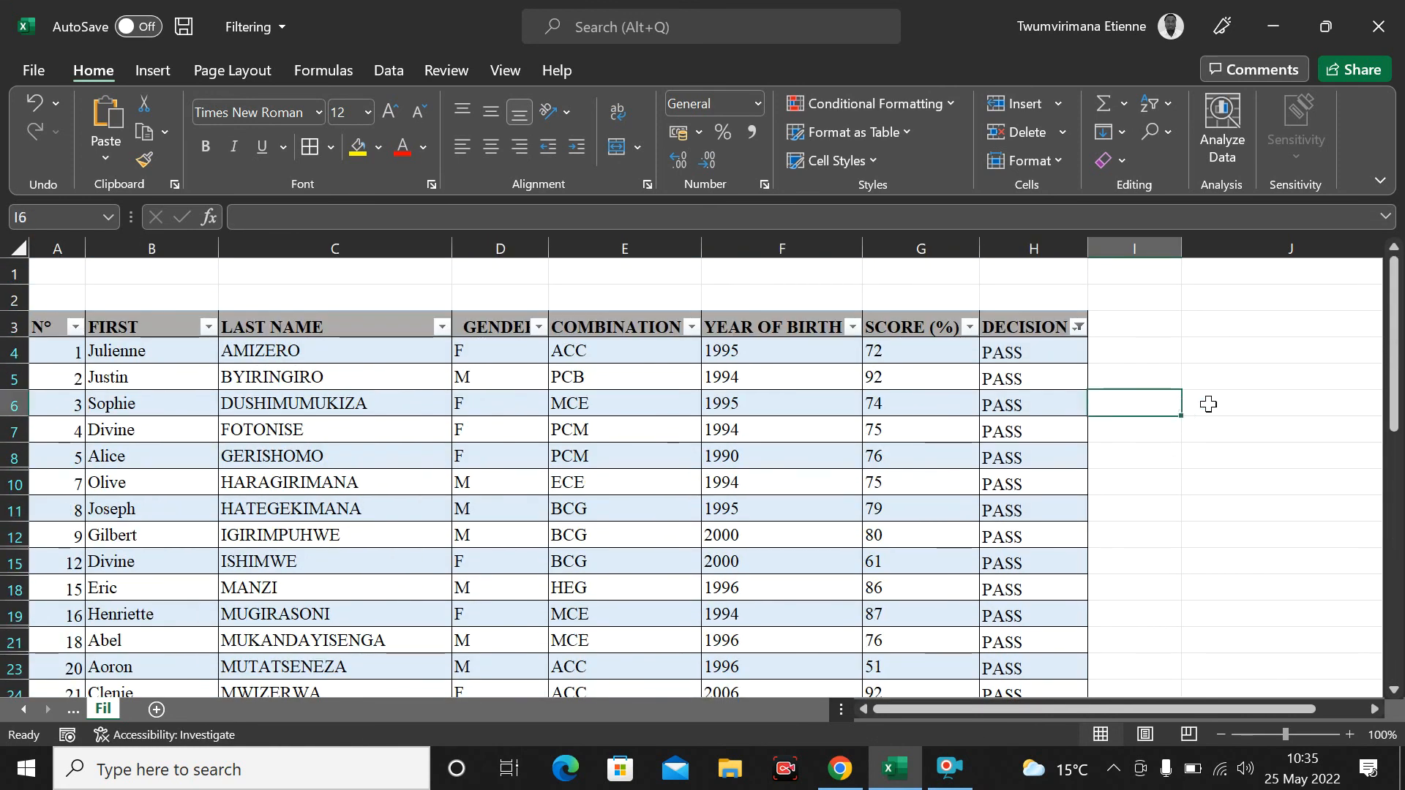
click(1206, 404)
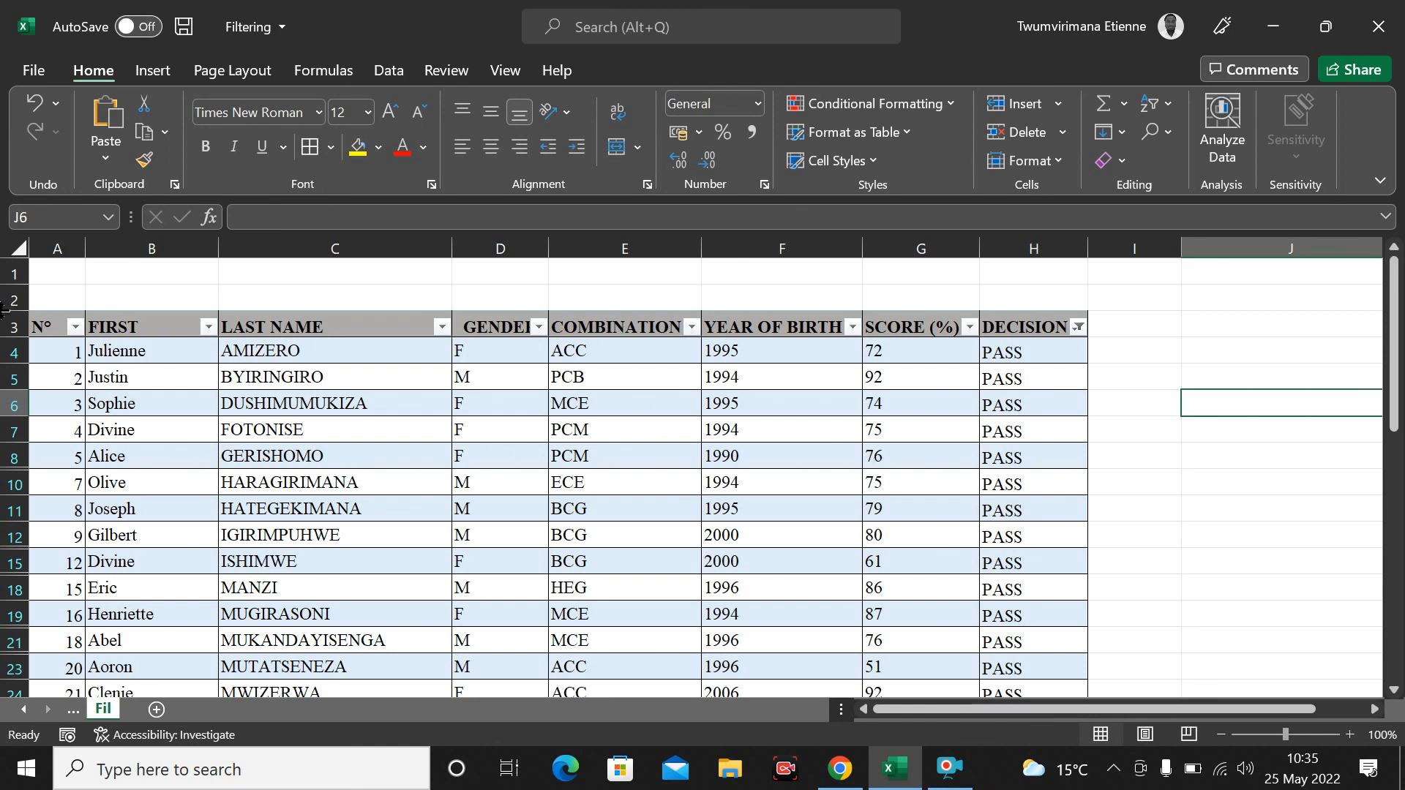
click(58, 354)
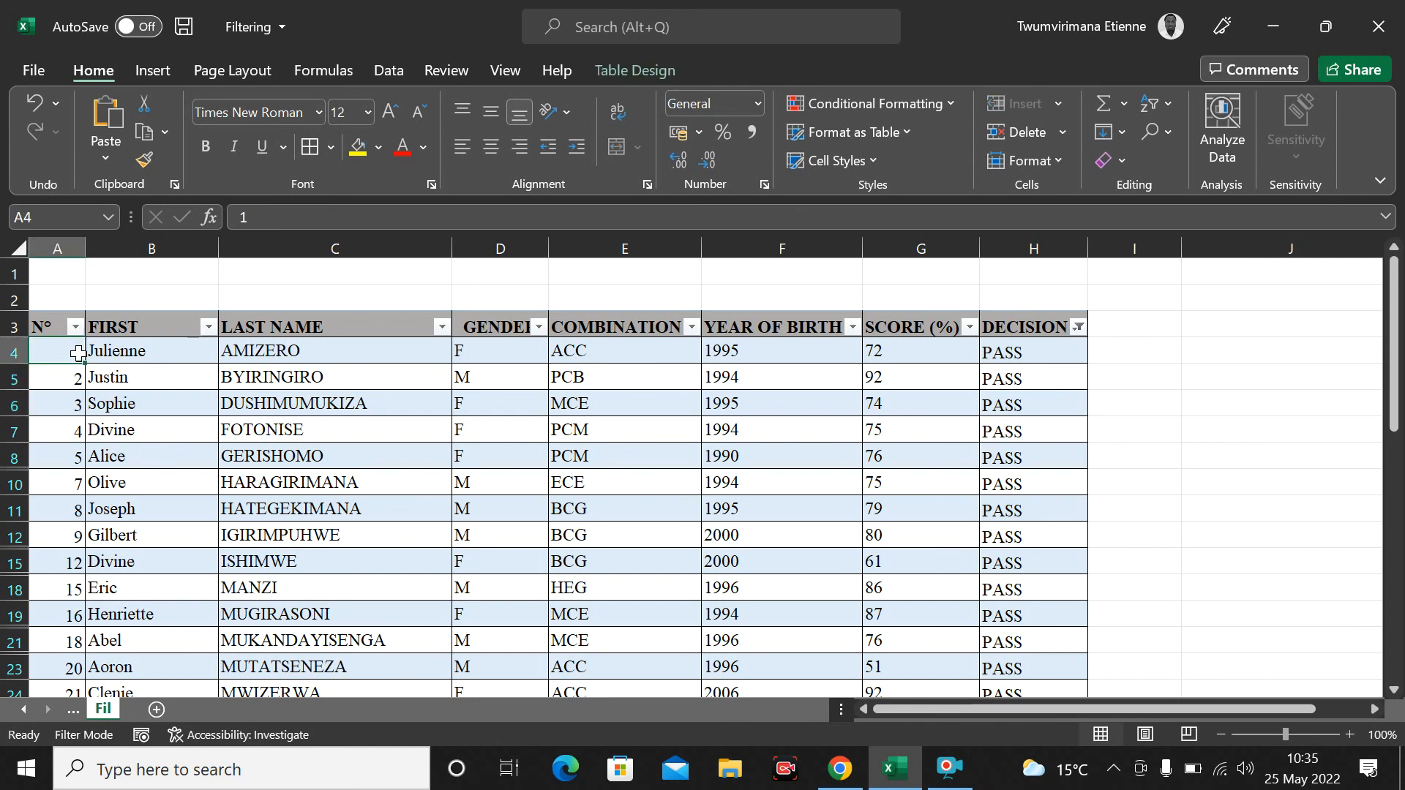
scroll(345, 542, down, 7)
scroll(358, 541, down, 3)
scroll(376, 536, up, 15)
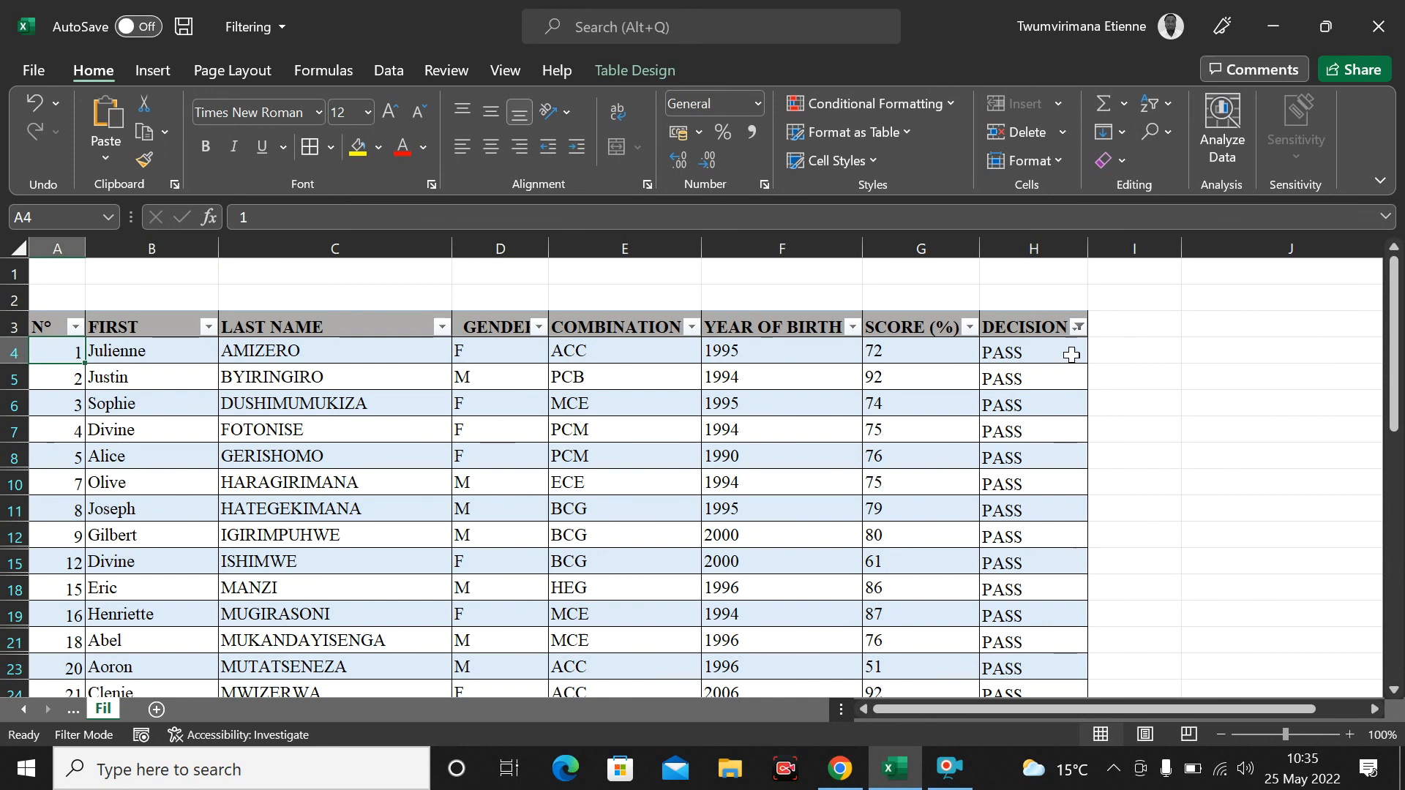
click(1079, 327)
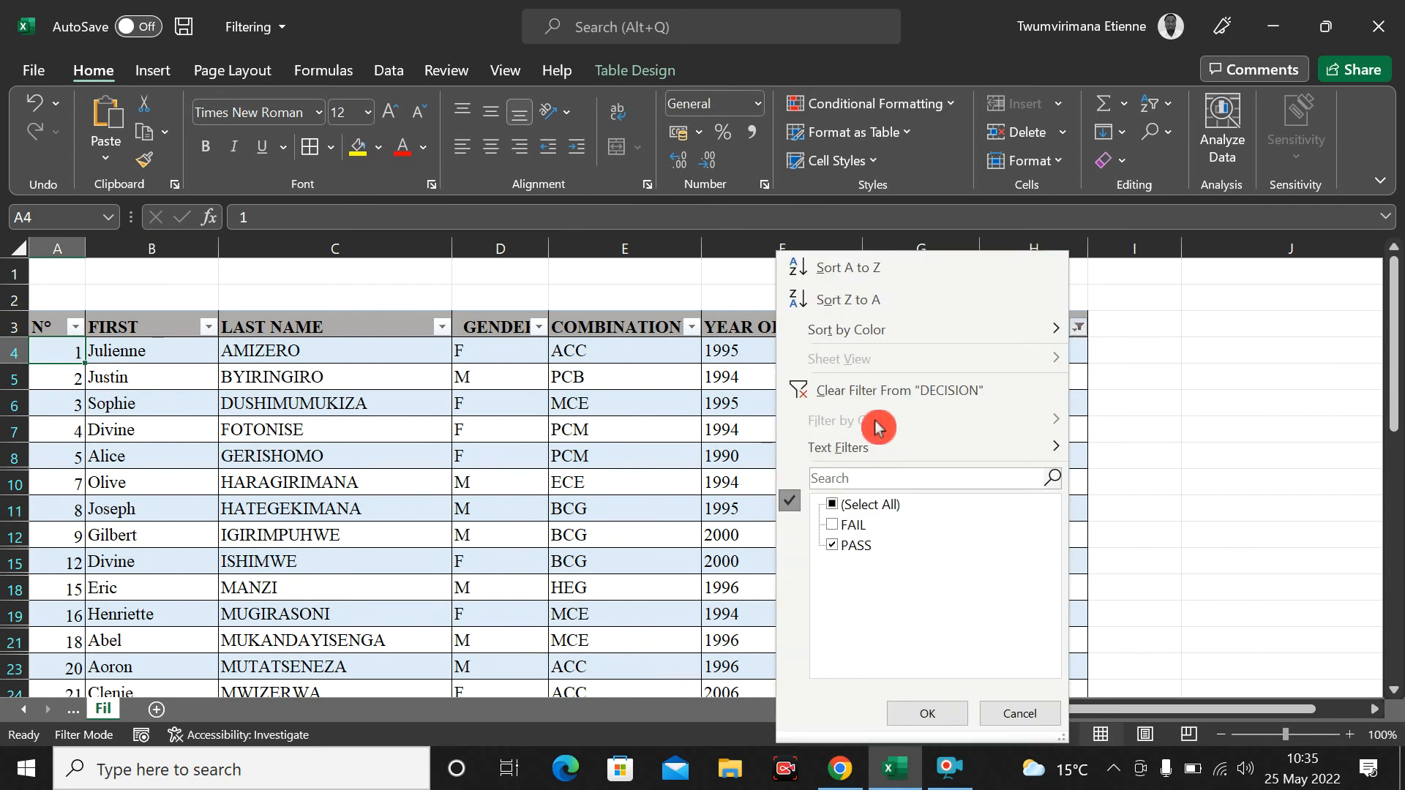
click(893, 392)
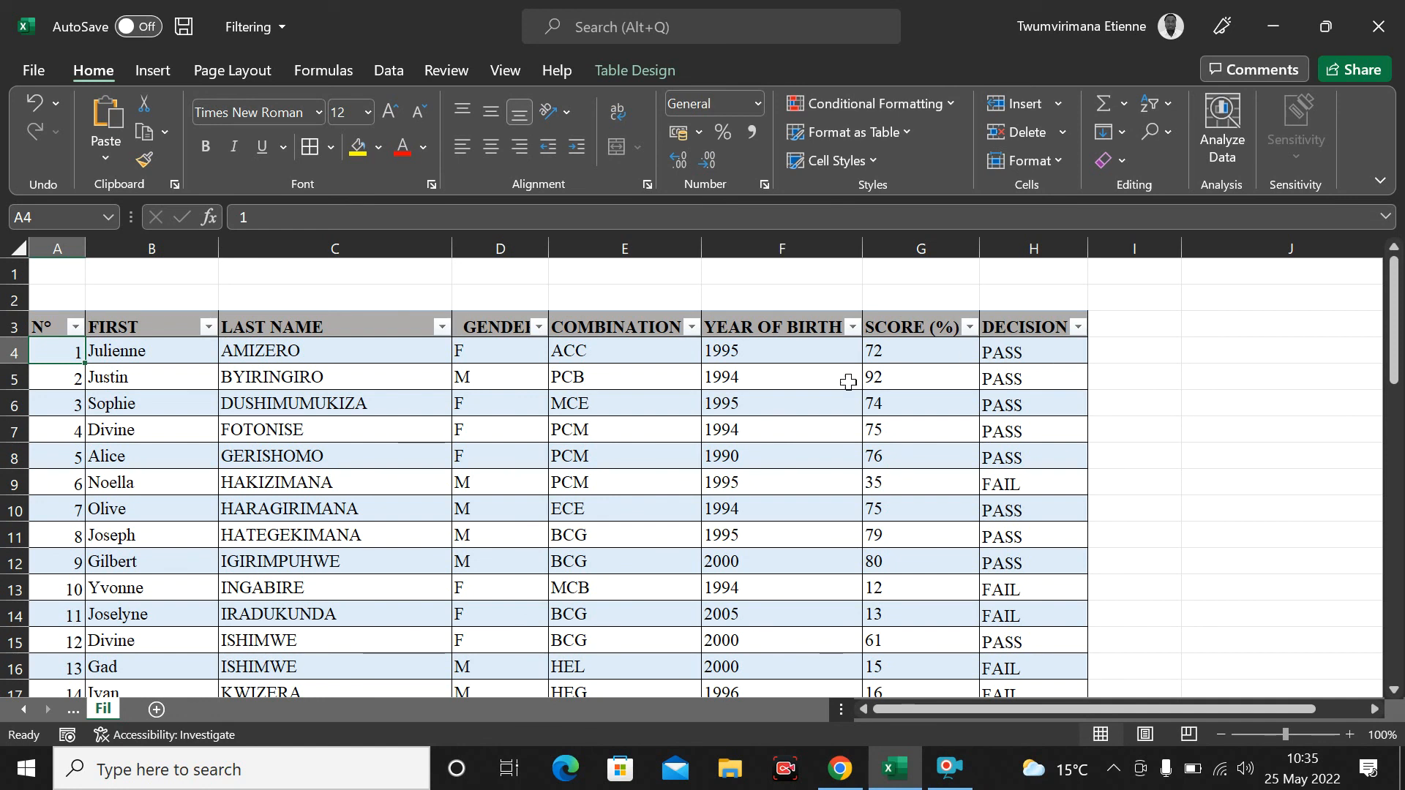
Step: Filter the DECISION column again to show only PASS records and check the list through to its last row
click(1078, 328)
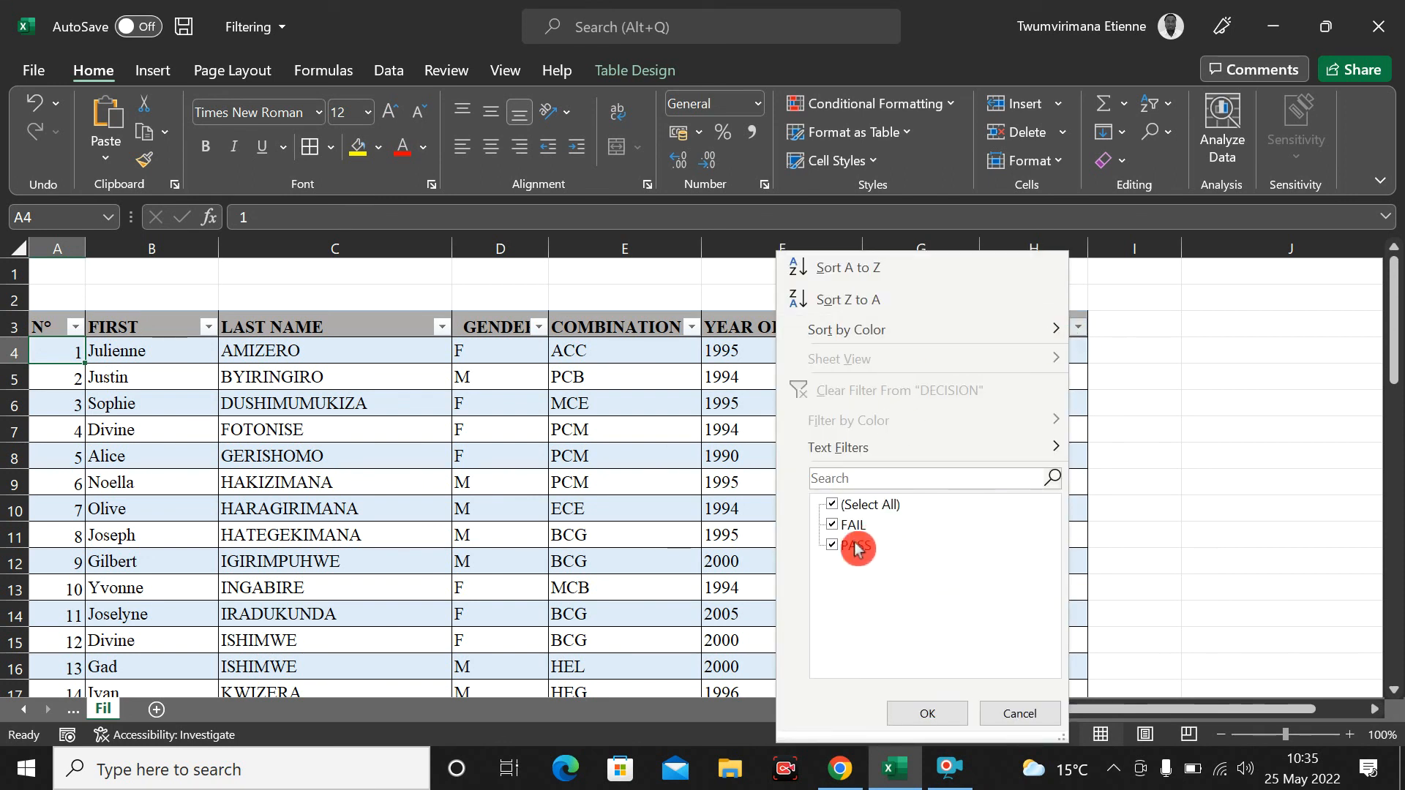
click(833, 507)
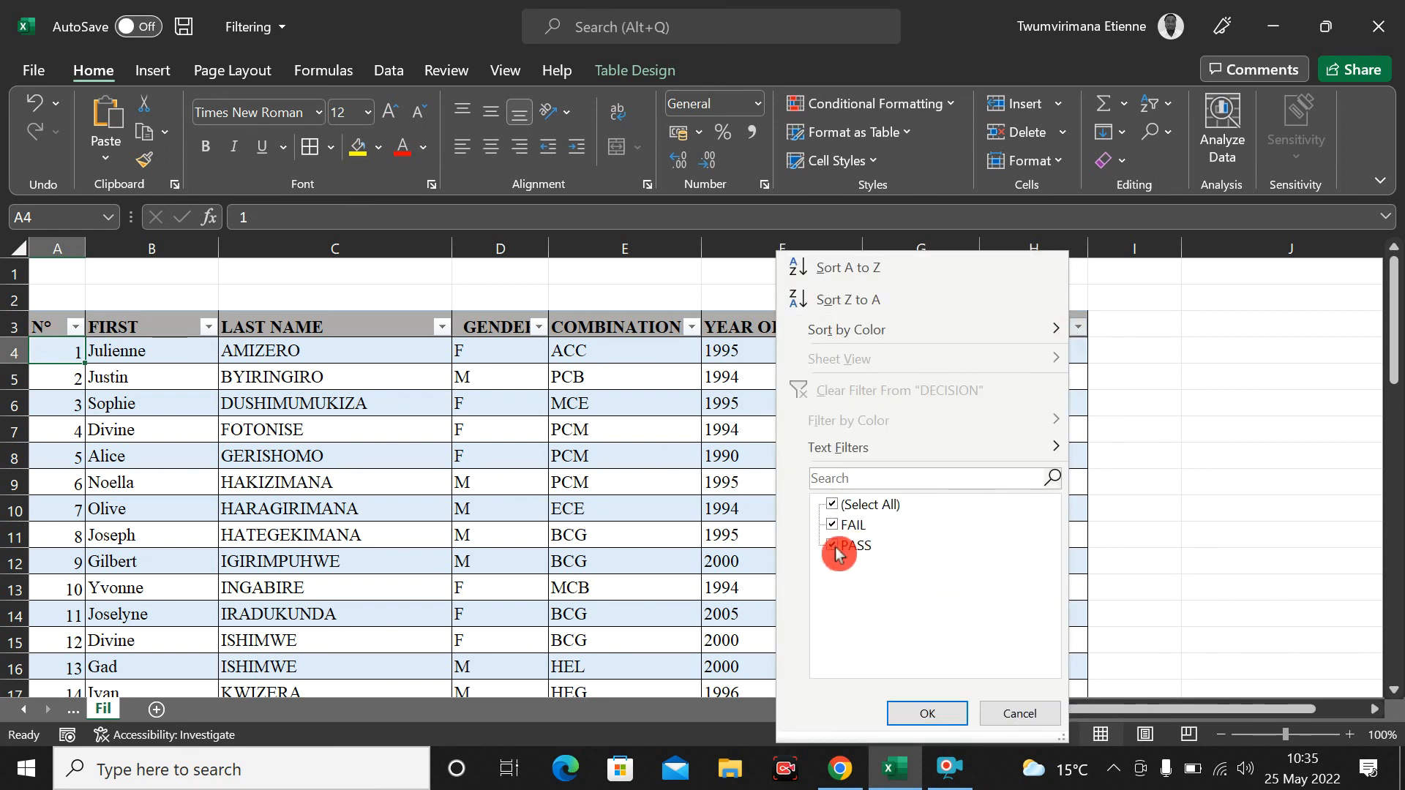
click(834, 505)
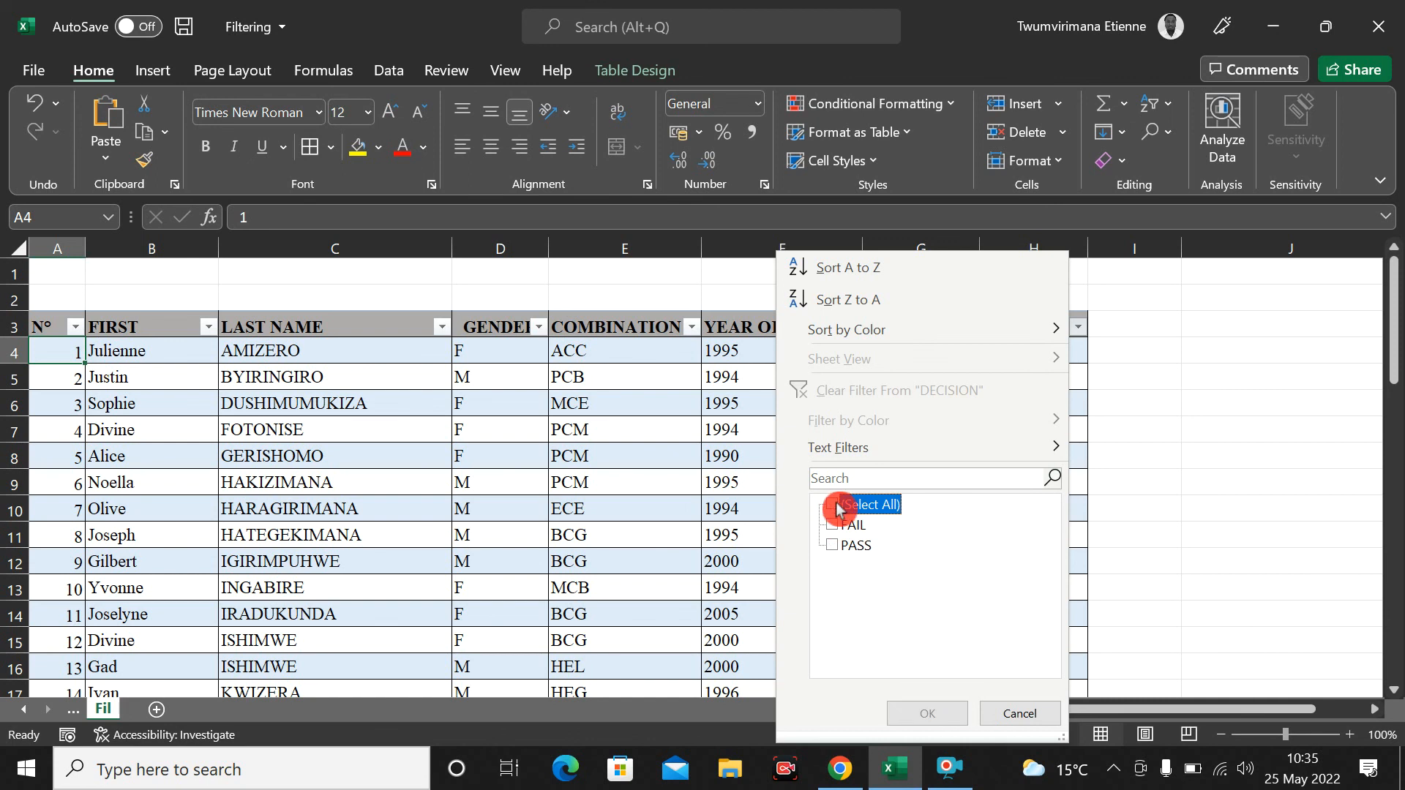
click(834, 549)
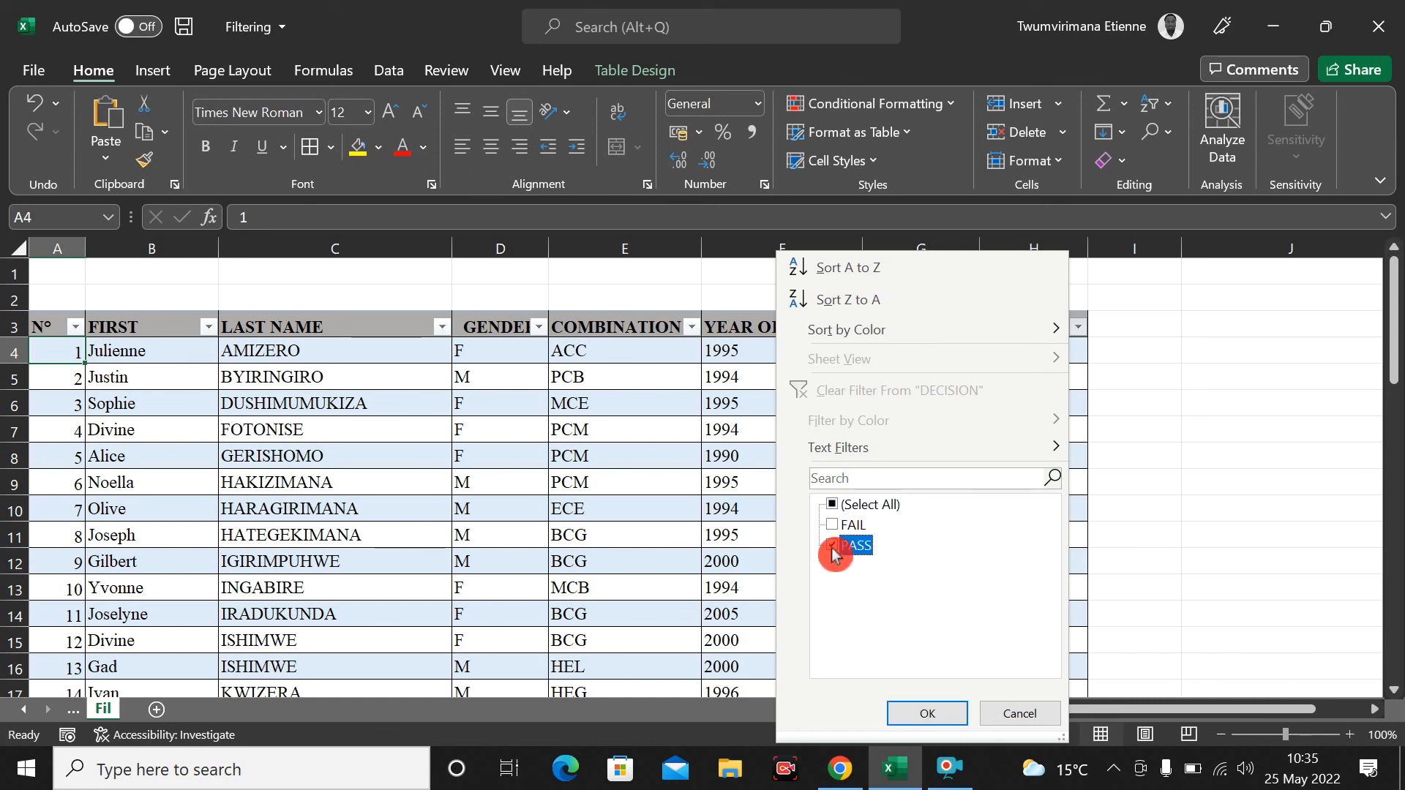
click(931, 719)
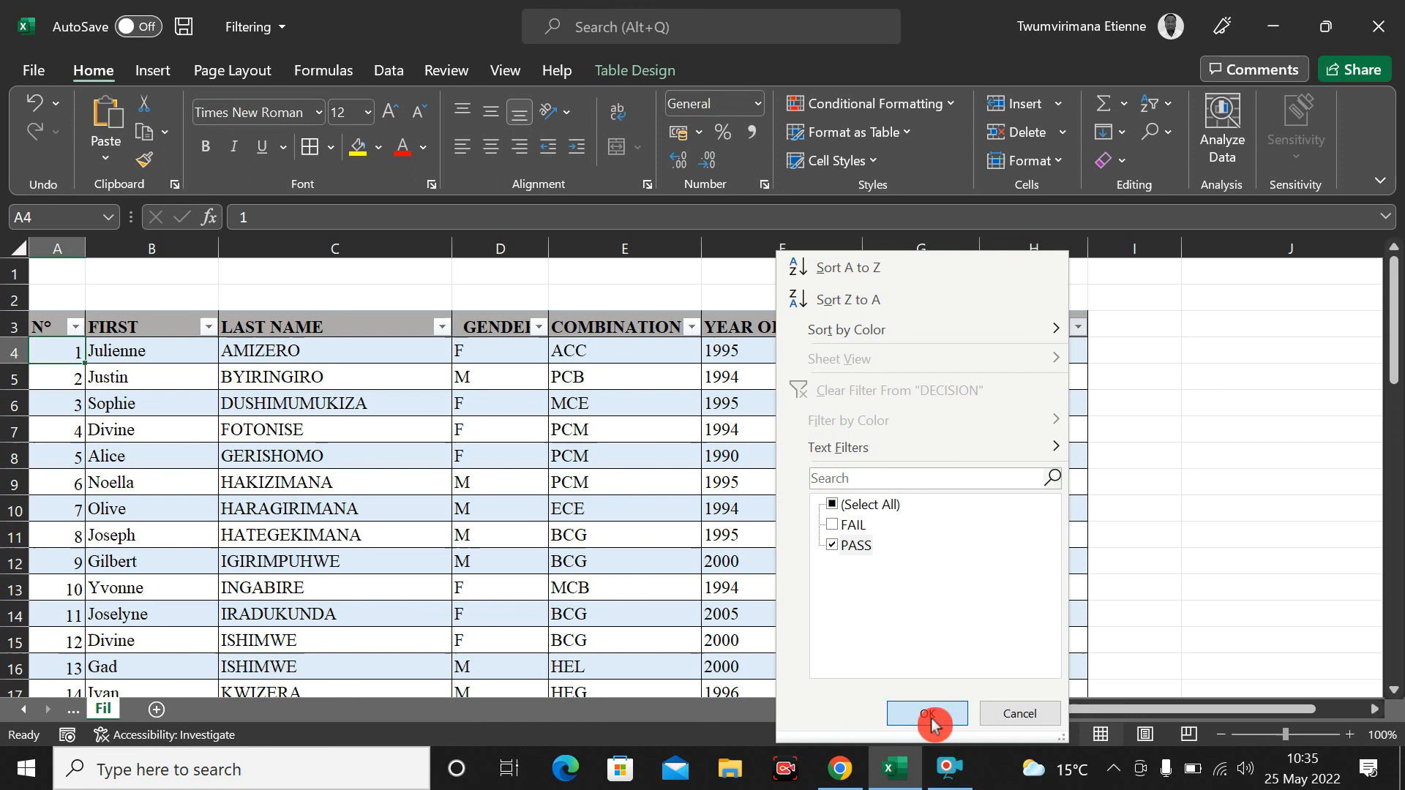
scroll(969, 408, down, 12)
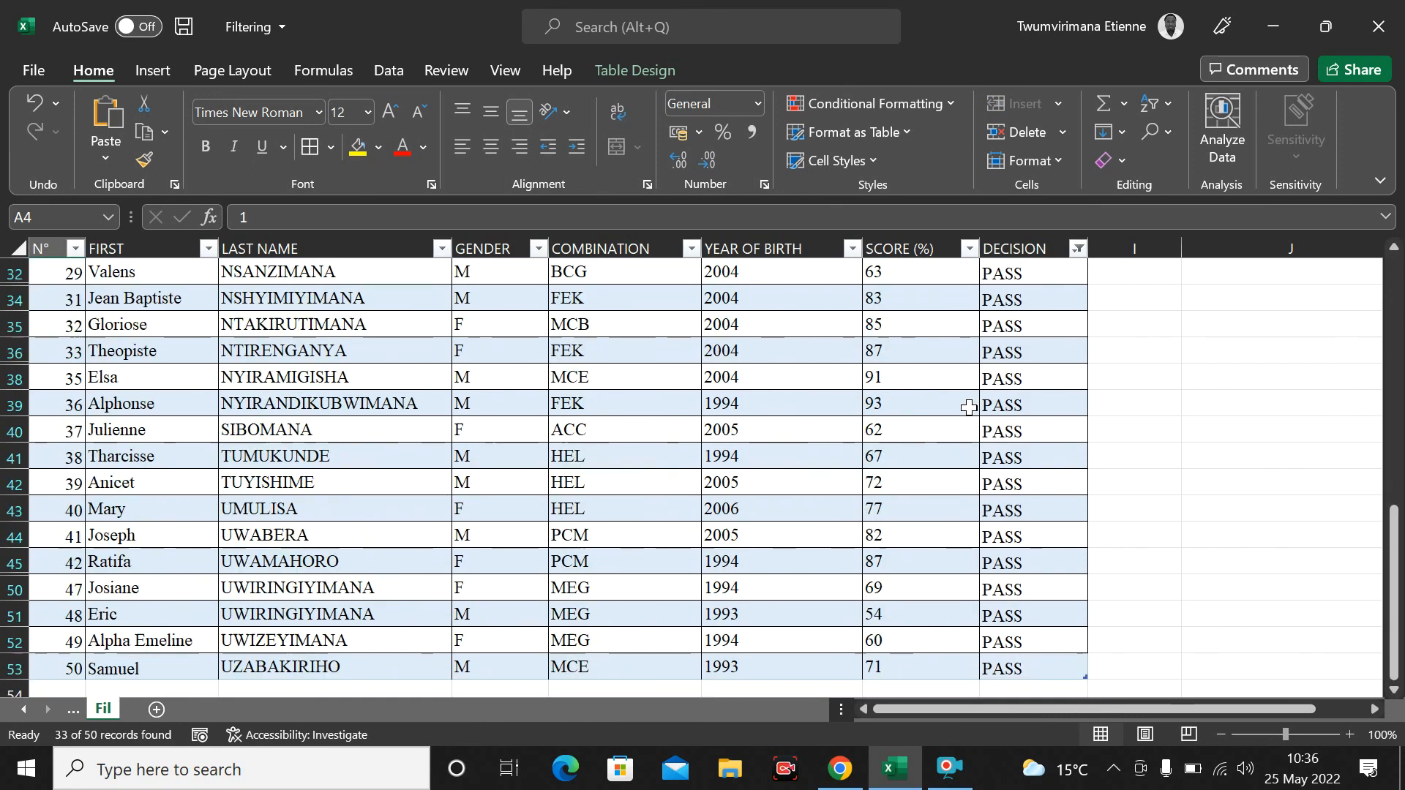
scroll(982, 401, up, 7)
scroll(983, 400, up, 8)
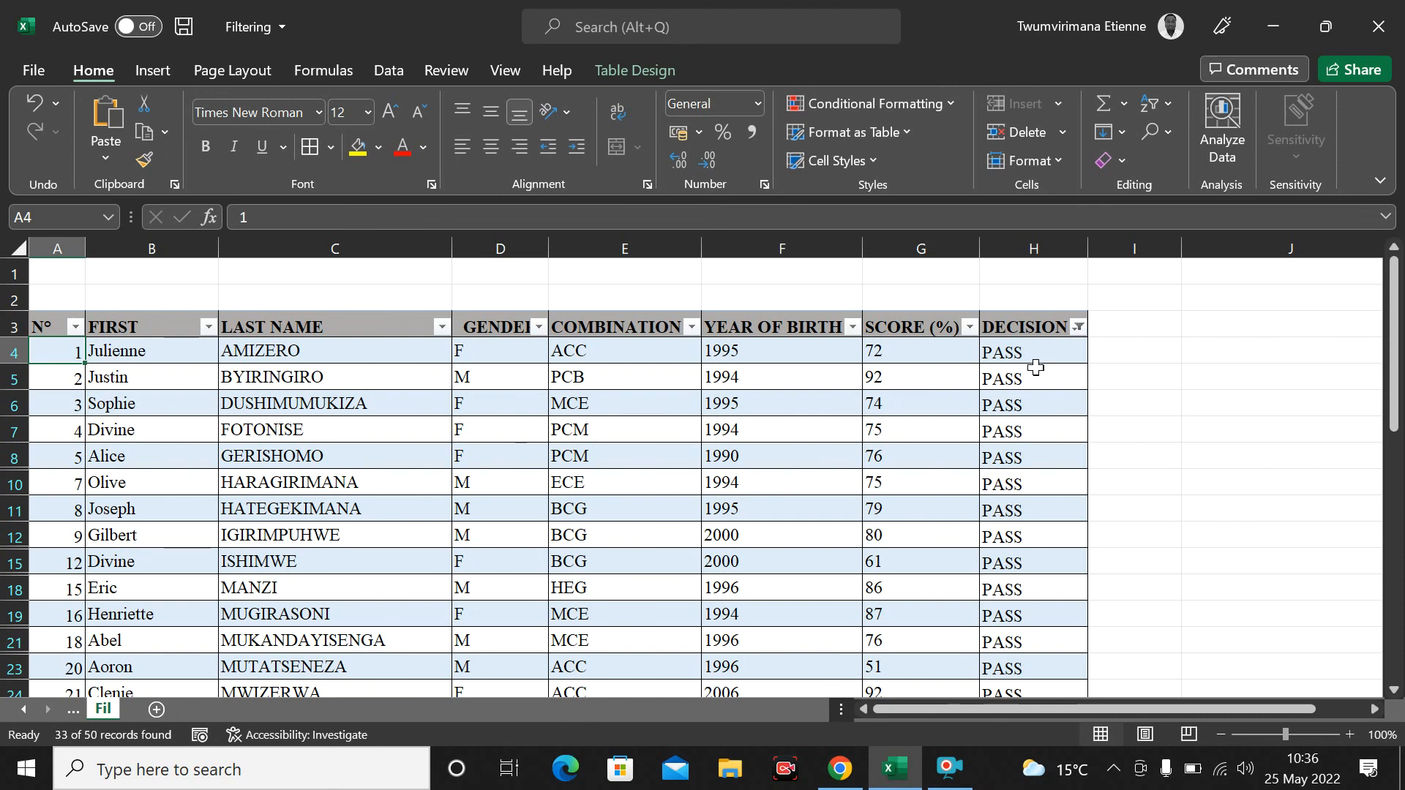
scroll(1000, 381, down, 14)
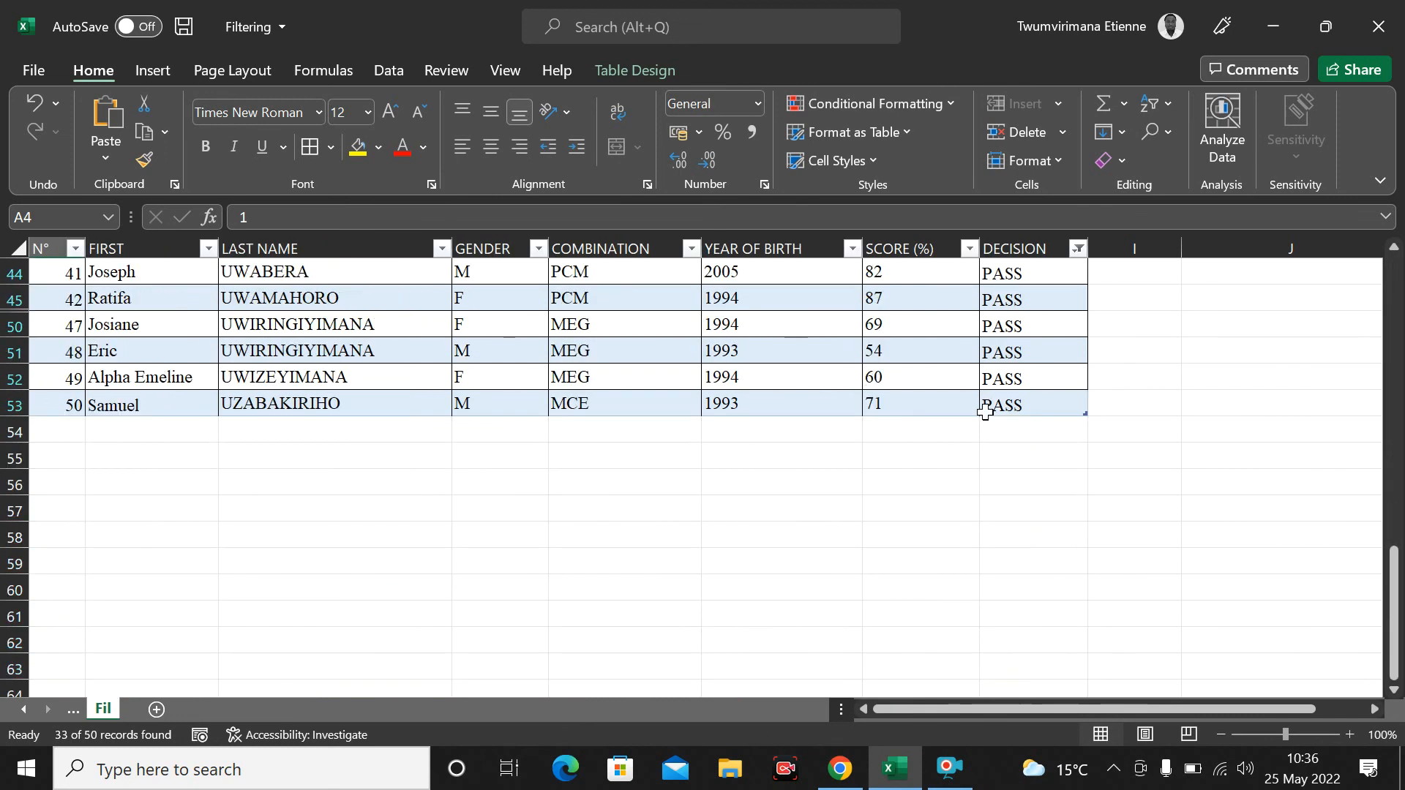
Step: Filter the GENDER column to show only F among the PASS records and check the list through to its last row
scroll(970, 410, up, 9)
scroll(970, 410, up, 6)
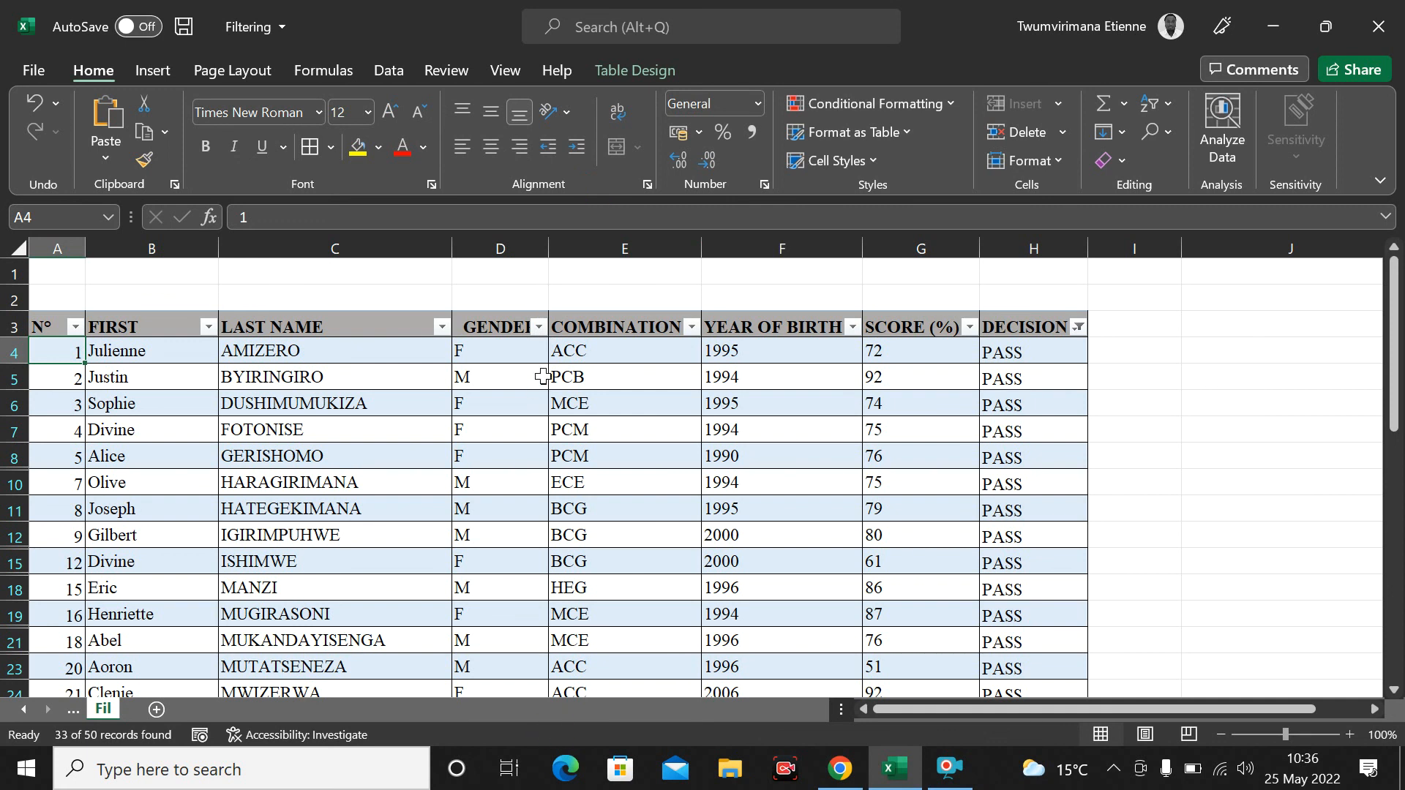
click(538, 327)
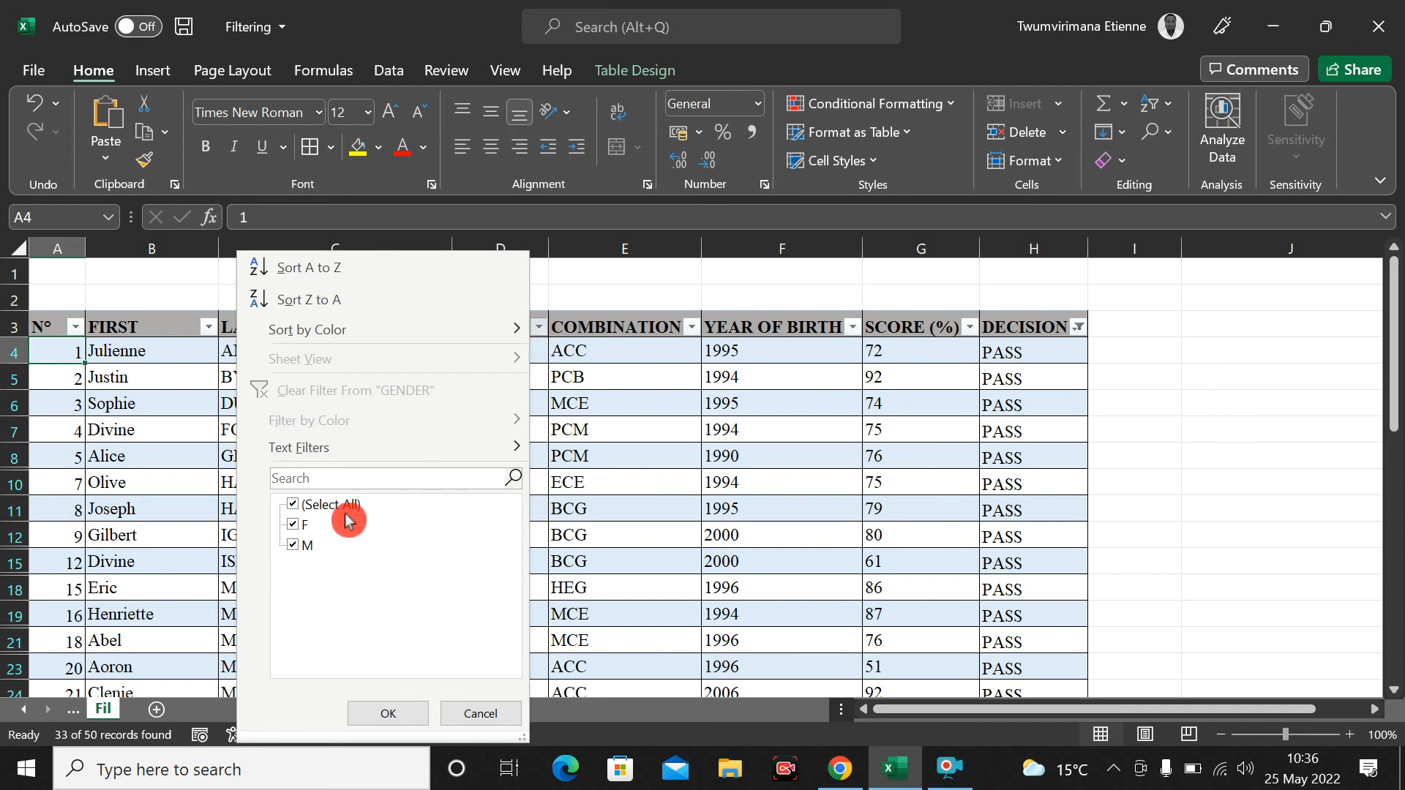
click(291, 544)
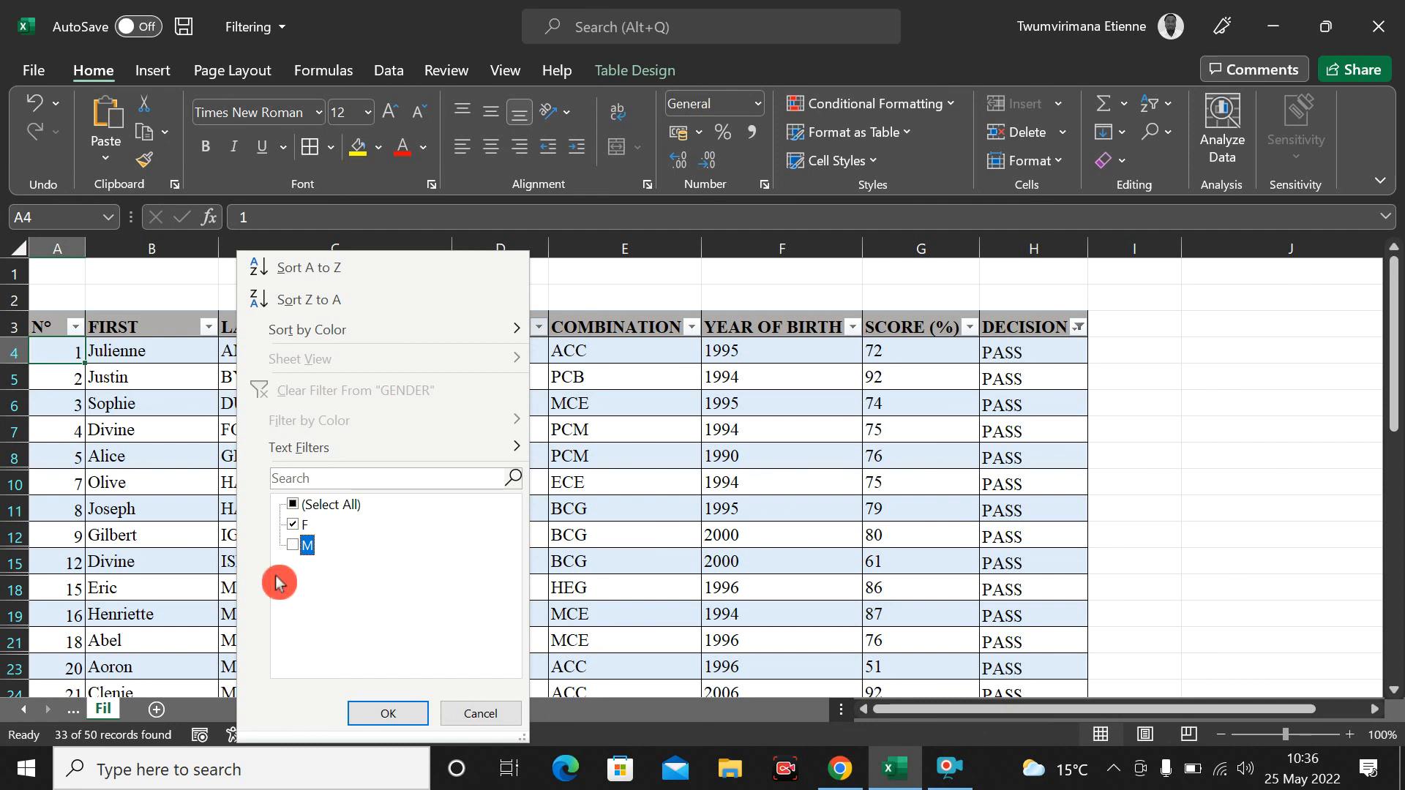
click(375, 717)
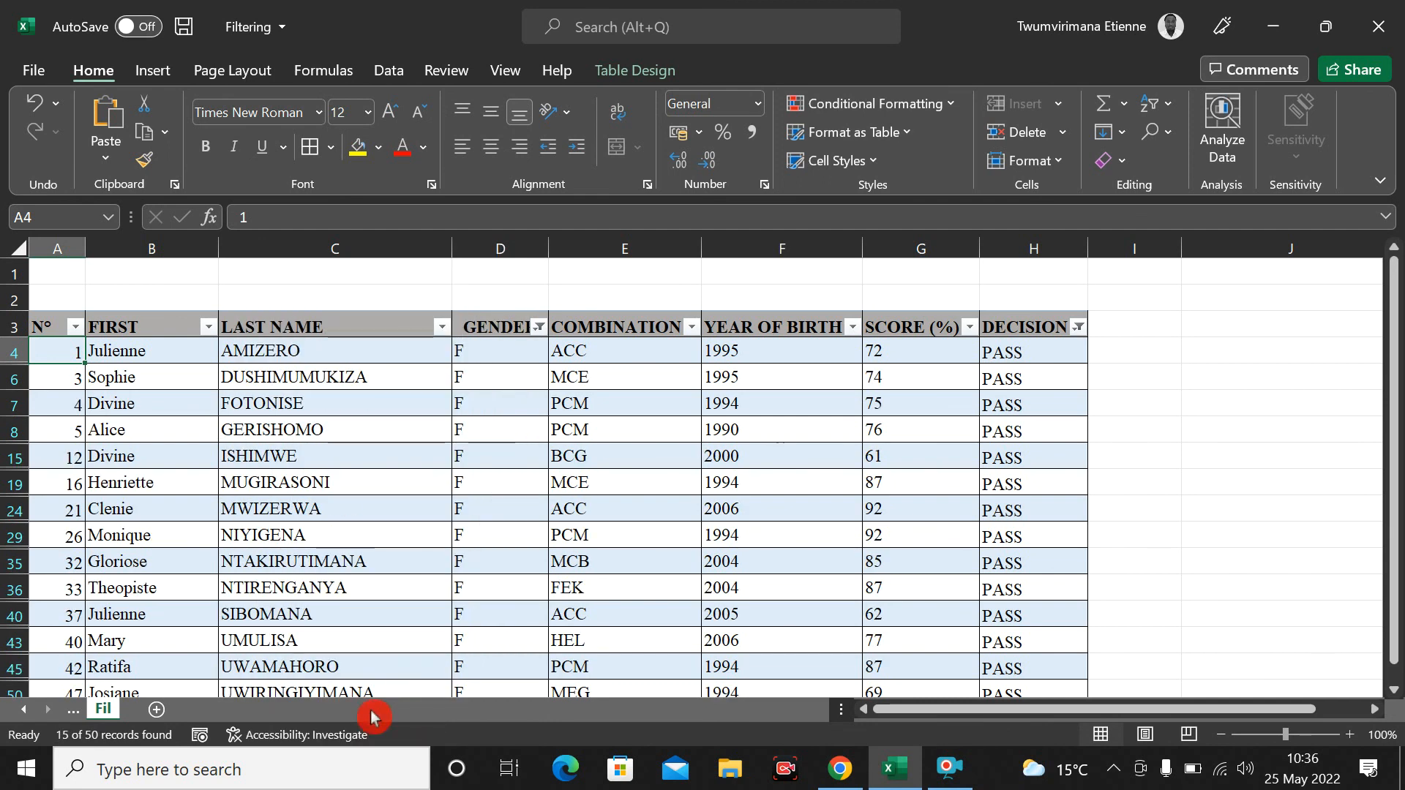
scroll(1208, 483, down, 1)
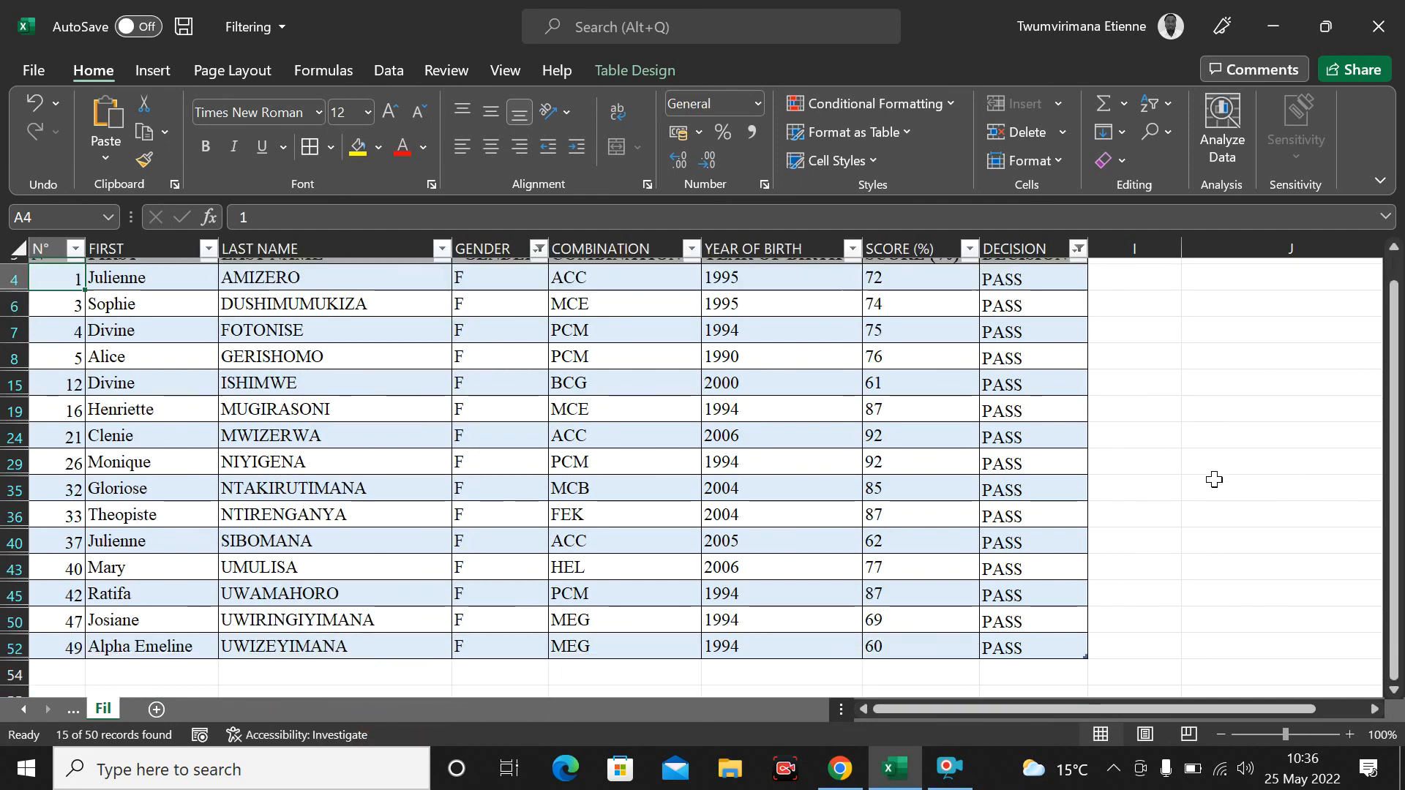
scroll(746, 464, up, 1)
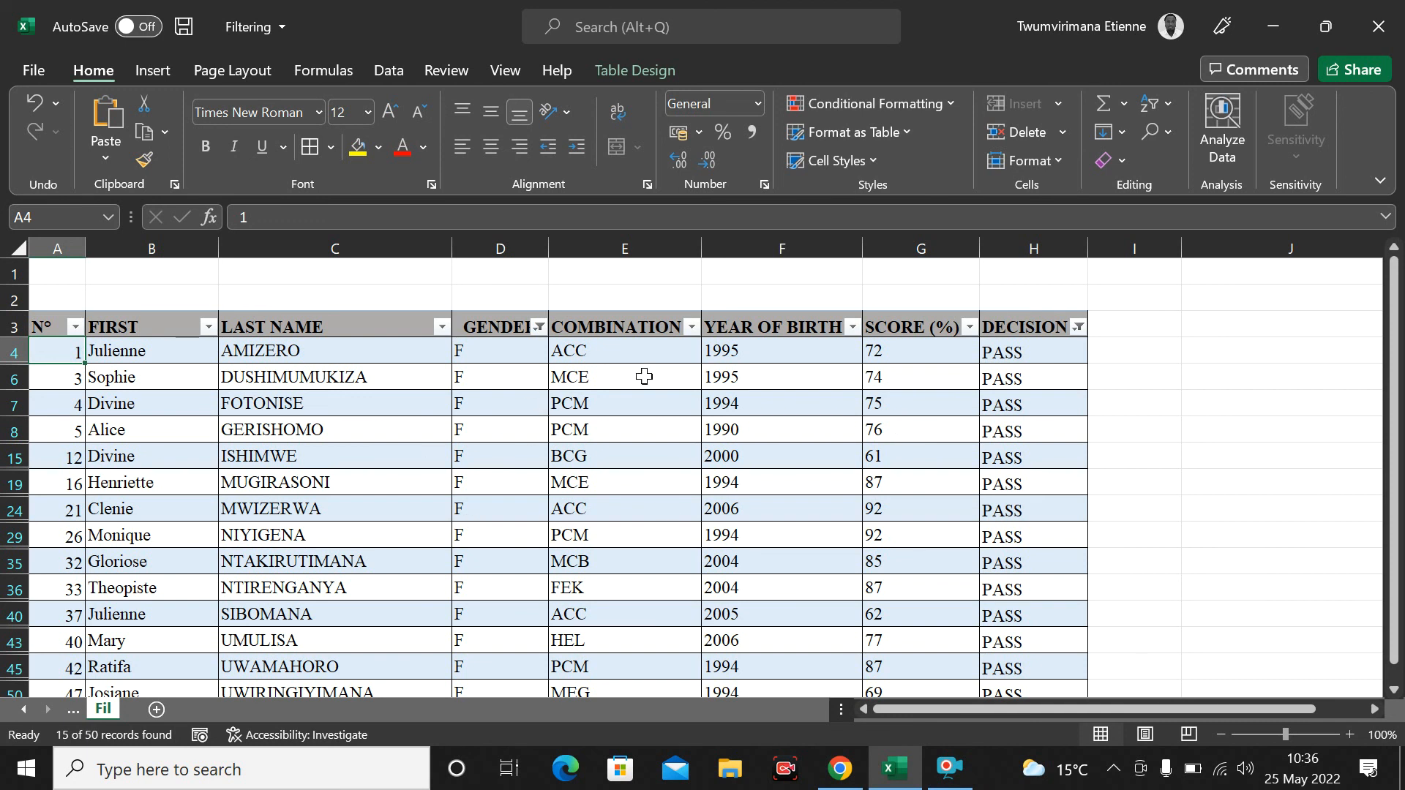
scroll(1104, 408, down, 3)
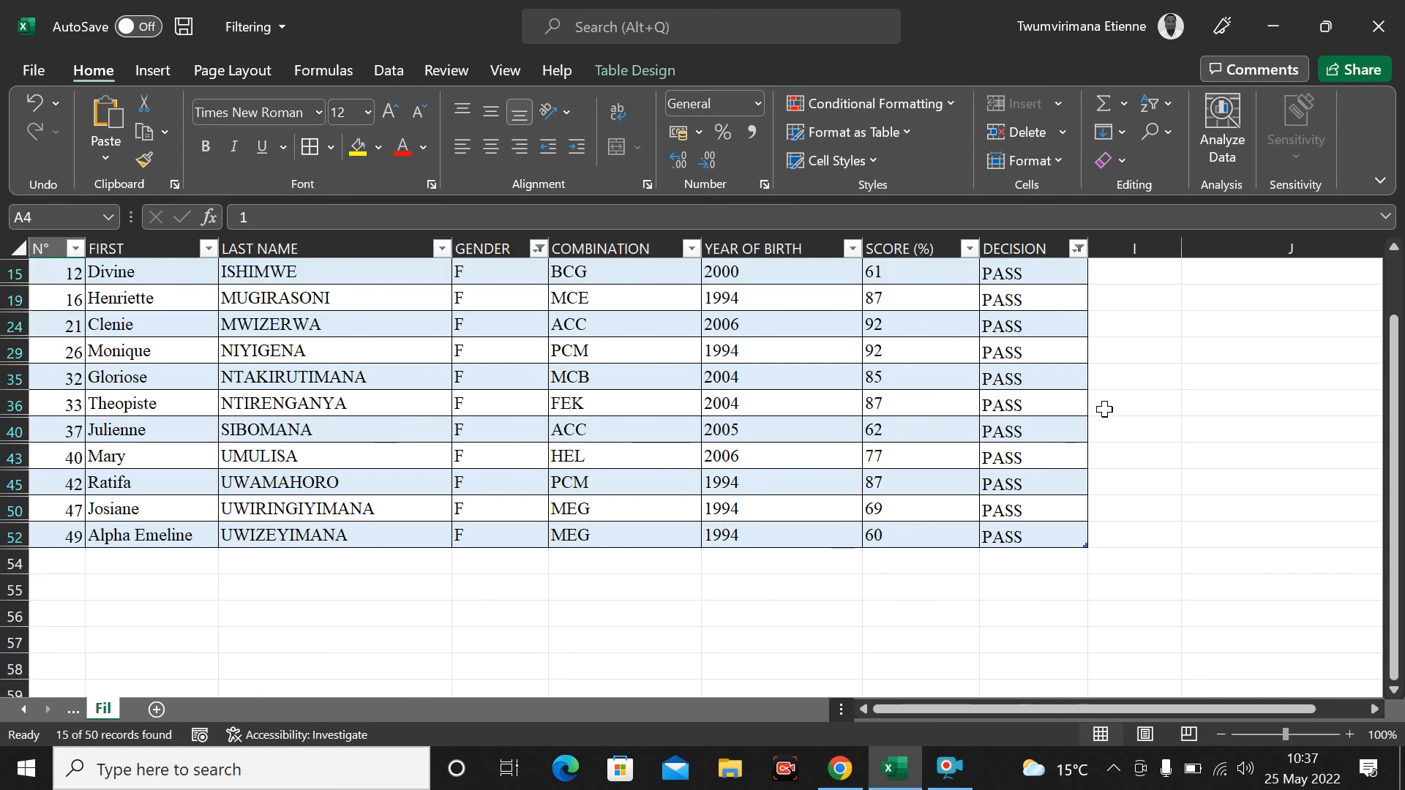
scroll(1102, 413, up, 3)
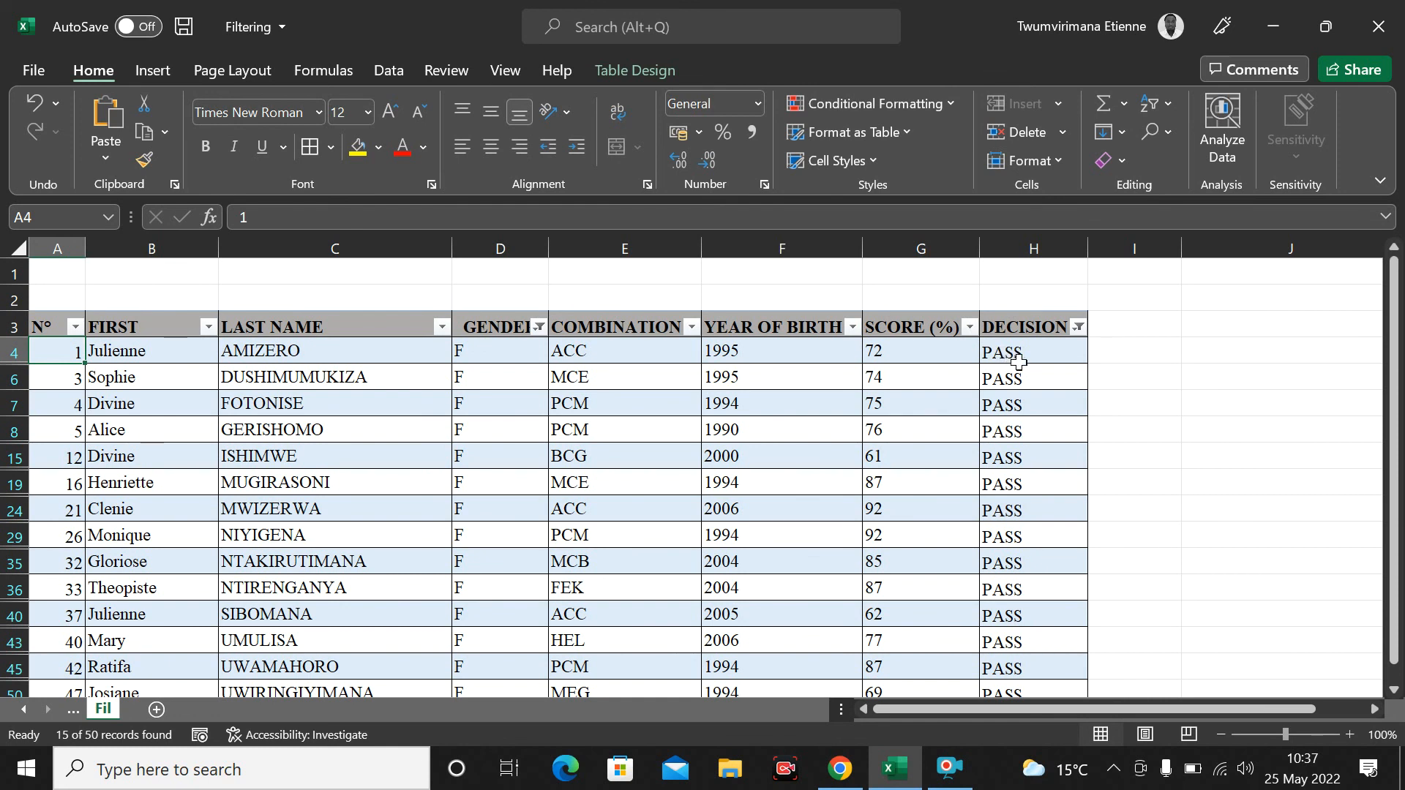
Step: Filter the COMBINATION column to show only ACC among the female students who passed
click(691, 328)
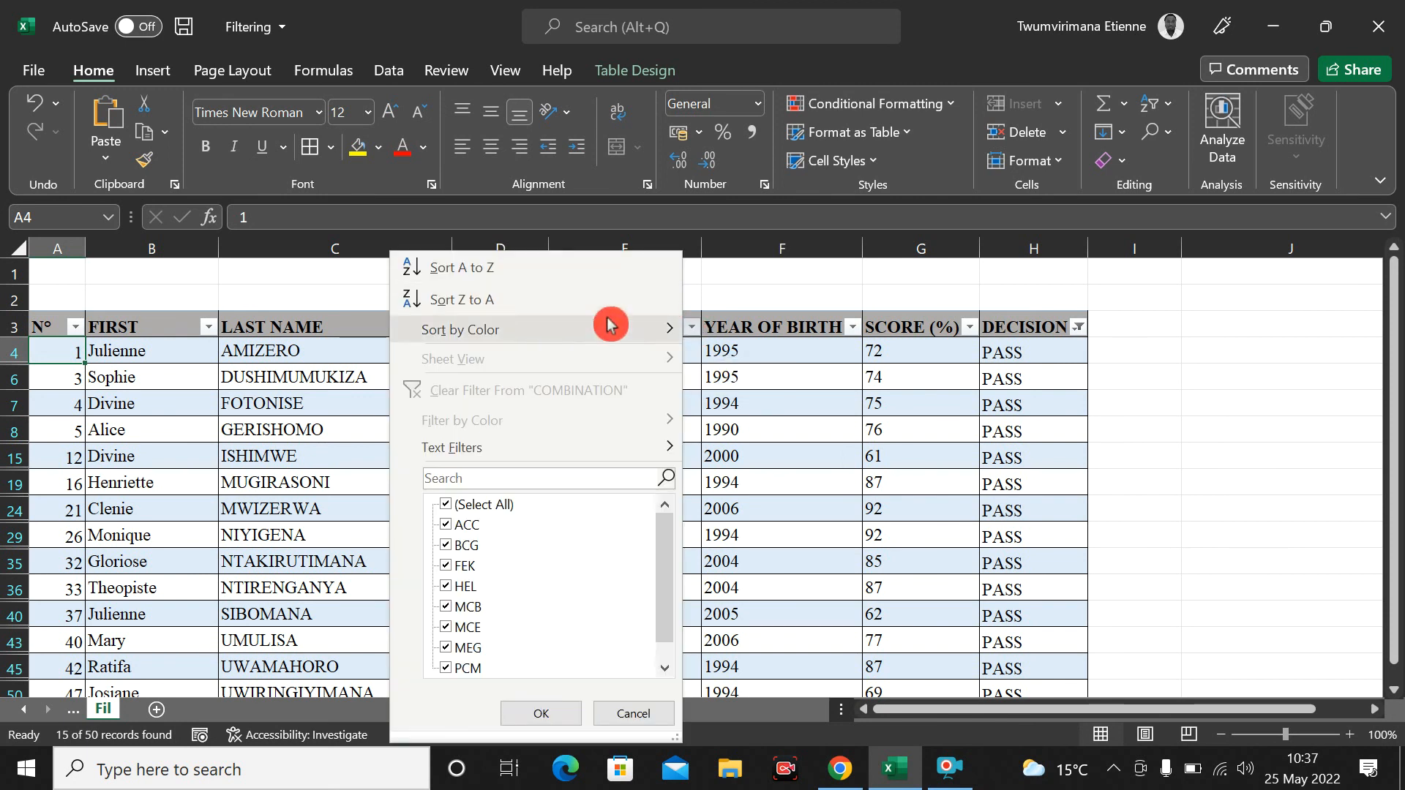
click(447, 505)
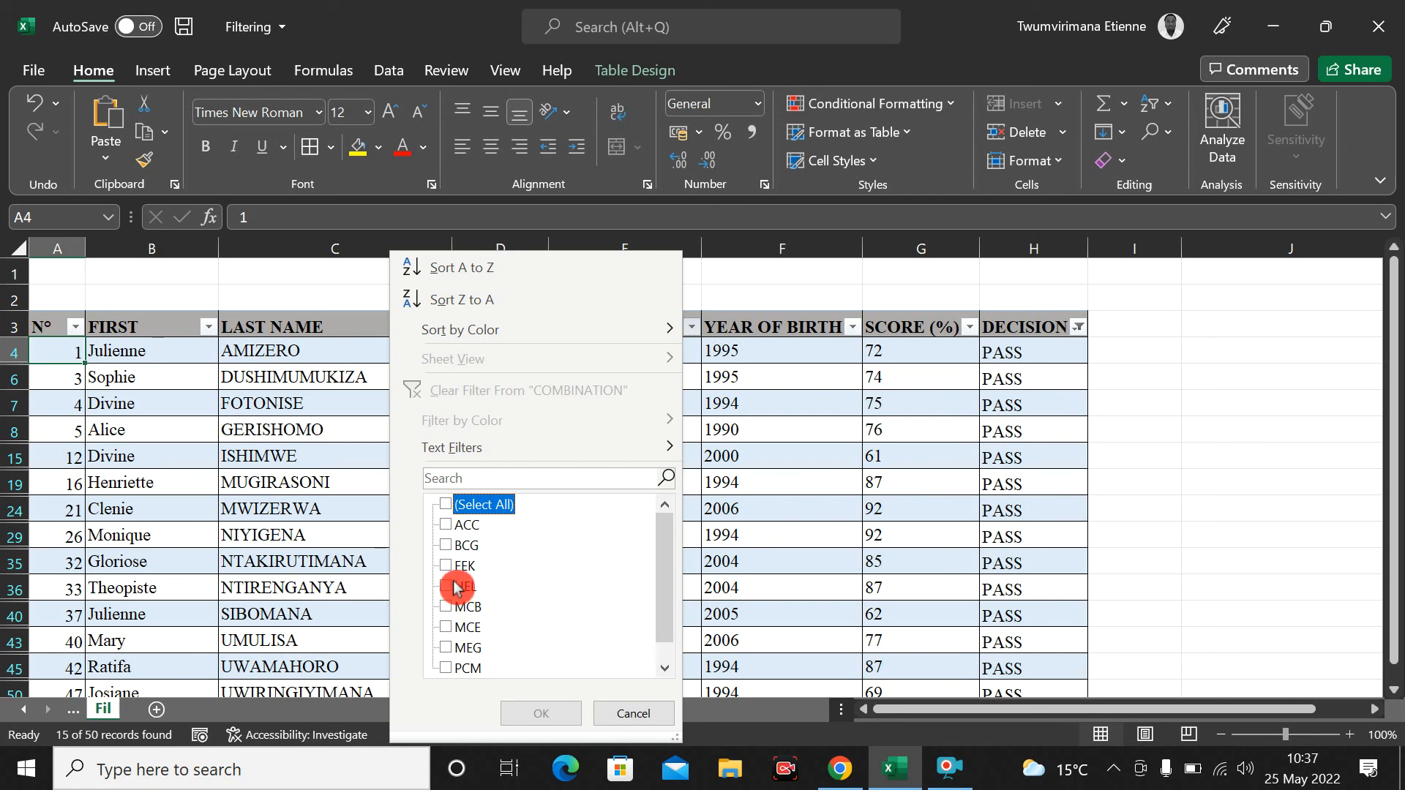
click(447, 527)
click(542, 714)
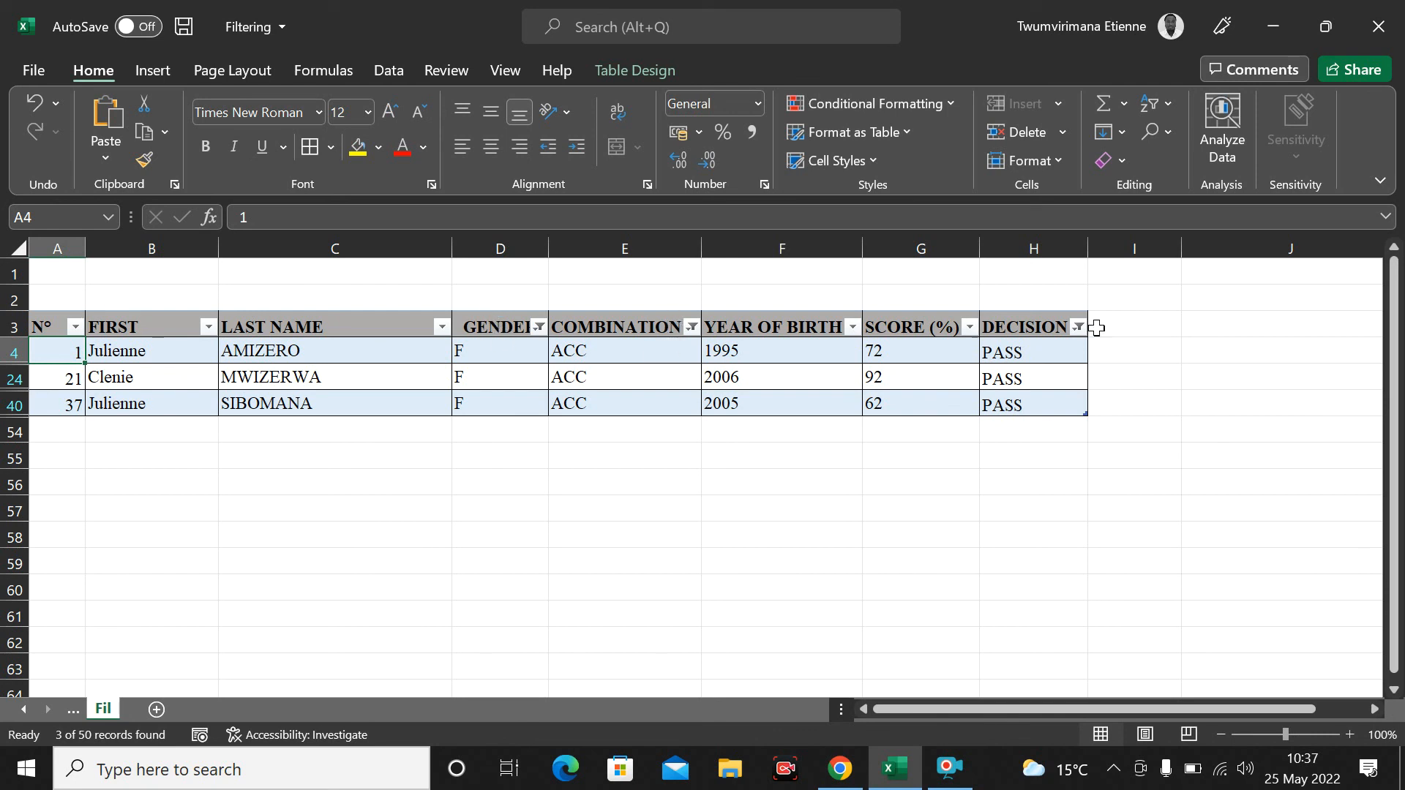
Step: Change the COMBINATION filter so that only MCB is selected instead of ACC
click(692, 328)
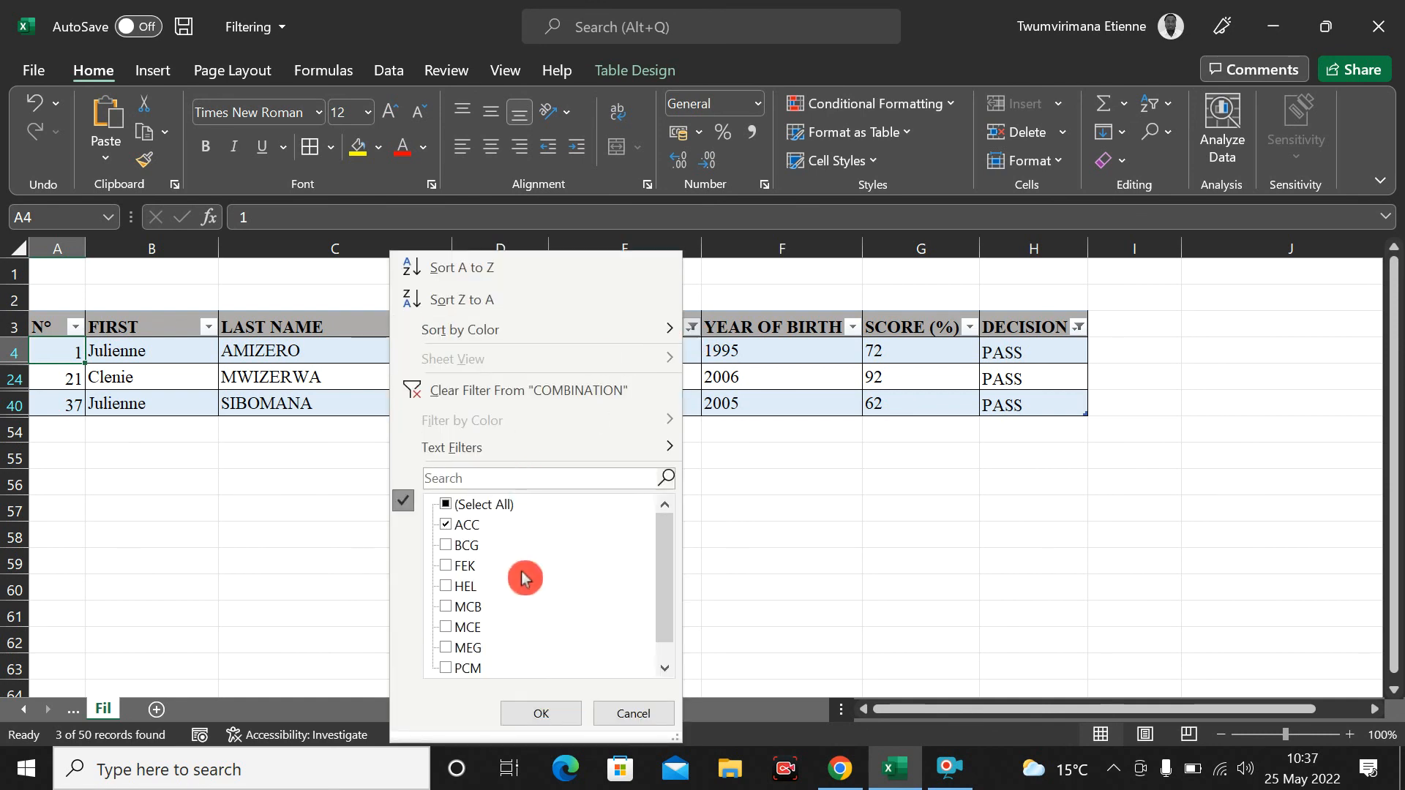
click(447, 525)
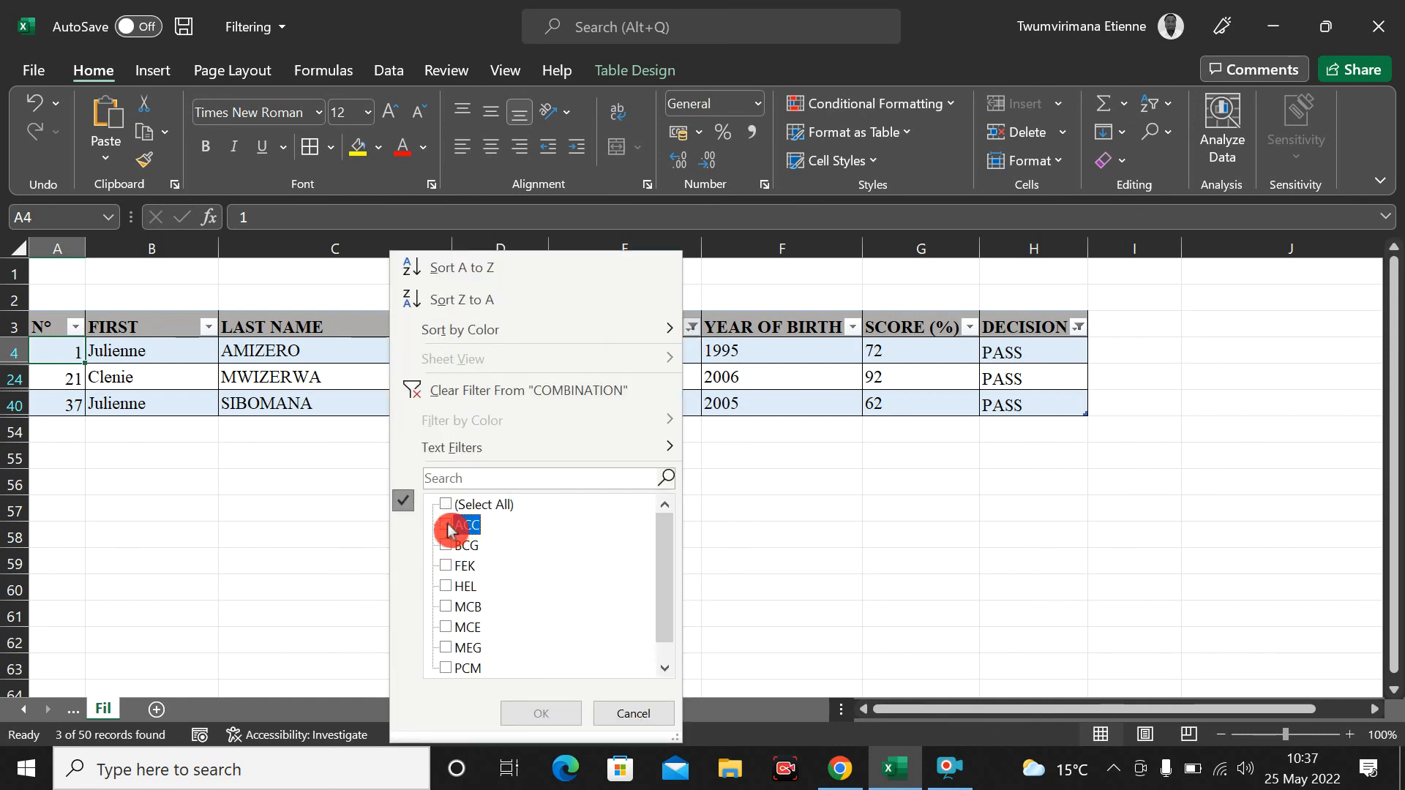
click(448, 607)
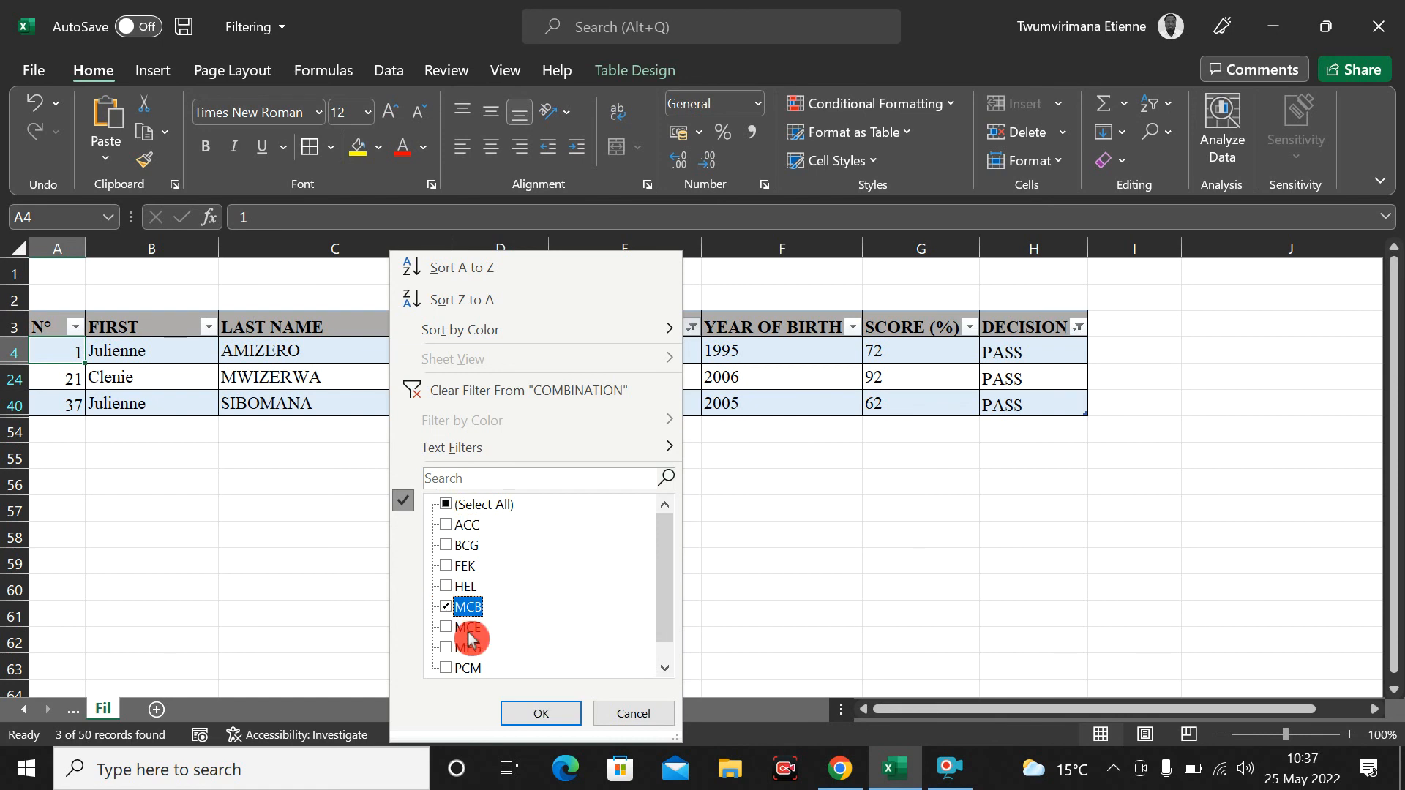
click(538, 716)
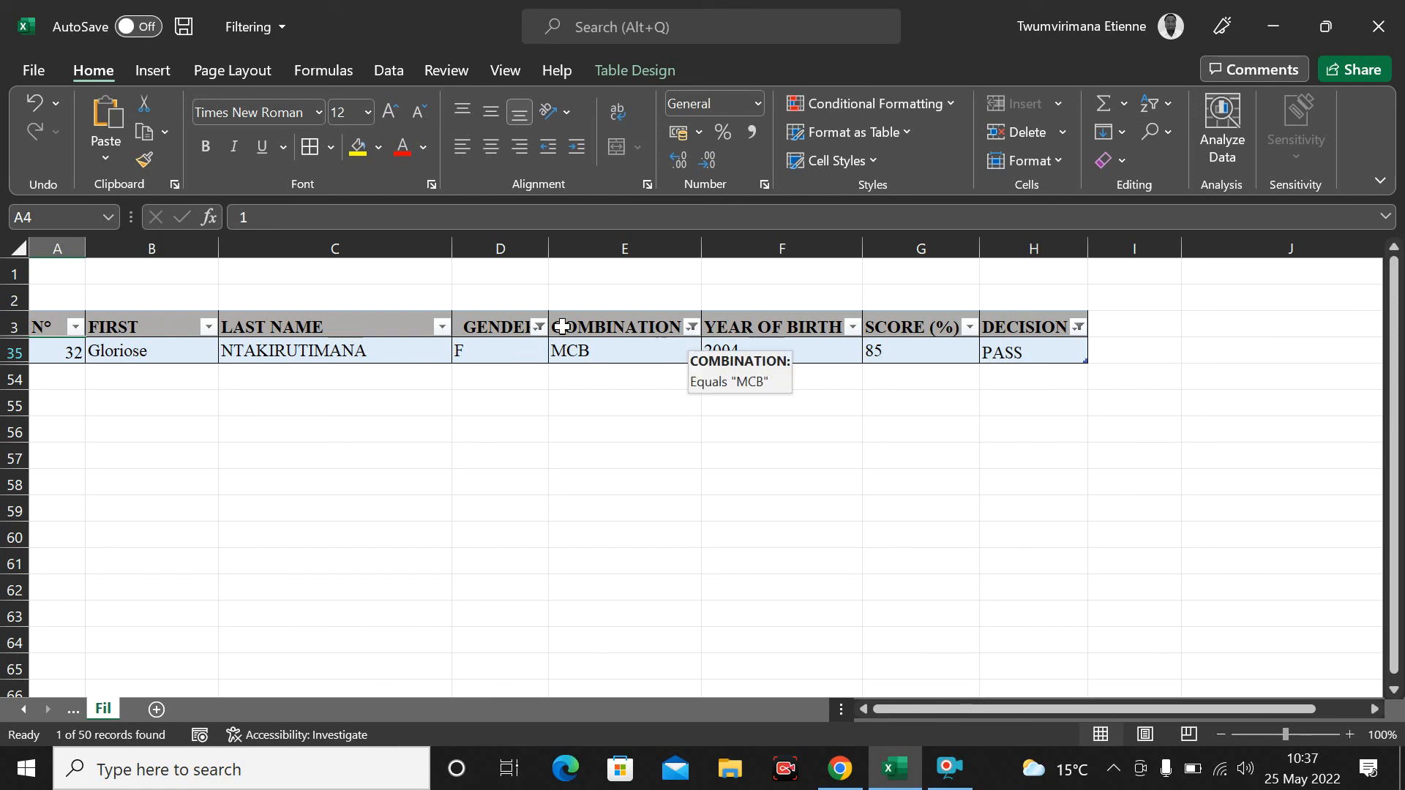
Step: Select all values in the COMBINATION filter again to show every combination
click(692, 330)
click(449, 506)
click(540, 714)
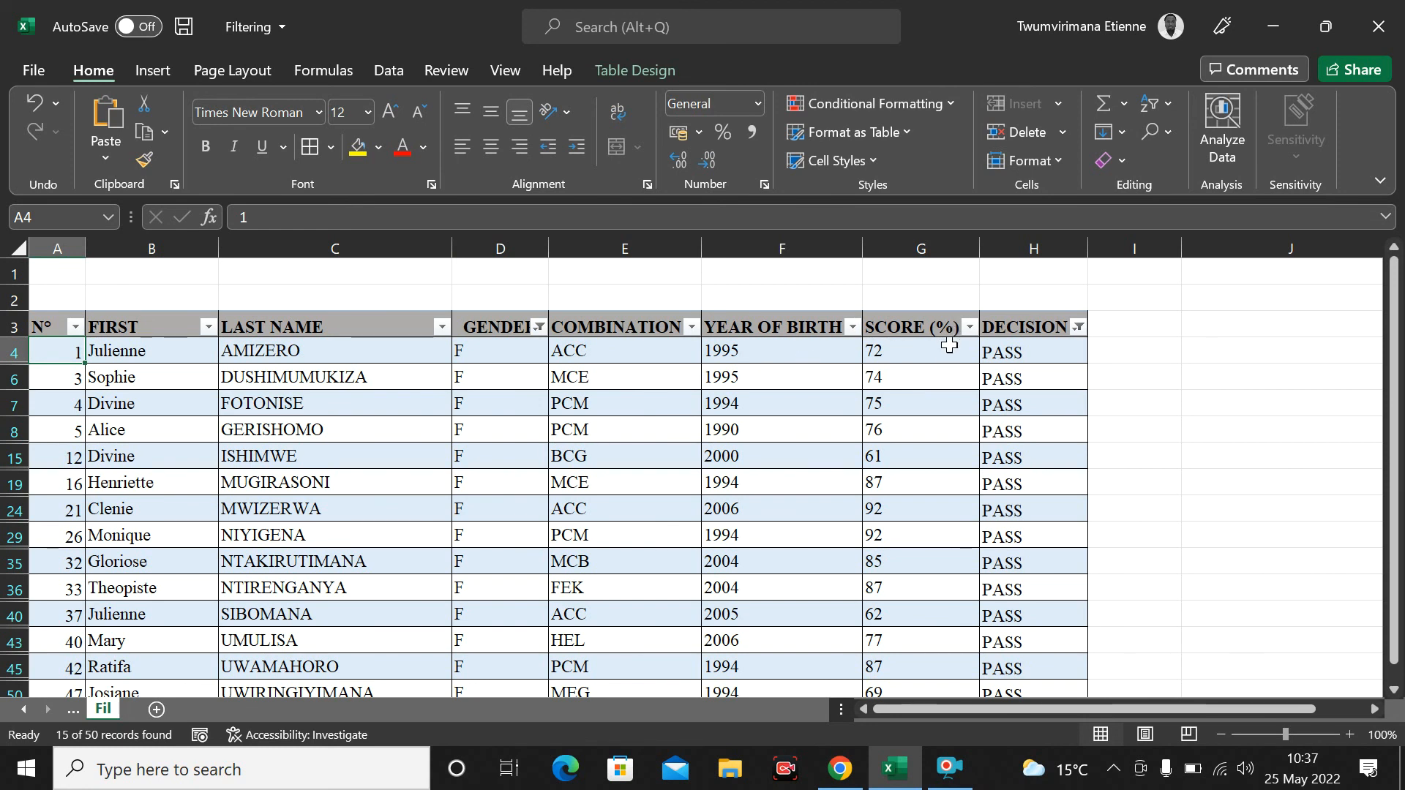
Step: Filter the SCORE (%) column with the Top 10 number filter set to the top 2 items
click(970, 328)
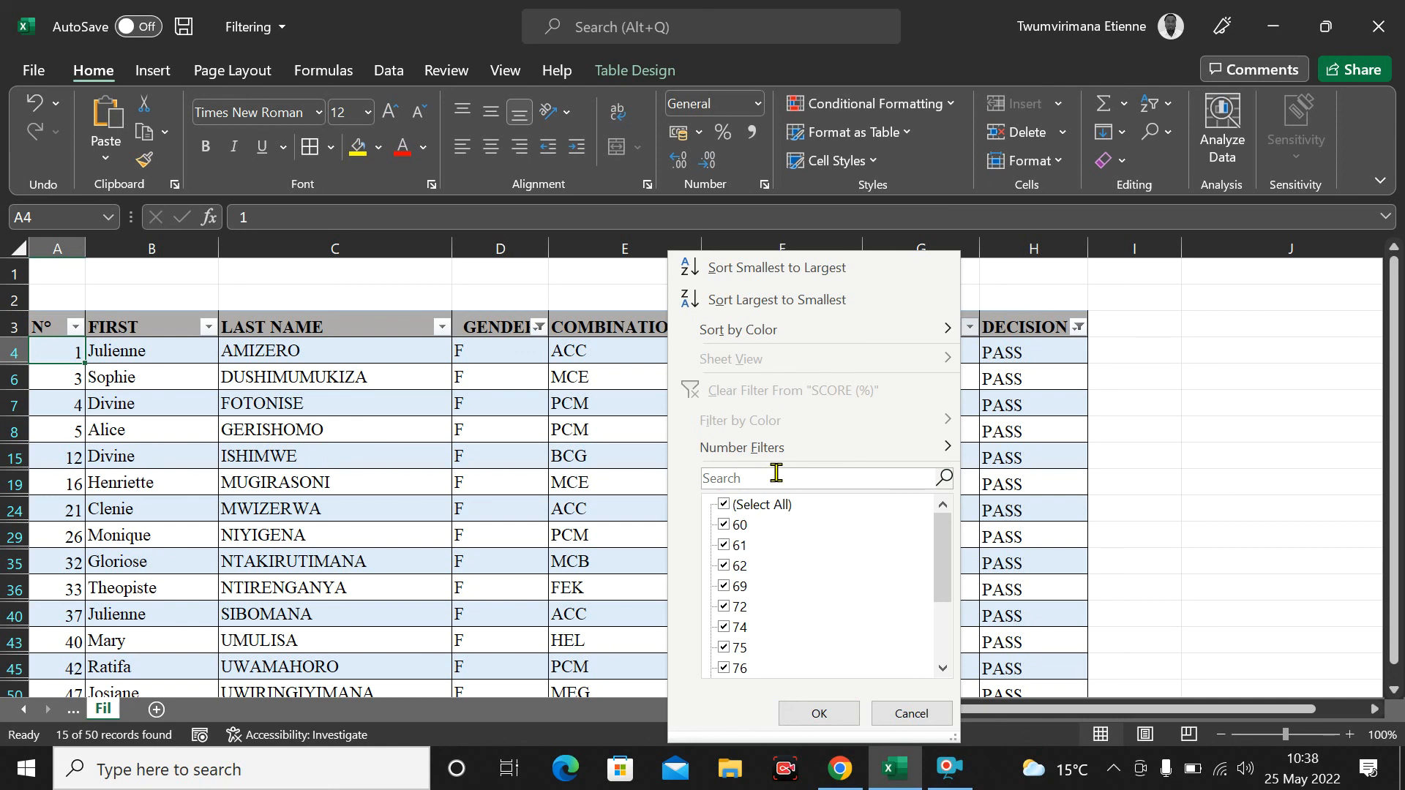
click(724, 505)
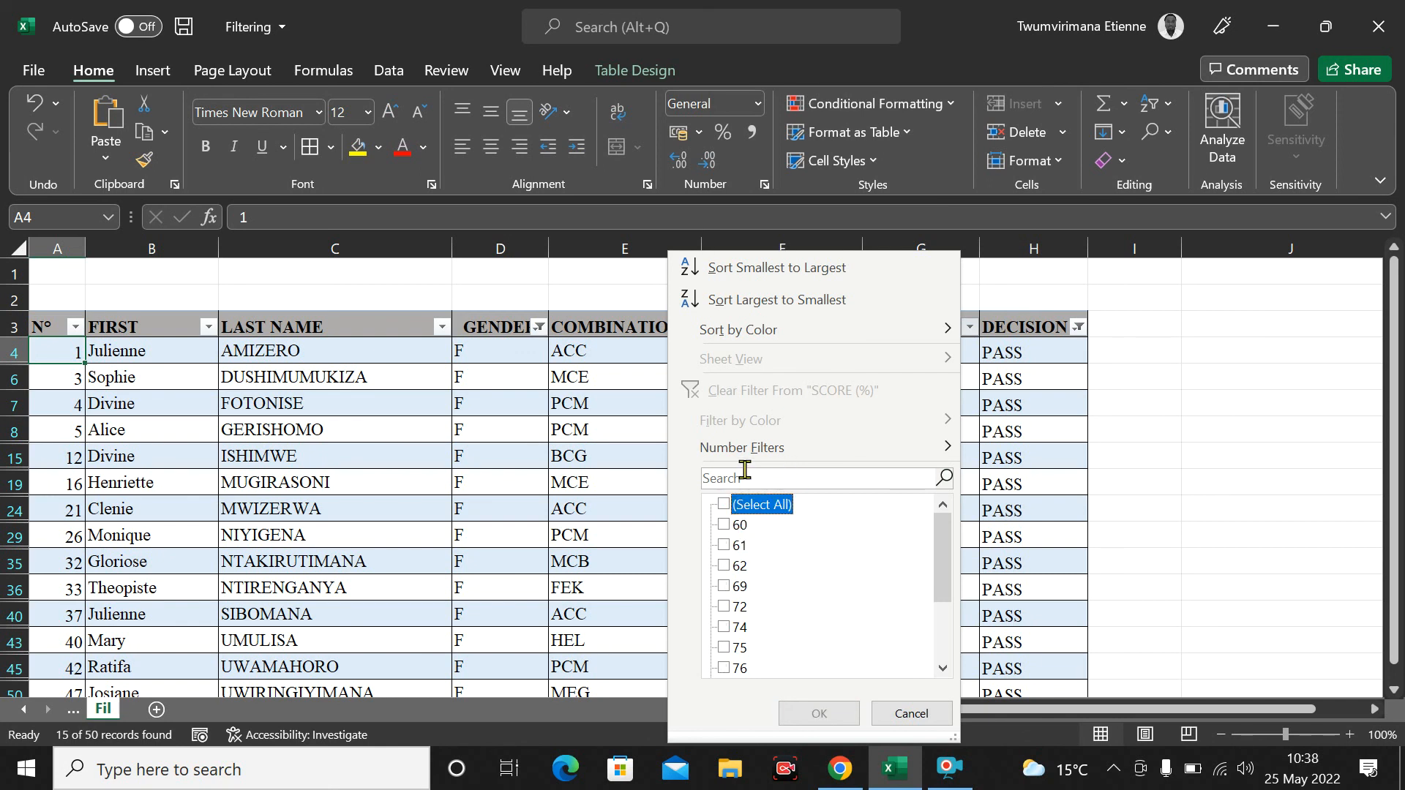
mouse_move(906, 448)
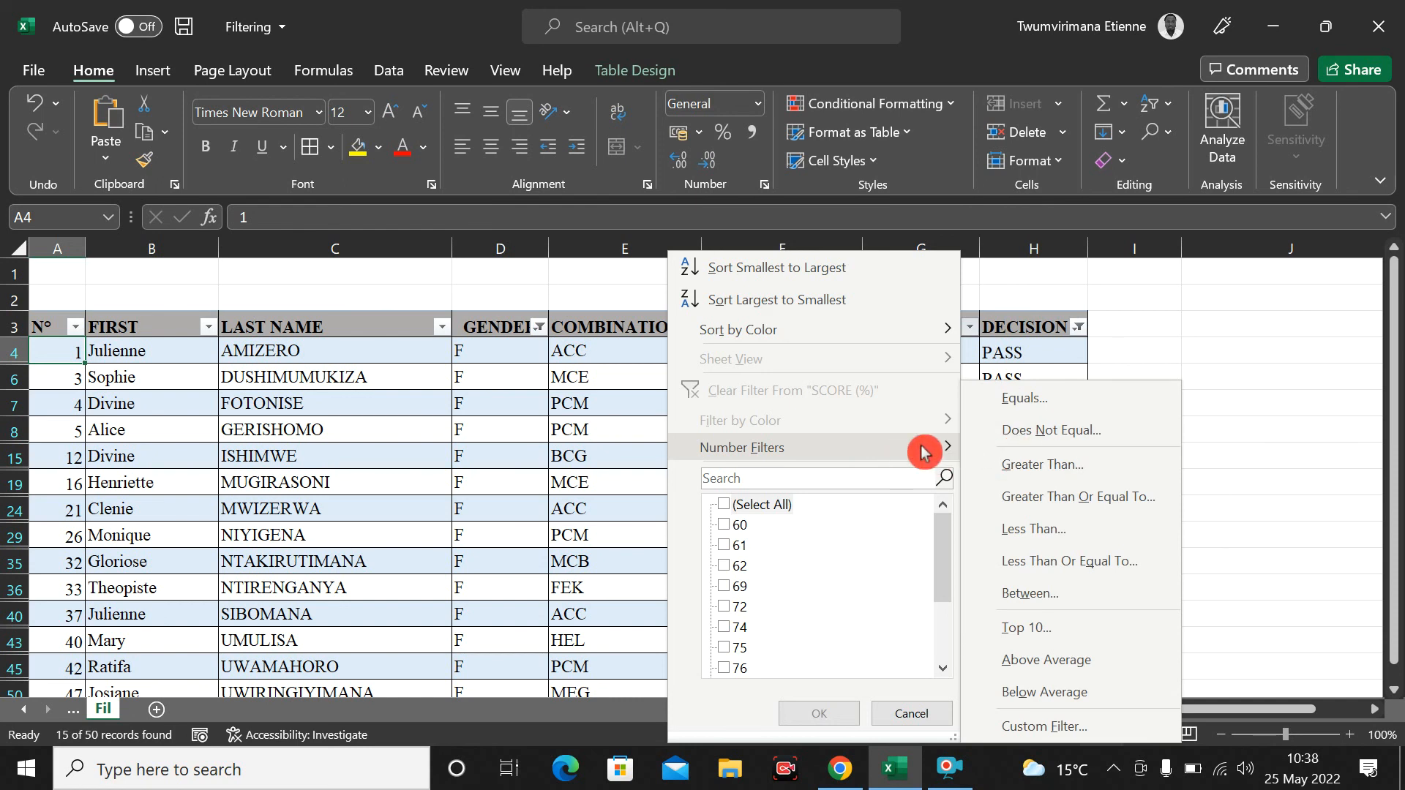
click(1044, 629)
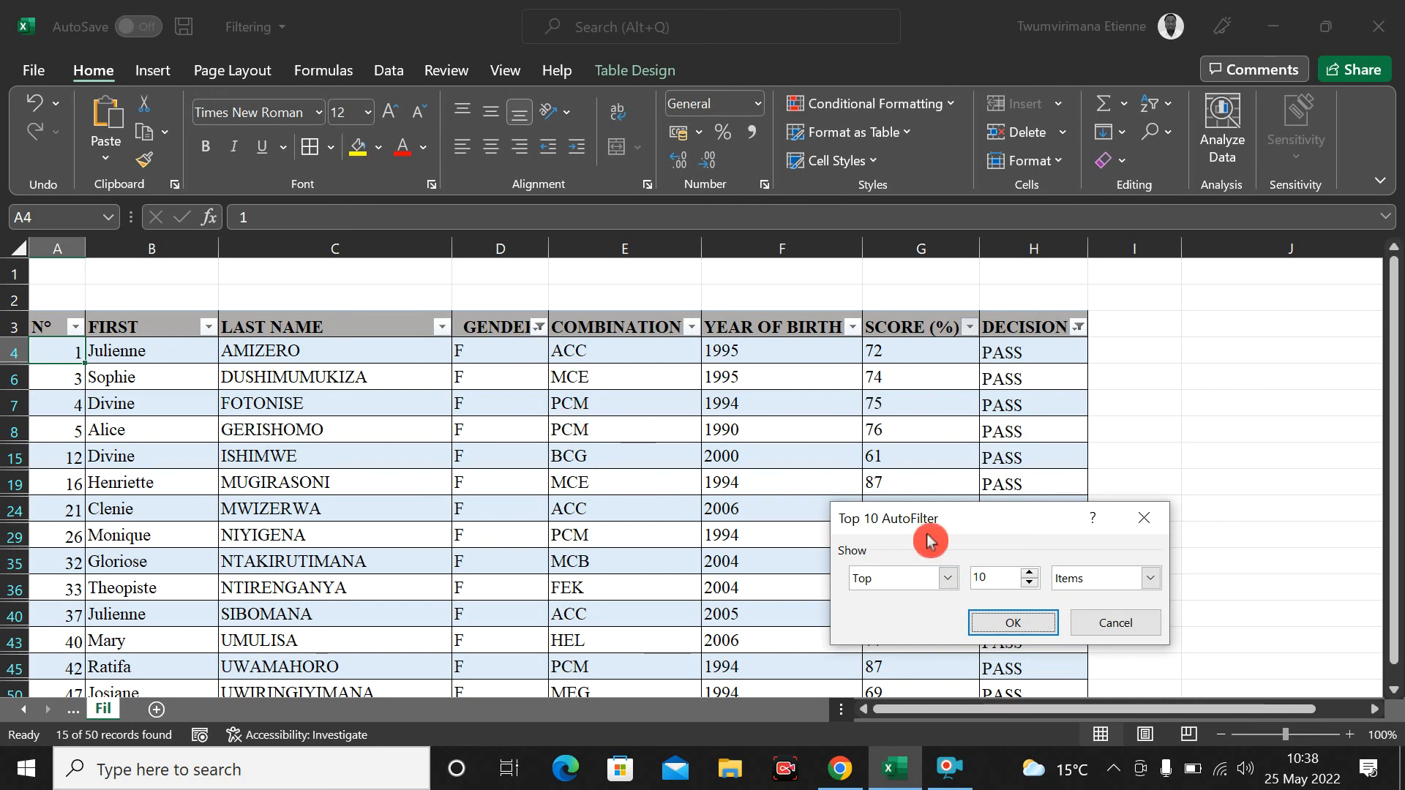
click(1030, 574)
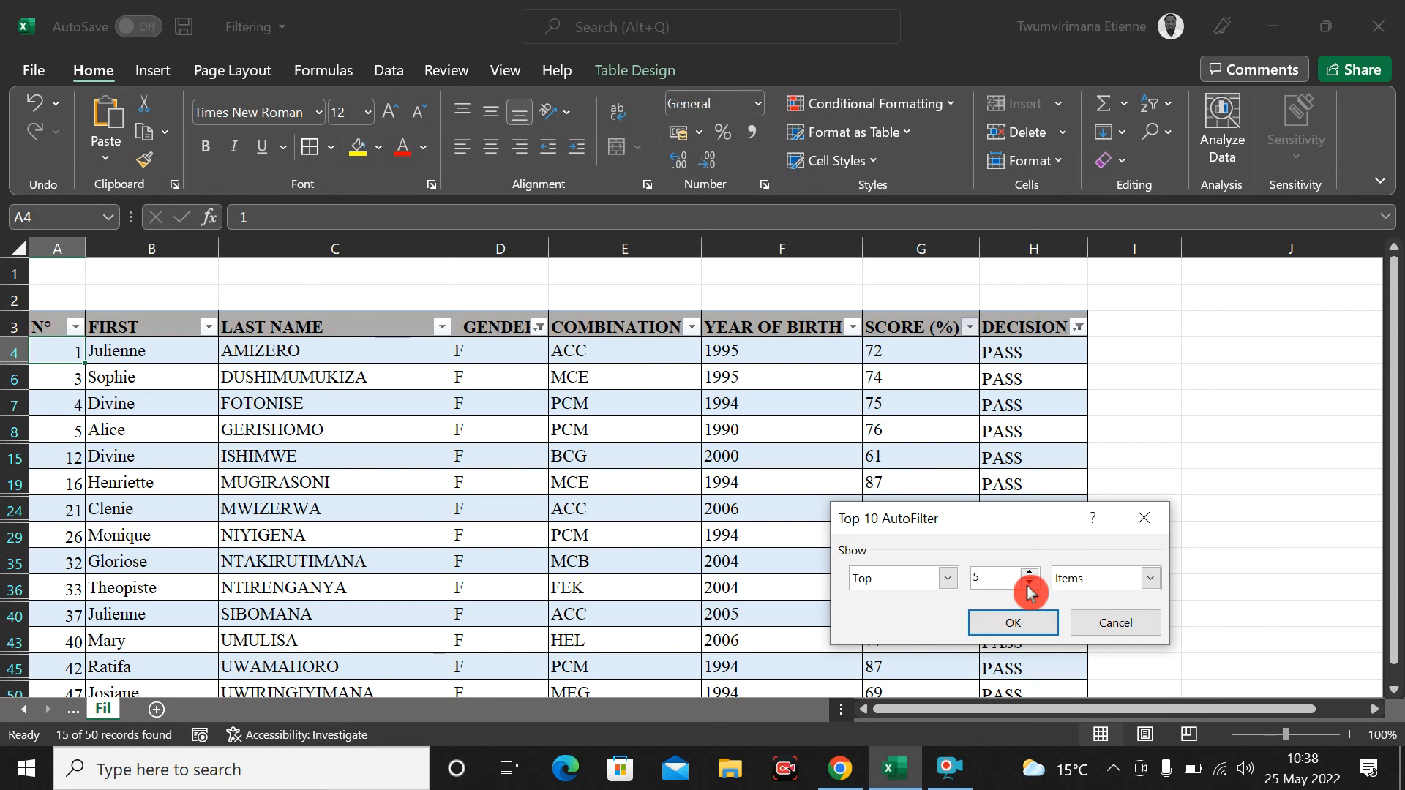
click(1030, 584)
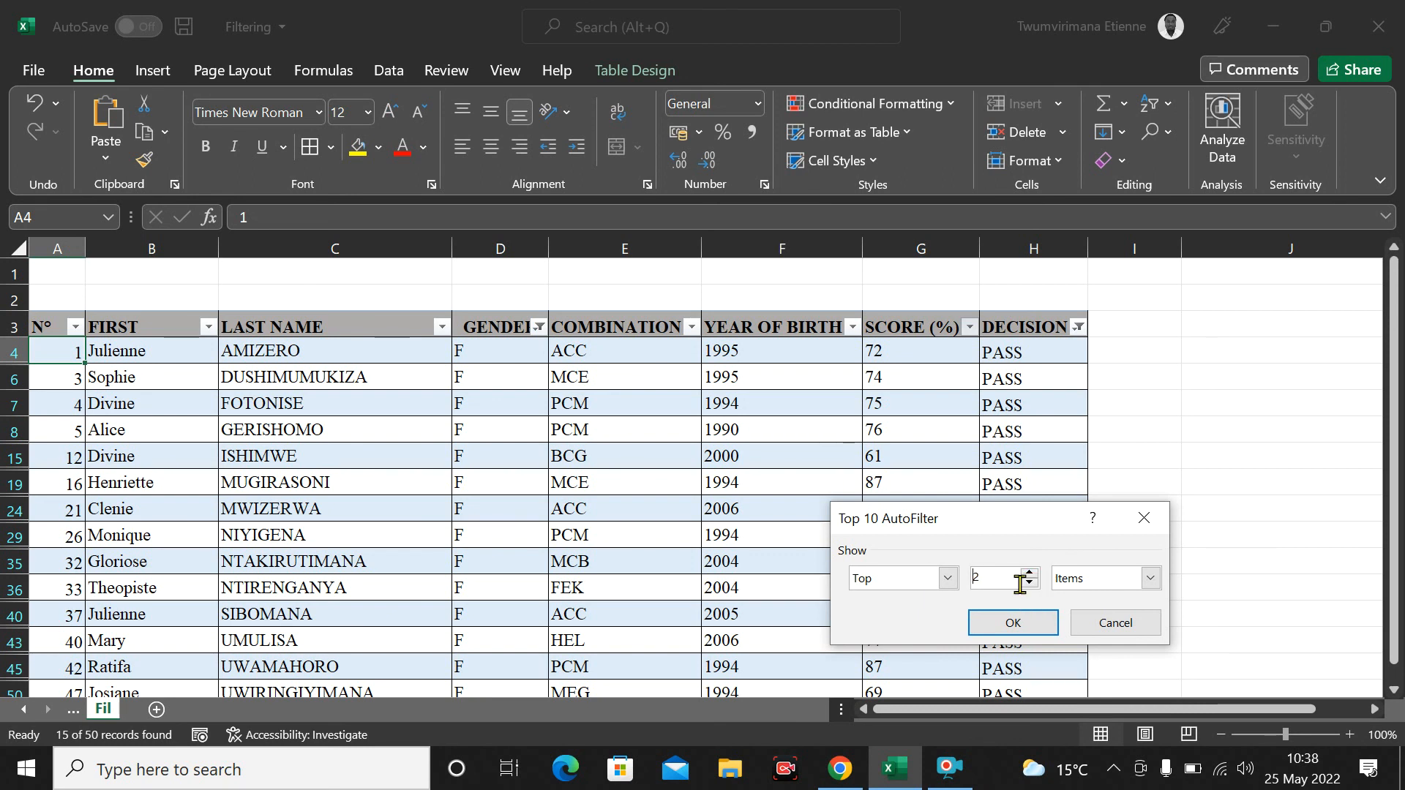
click(997, 624)
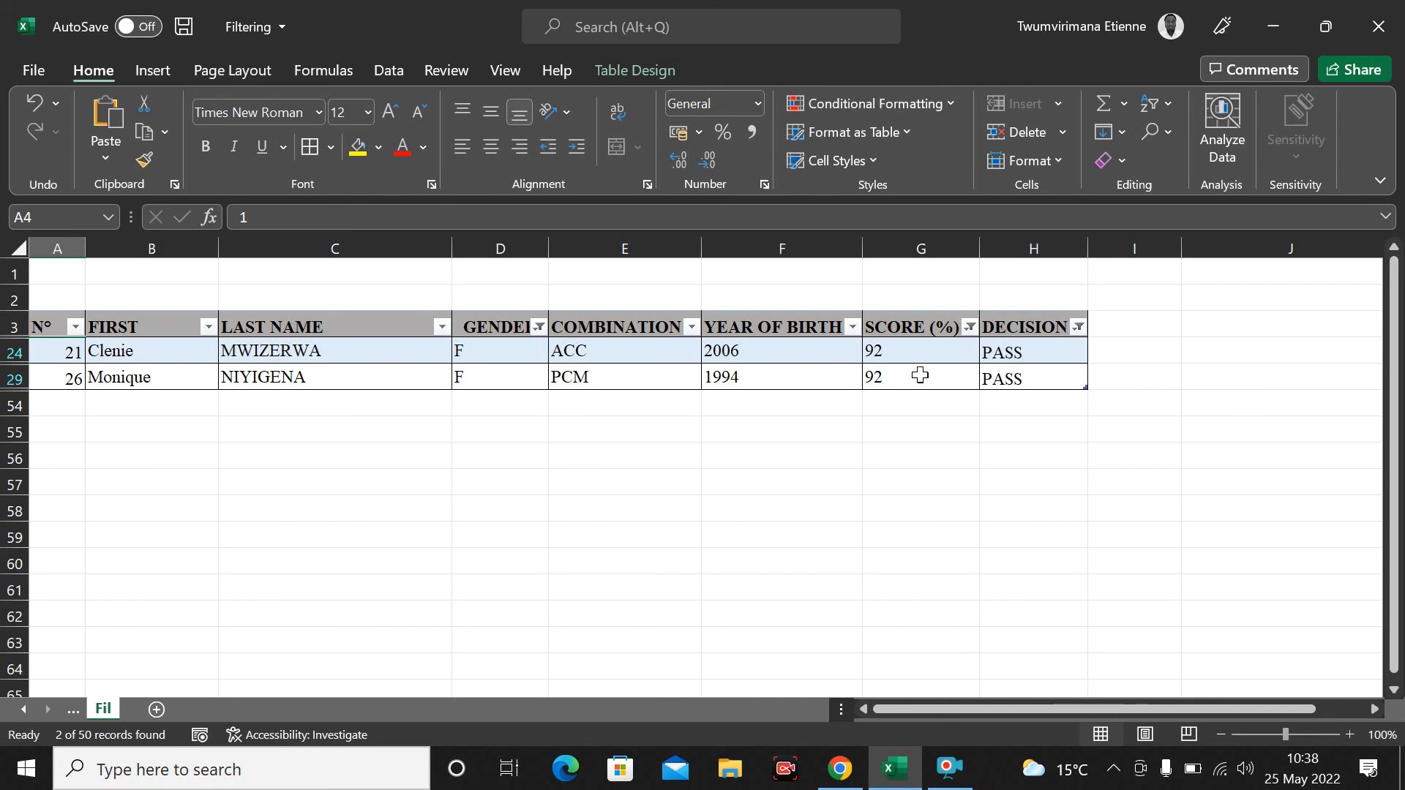
Step: Select all values in the SCORE (%) filter again to remove the top-items restriction
click(969, 327)
click(750, 505)
click(812, 720)
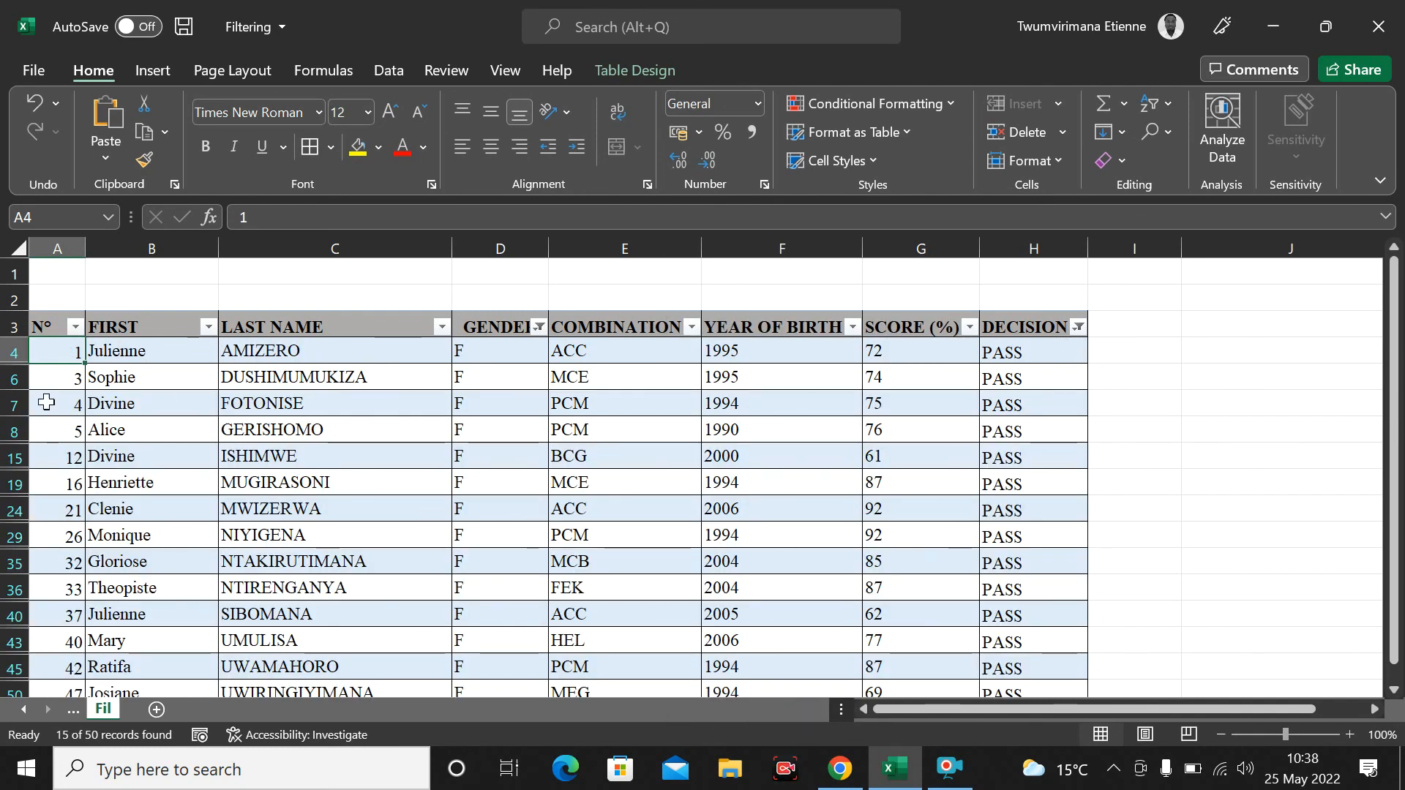
Step: Change the GENDER filter to show only M among the PASS records and look through the resulting list
click(540, 327)
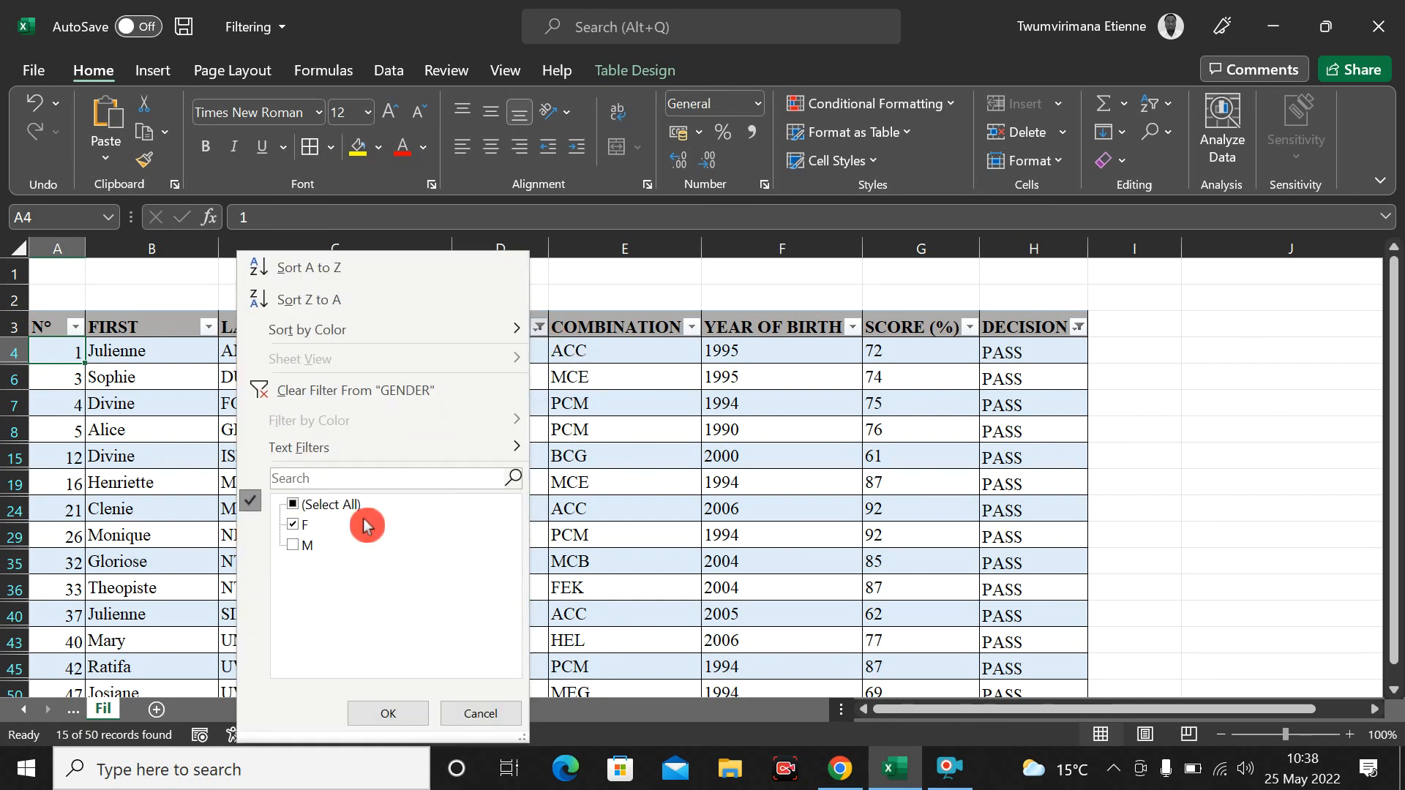
click(292, 545)
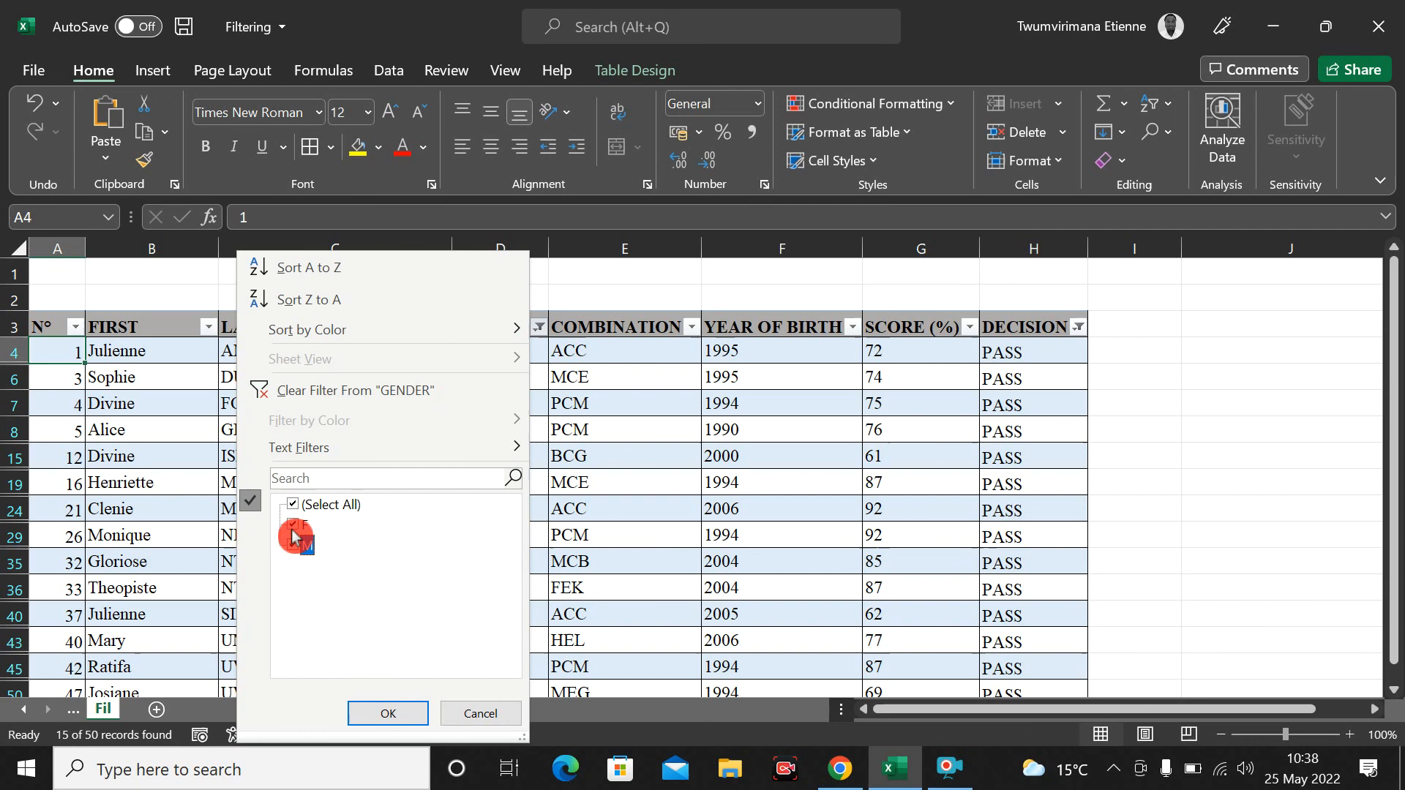
click(293, 525)
click(385, 699)
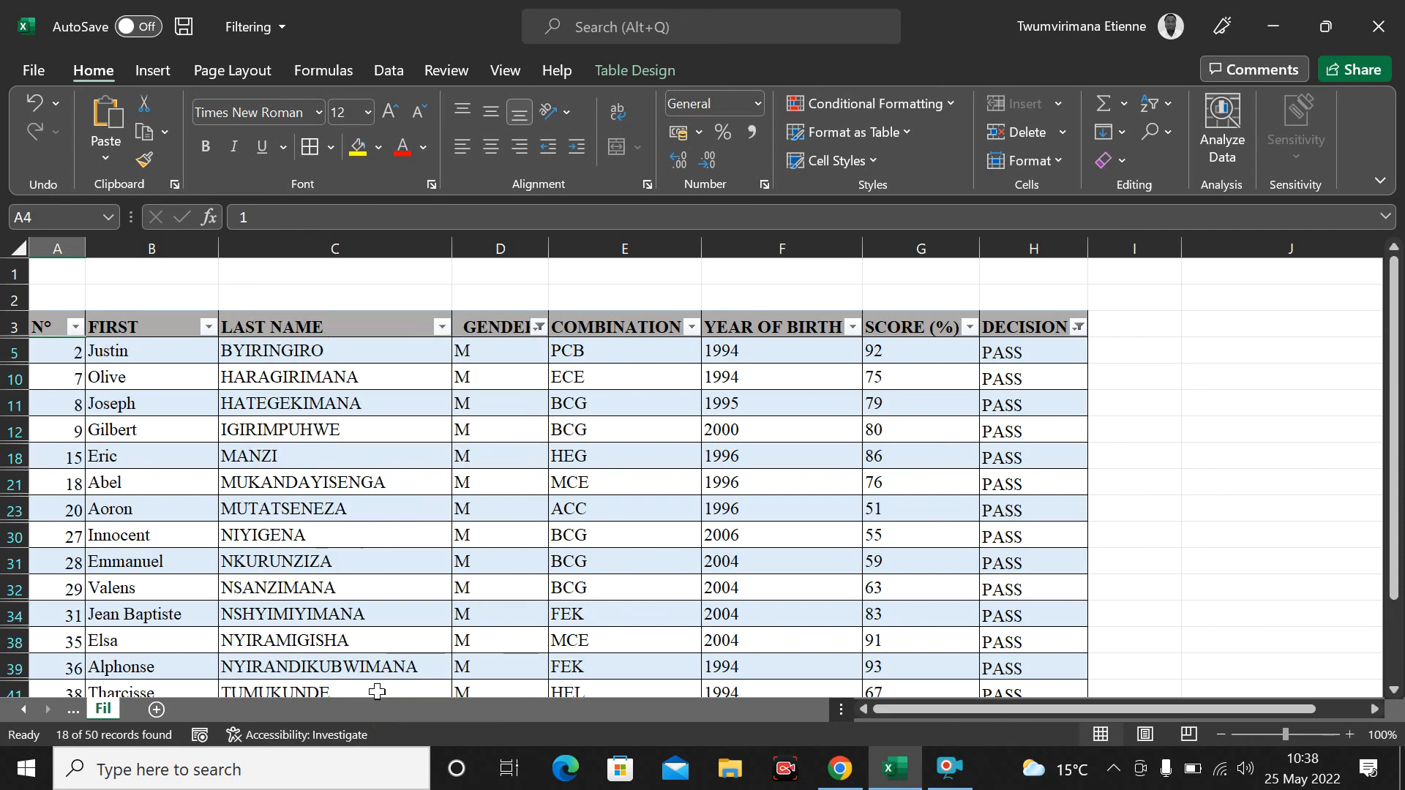
scroll(582, 456, down, 3)
scroll(582, 457, up, 5)
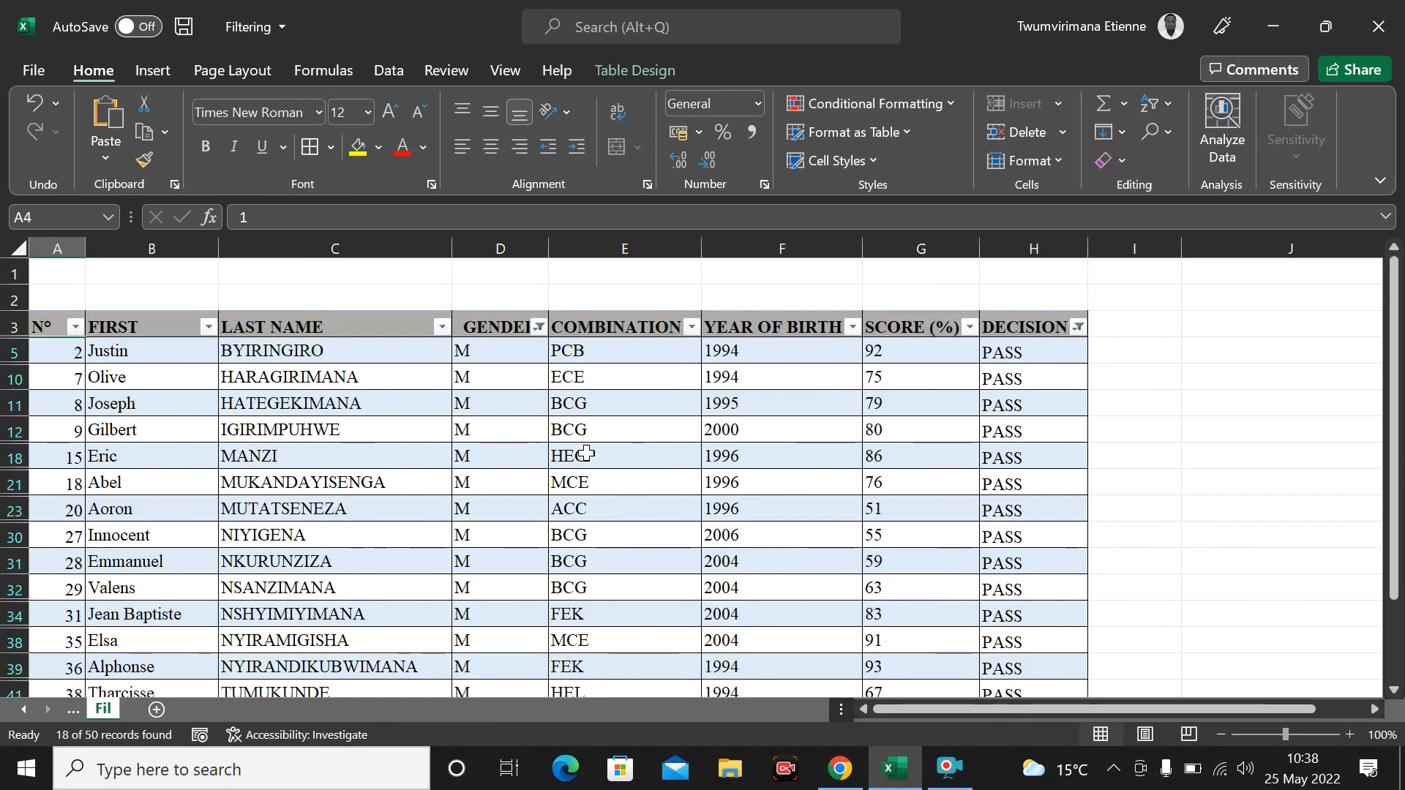
scroll(584, 454, down, 6)
scroll(587, 449, up, 4)
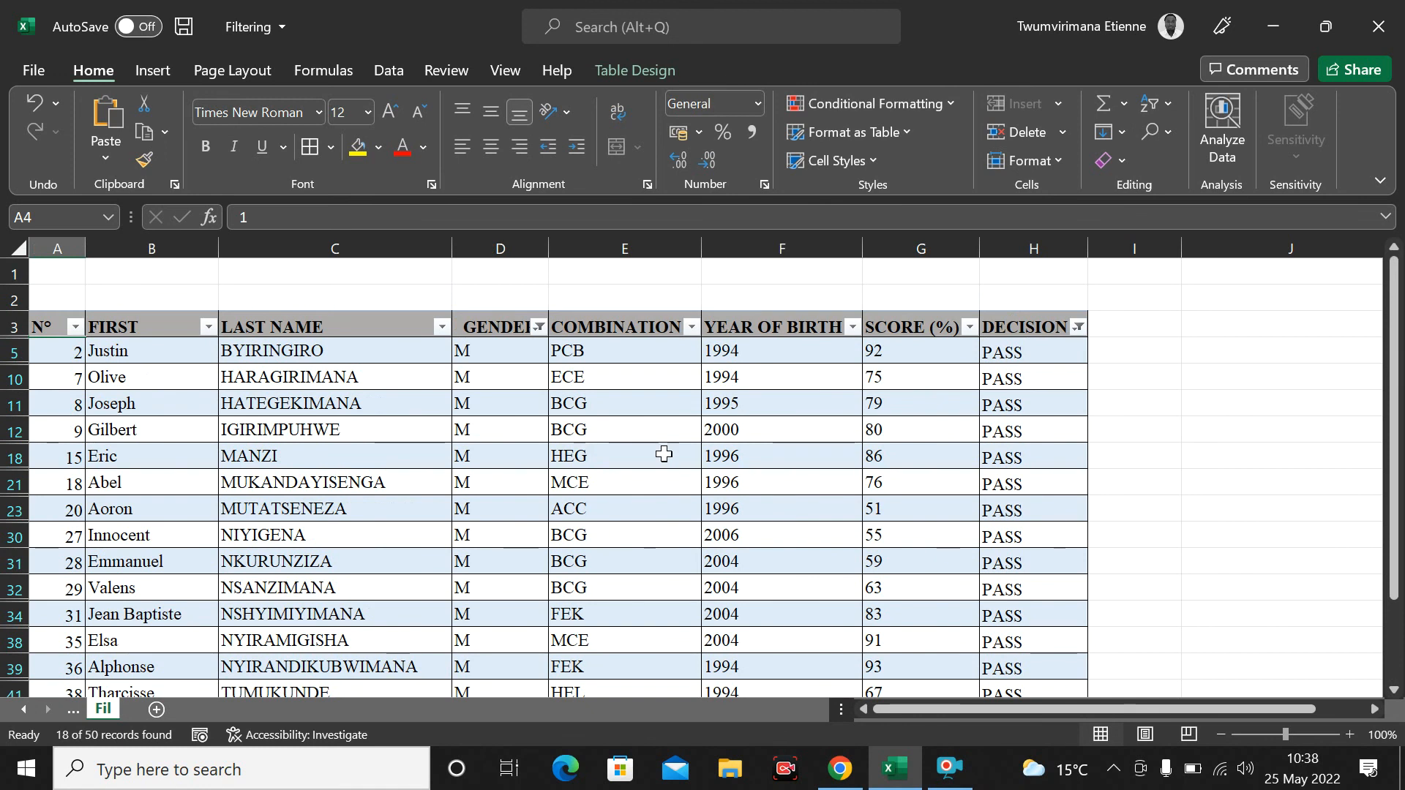
scroll(771, 475, down, 2)
scroll(775, 469, up, 2)
scroll(847, 417, up, 1)
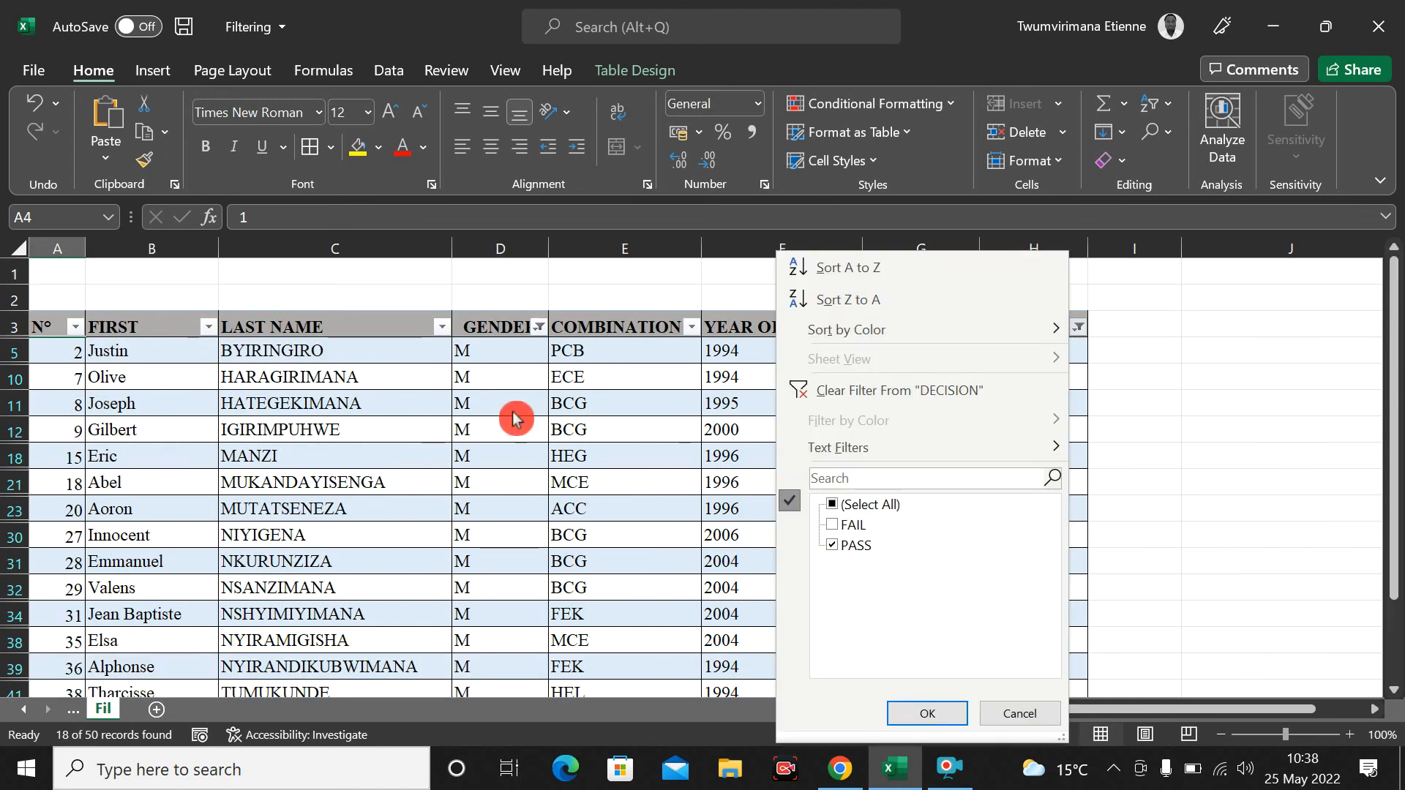
Step: Change the DECISION filter to show only FAIL records, then select empty cell J27 outside the table
click(833, 526)
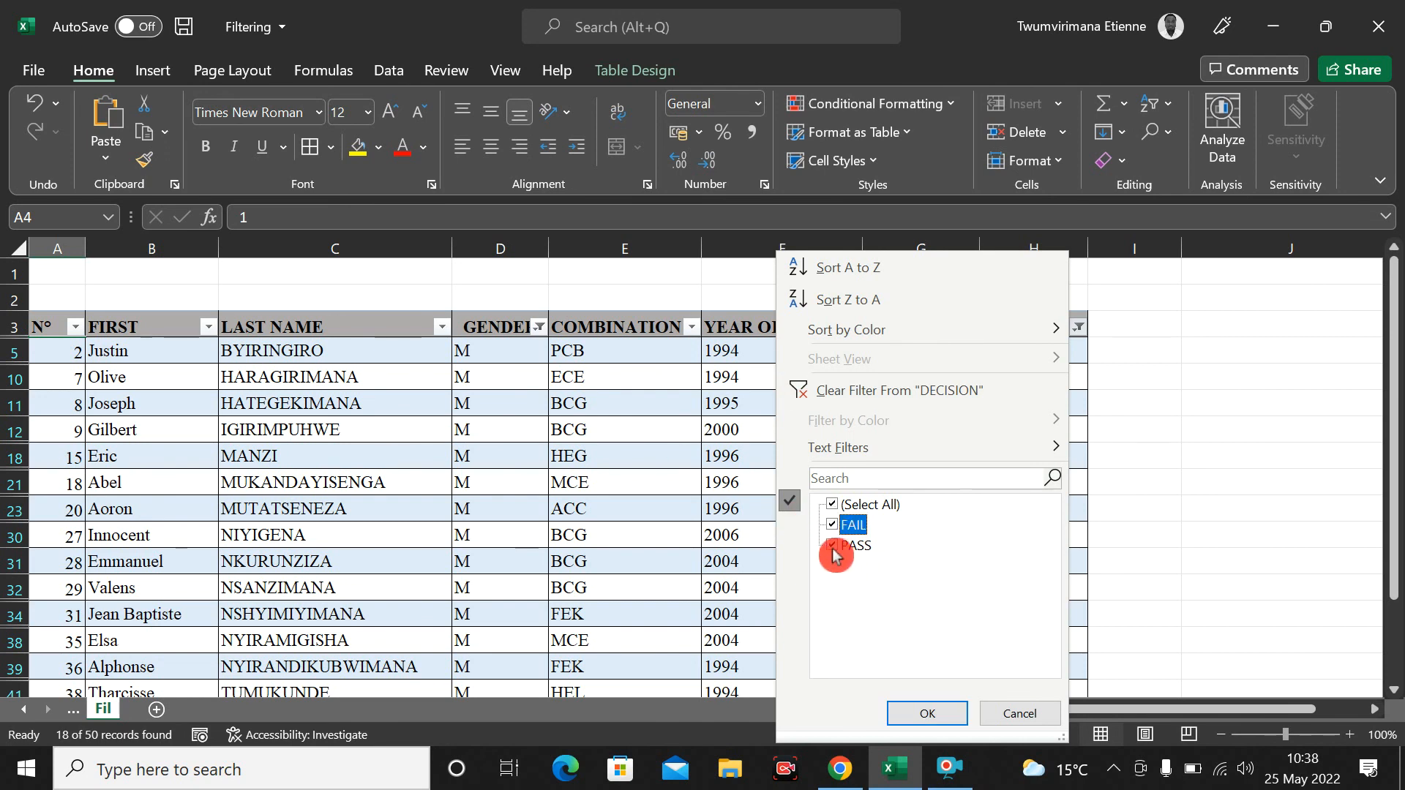
click(833, 546)
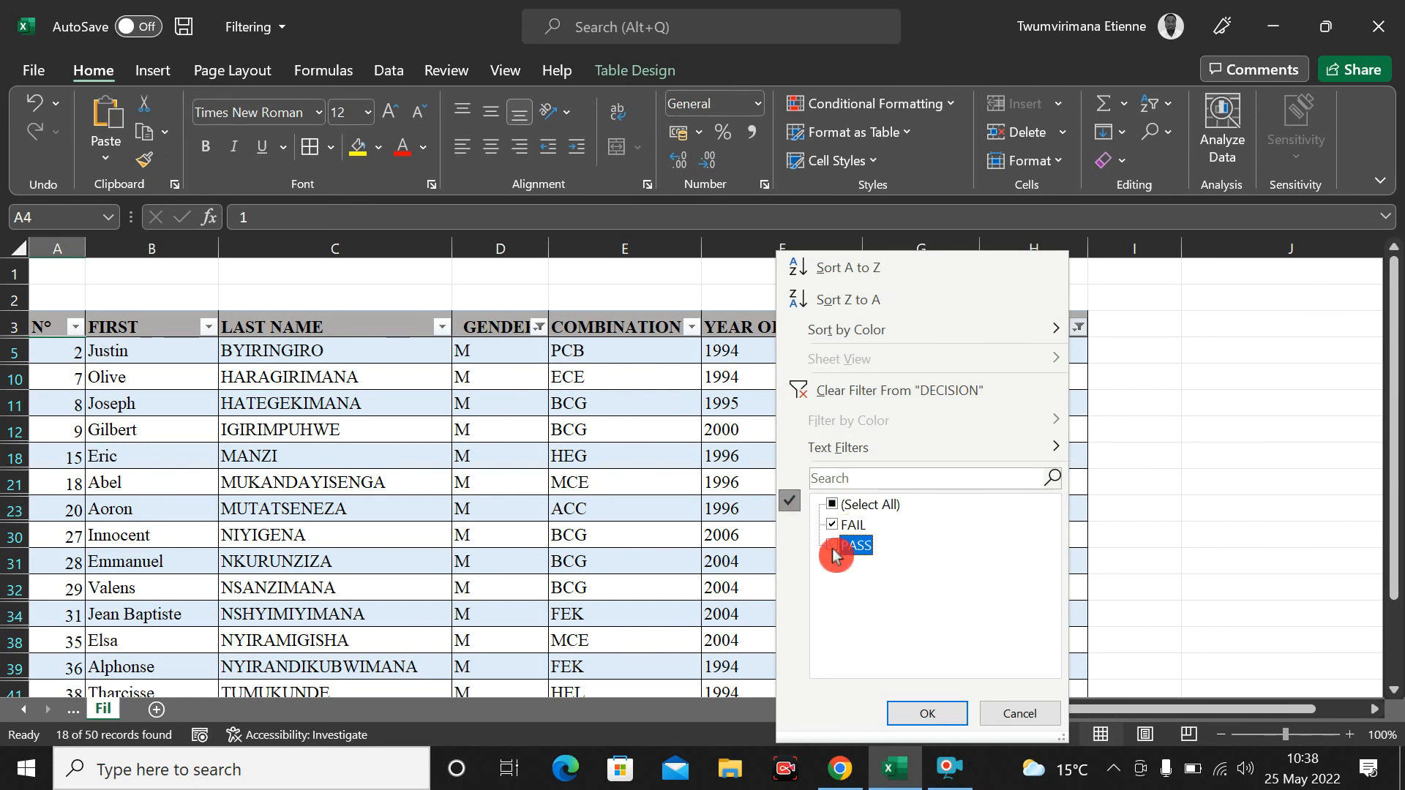
click(927, 715)
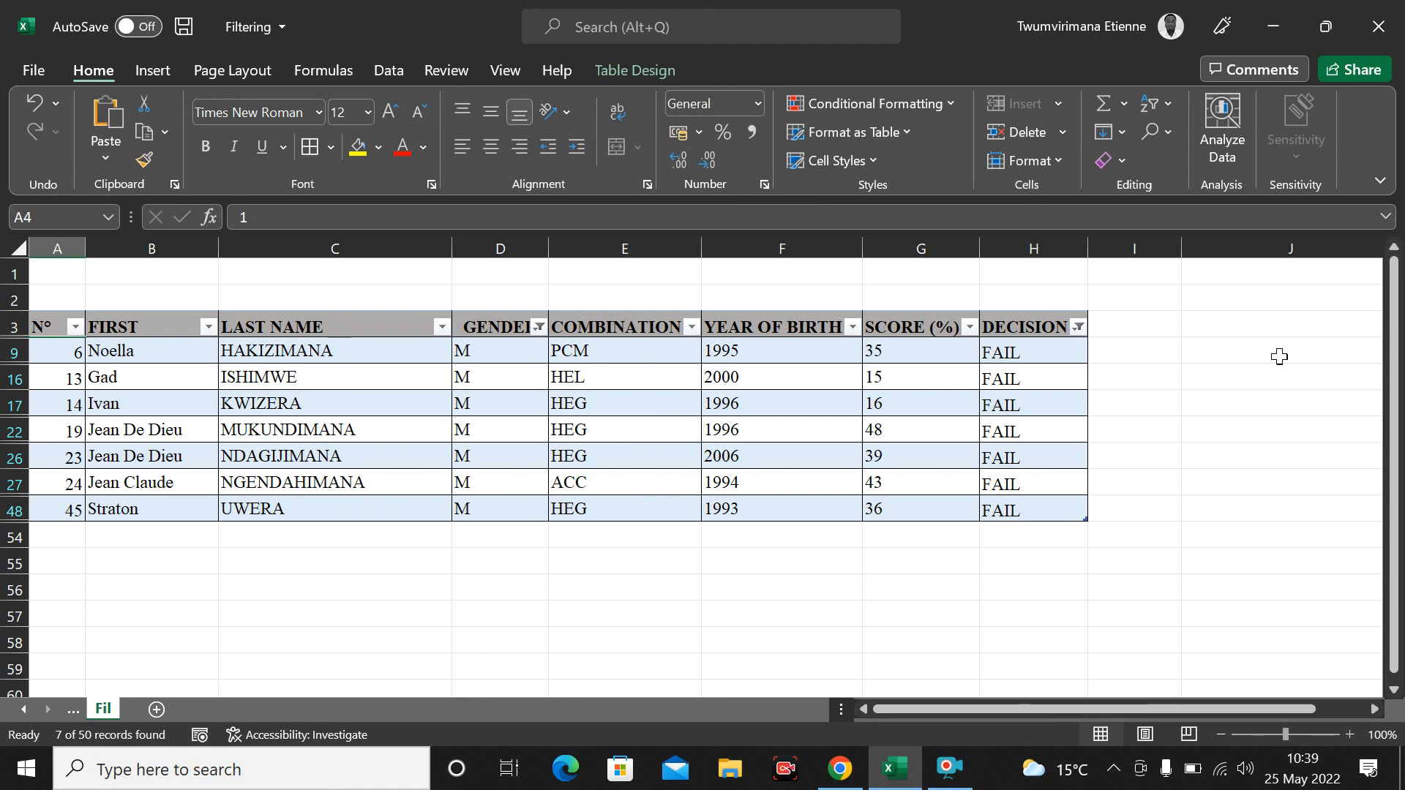
click(1050, 351)
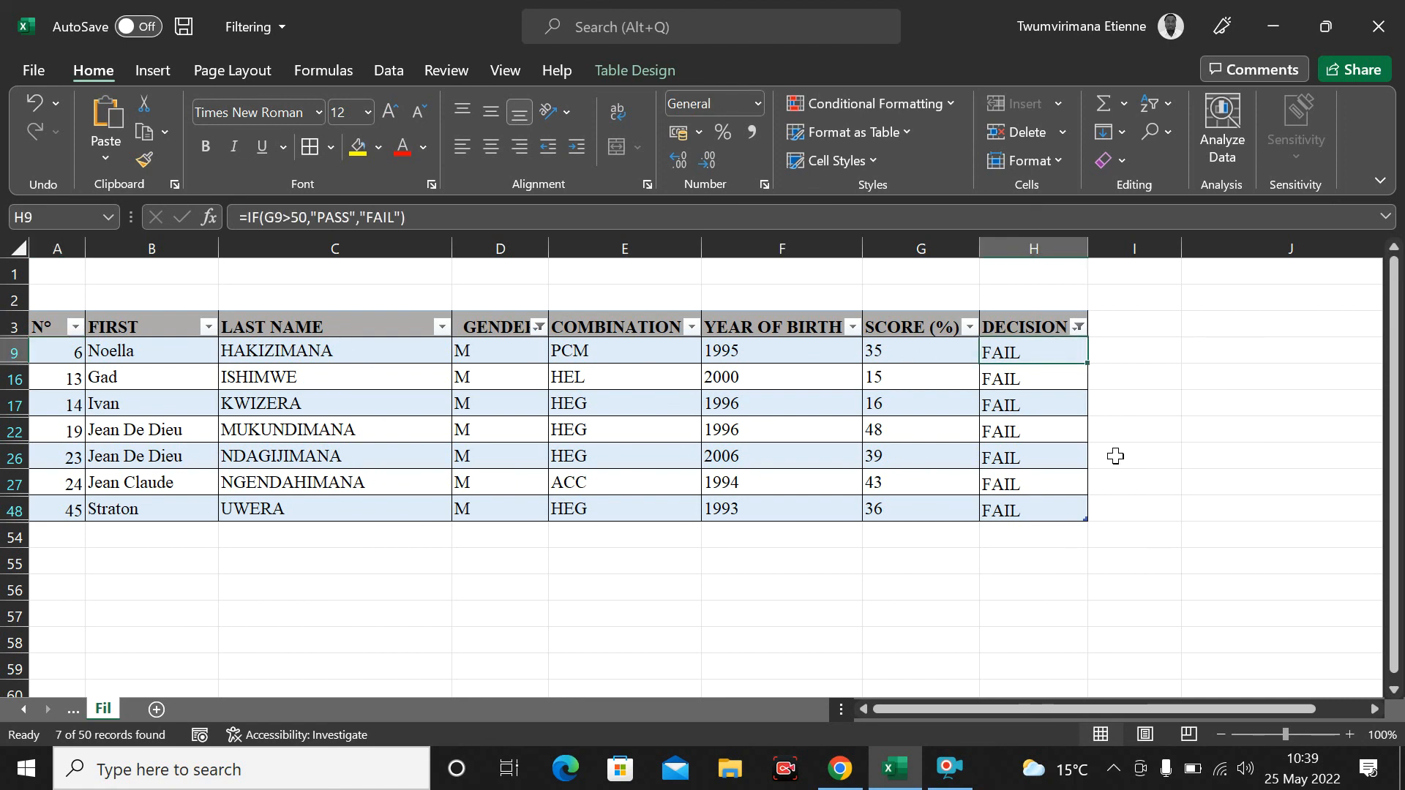
click(1116, 456)
click(1292, 457)
click(1280, 483)
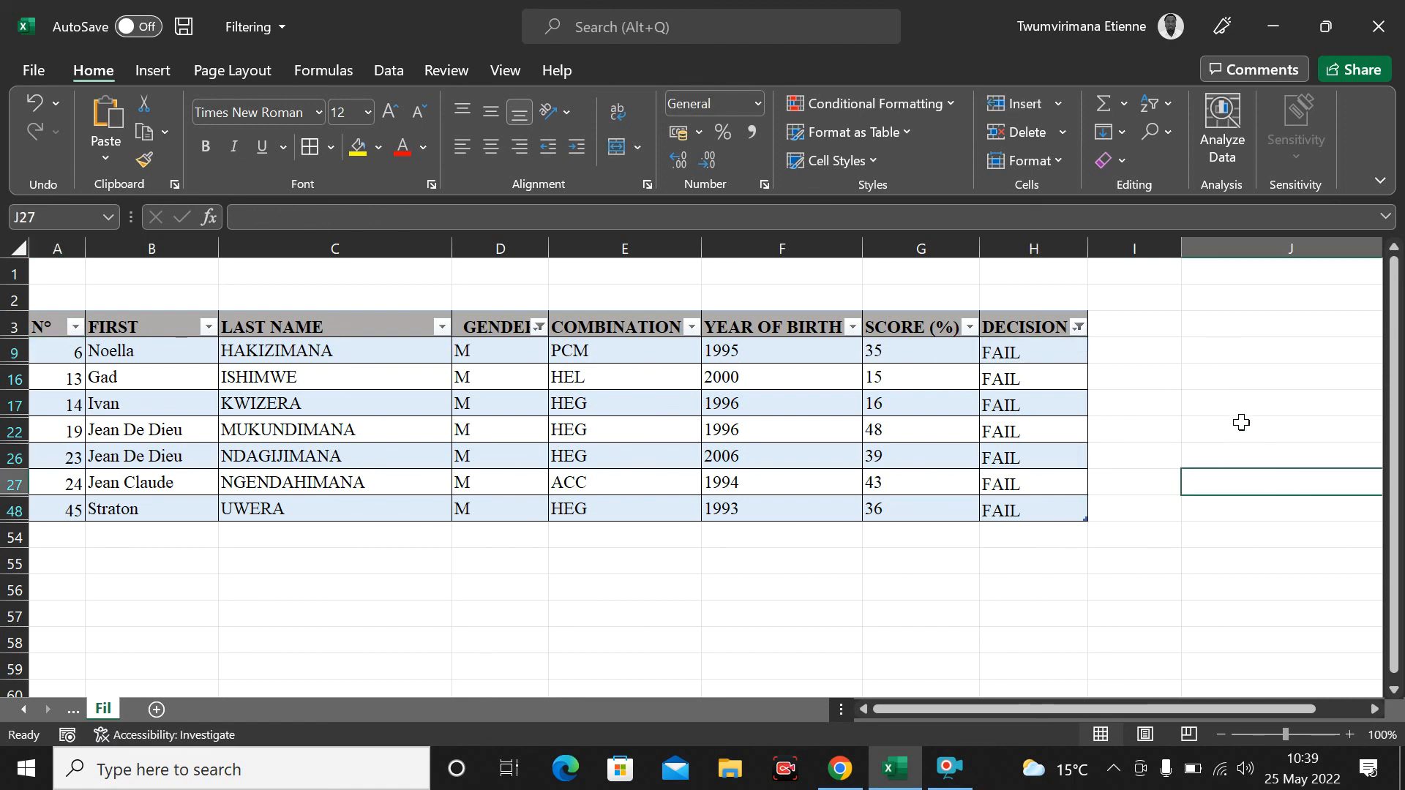
click(1127, 322)
click(1244, 322)
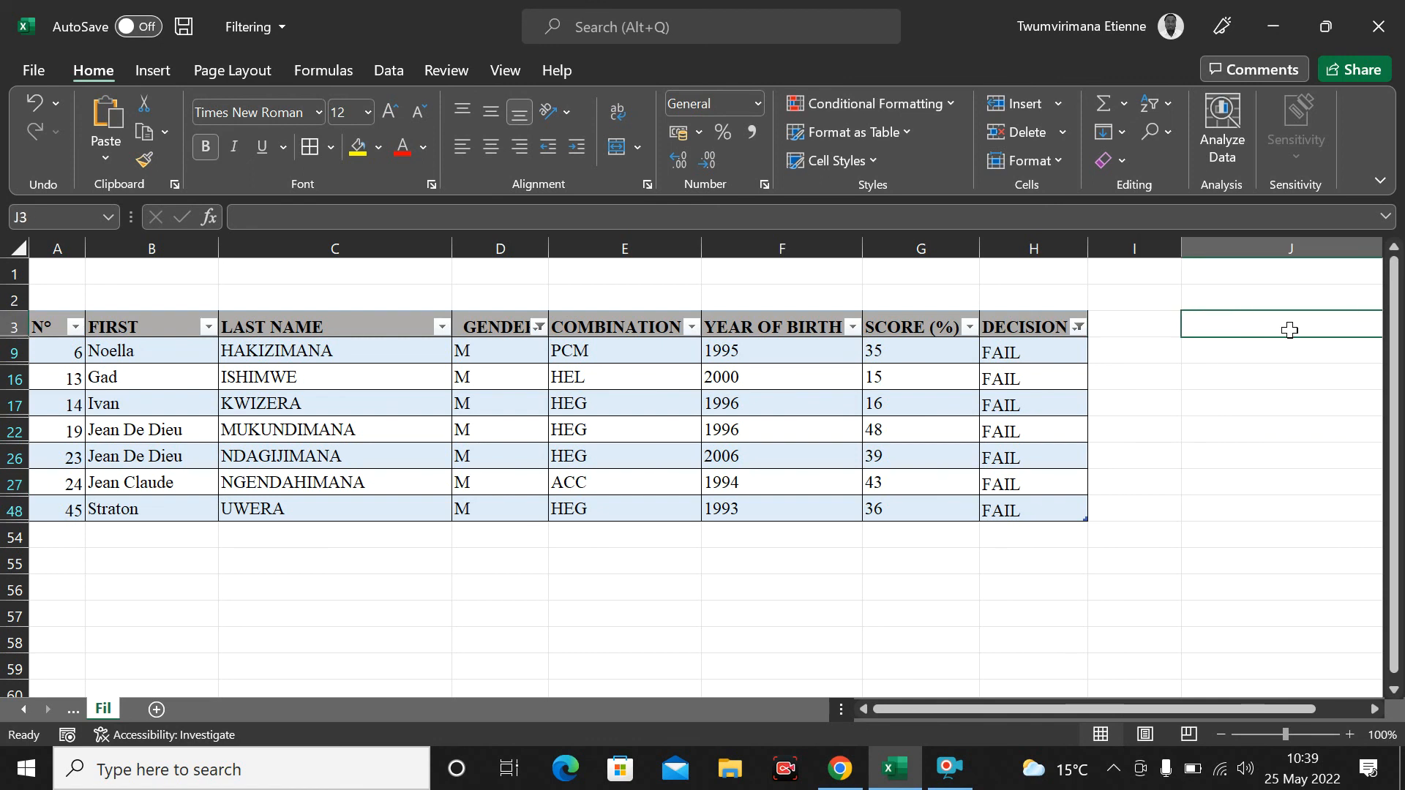
click(1171, 331)
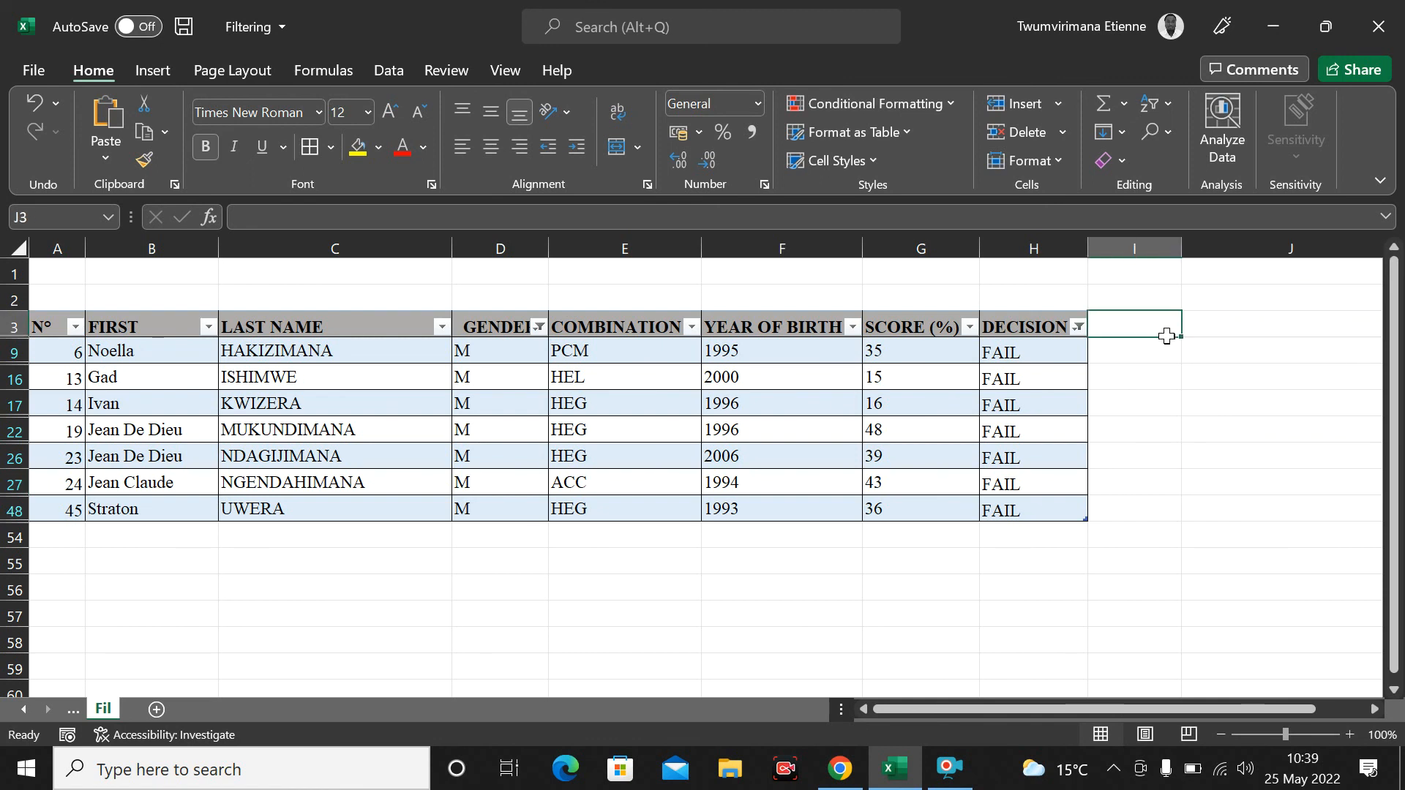
click(1259, 331)
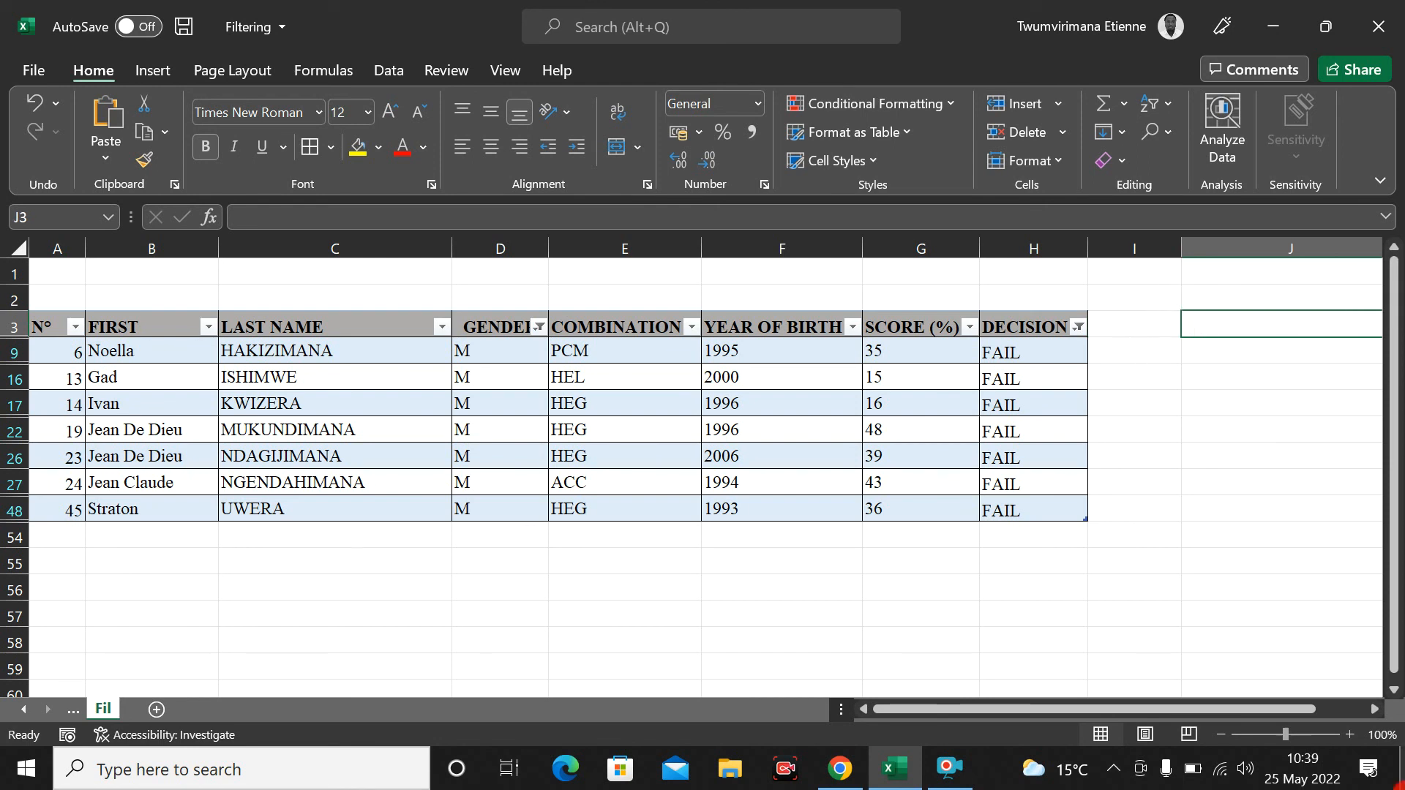
click(1170, 426)
click(1267, 383)
click(1263, 431)
click(1267, 406)
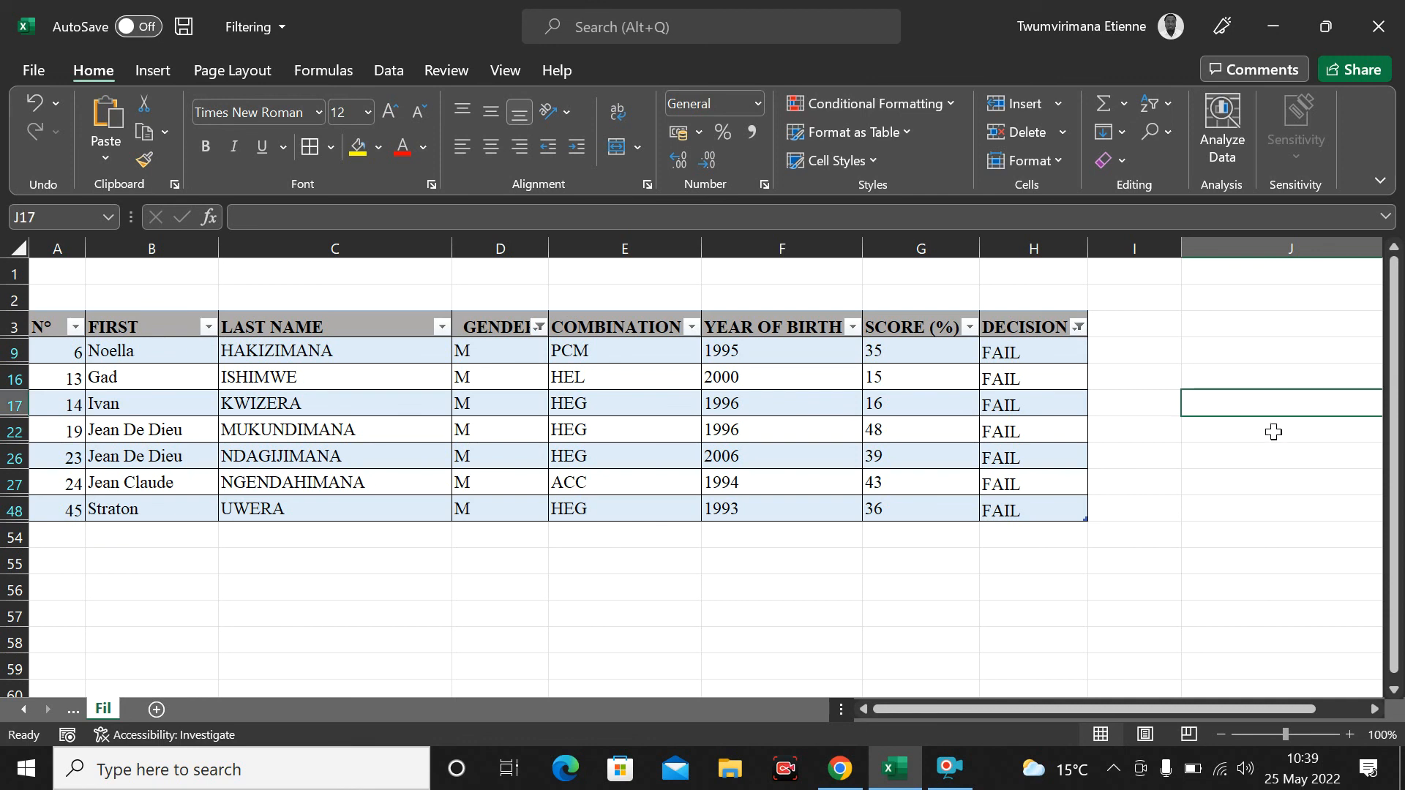
click(1151, 454)
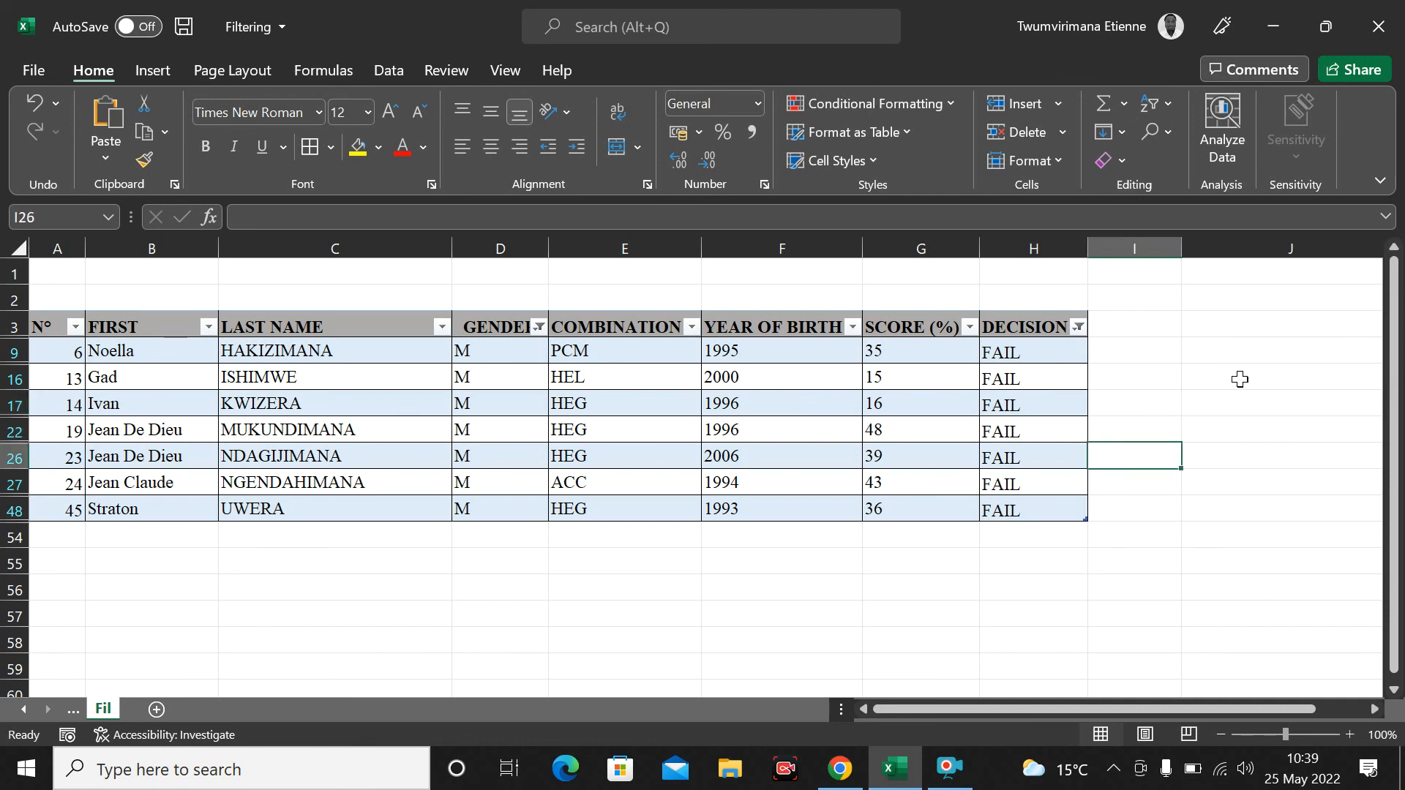
click(1144, 341)
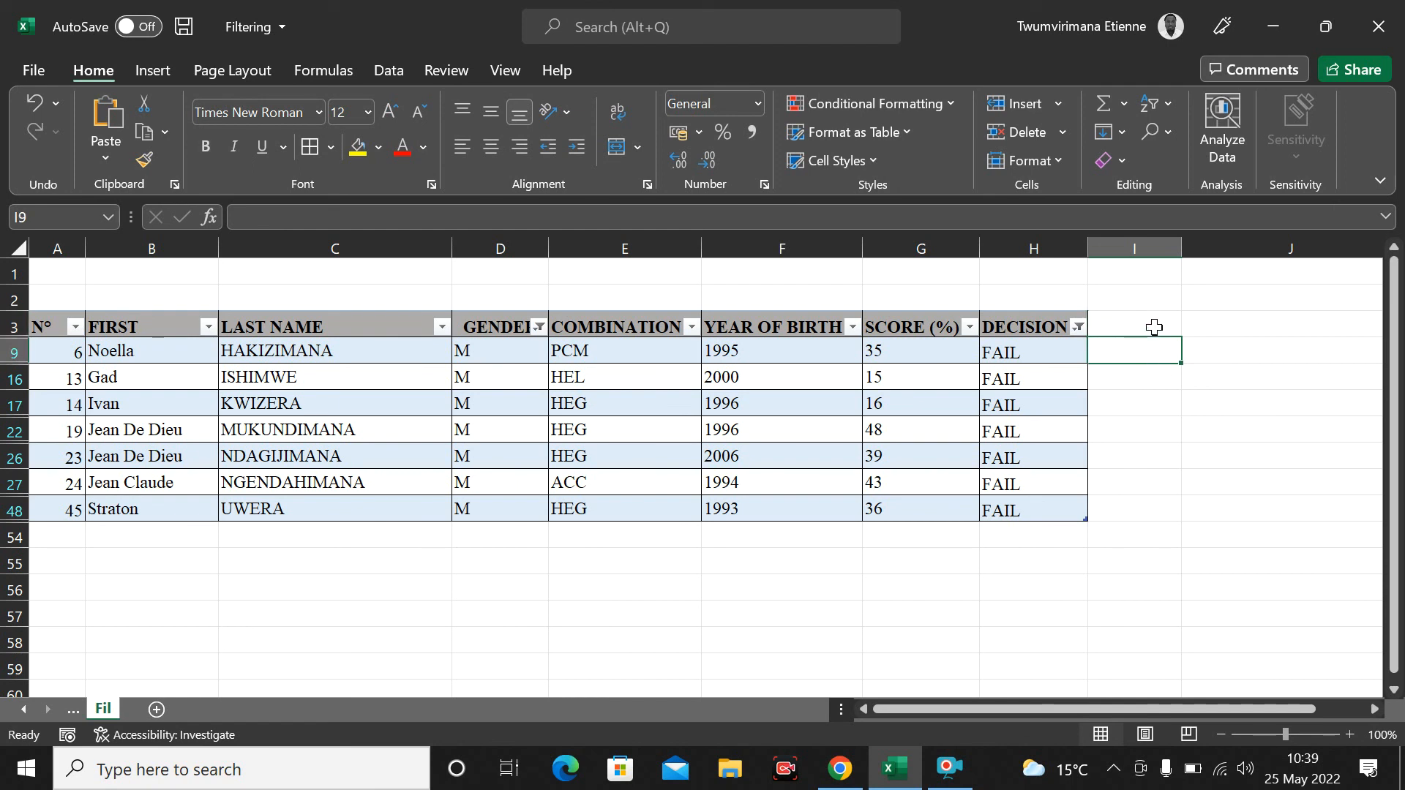
click(1146, 373)
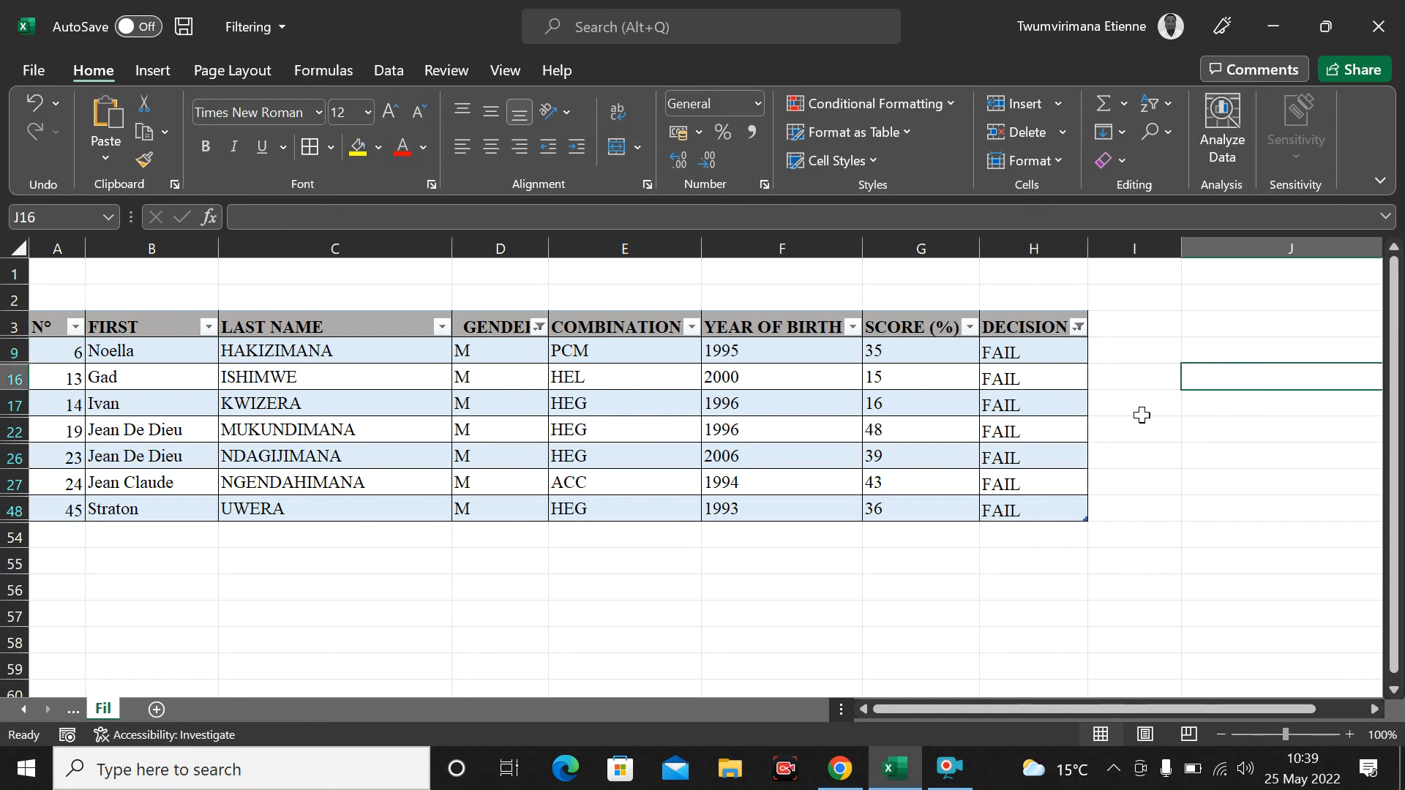
click(1232, 376)
click(1133, 374)
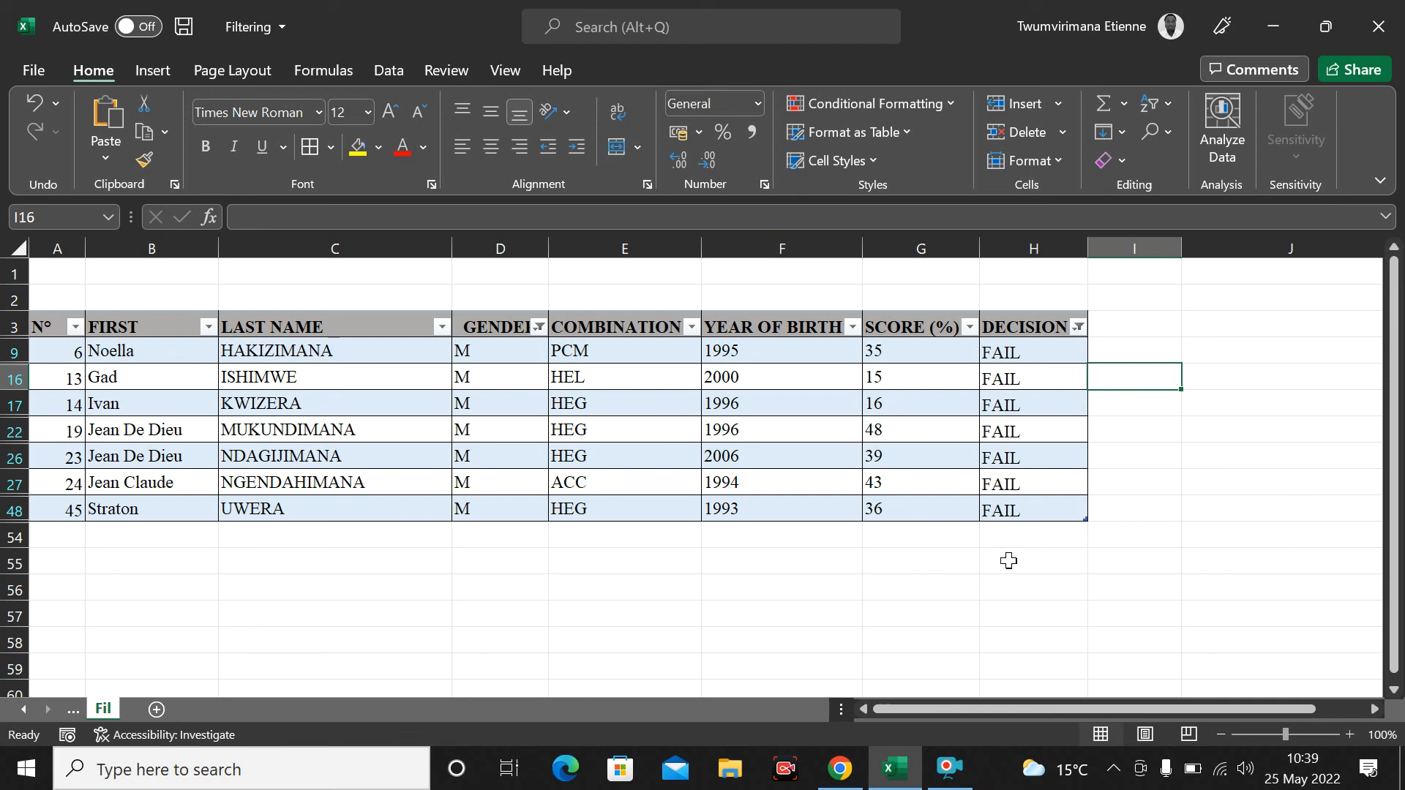
click(993, 595)
click(1375, 452)
click(1328, 382)
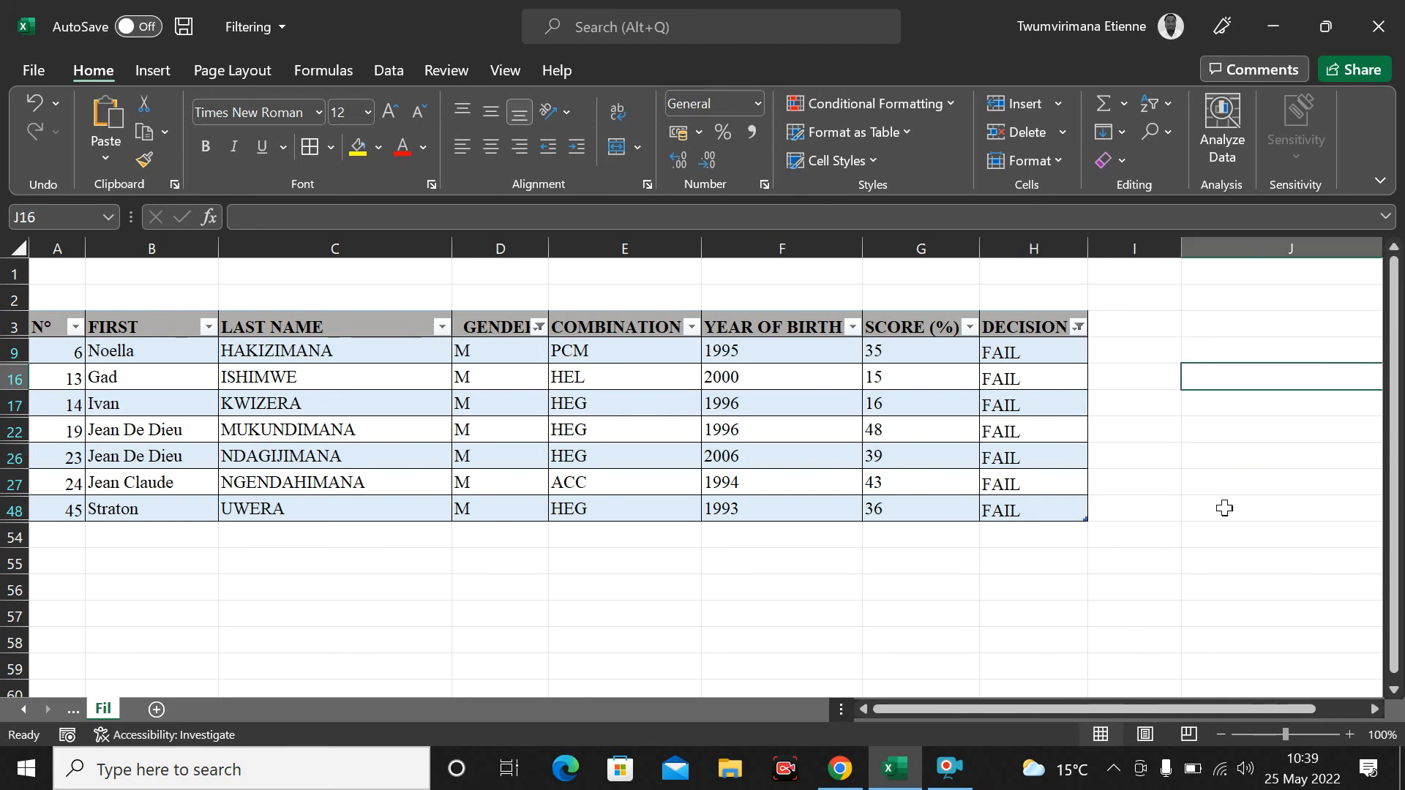
click(1223, 508)
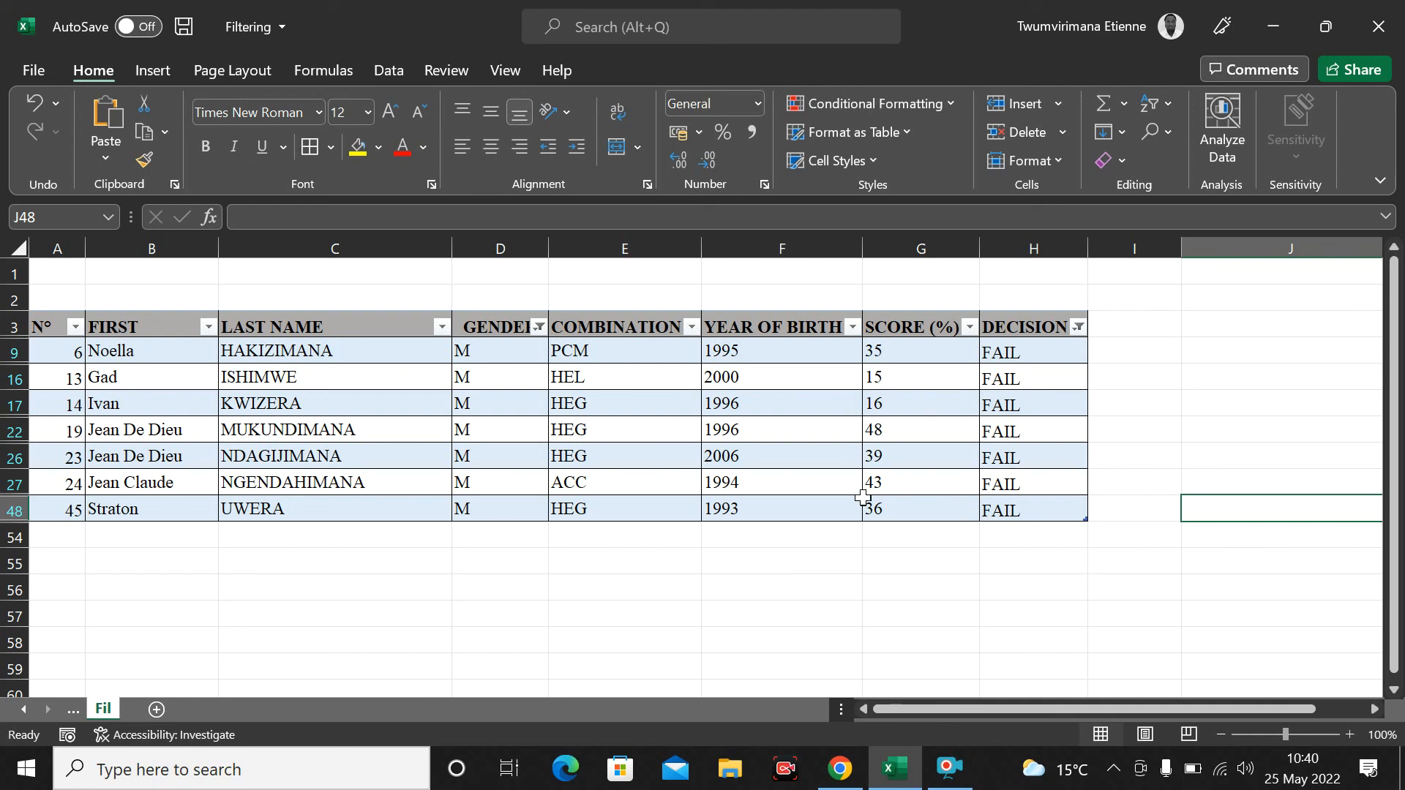
click(691, 542)
click(735, 581)
click(650, 583)
click(842, 583)
click(889, 585)
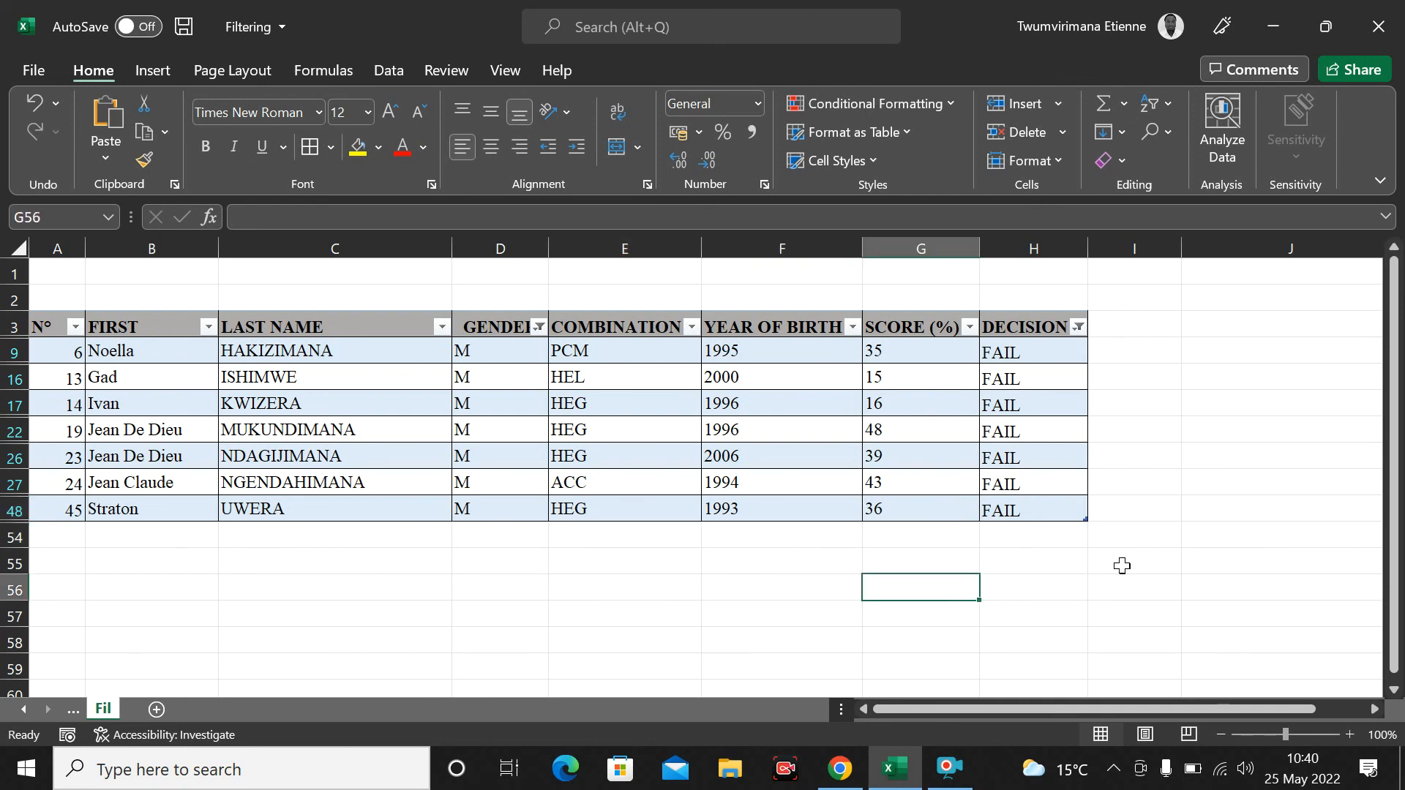
click(1233, 533)
click(1217, 505)
click(1191, 426)
click(1175, 353)
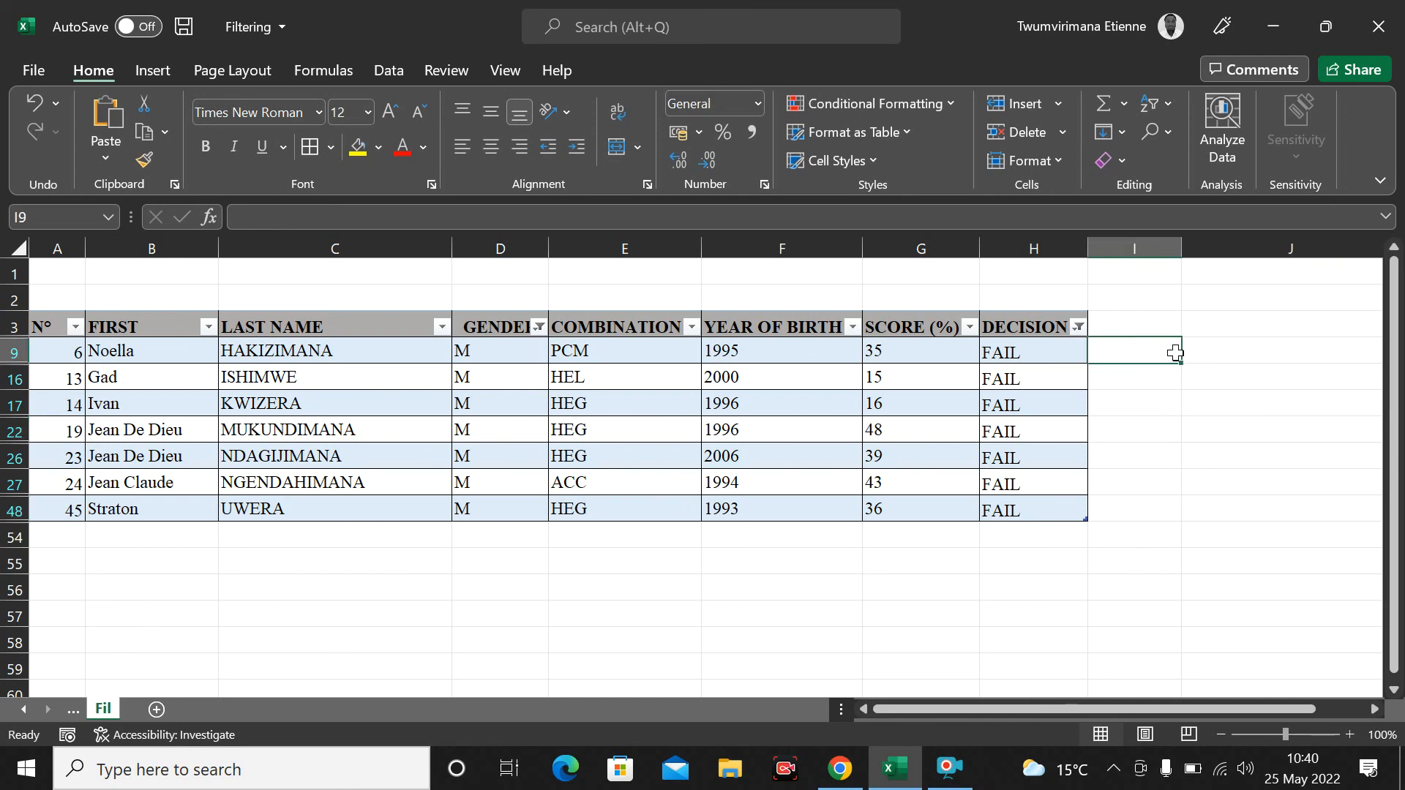
click(1234, 323)
click(1187, 407)
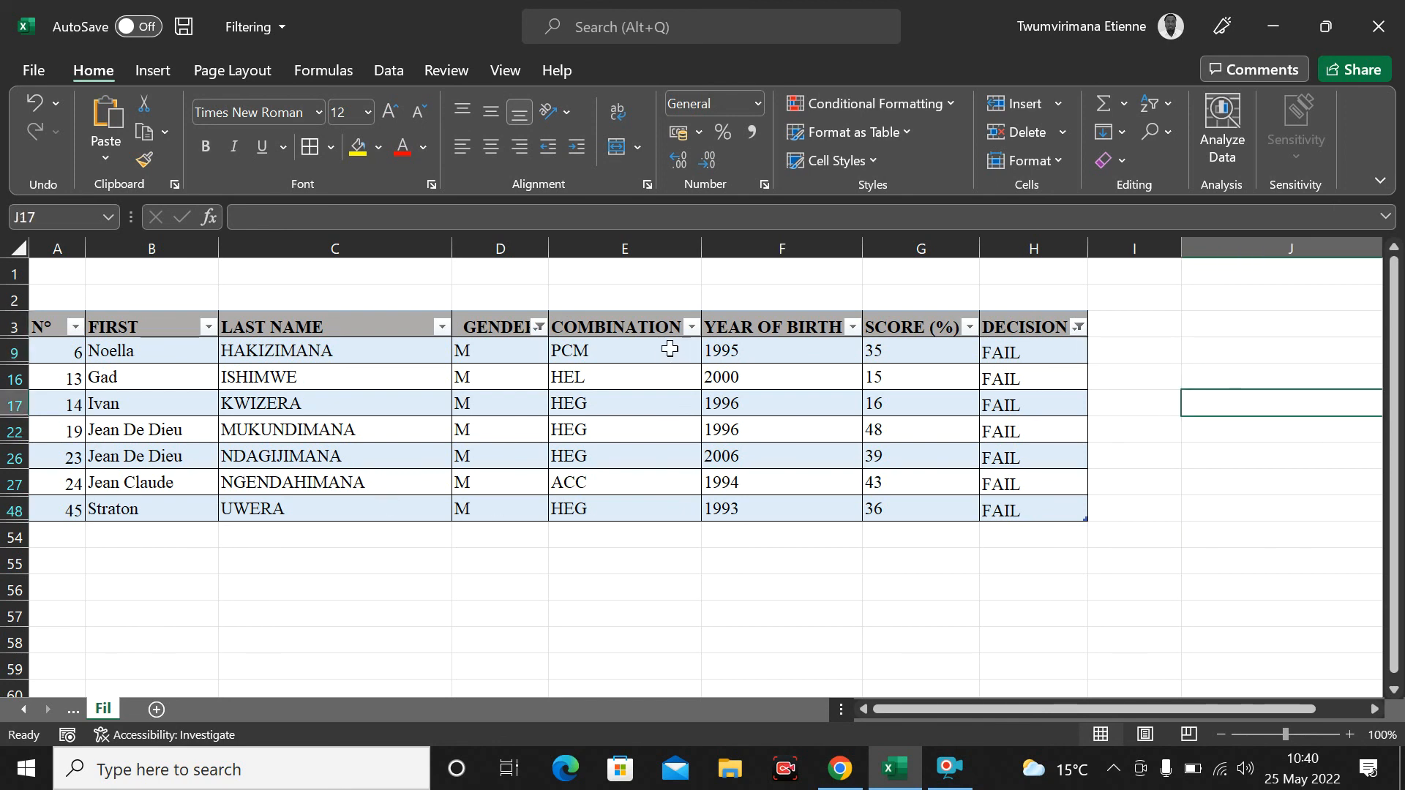
Step: Clear the filters from the DECISION and GENDER columns and look over the full student list
click(929, 156)
click(1080, 327)
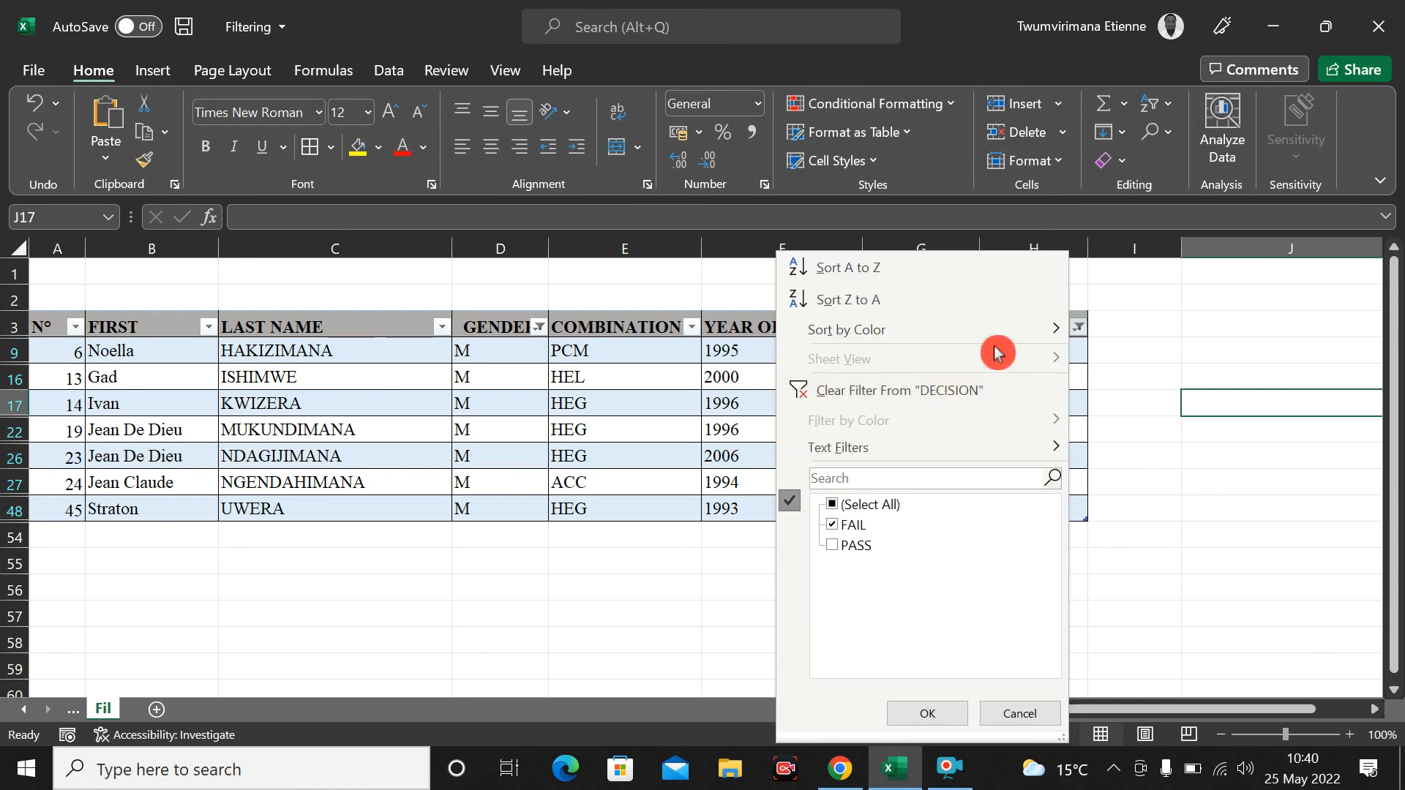
click(916, 386)
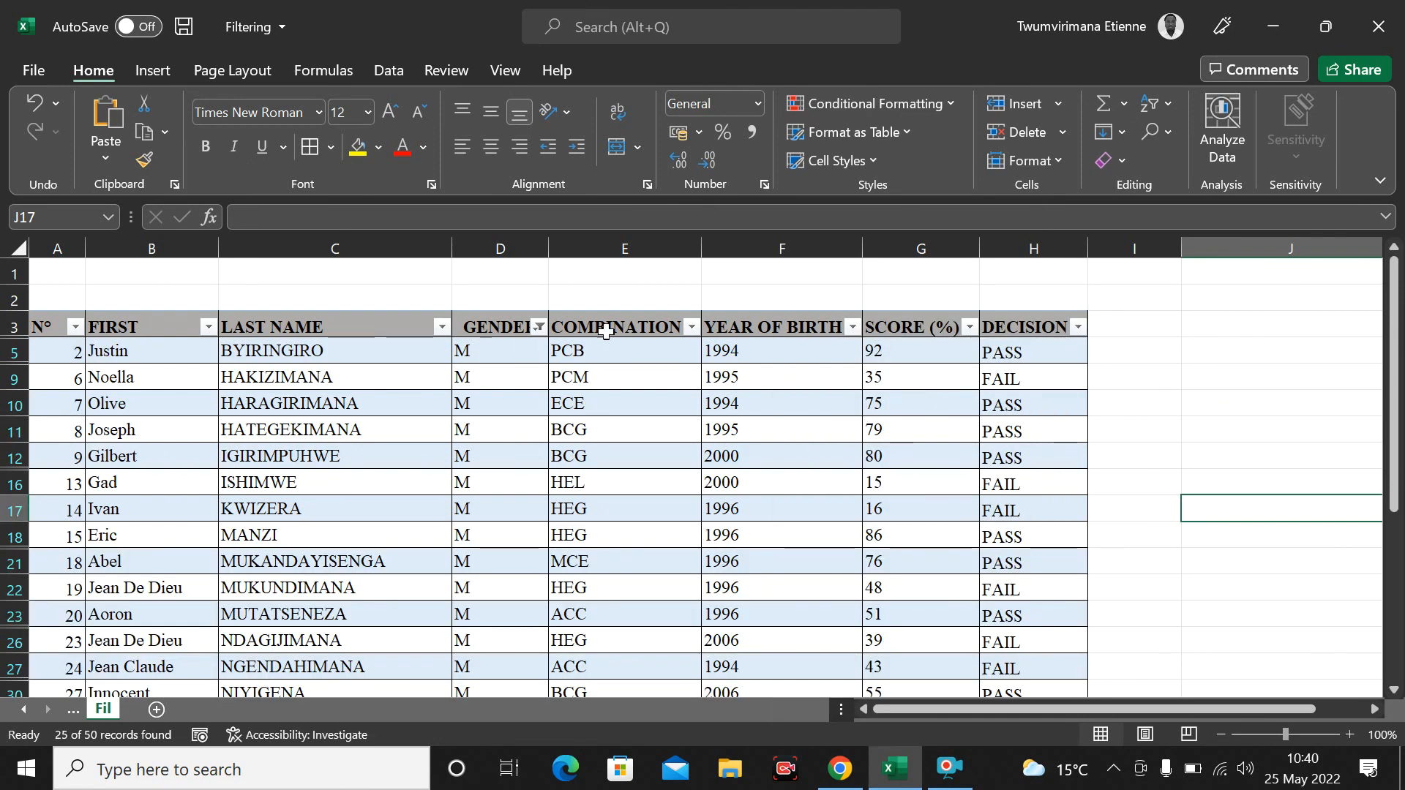
click(543, 329)
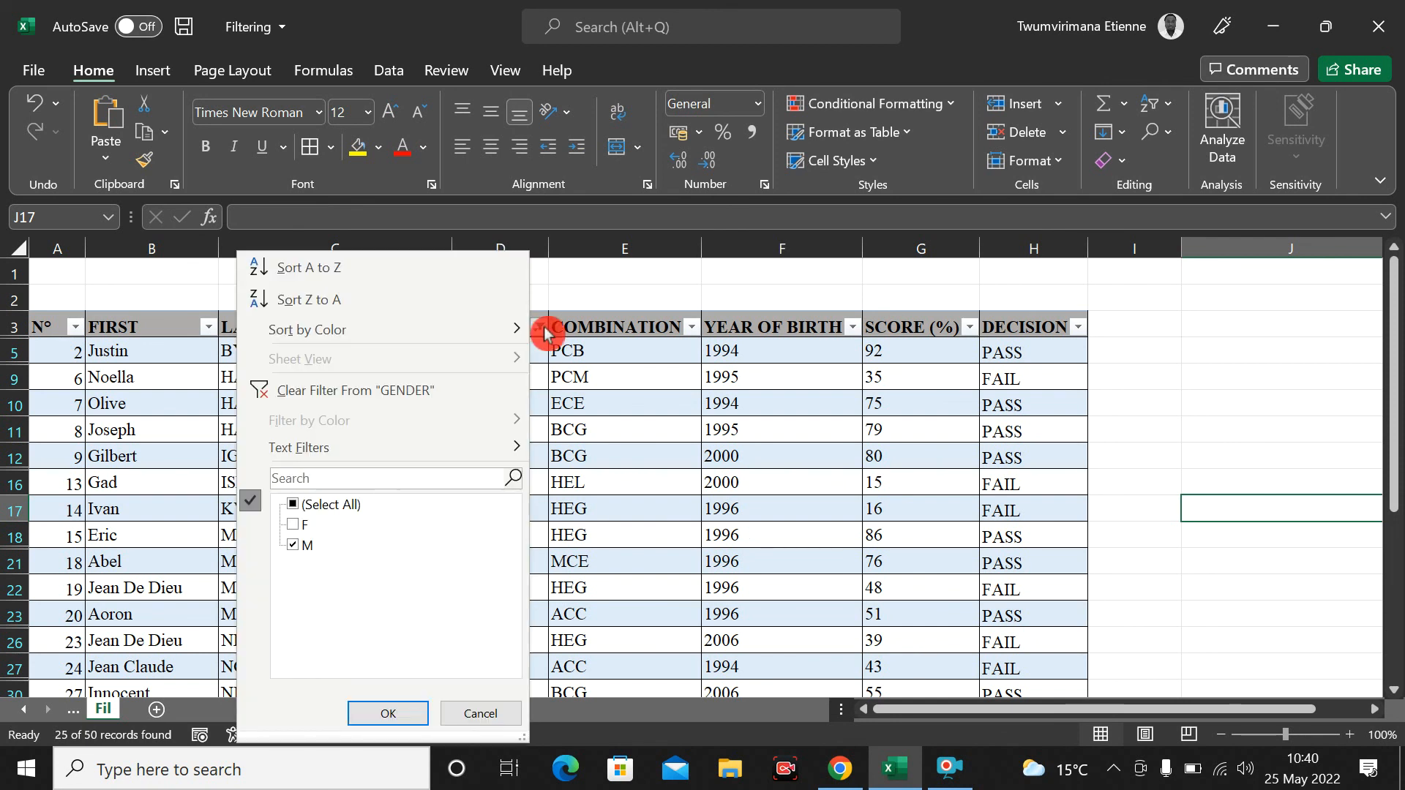
click(296, 525)
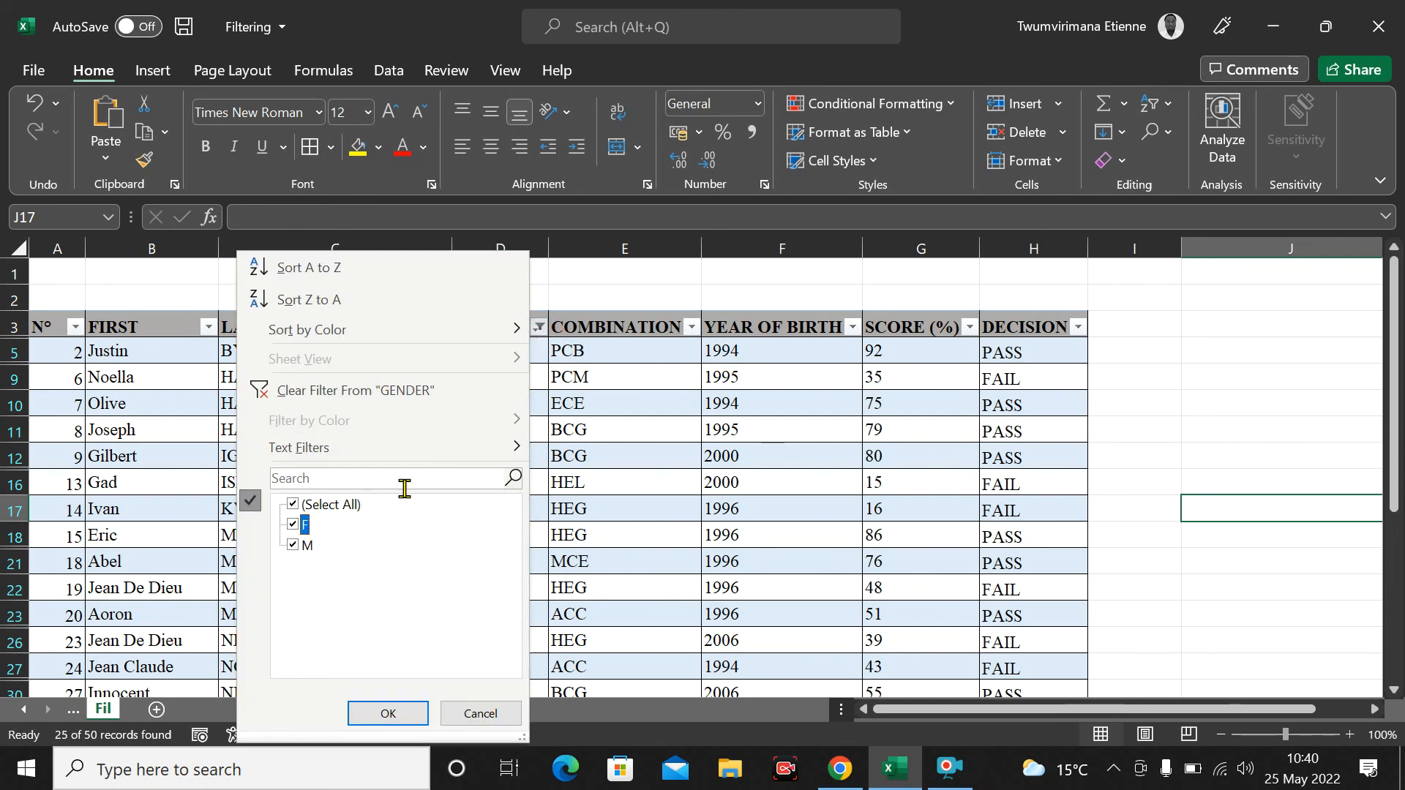
click(344, 390)
scroll(1133, 546, down, 15)
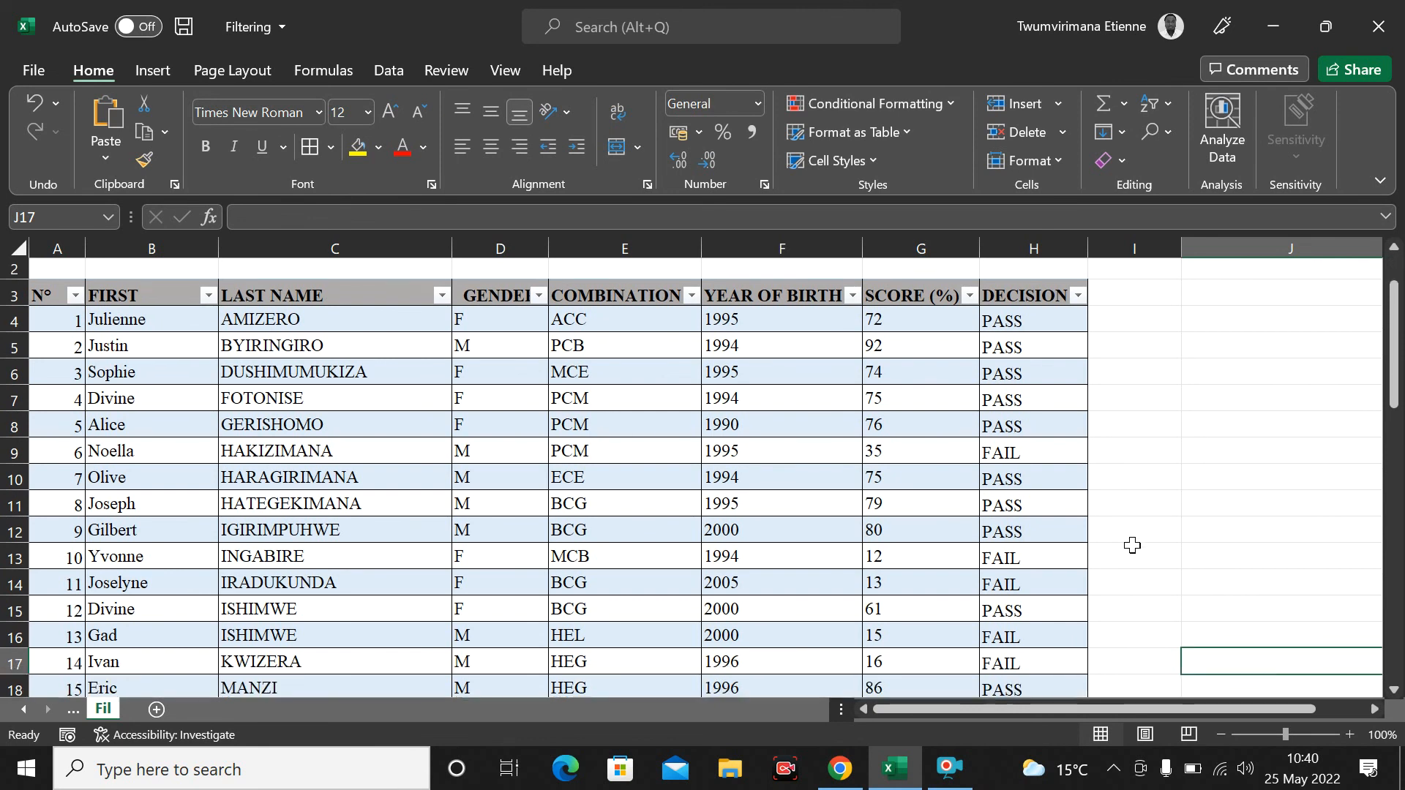
scroll(1105, 535, up, 15)
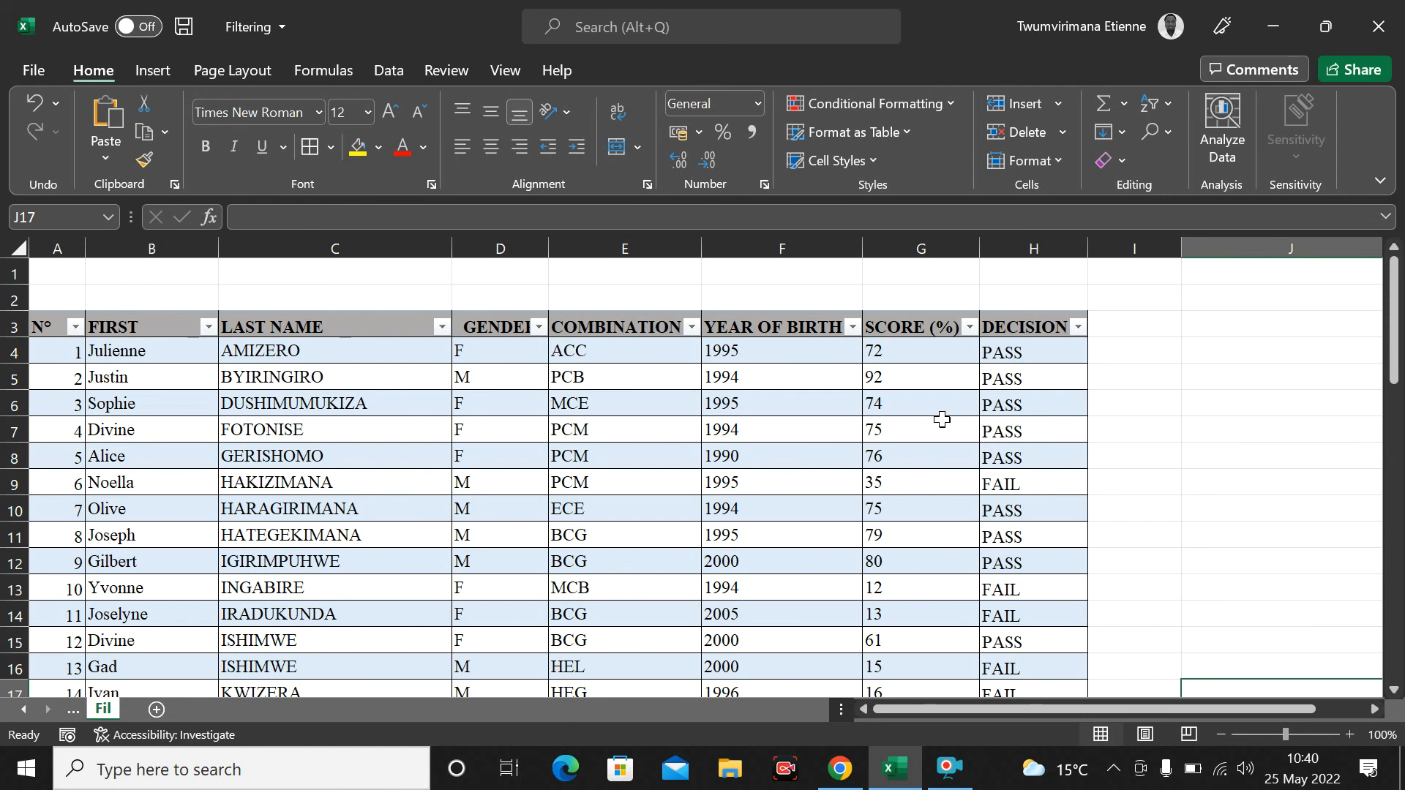
click(1171, 508)
click(1272, 507)
click(1125, 432)
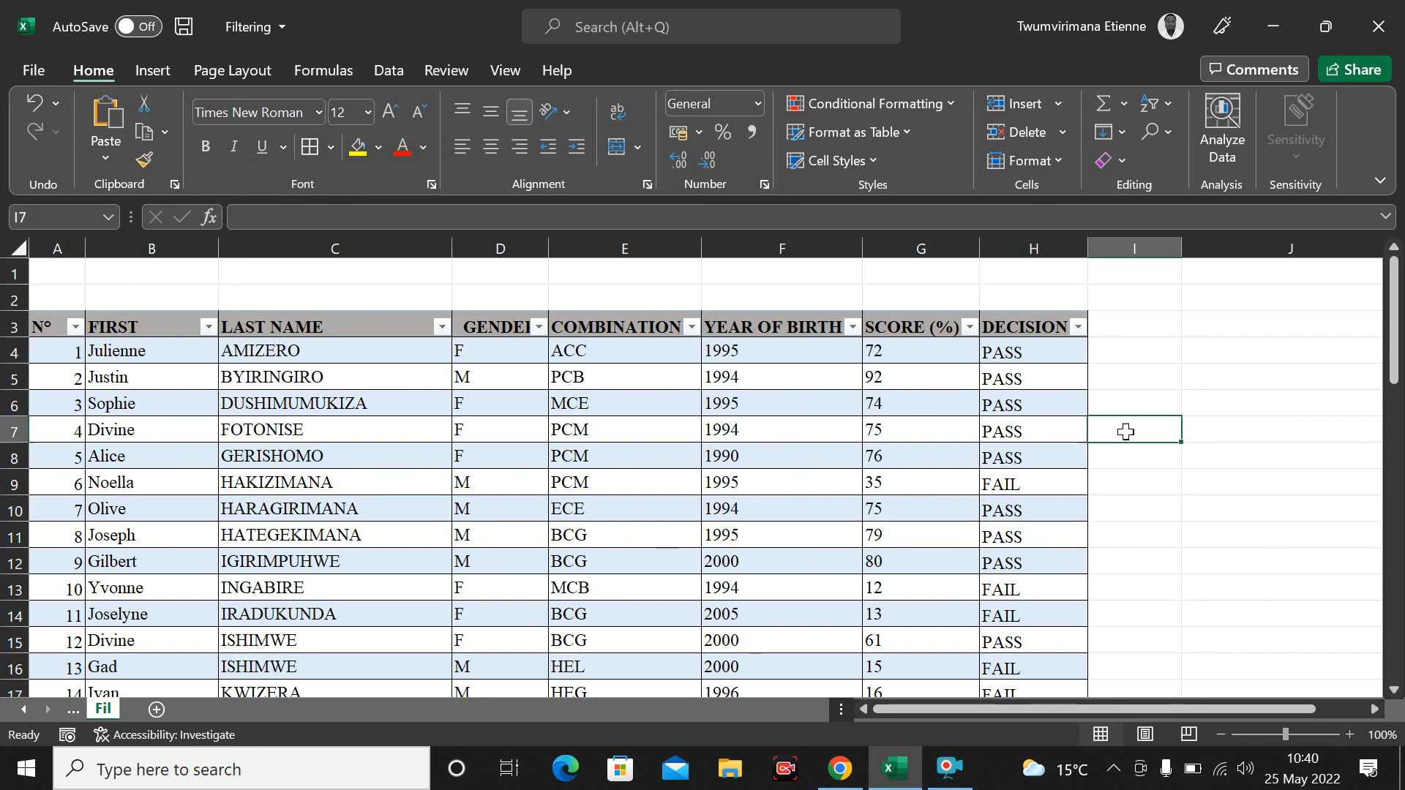
click(1142, 464)
click(1236, 464)
click(1108, 505)
click(1244, 491)
click(1135, 505)
click(1226, 498)
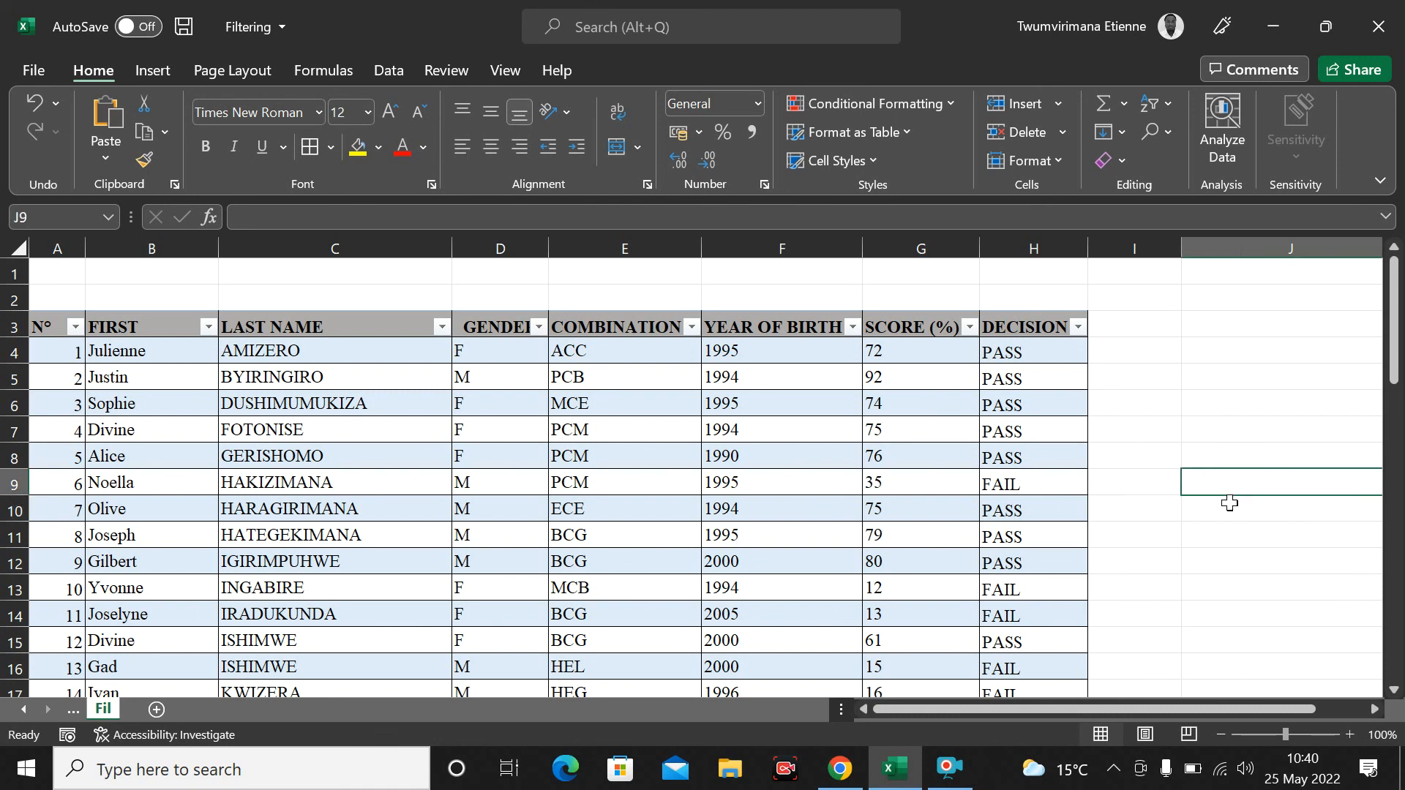
click(1139, 504)
click(1159, 461)
click(1155, 480)
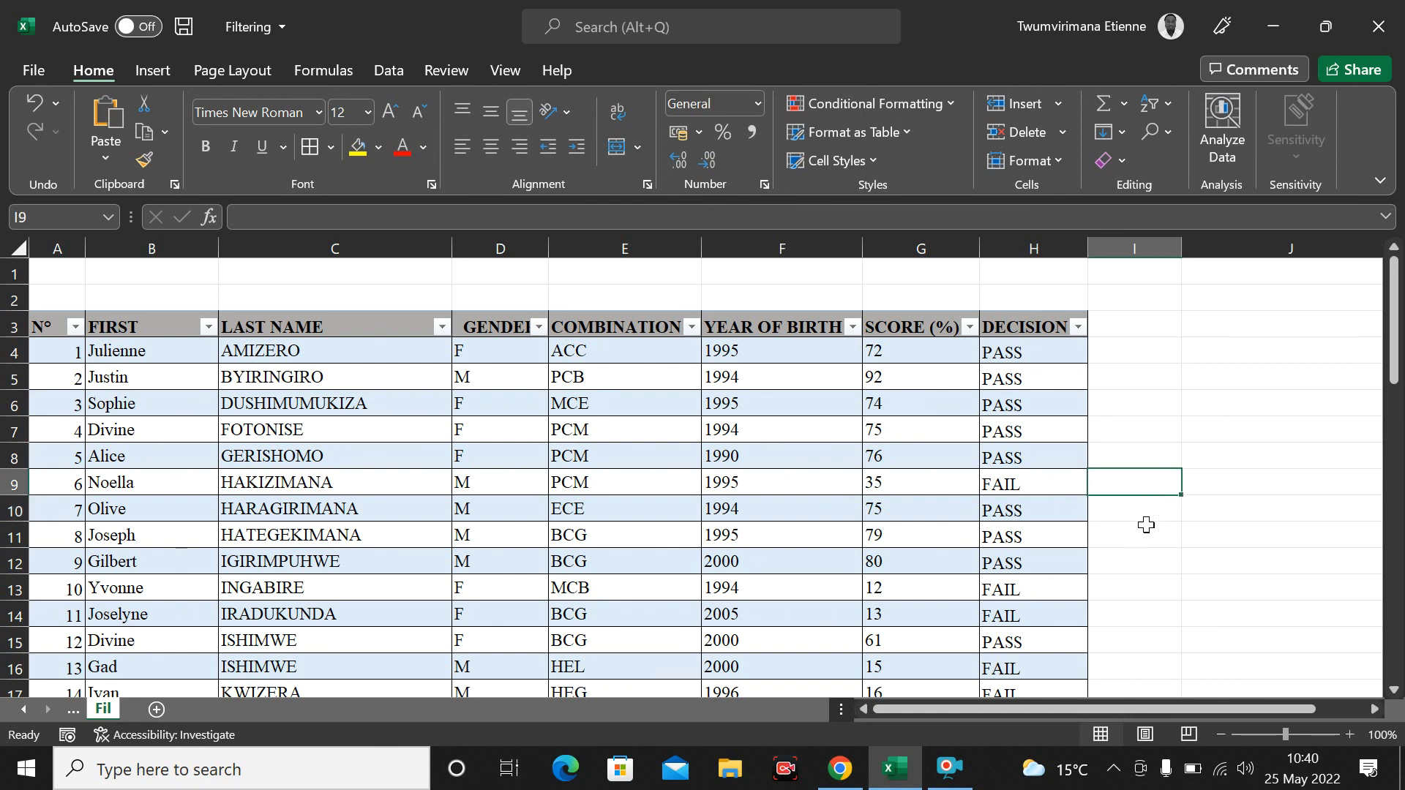
click(1146, 525)
click(1167, 475)
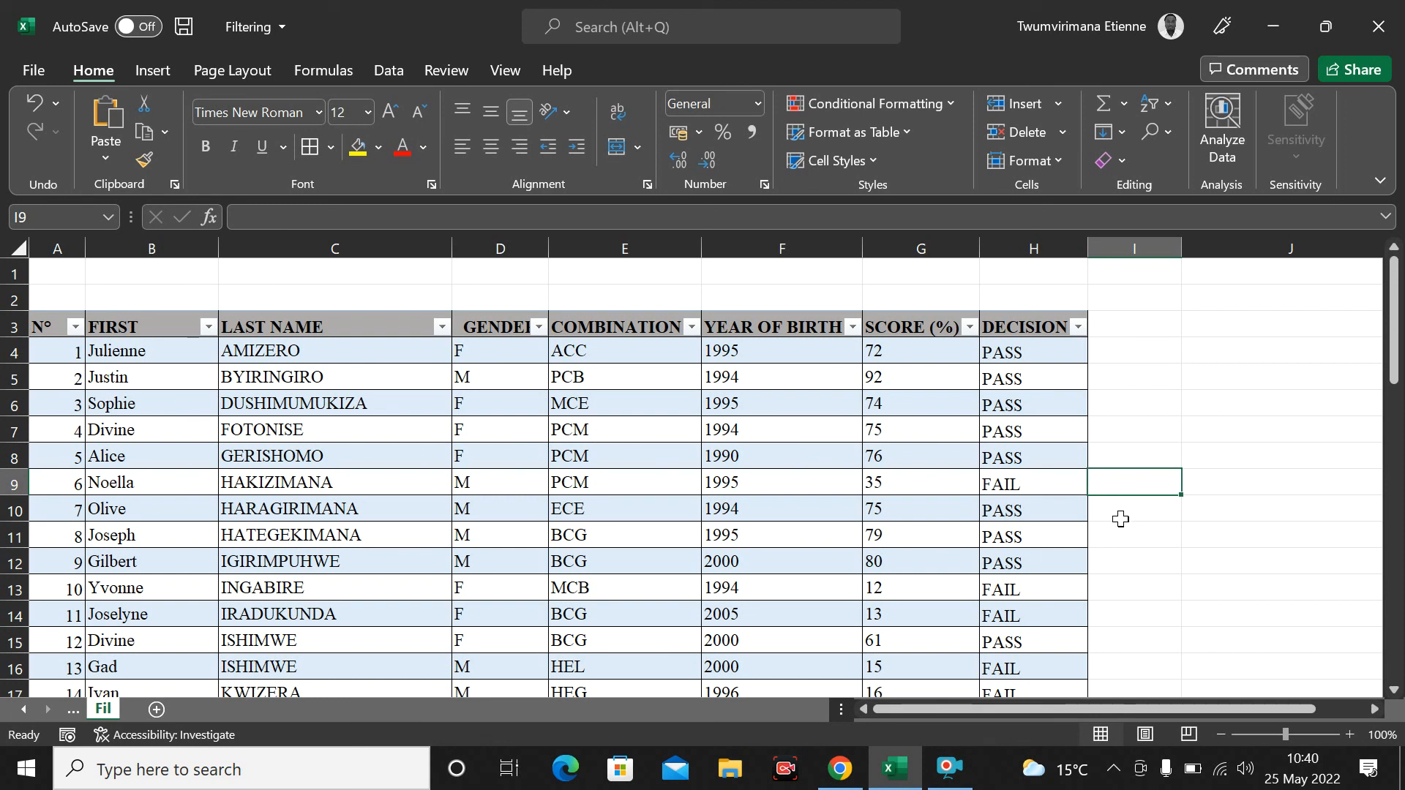